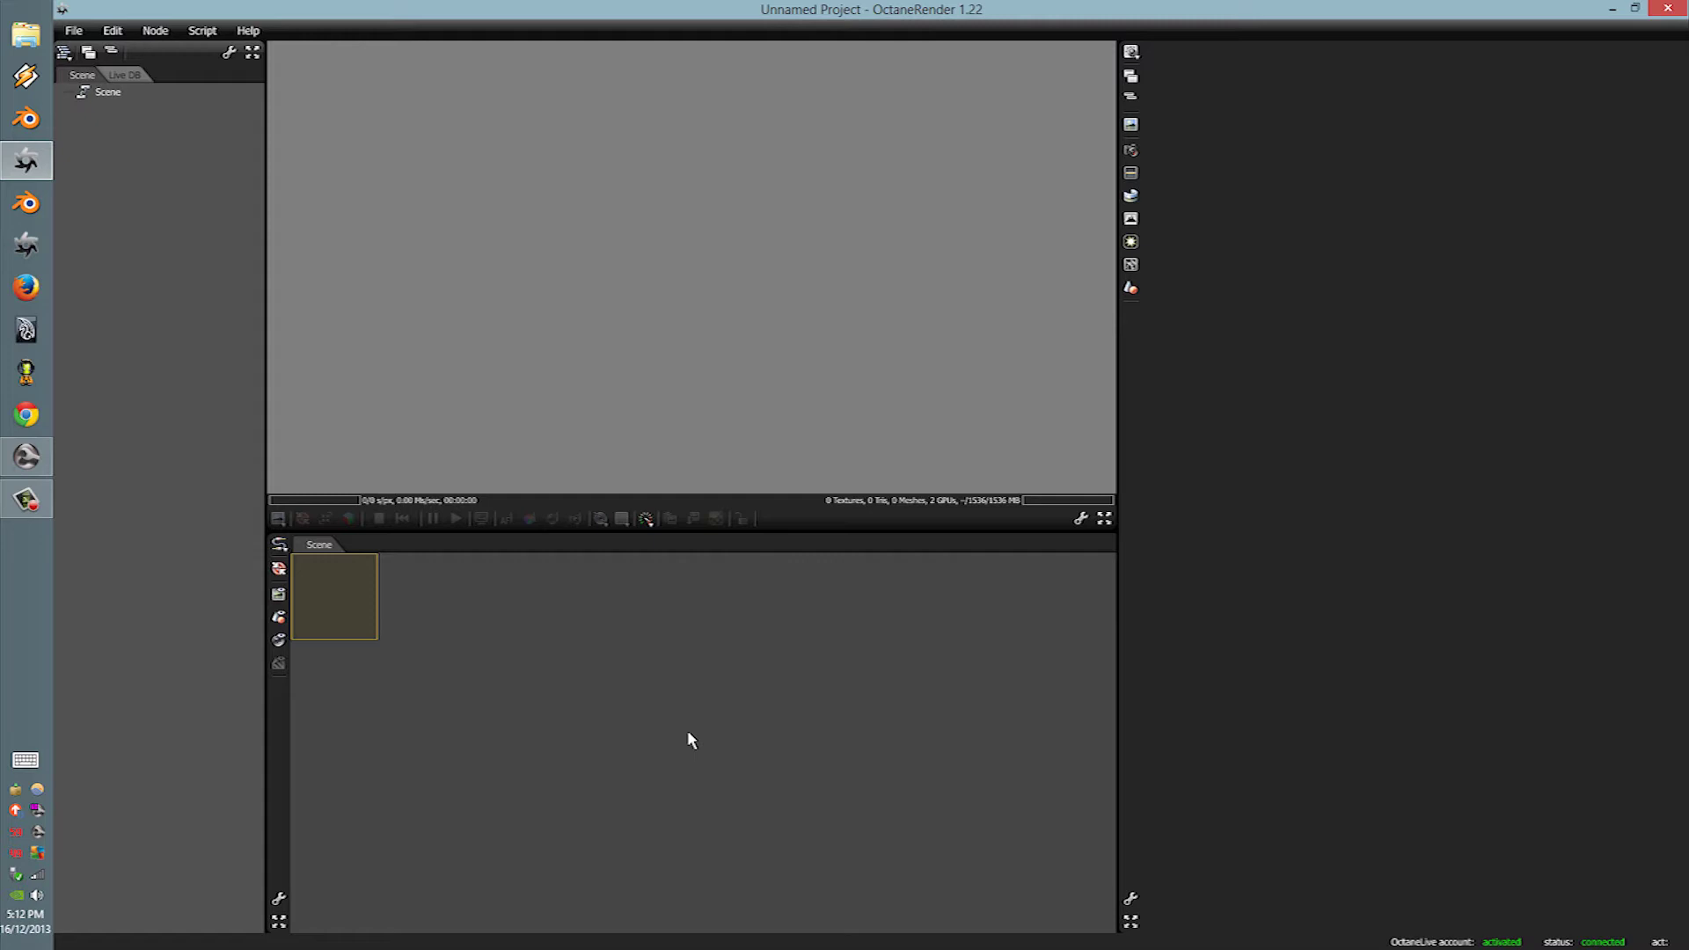
Step: Bring up the graph's node menu to reach the Geometry node types
right_click(632, 762)
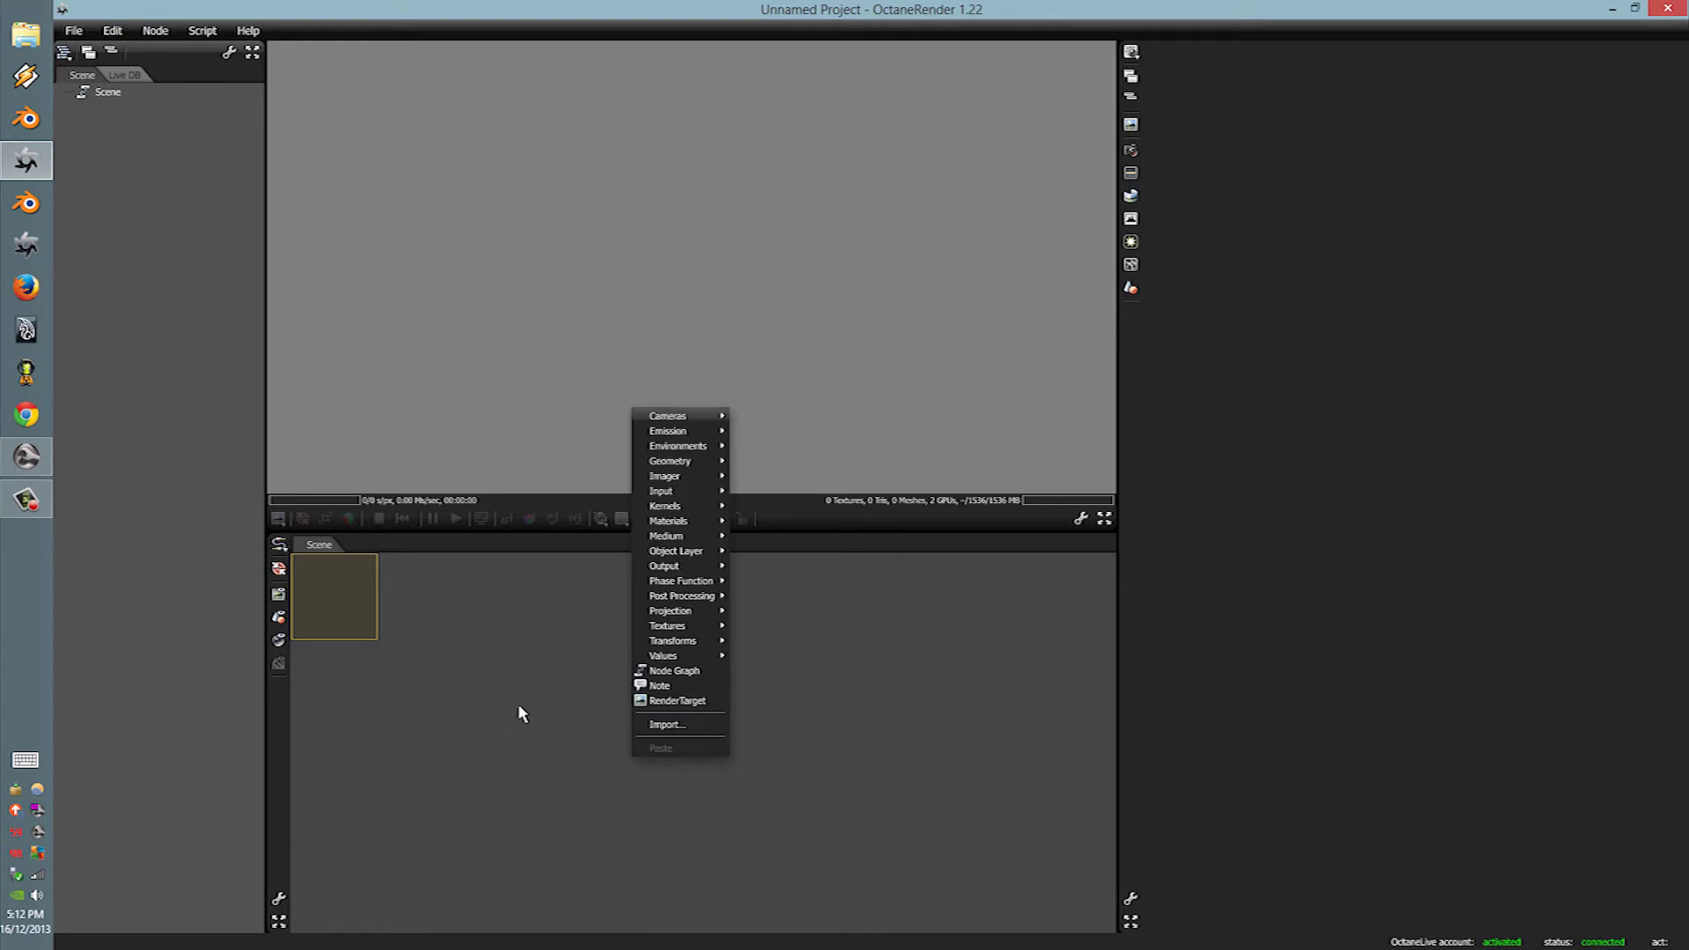
left_click(465, 701)
right_click(577, 666)
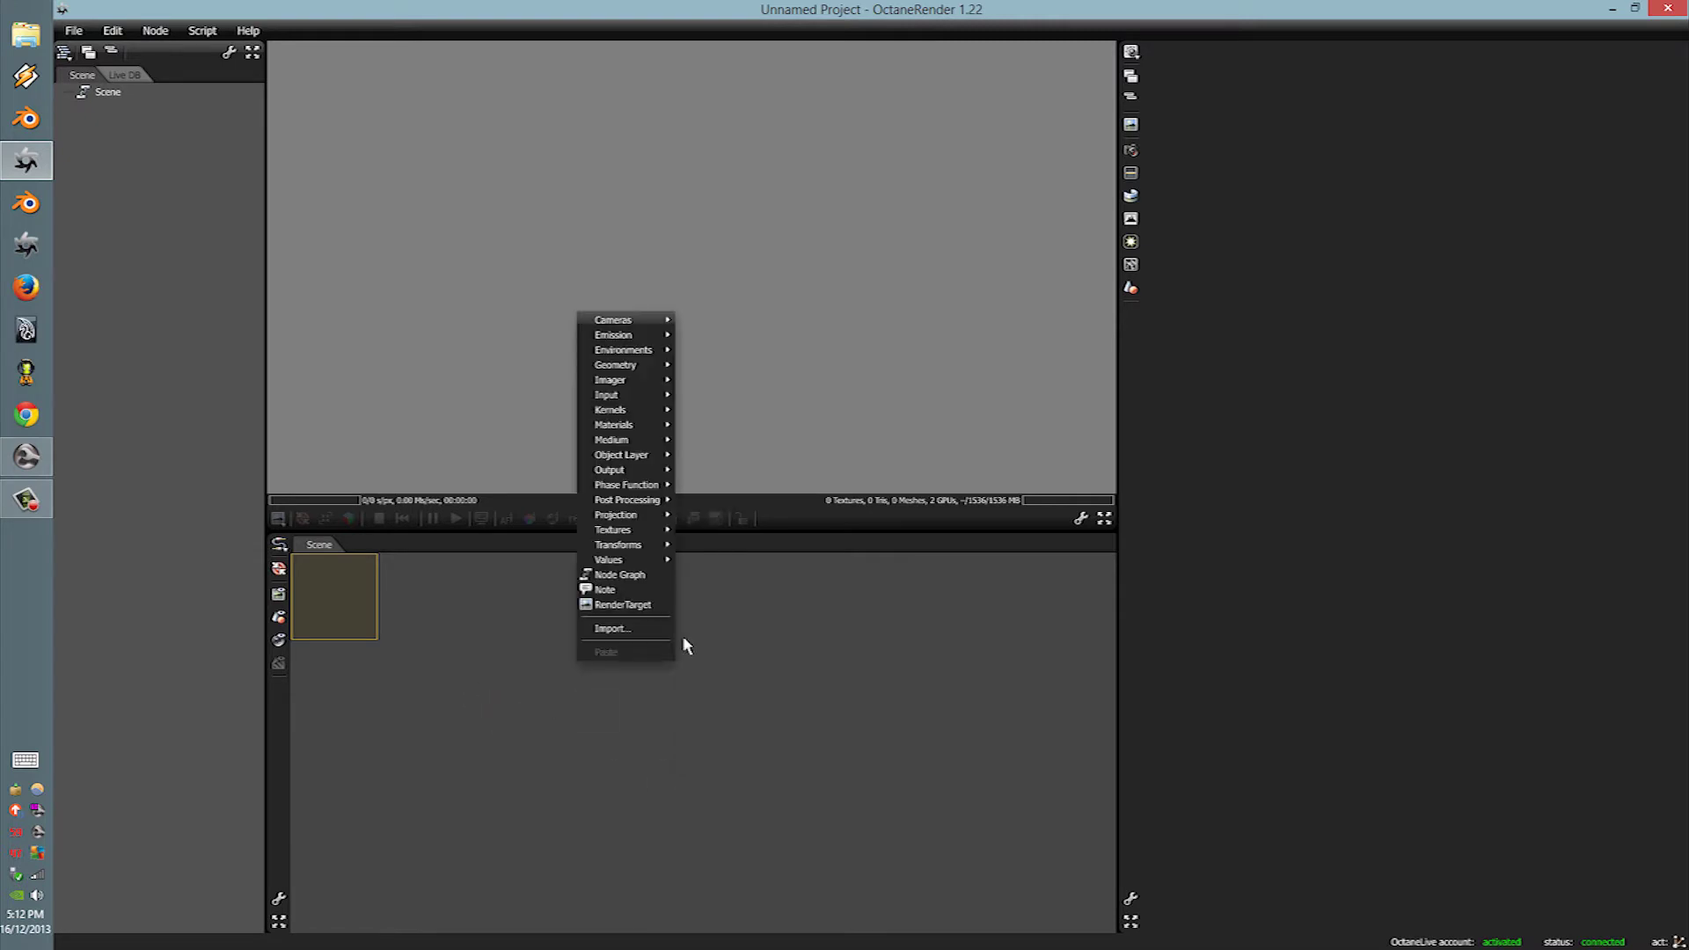
left_click(834, 547)
right_click(522, 715)
left_click(830, 741)
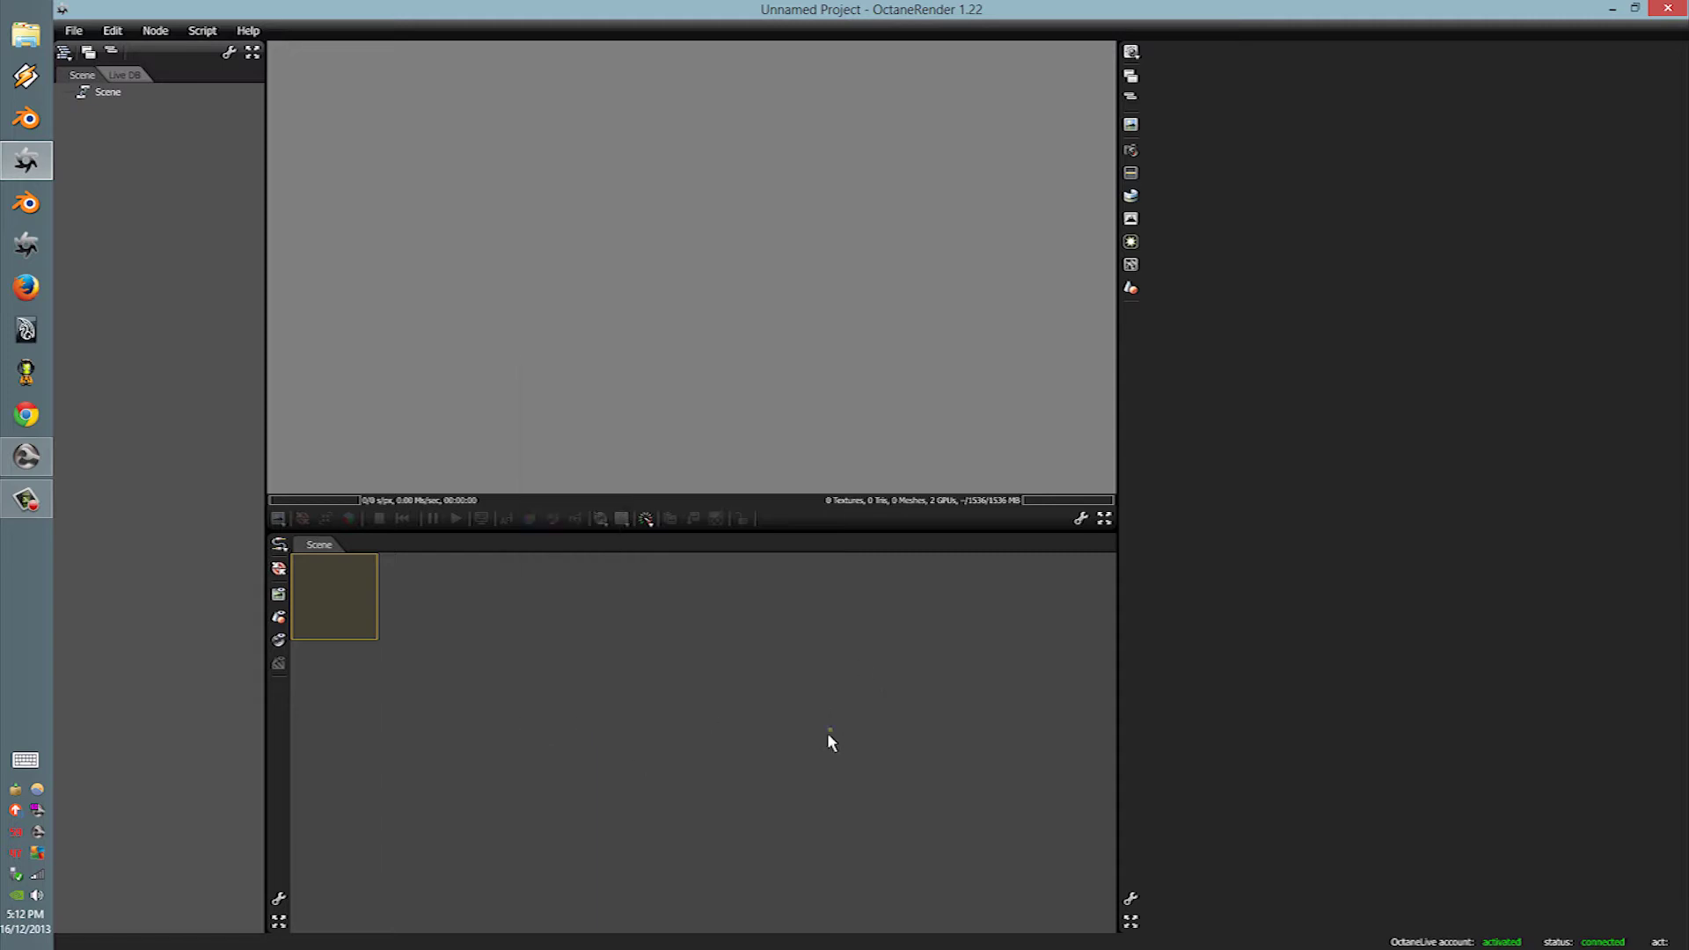
right_click(556, 729)
mouse_move(630, 431)
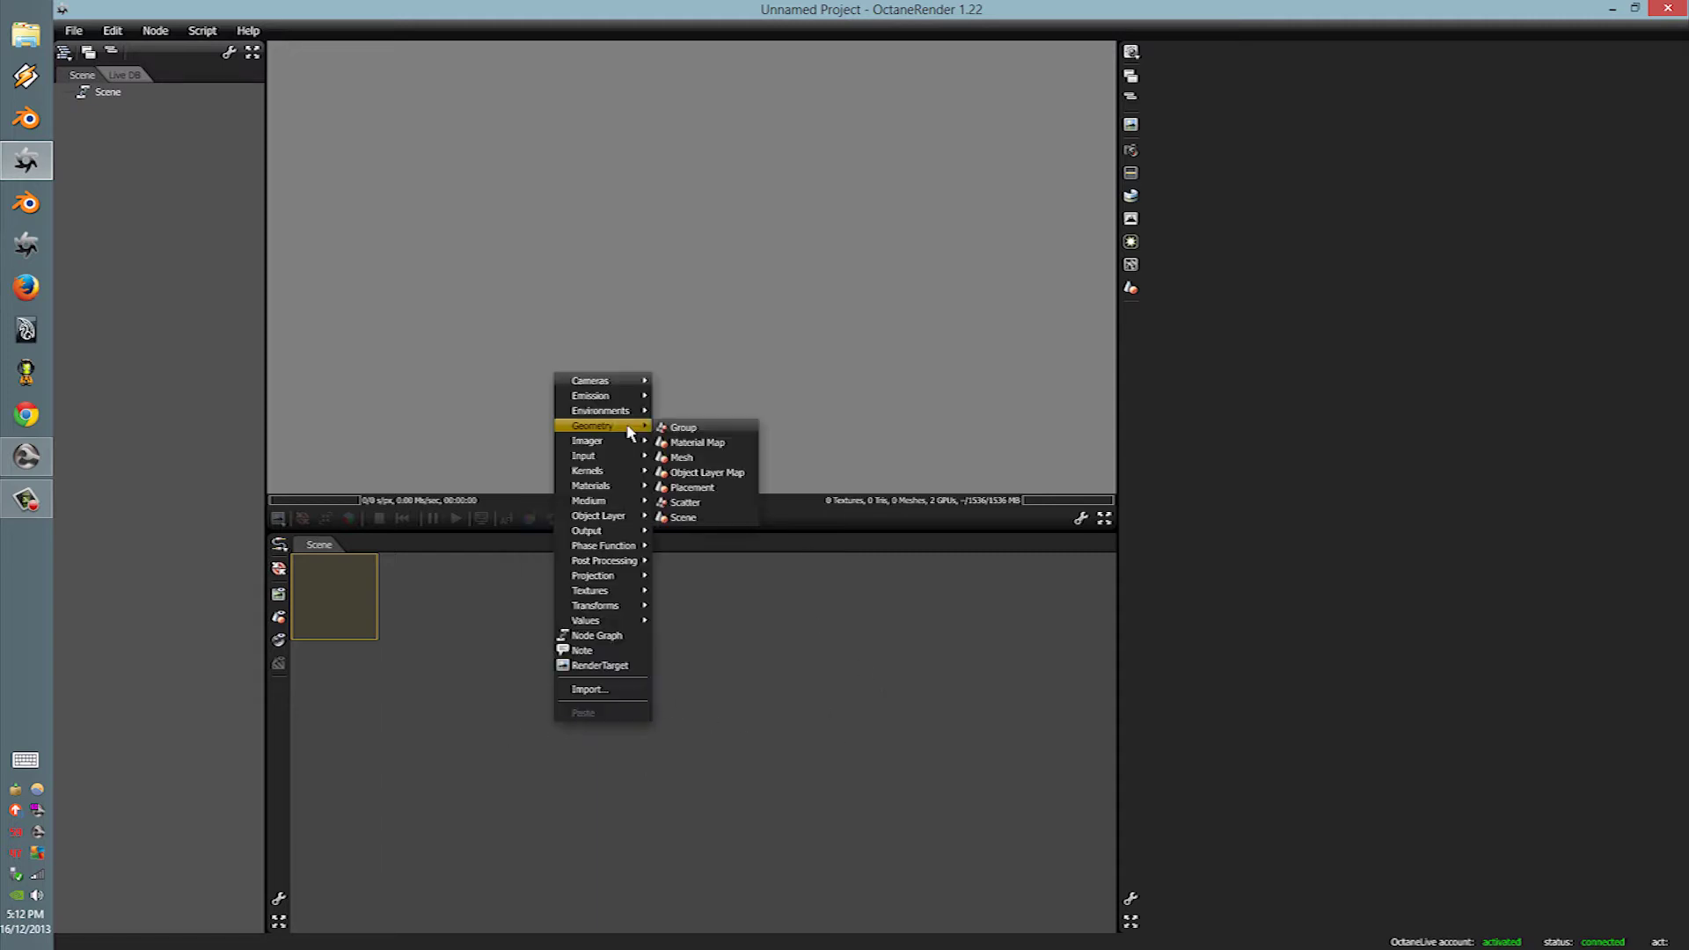
left_click(708, 550)
right_click(581, 746)
Step: Add a Scene geometry node loaded from the test.abc archive on the Desktop
mouse_move(662, 446)
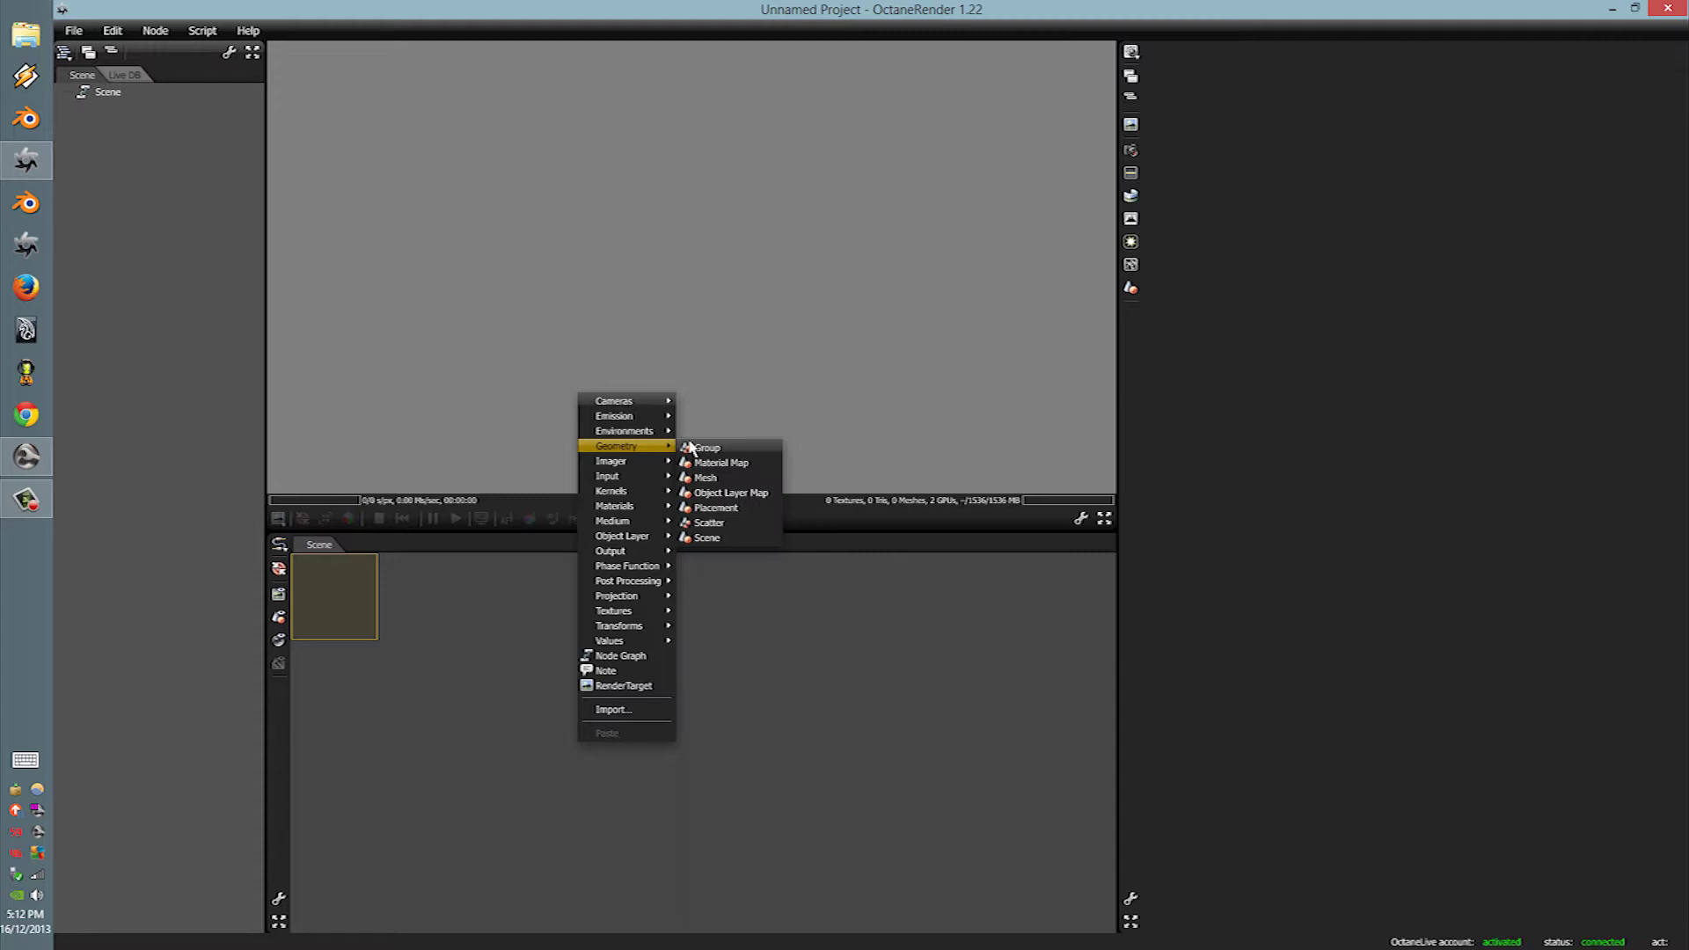
left_click(740, 539)
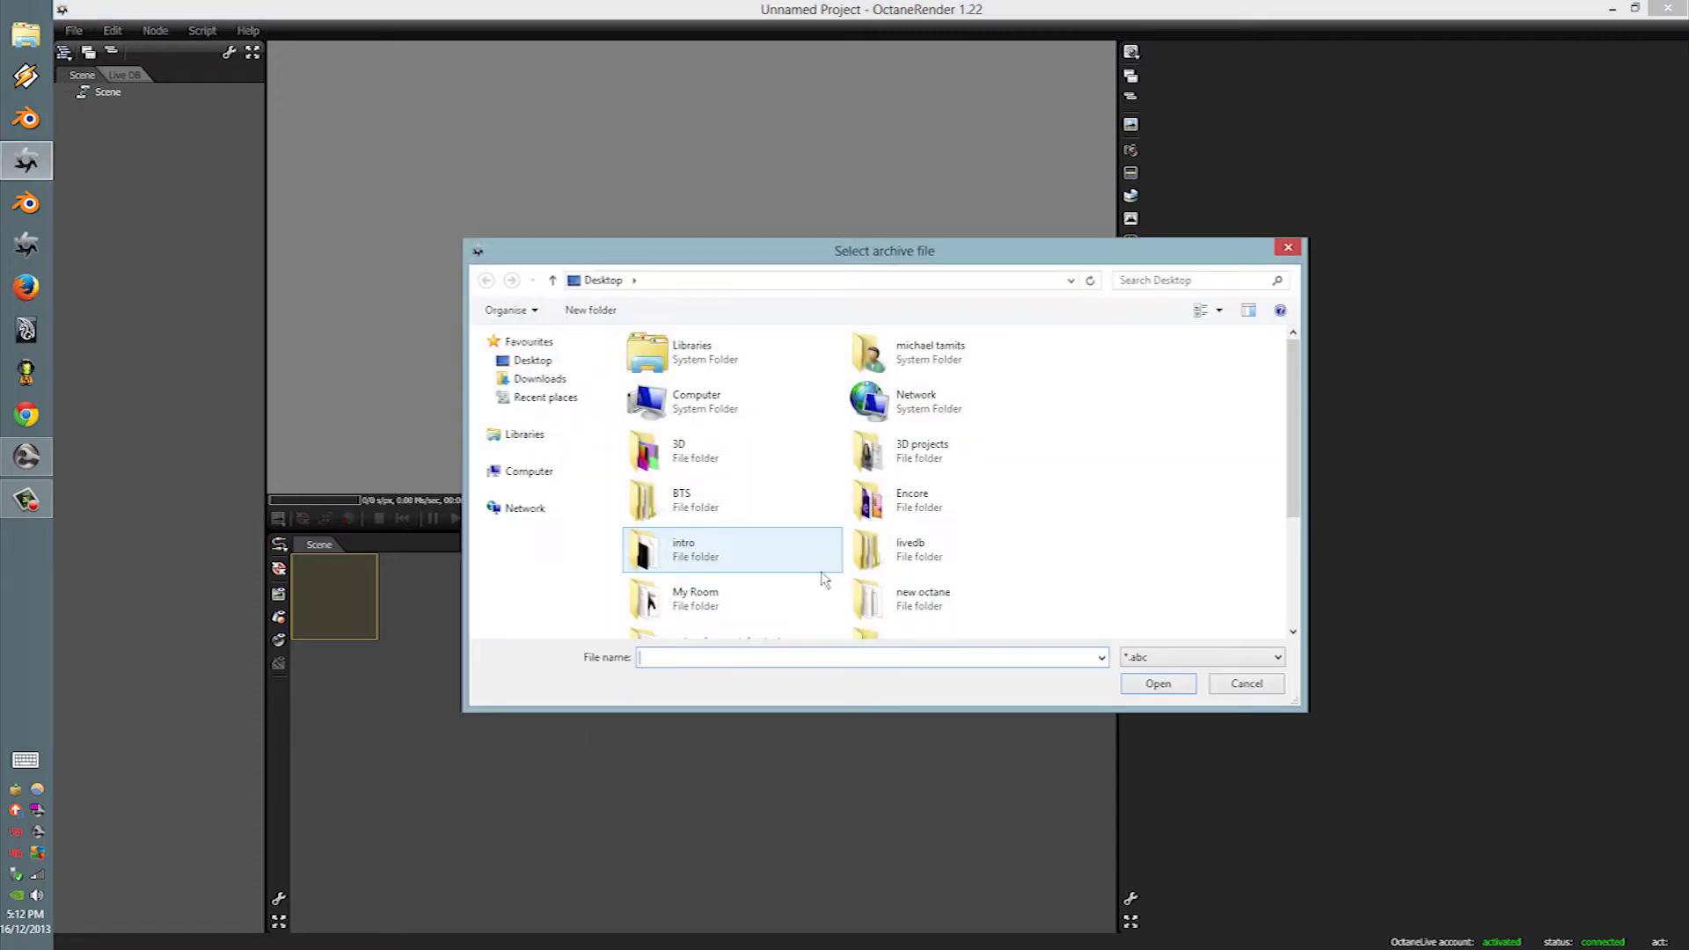
left_click_drag(1290, 455, 1290, 554)
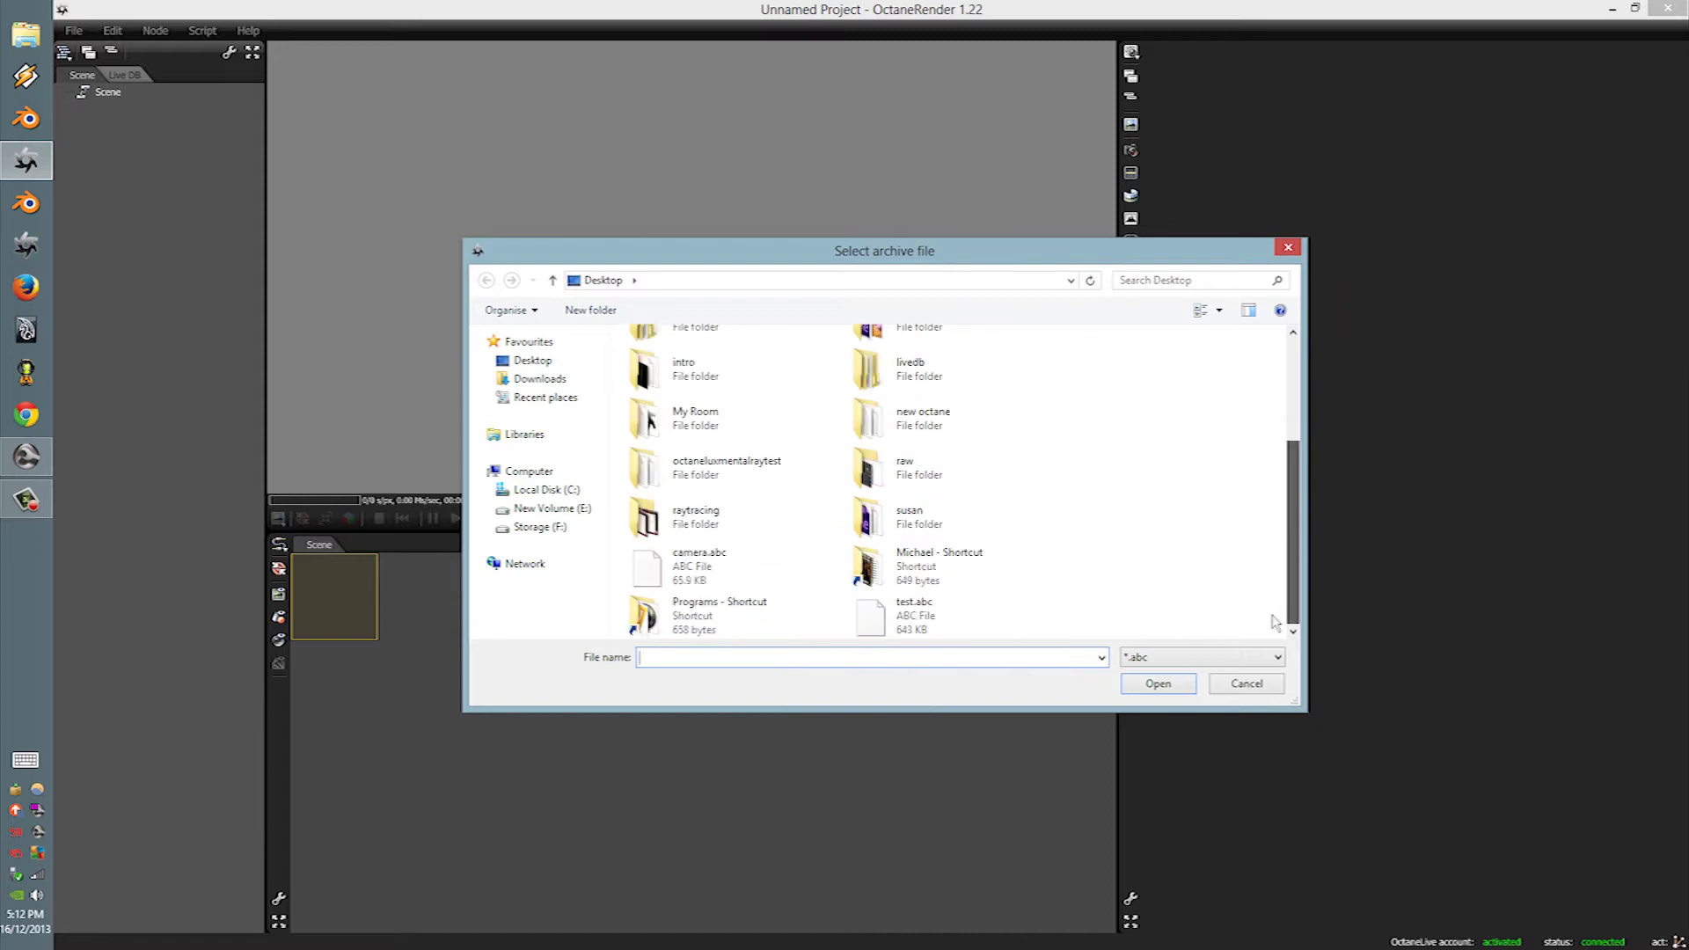
left_click(954, 627)
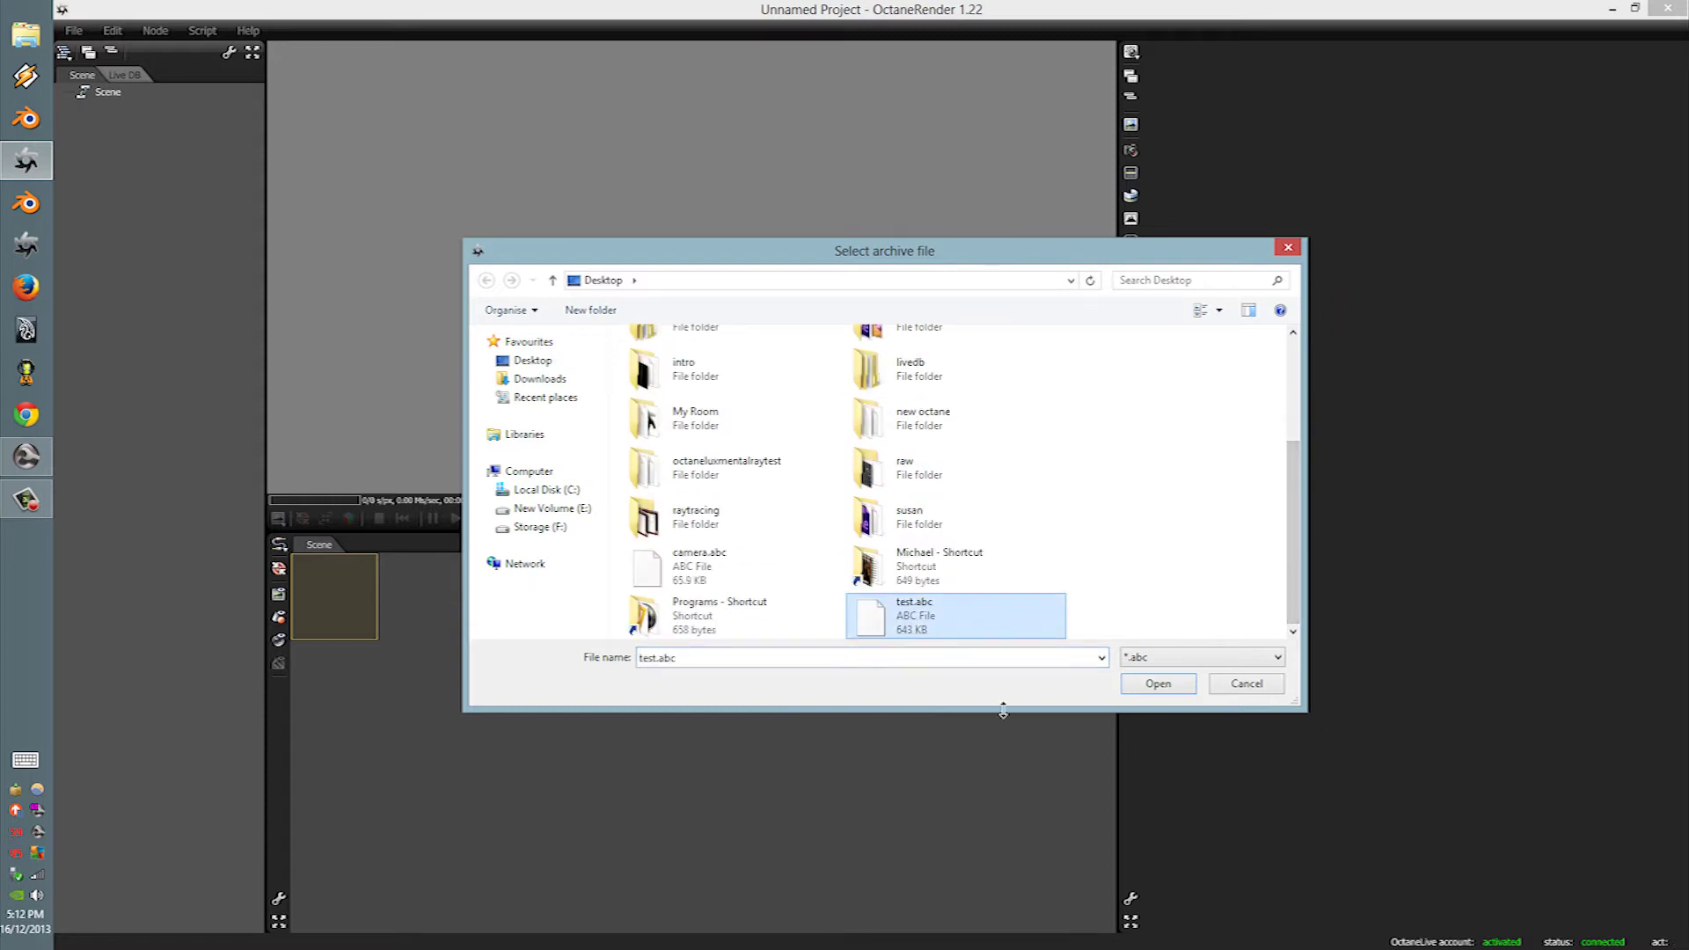
left_click(1139, 690)
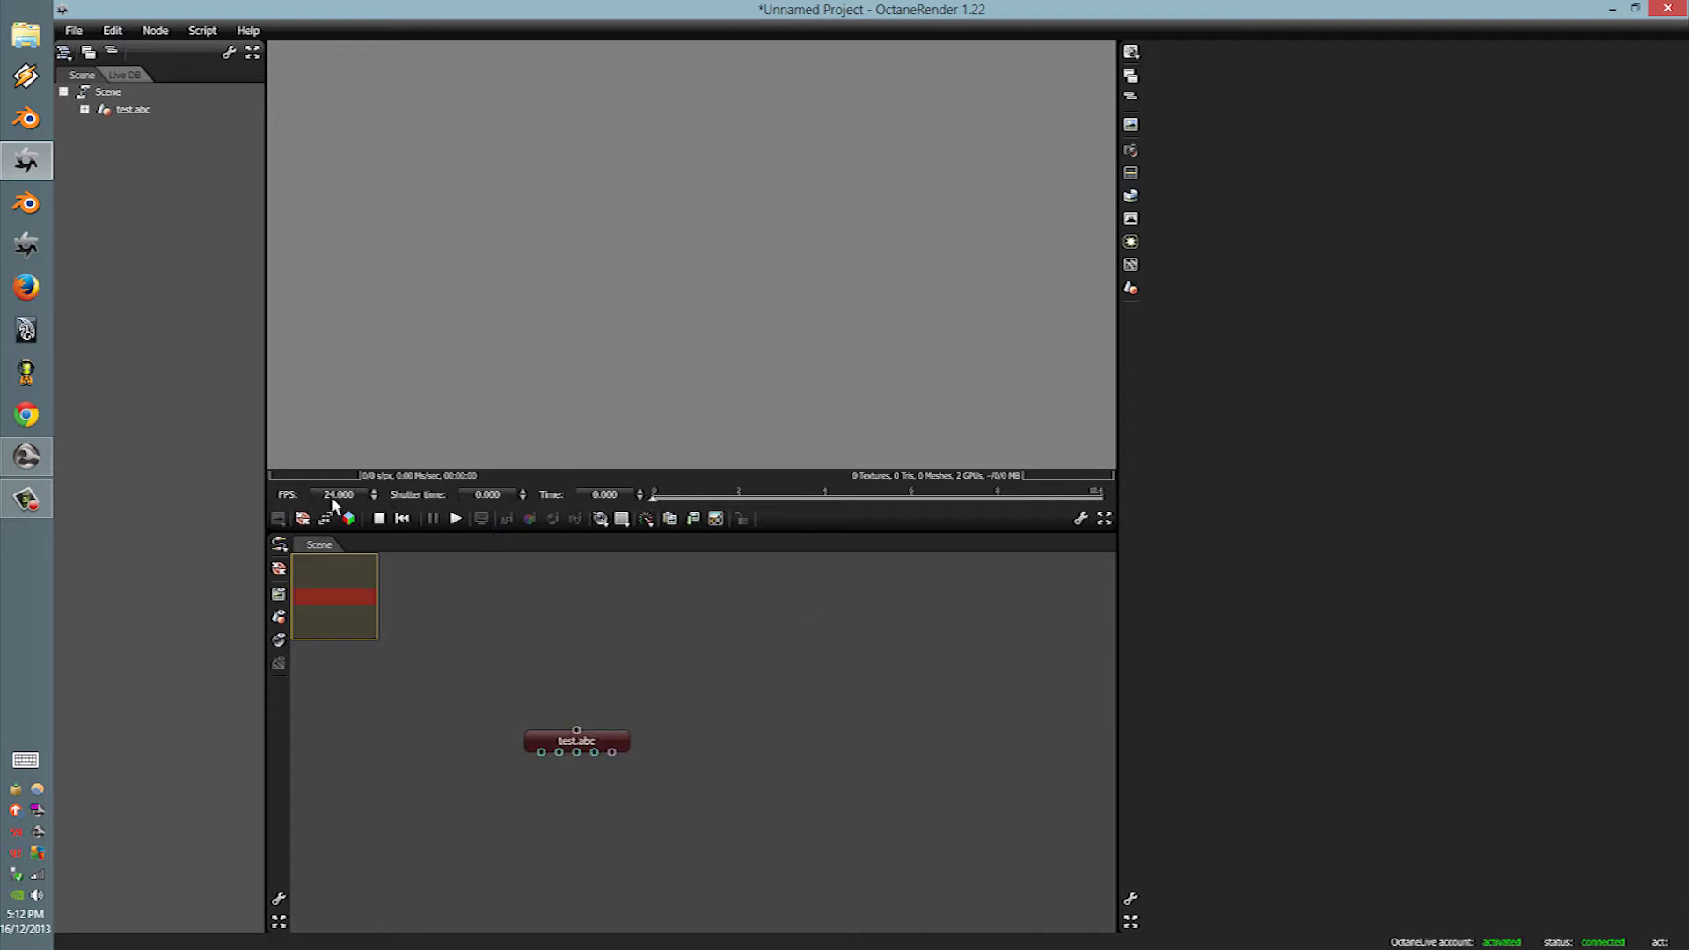
Step: Select the test.abc node and advance the animation Time slider to about 3.4
left_click(607, 744)
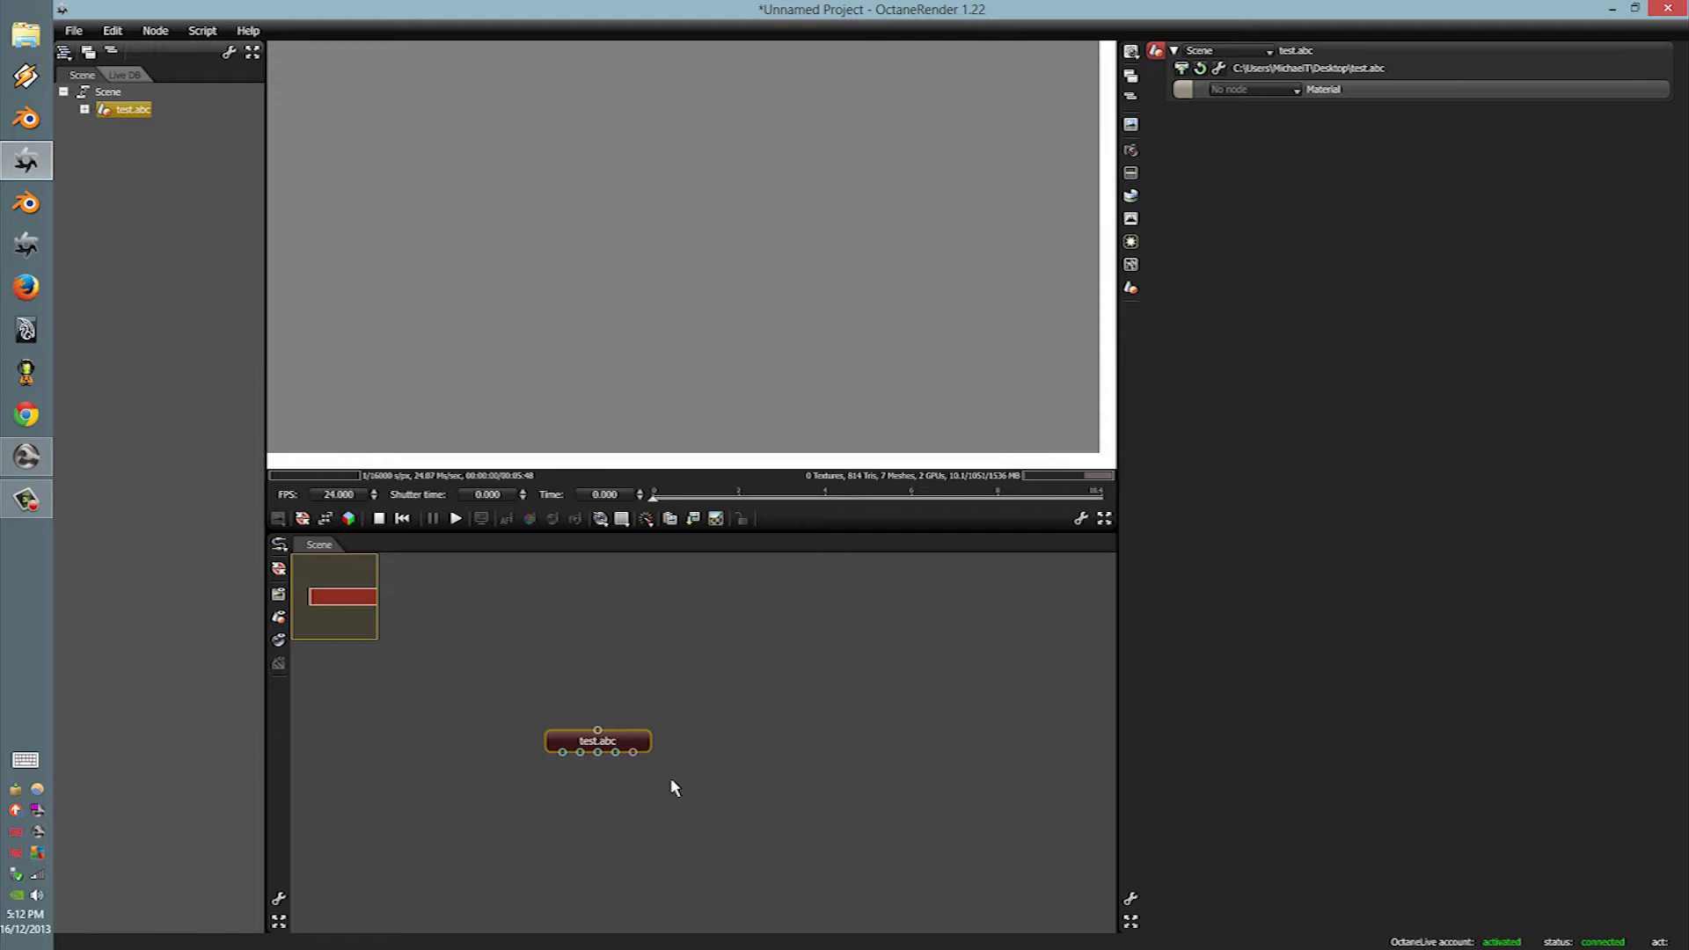
scroll(687, 135, "down", 4)
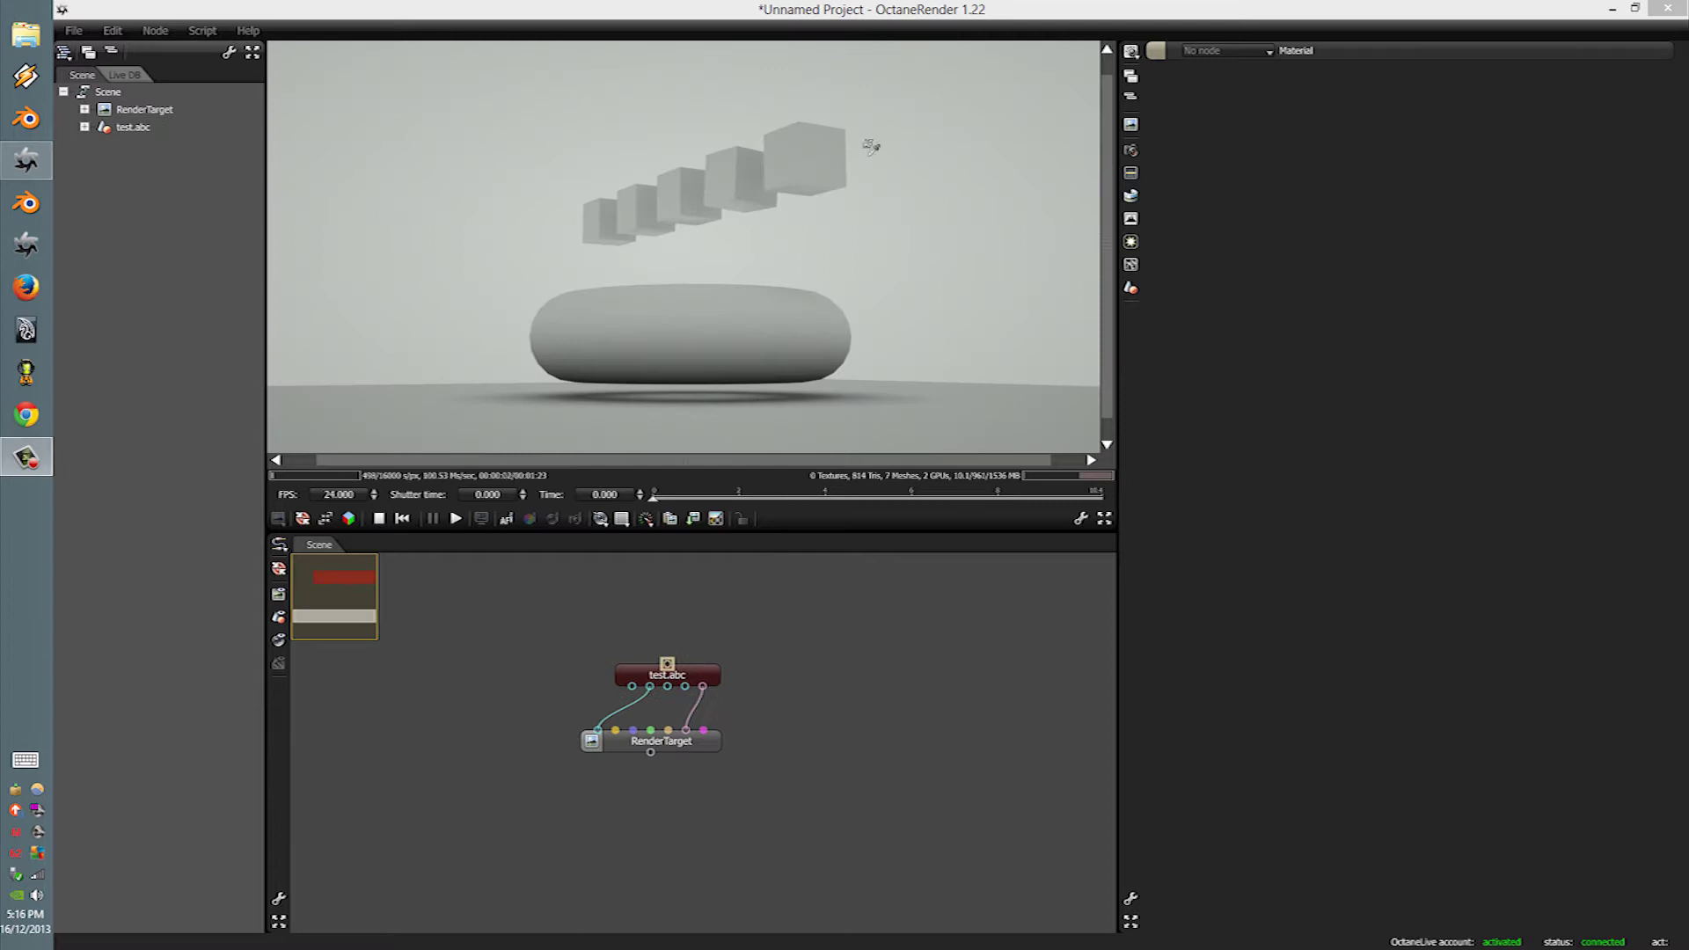
left_click_drag(652, 498, 800, 500)
scroll(803, 102, "up", 2)
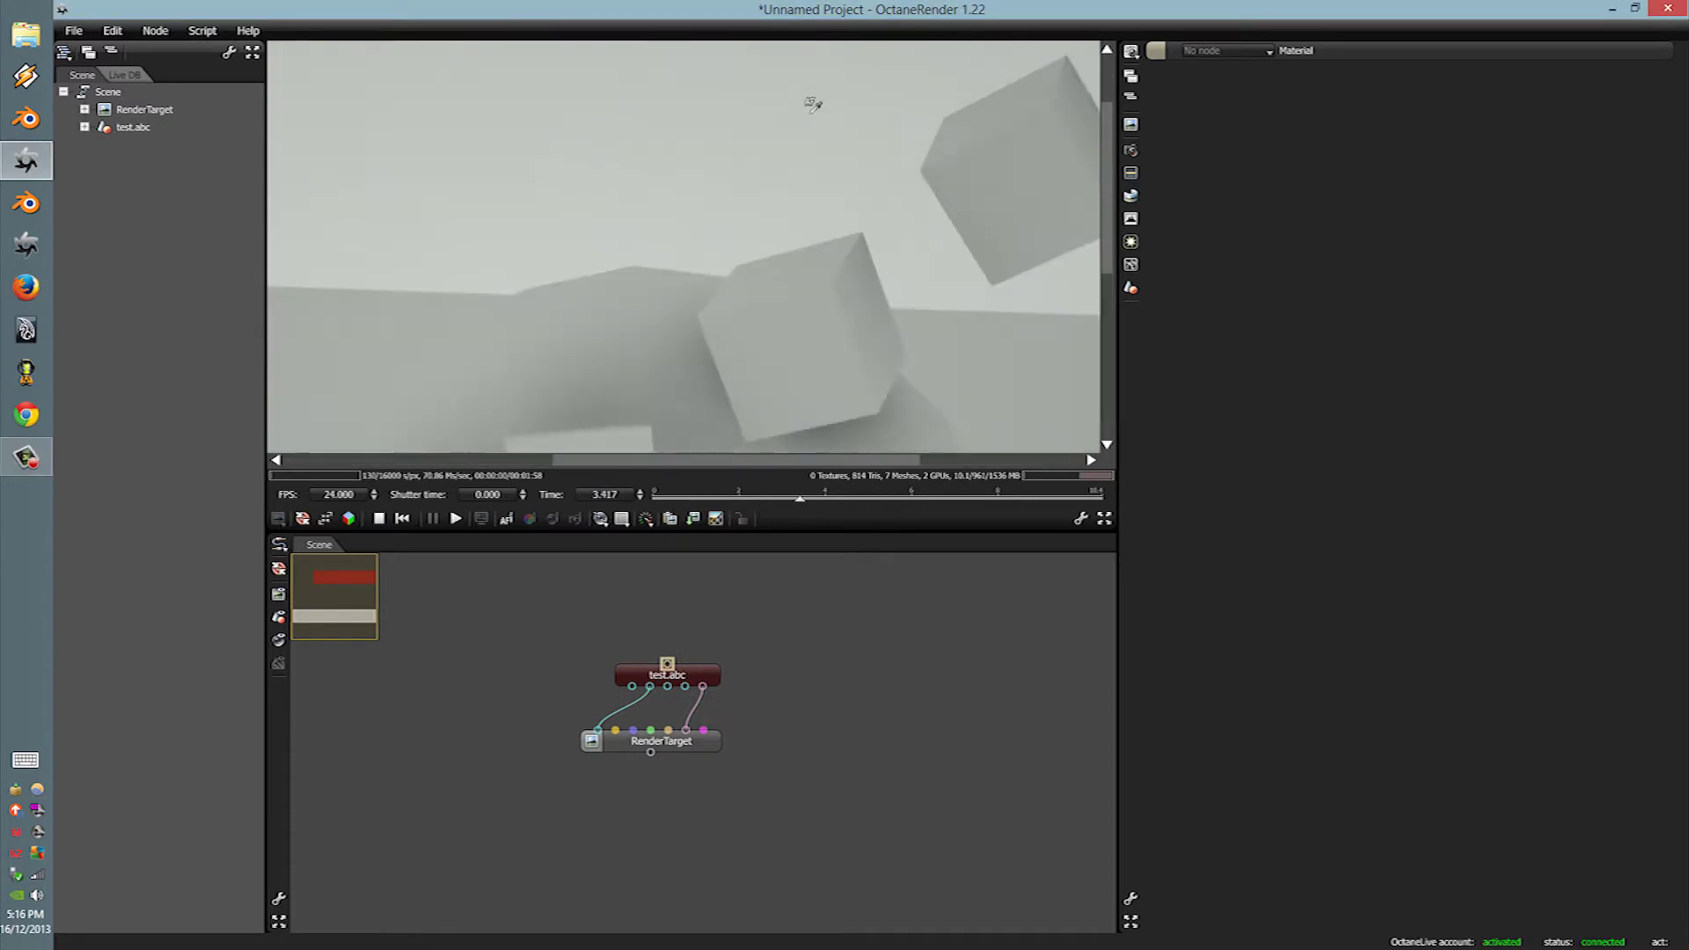
scroll(792, 132, "down", 3)
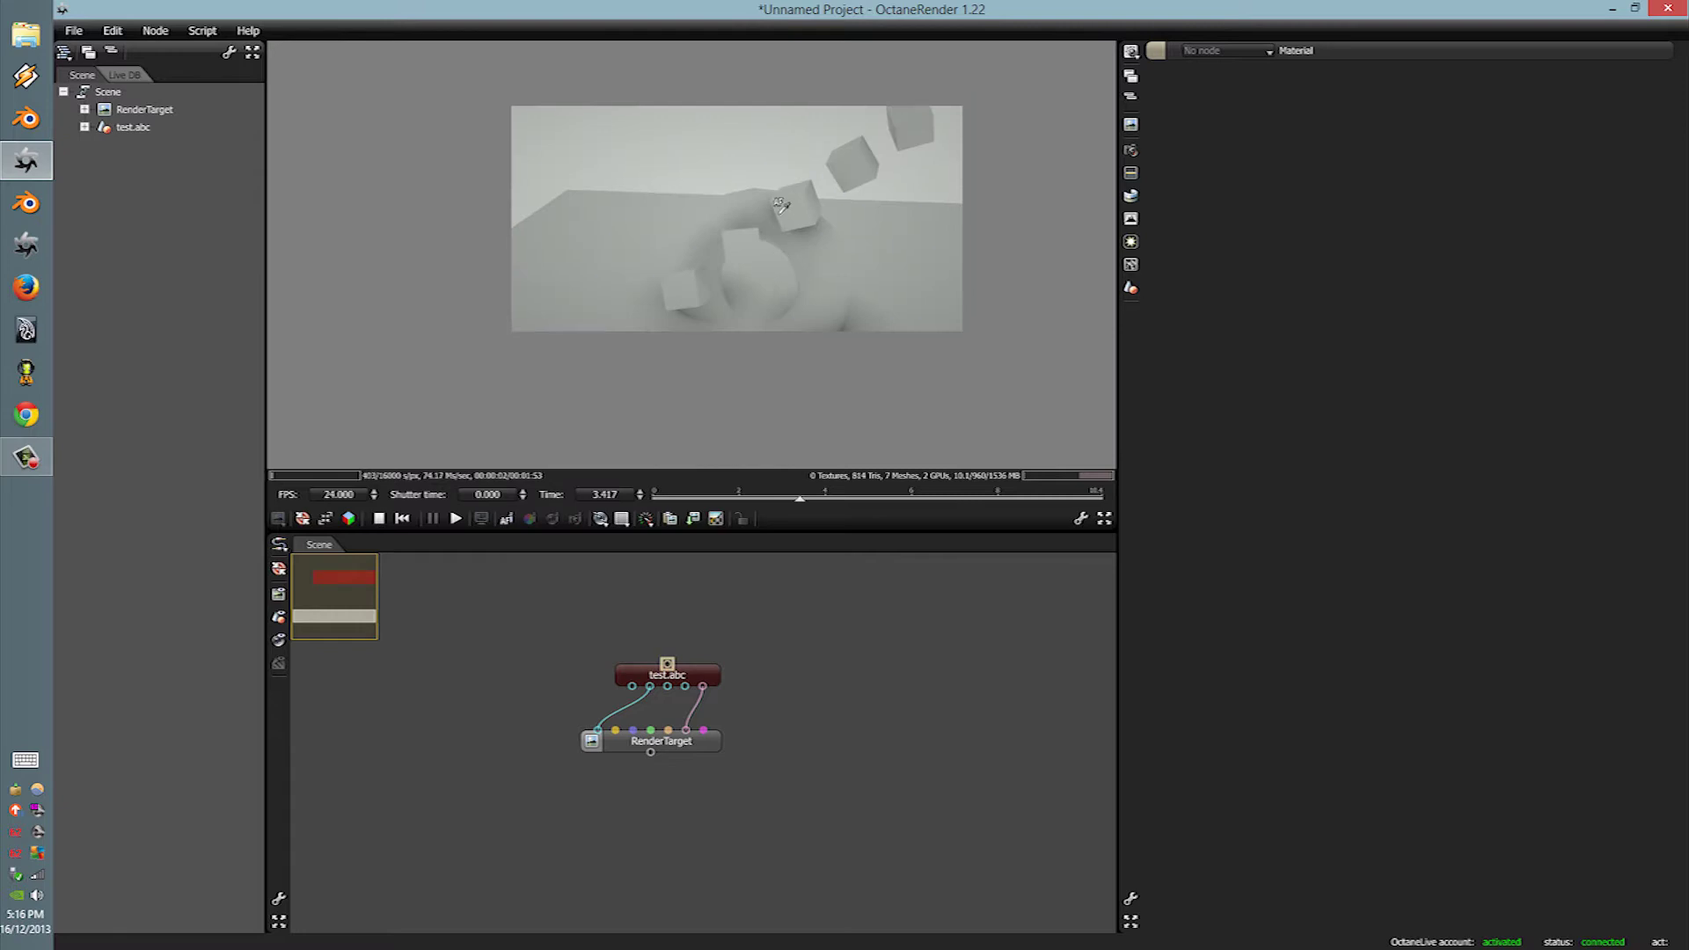
scroll(782, 205, "up", 2)
Step: Switch the environment to Daylight with the sun at 55.36/100.83, and advance time to 5.583
left_click(1130, 196)
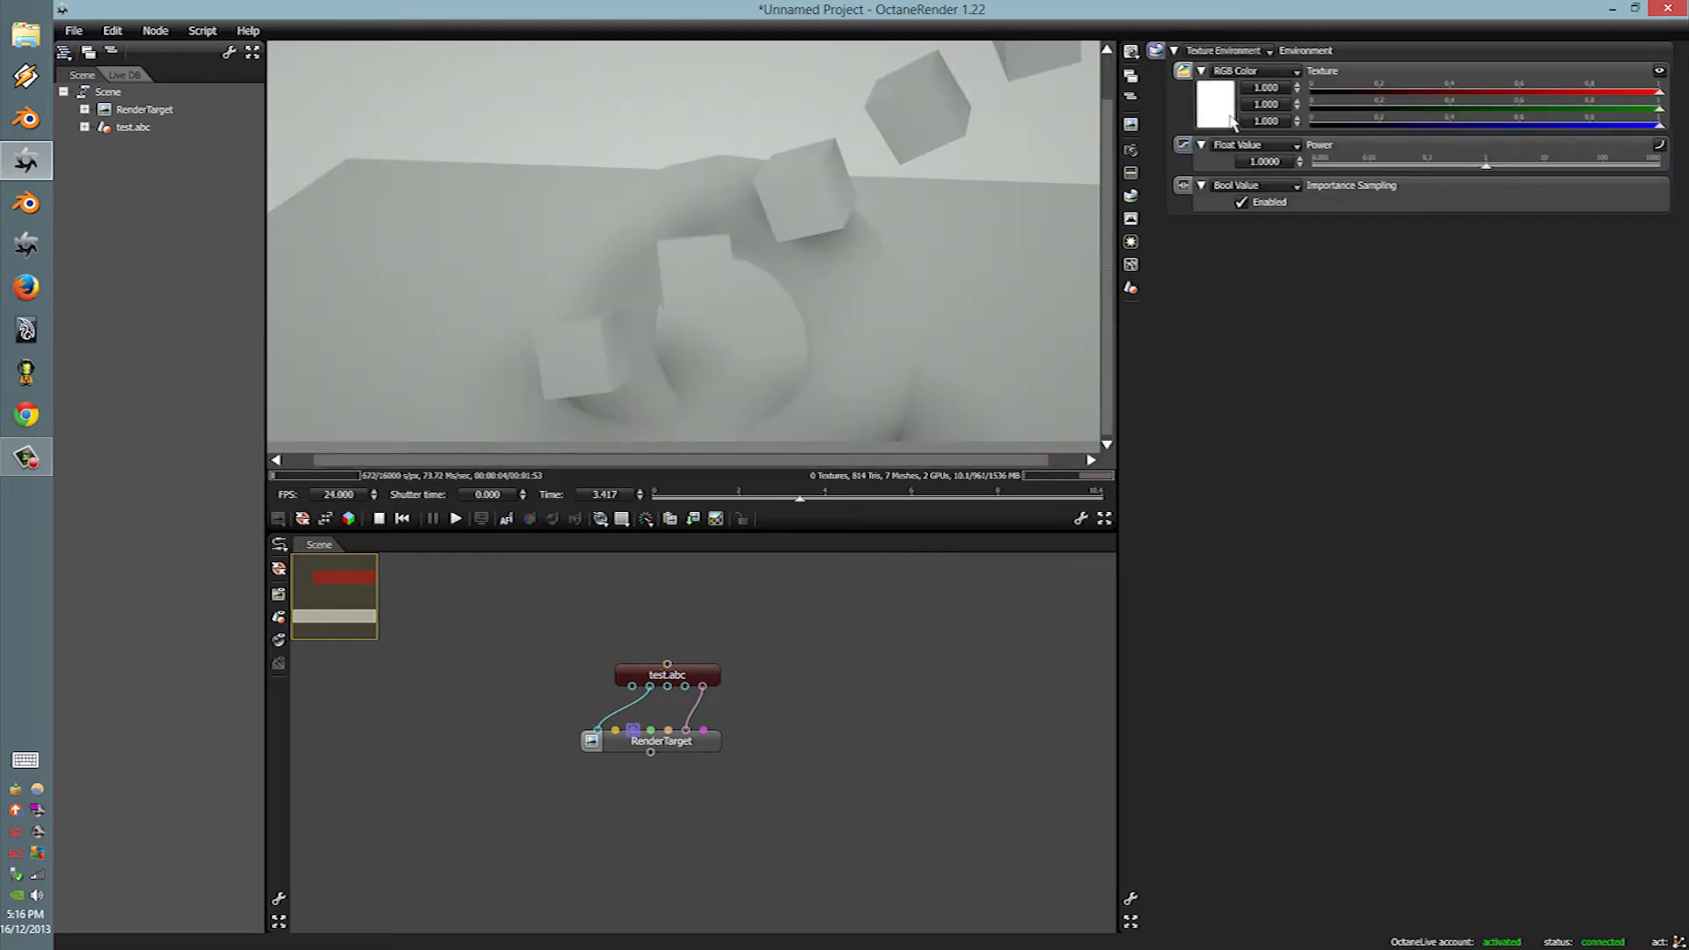
left_click(1227, 50)
left_click(1215, 67)
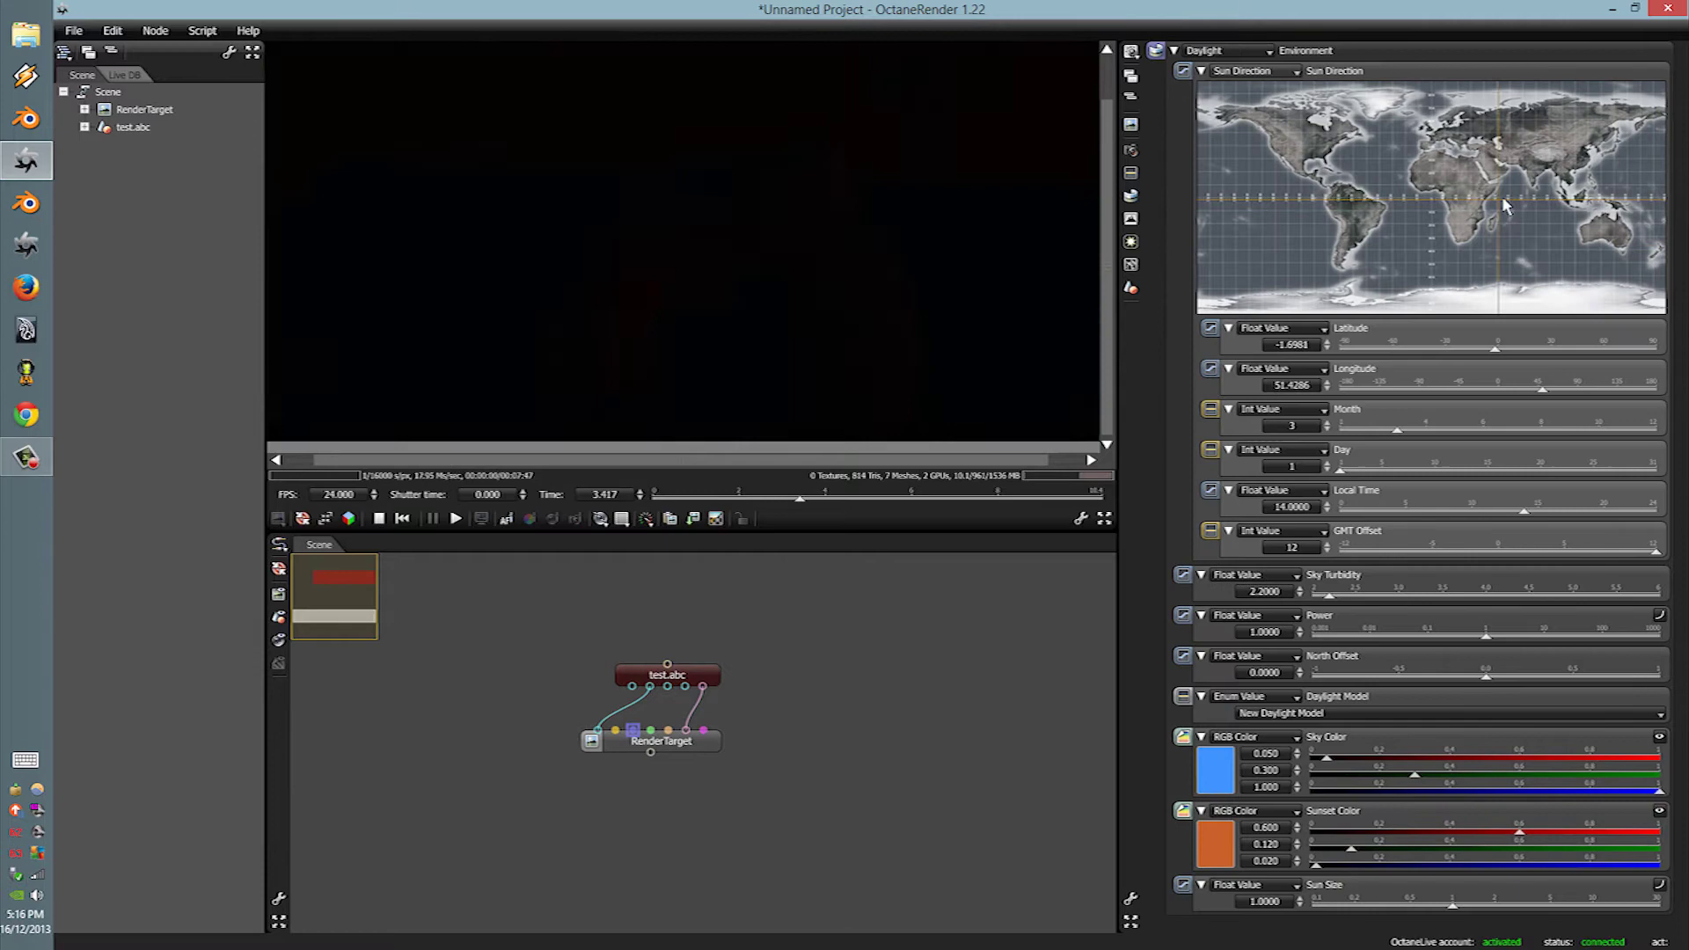
left_click(1563, 126)
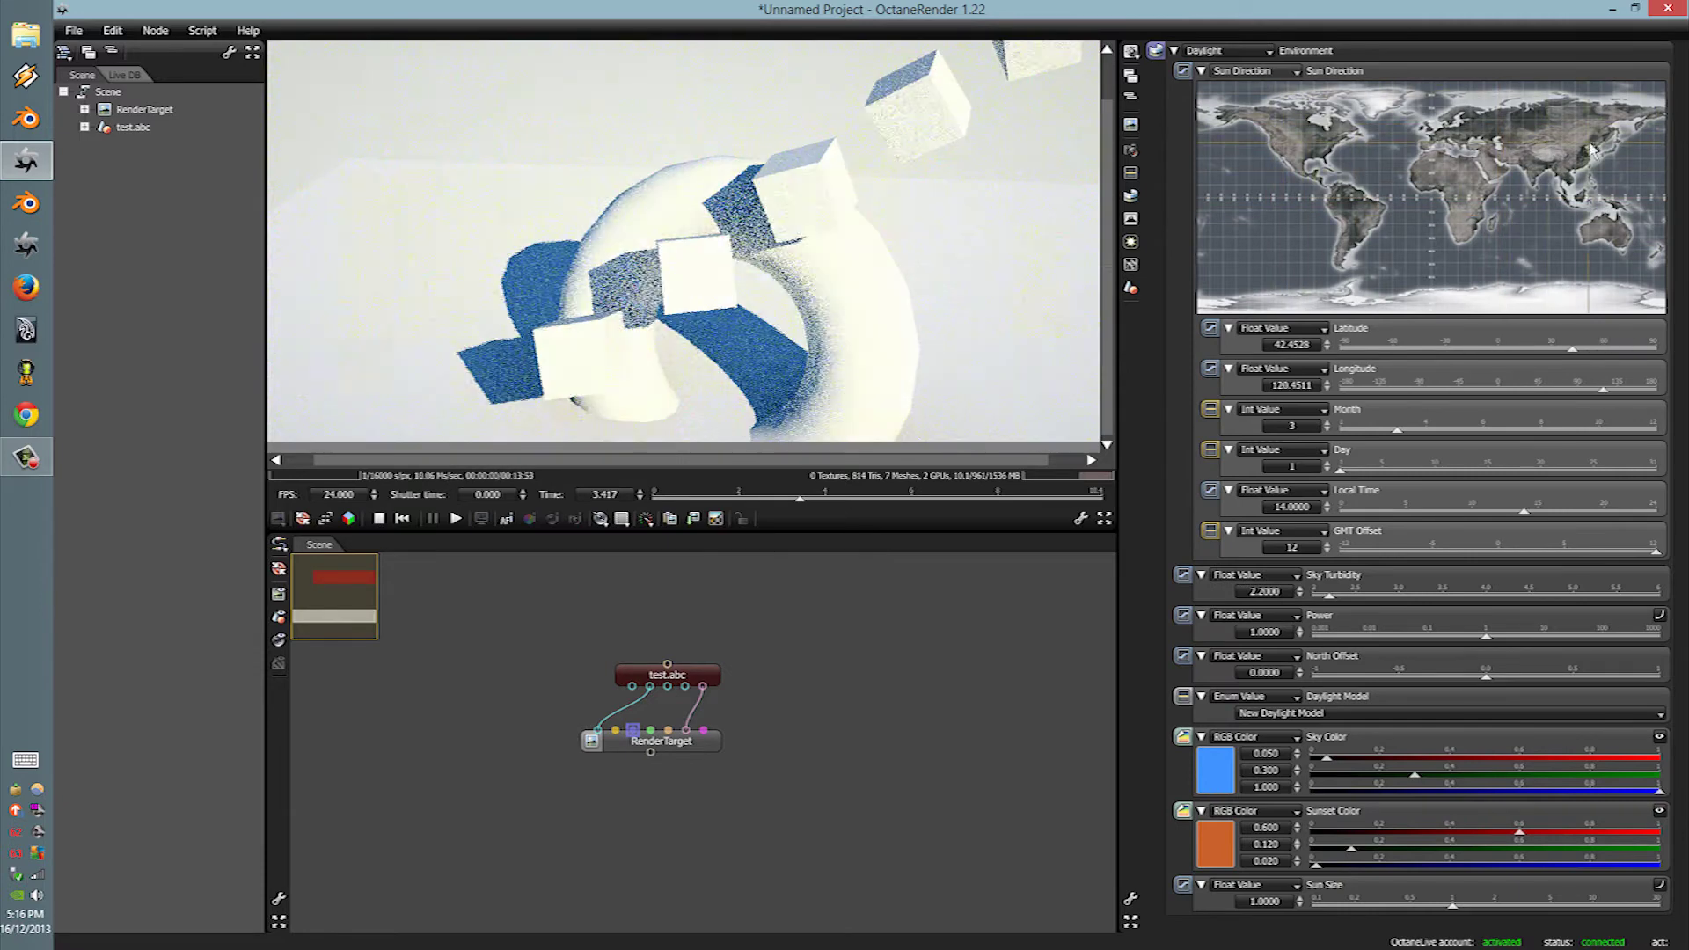
left_click_drag(799, 498, 1036, 495)
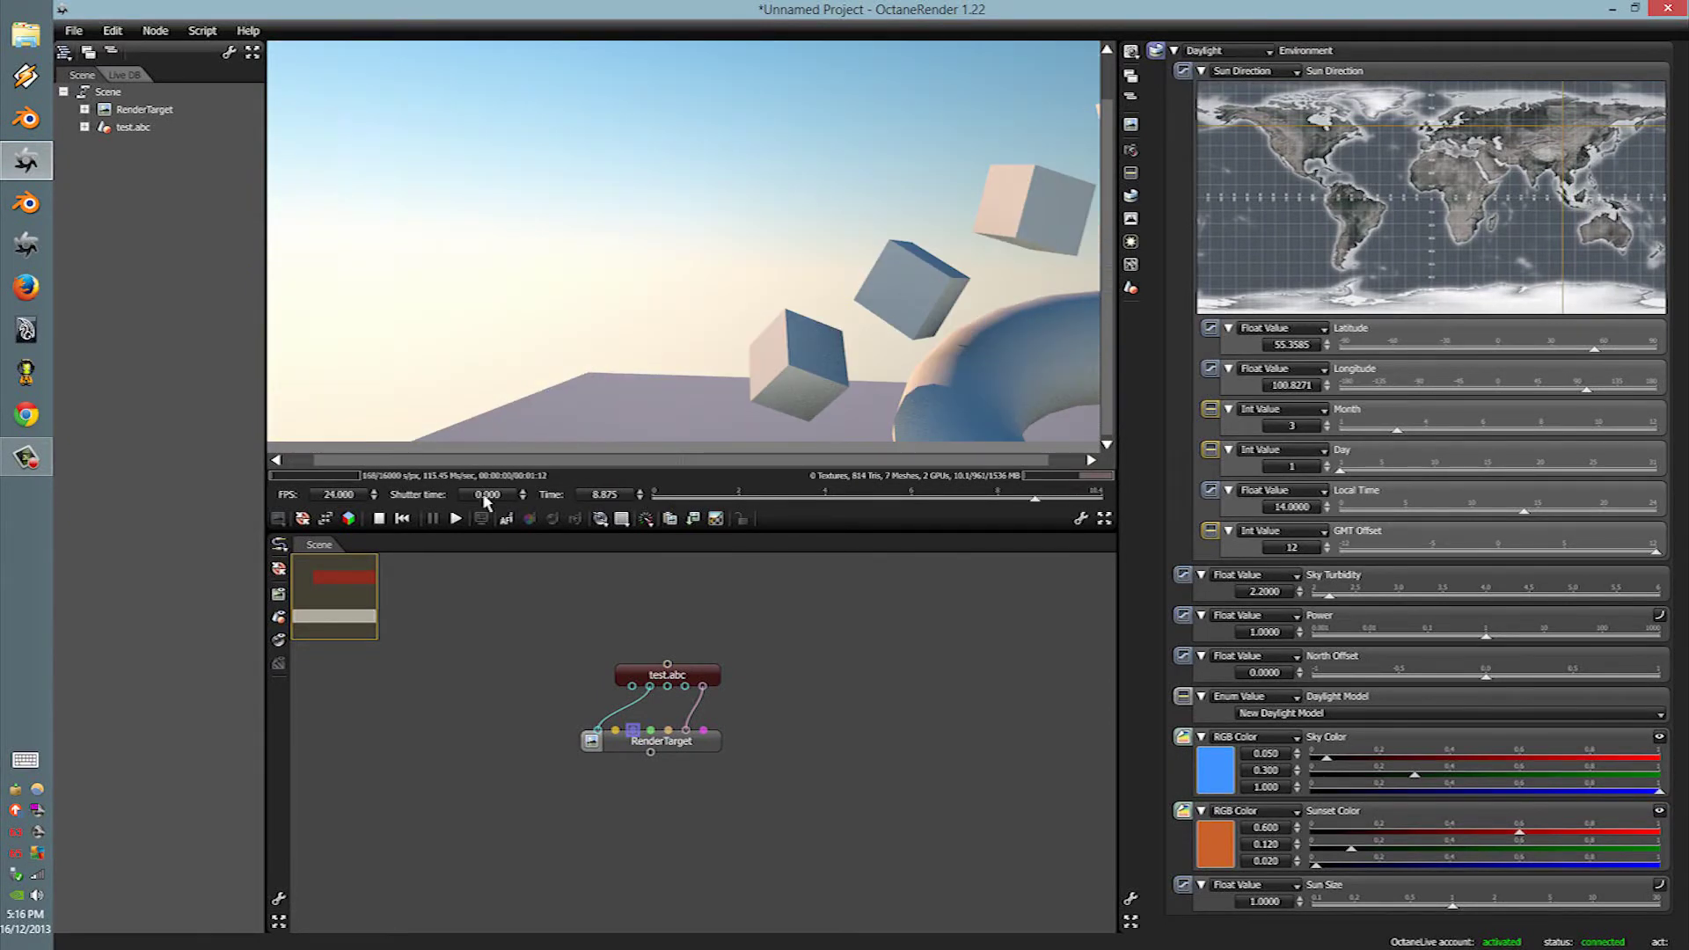
Step: Set shutter time to 0.0816, scrub to time 10.417, and select both test.abc and RenderTarget
mouse_move(483, 498)
left_mouse_down()
mouse_move(513, 502)
mouse_move(494, 500)
left_mouse_up()
left_click(1008, 498)
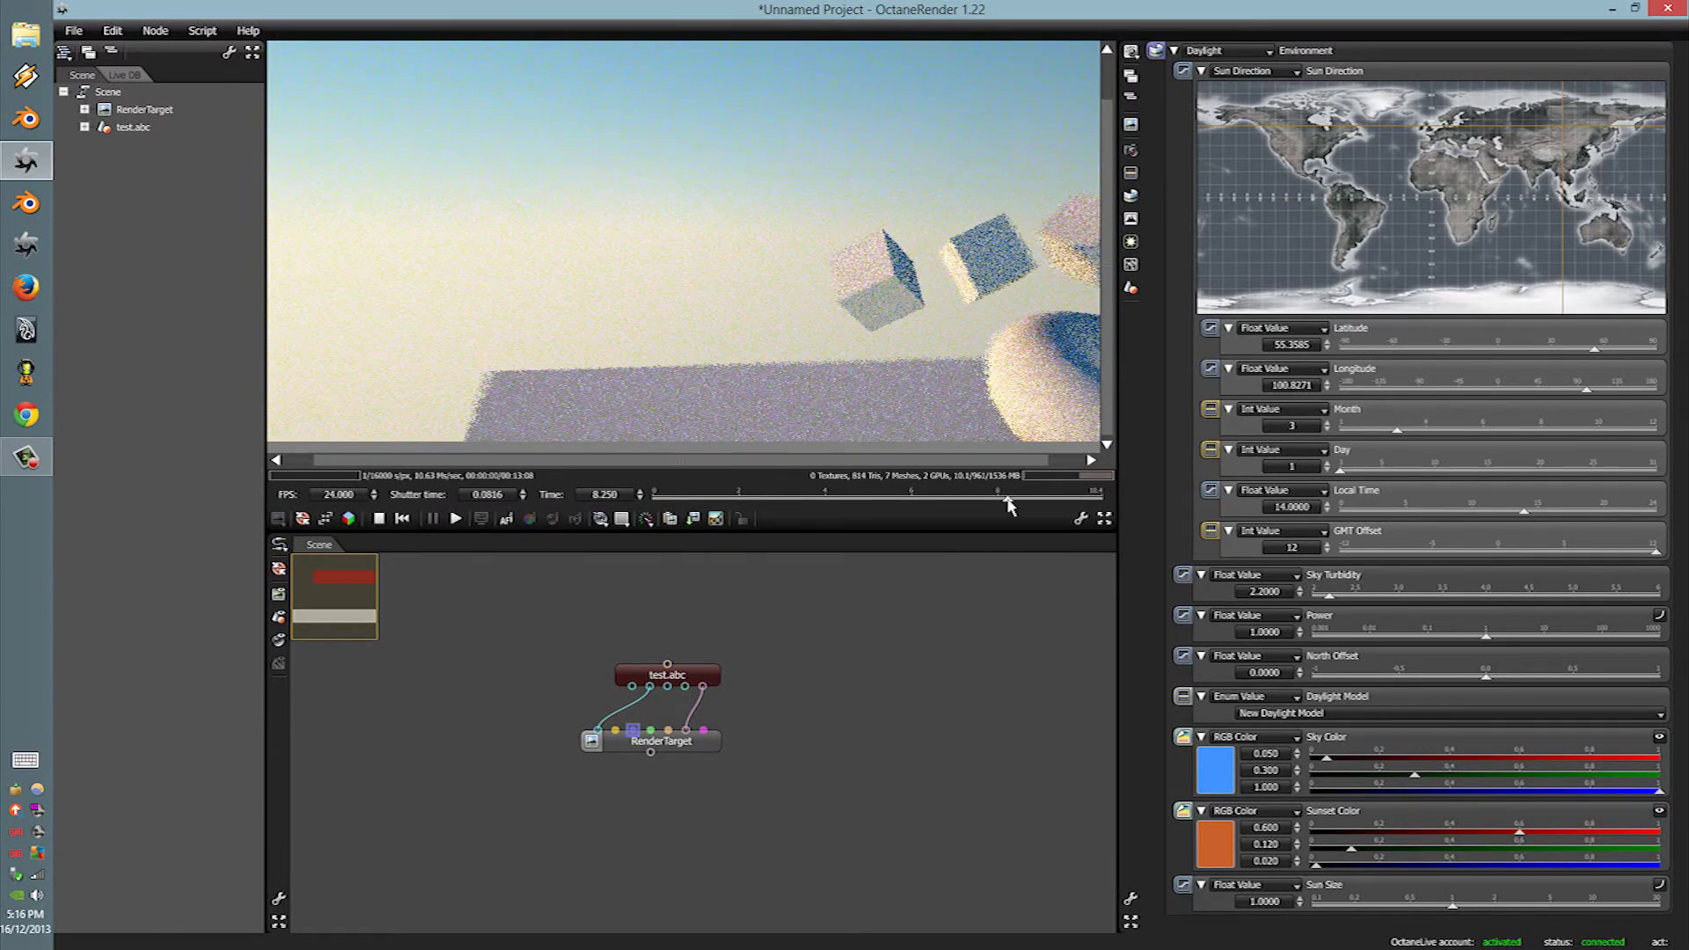
left_click_drag(1009, 503, 1054, 504)
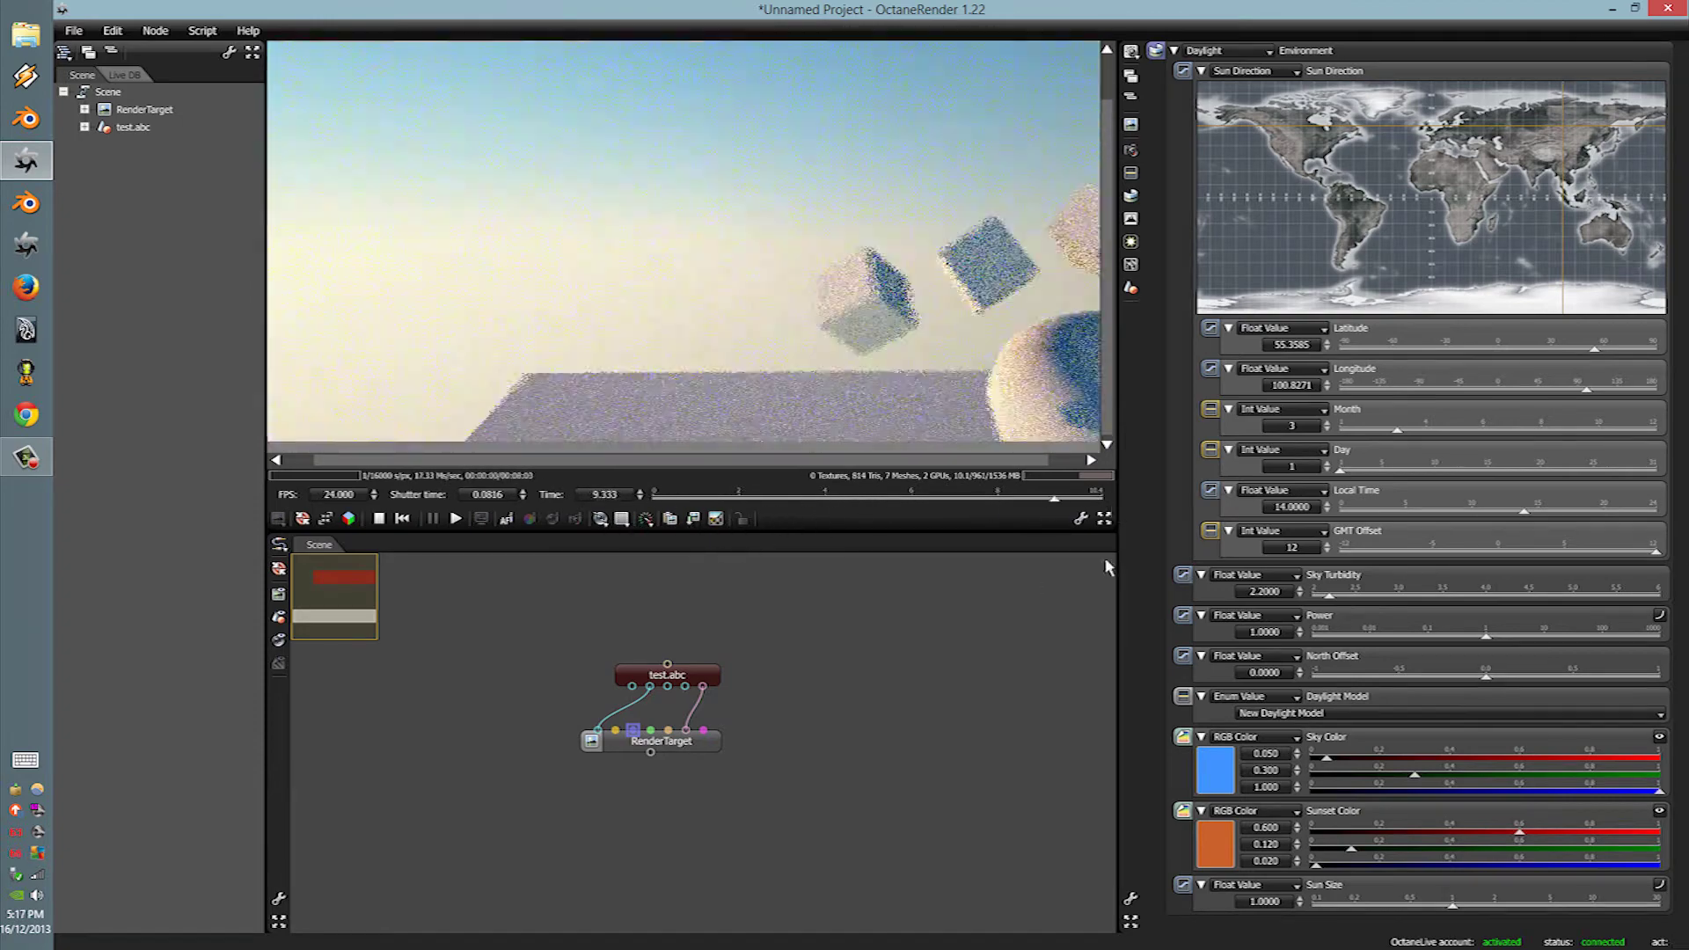
left_click_drag(1108, 568, 1182, 497)
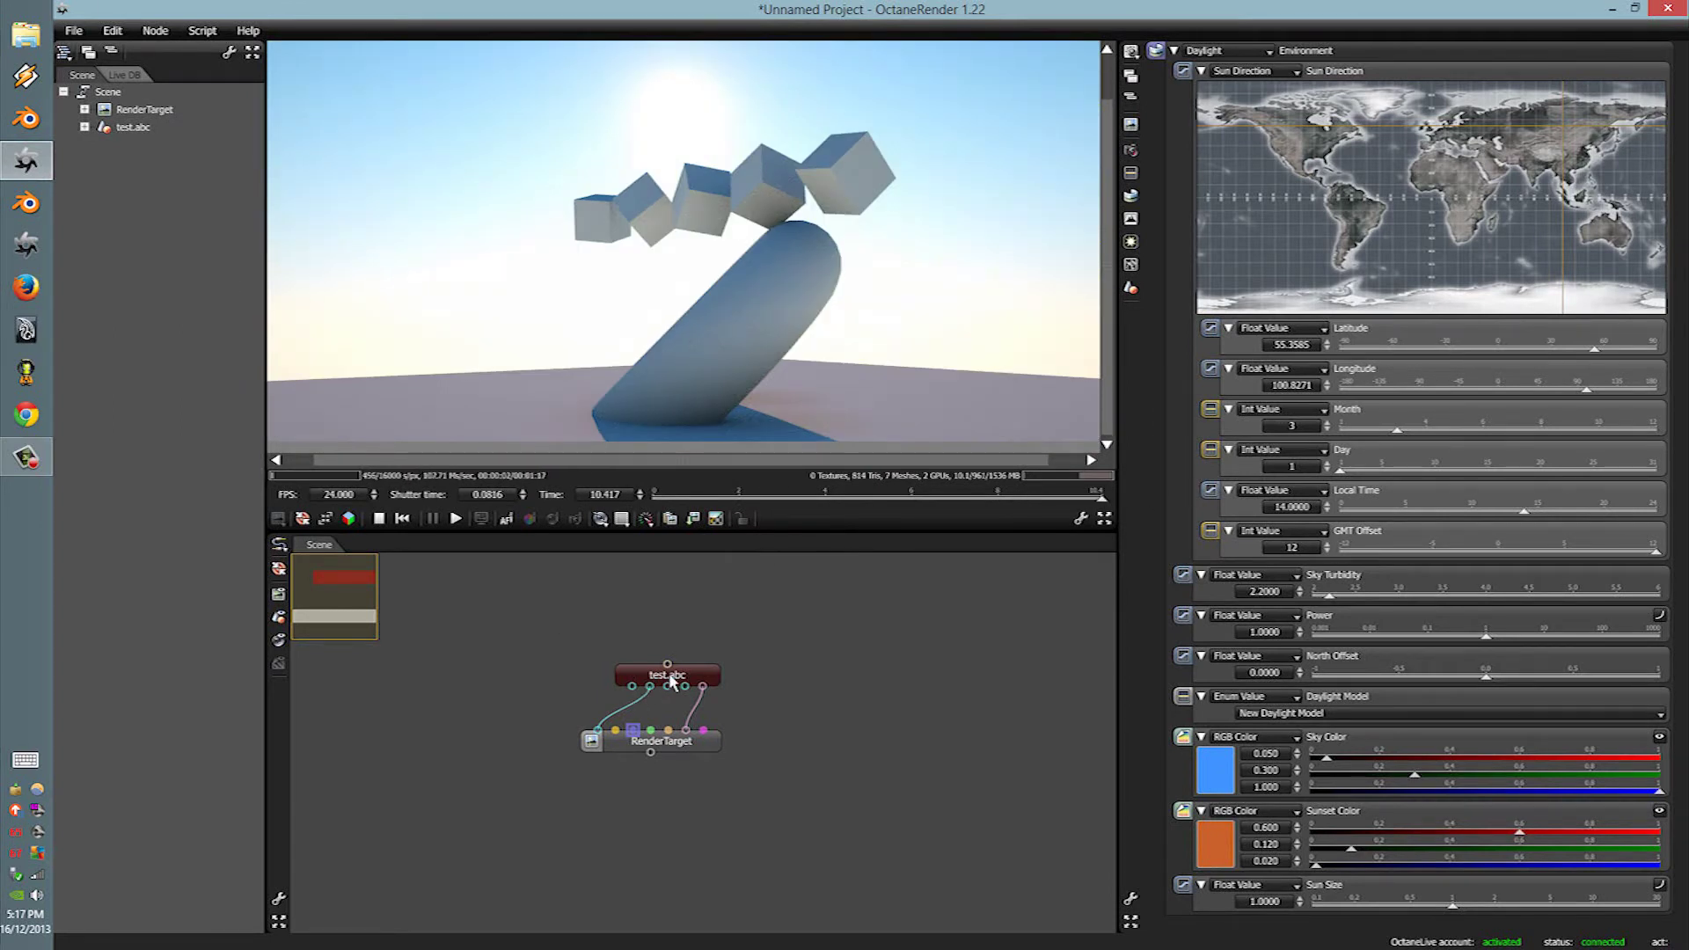
left_click_drag(670, 682, 666, 668)
left_click_drag(517, 588, 717, 770)
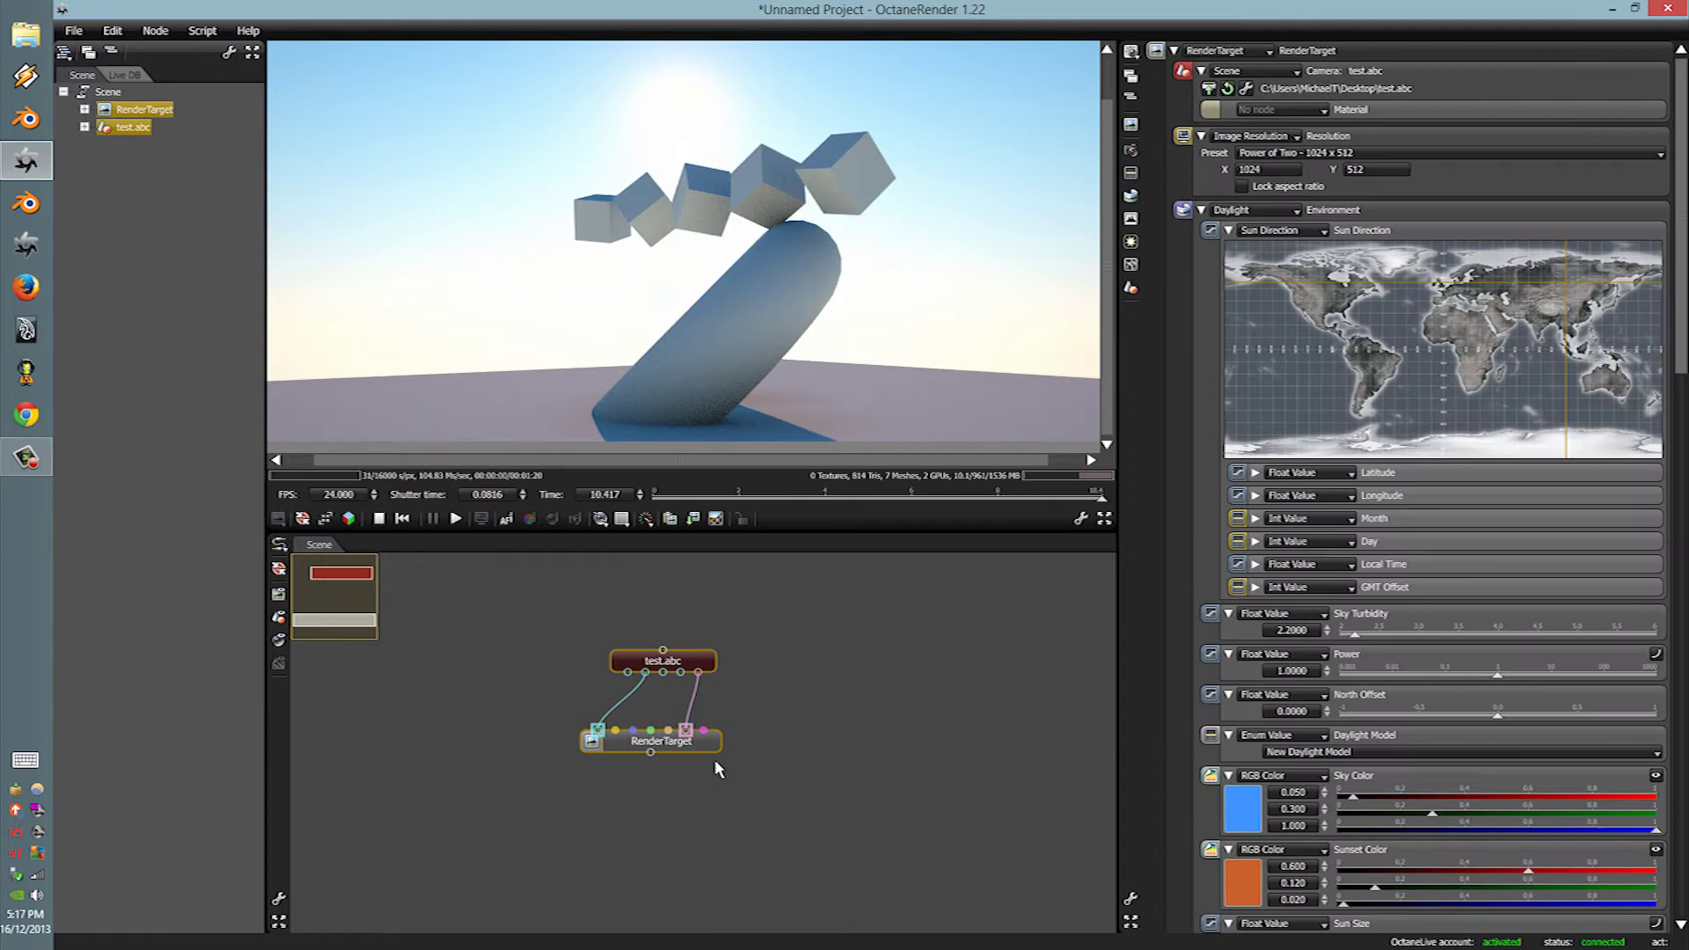
Step: Delete the test.abc and RenderTarget nodes and import test.obj from the Desktop as a Mesh node
key("Delete")
right_click(662, 731)
mouse_move(730, 438)
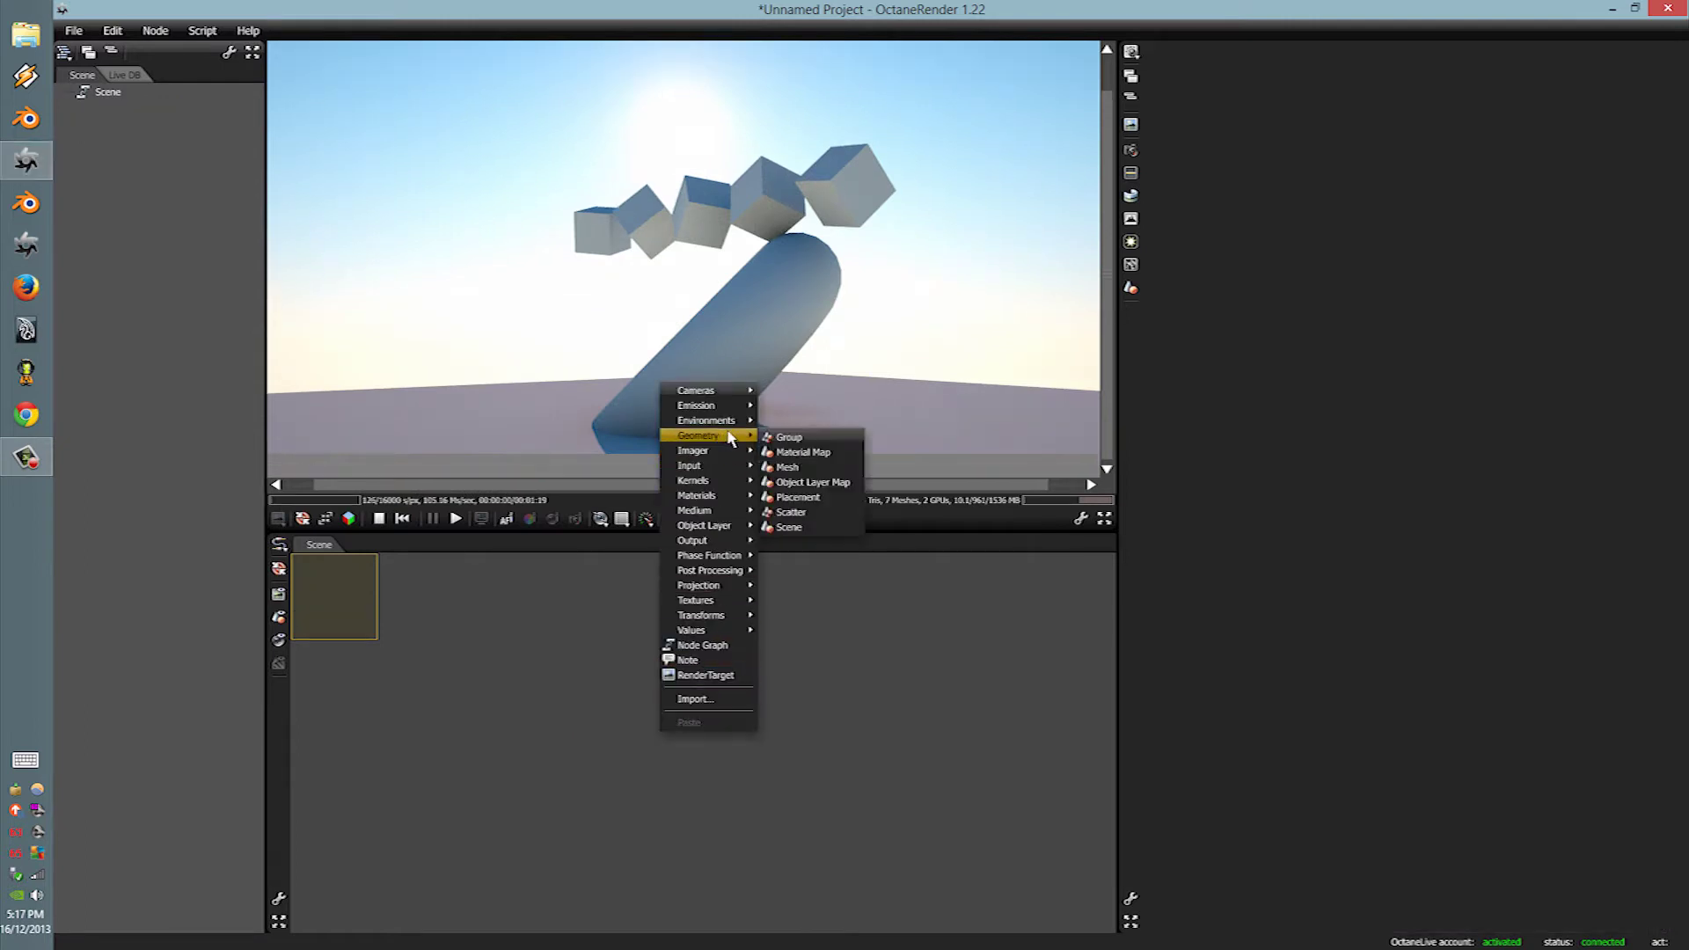
left_click(787, 467)
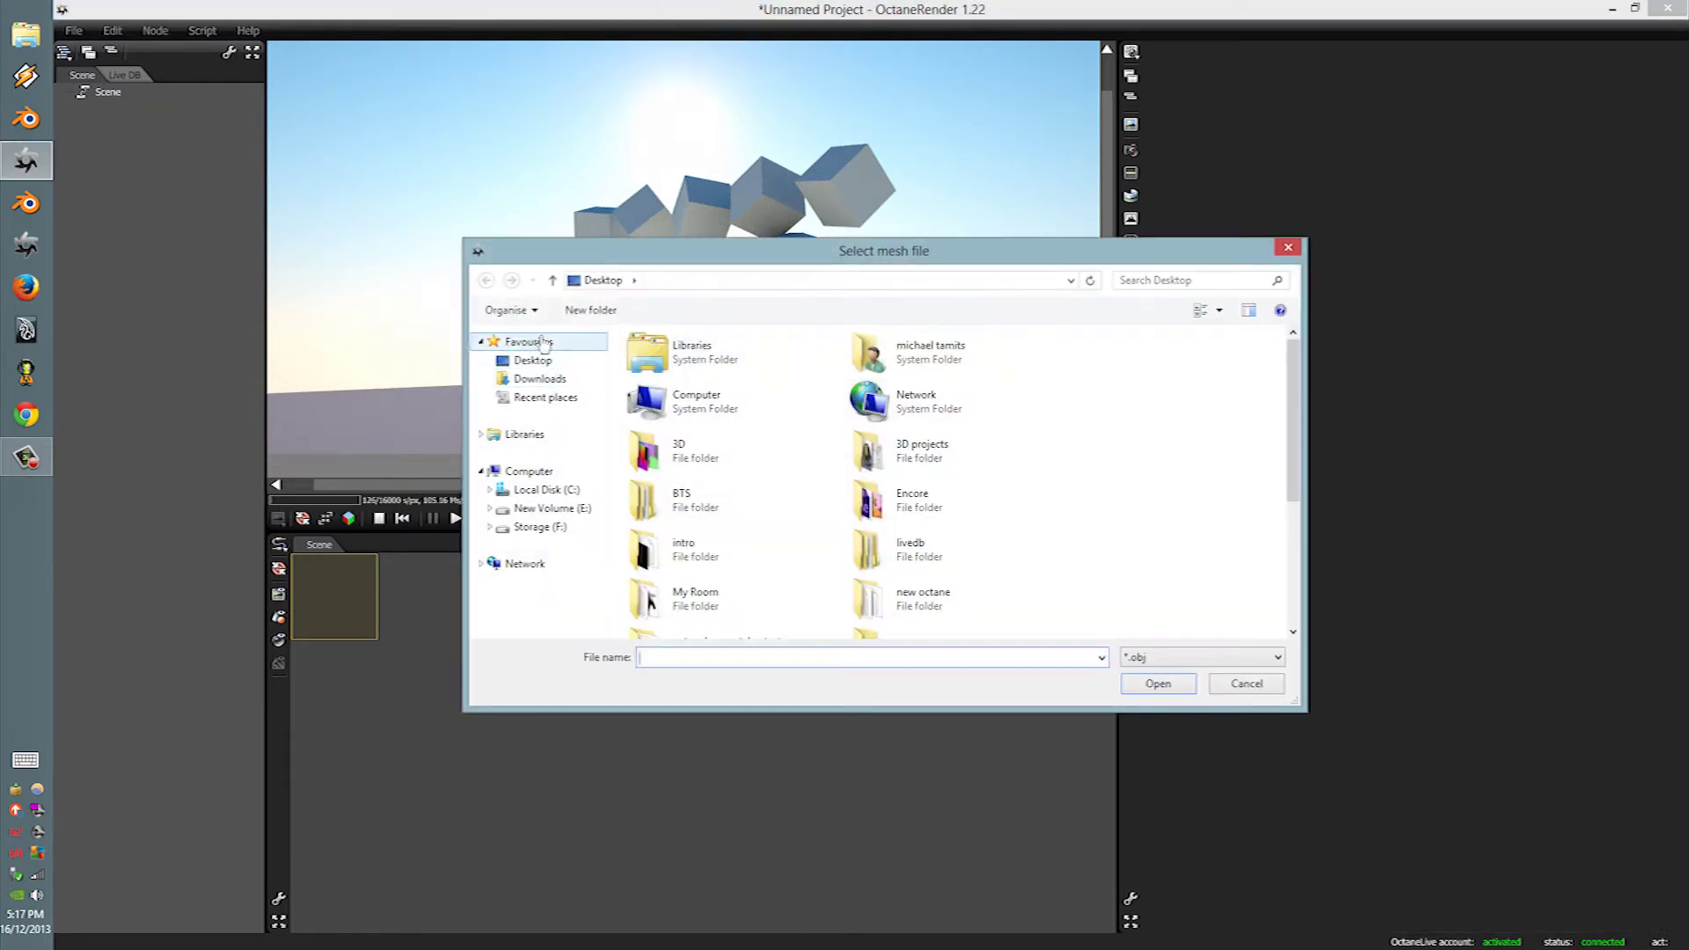
scroll(814, 493, "down", 3)
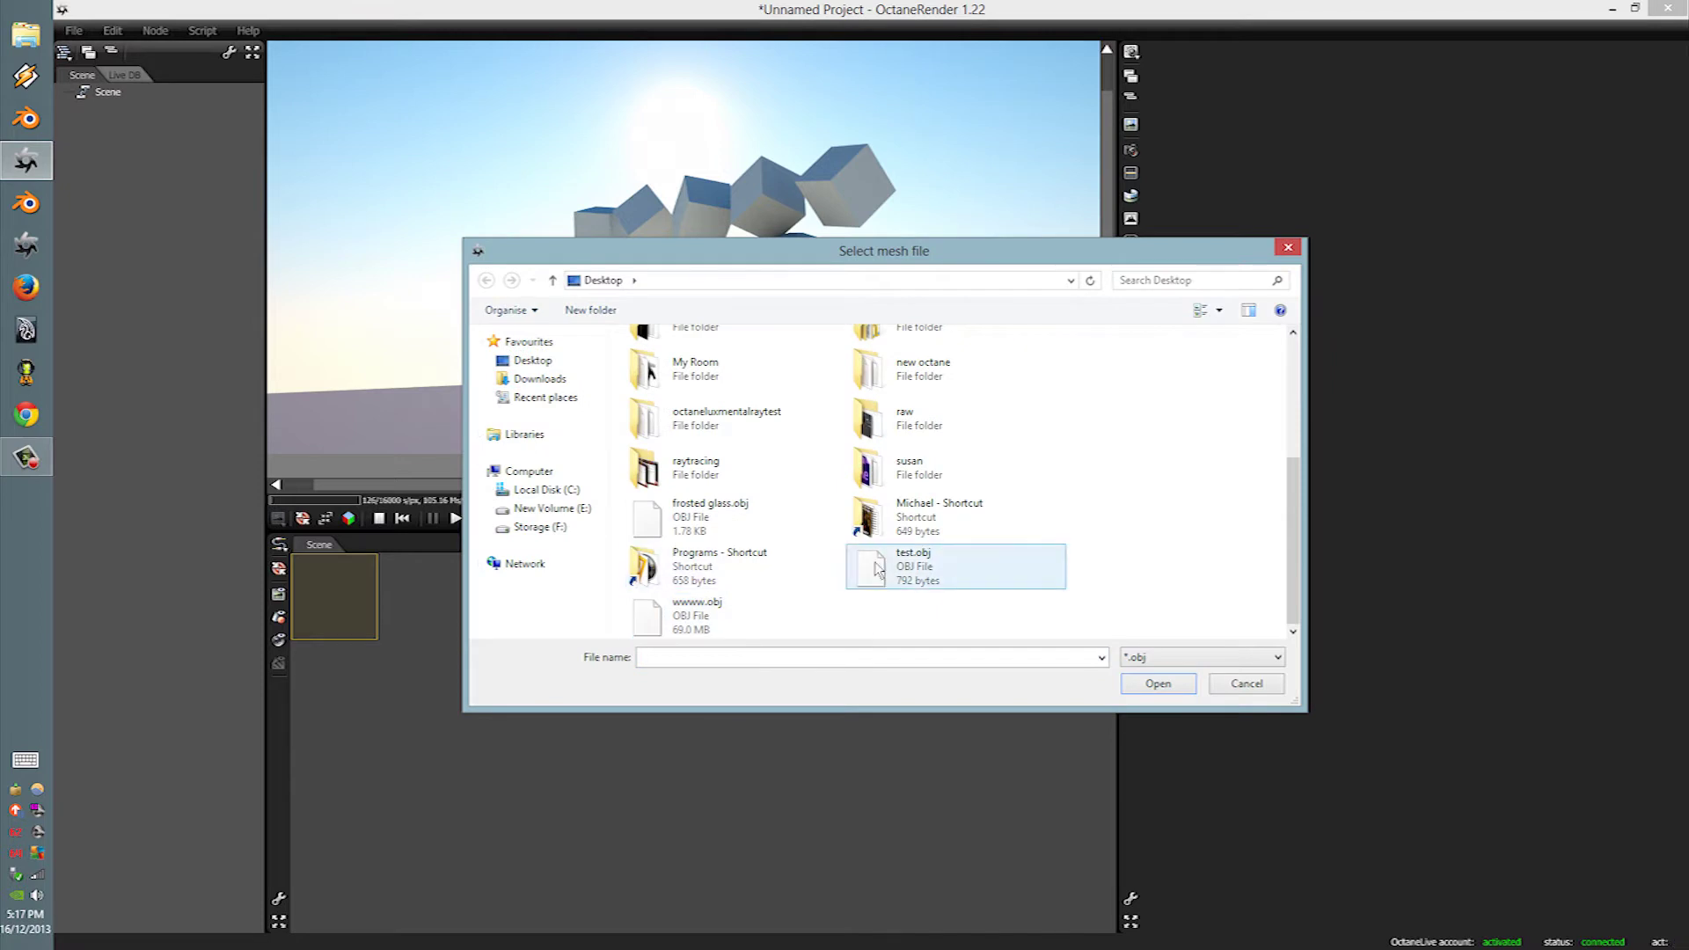
left_click(806, 536)
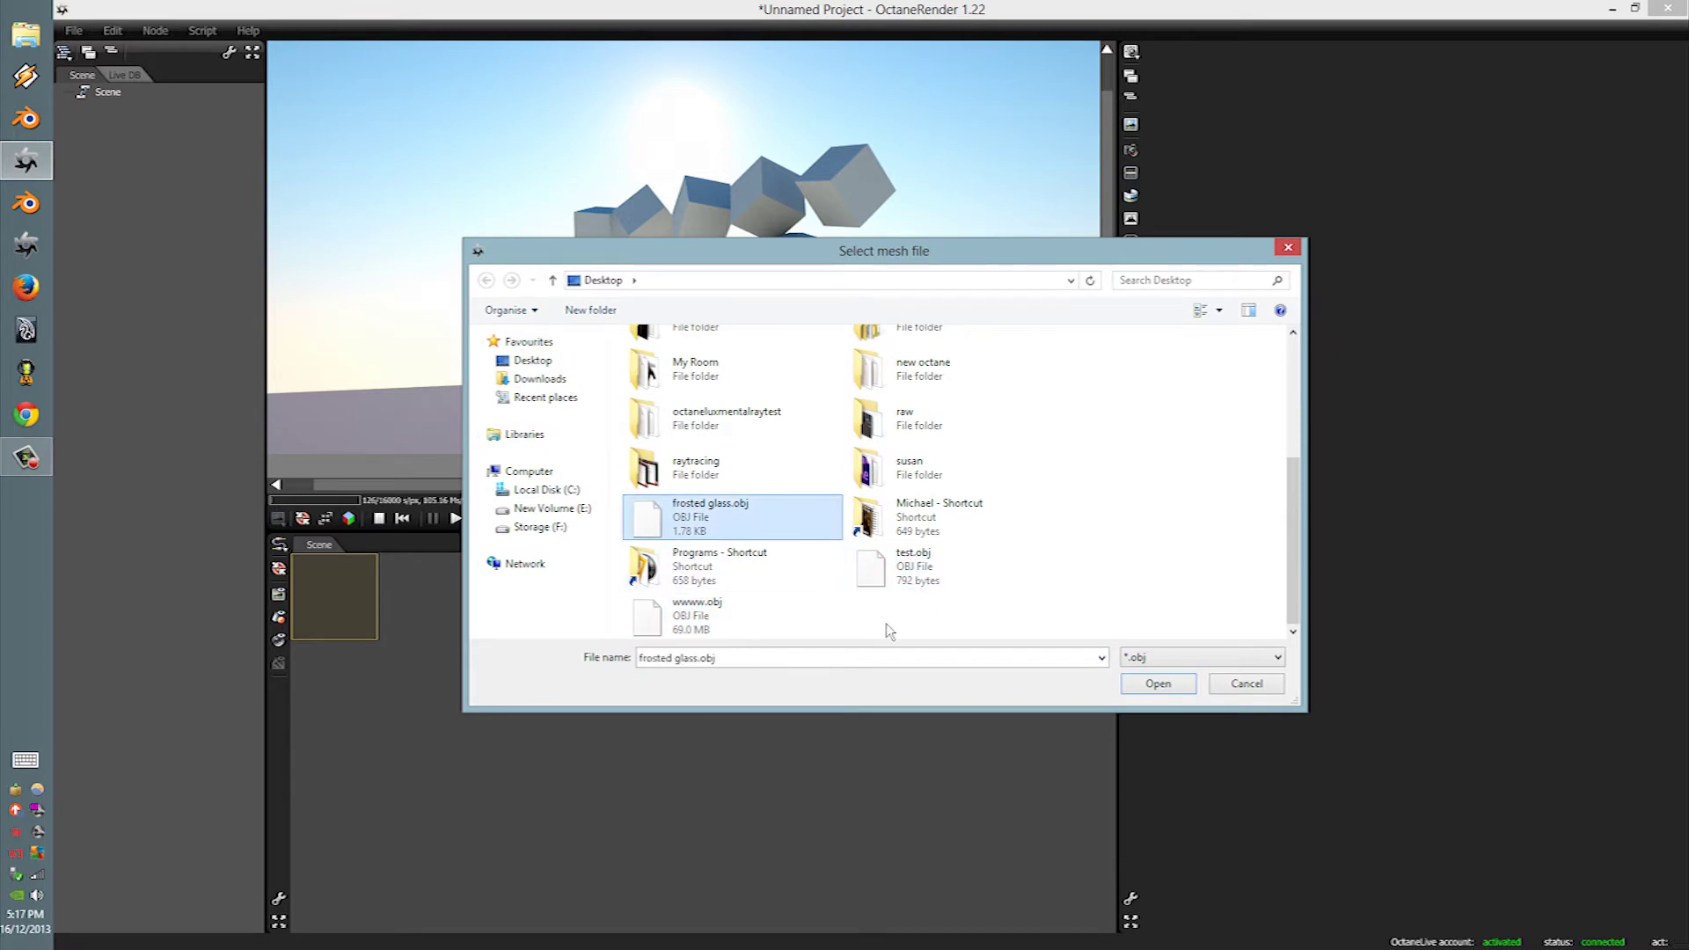
left_click(932, 583)
left_click(1158, 684)
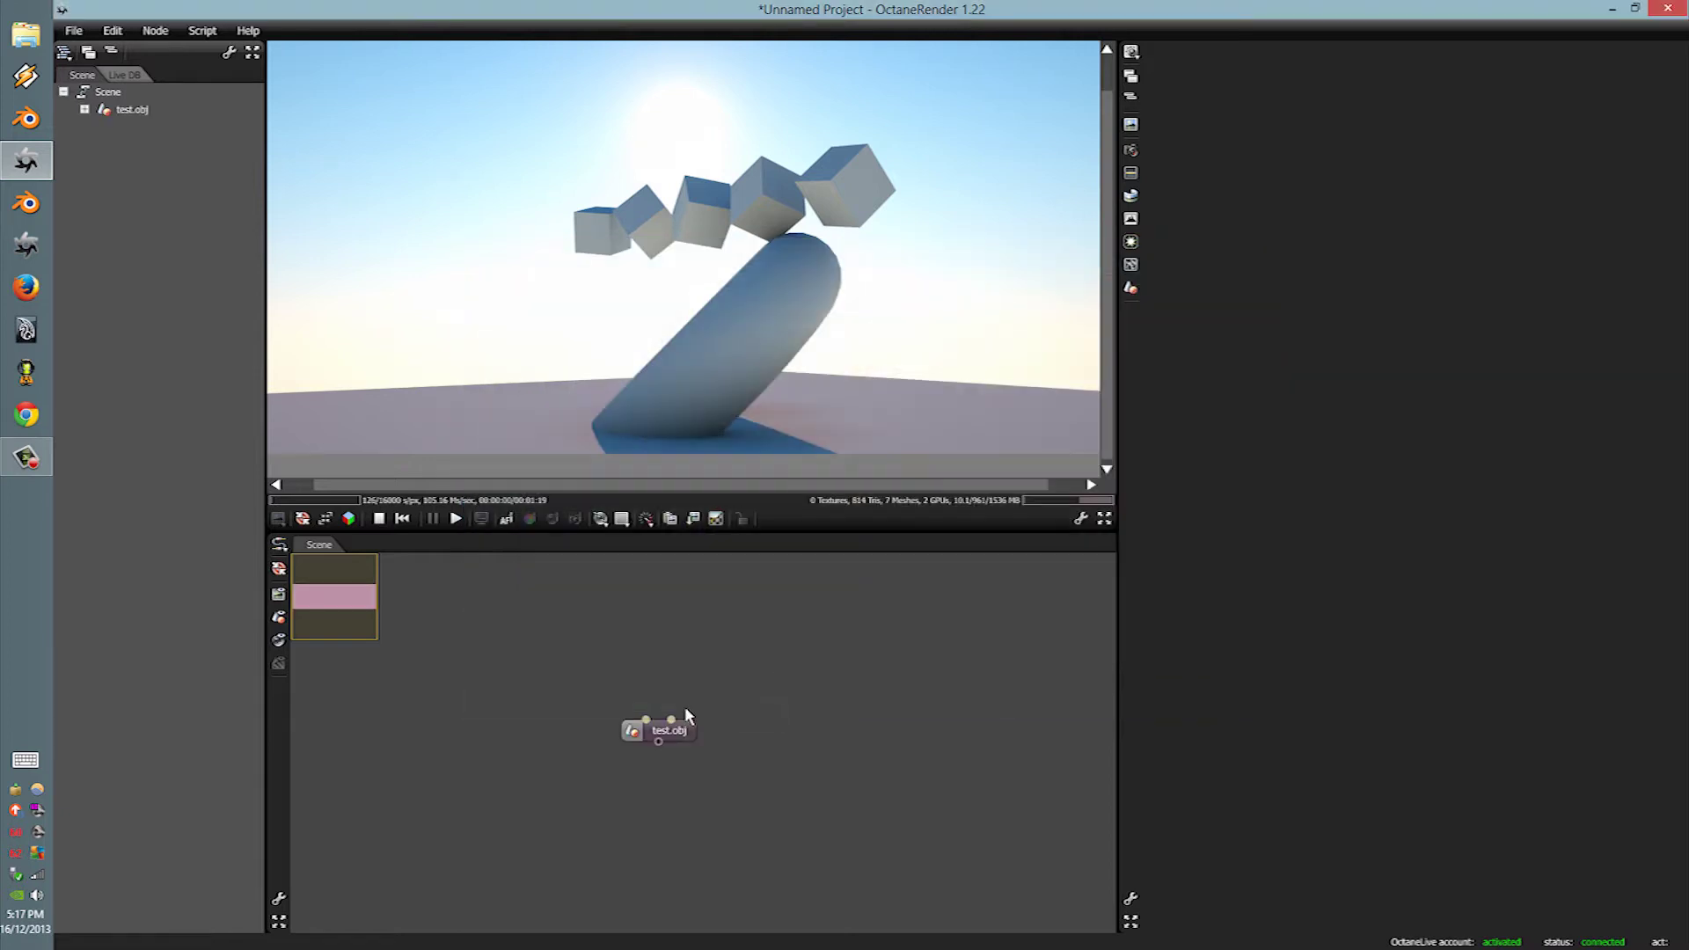
Step: Select test.obj, view the cube from above, and change its second material to Diffuse
left_click(670, 737)
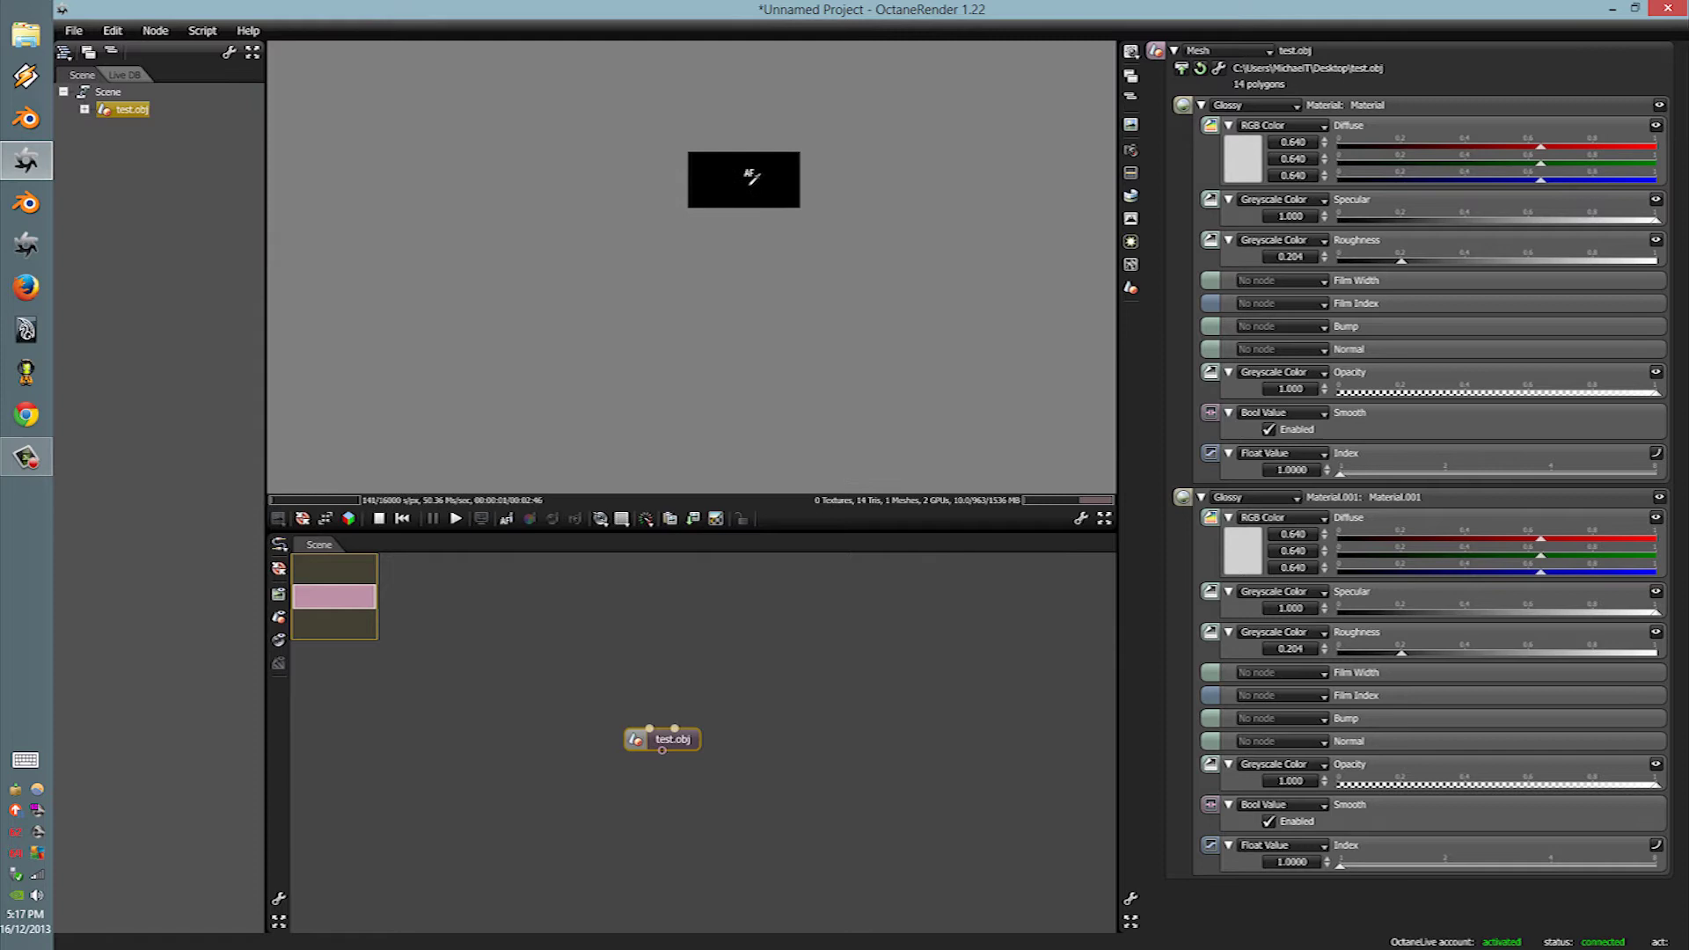
scroll(755, 187, "down", 5)
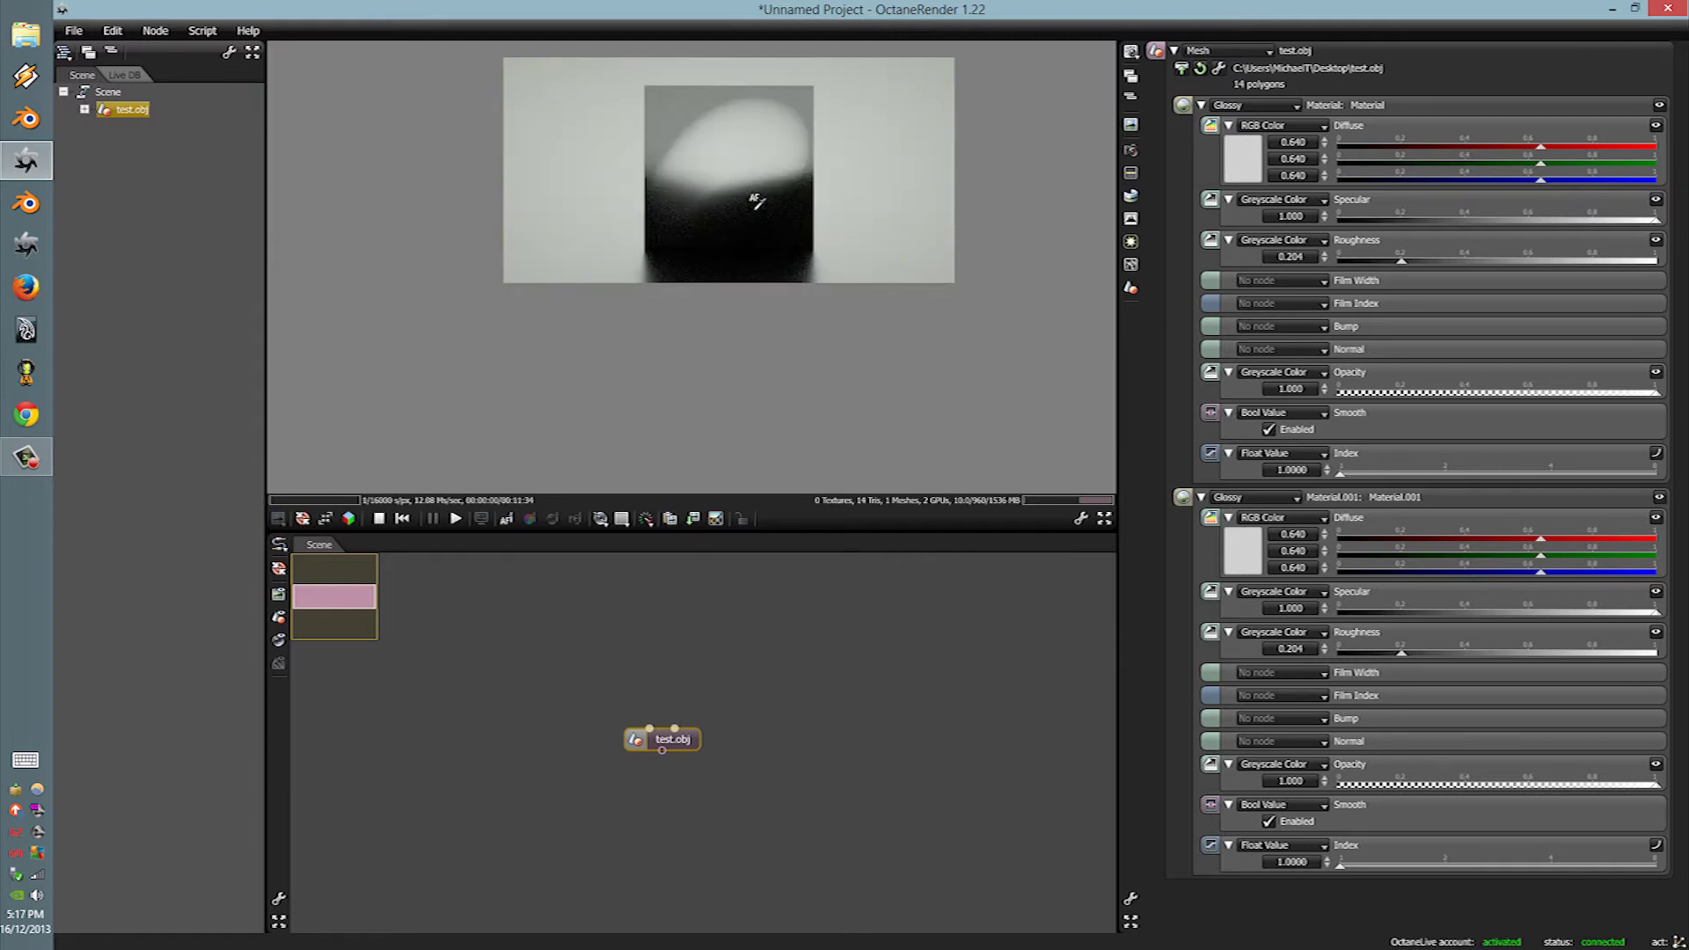
left_click_drag(678, 275, 746, 134)
scroll(744, 176, "up", 3)
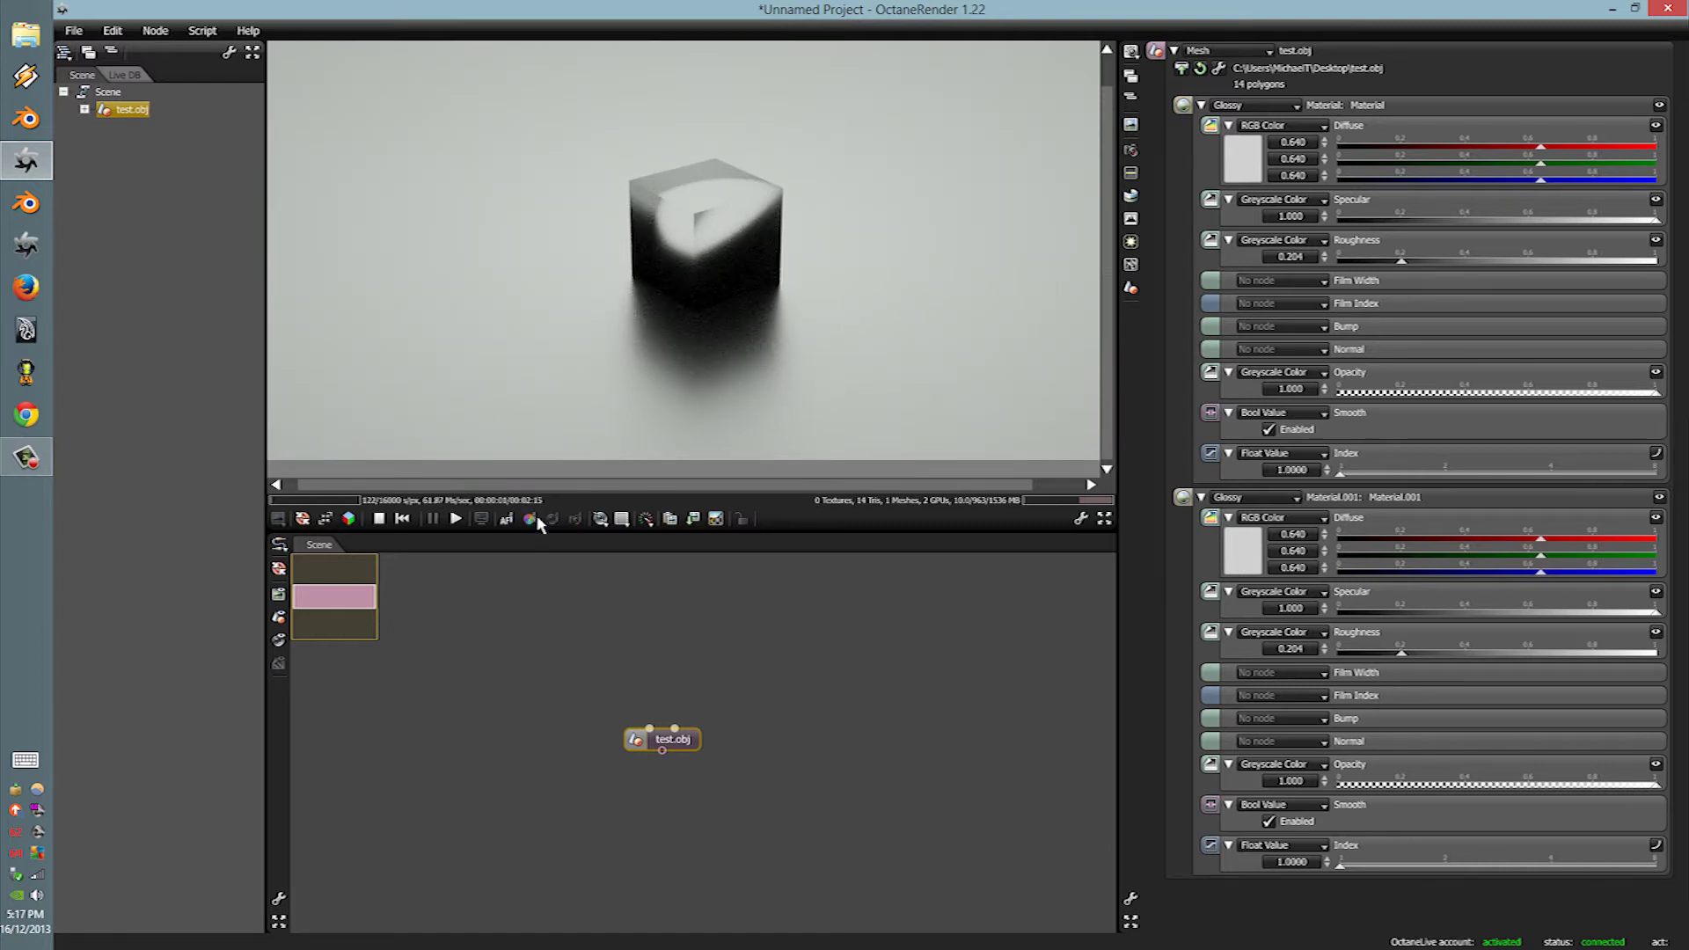
left_click(674, 729)
left_click(1206, 53)
left_click(1205, 67)
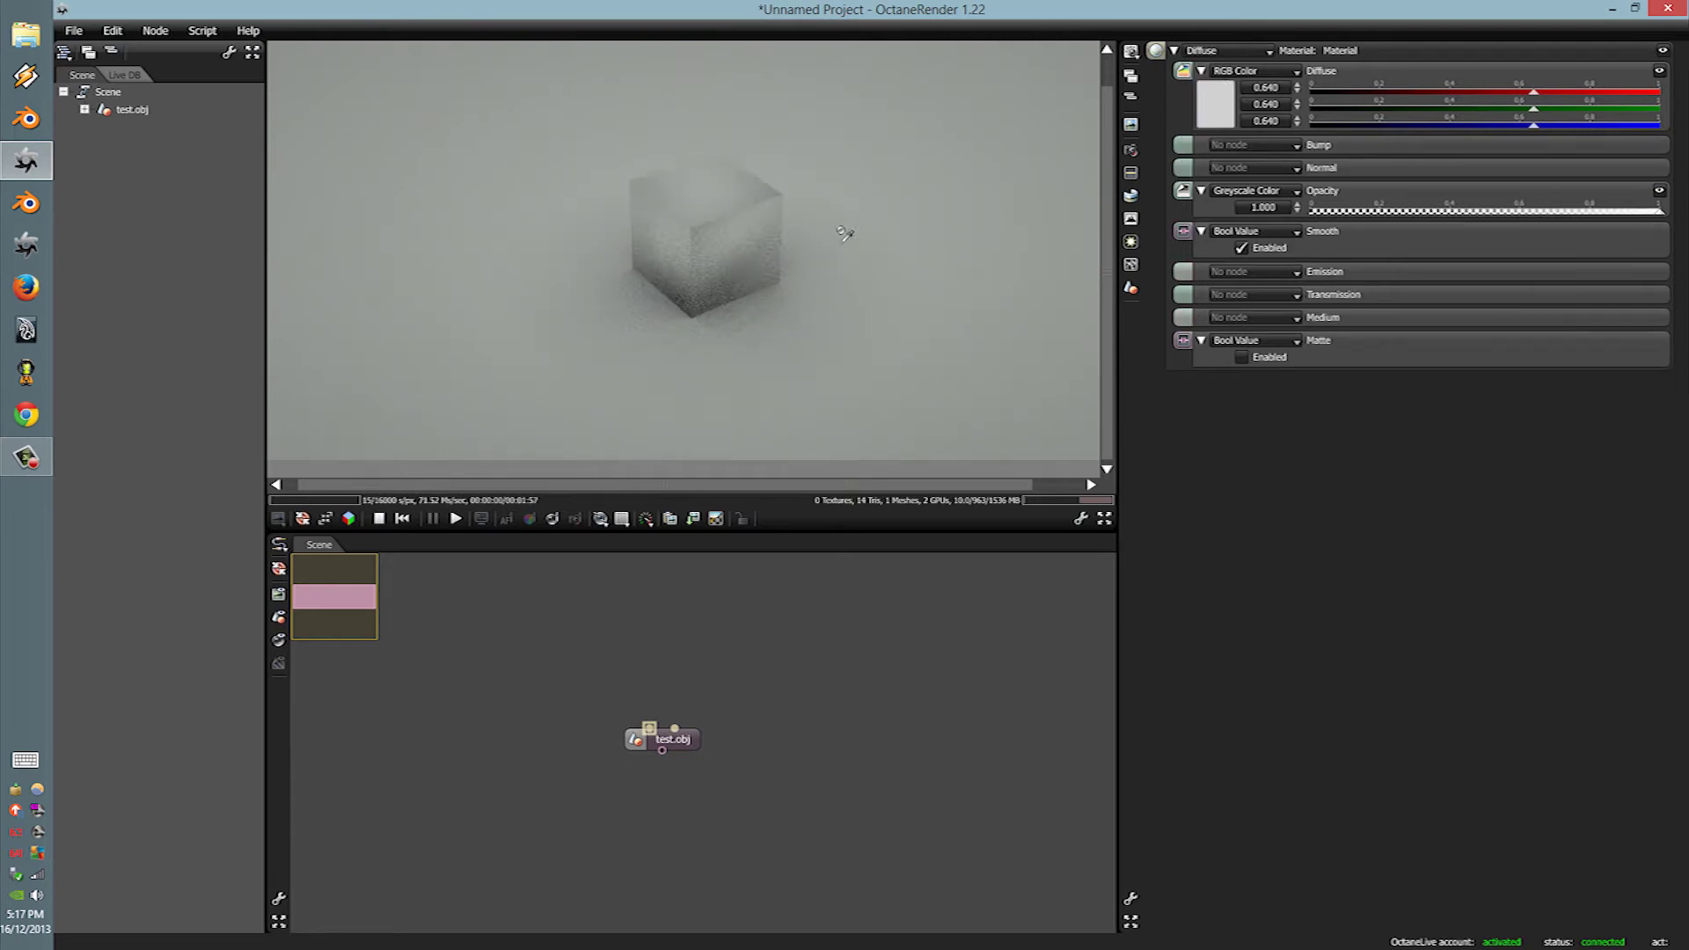
Step: Switch the scene environment from Texture Environment to Daylight
left_click(1131, 195)
left_click(1228, 50)
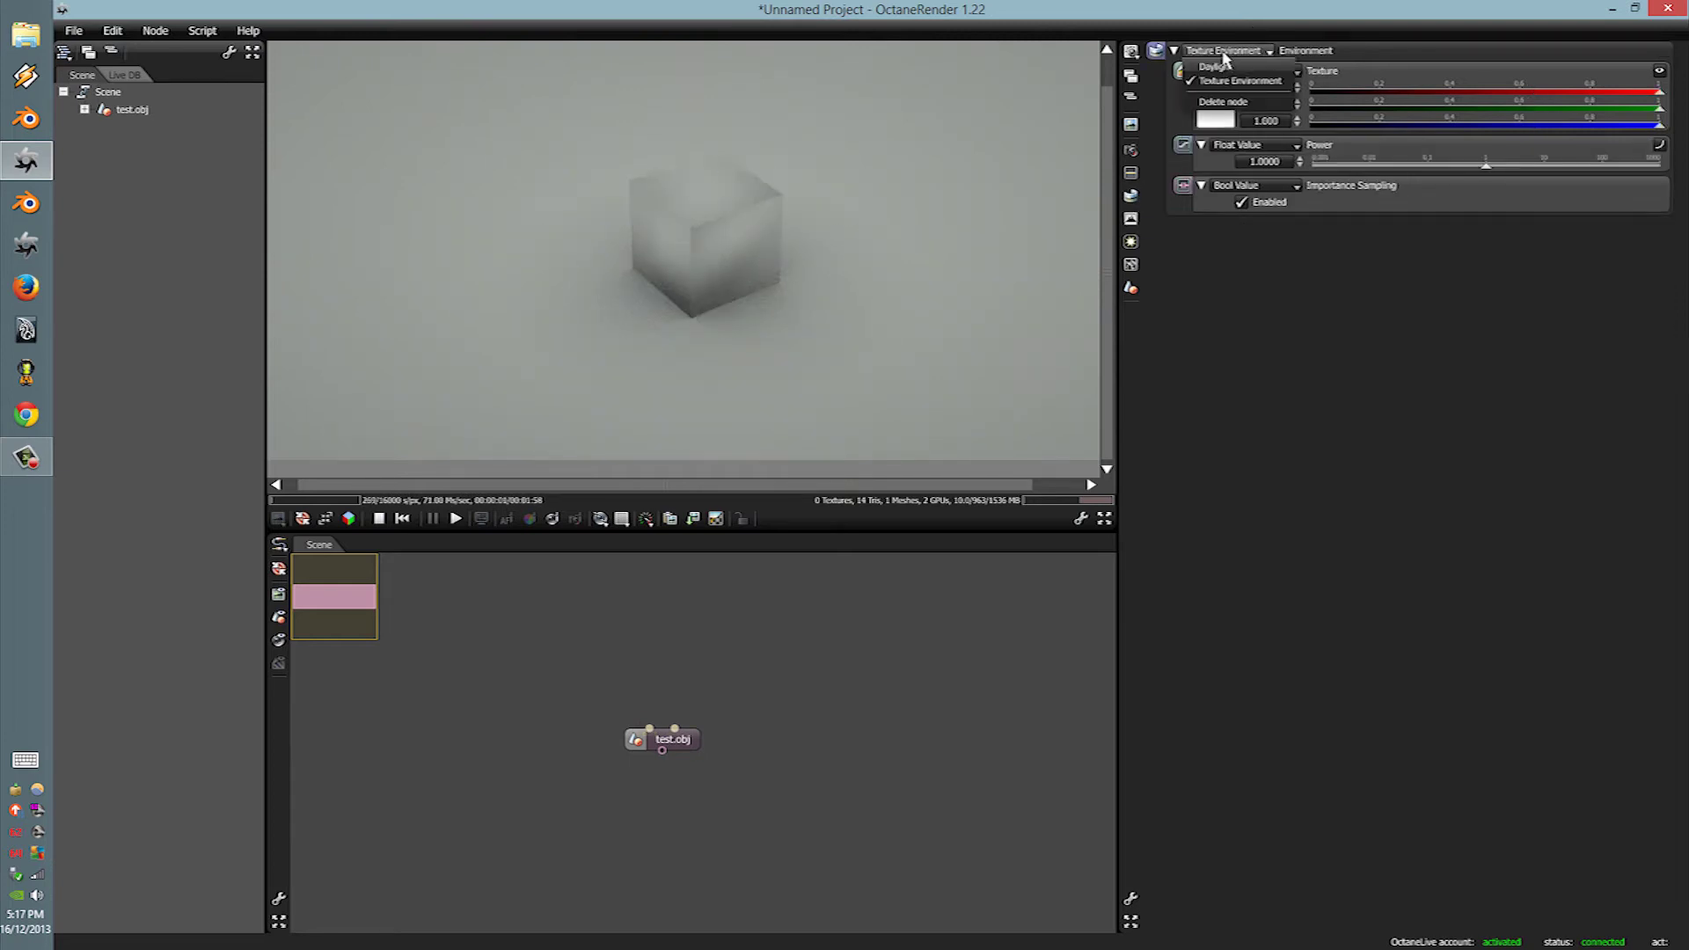
left_click(1227, 68)
Step: Set the Material.001 floor's diffuse colour to red and move test.obj lower in the graph
scroll(823, 250, "down", 3)
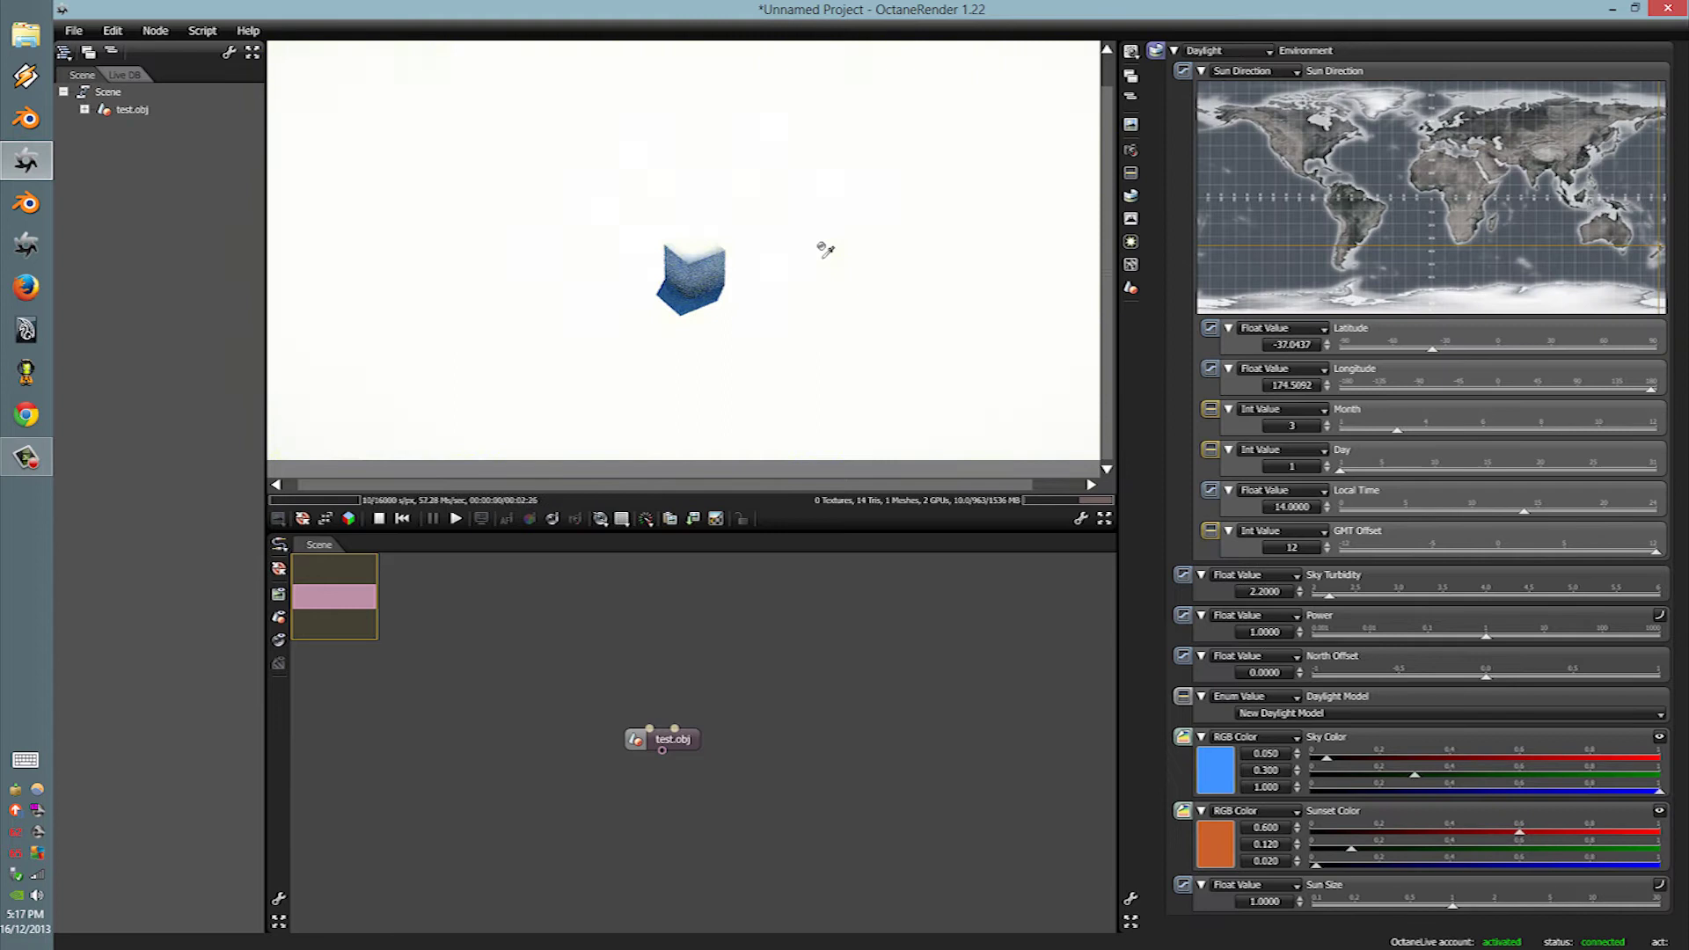
left_click(844, 218)
left_click(1216, 103)
left_click(1360, 220)
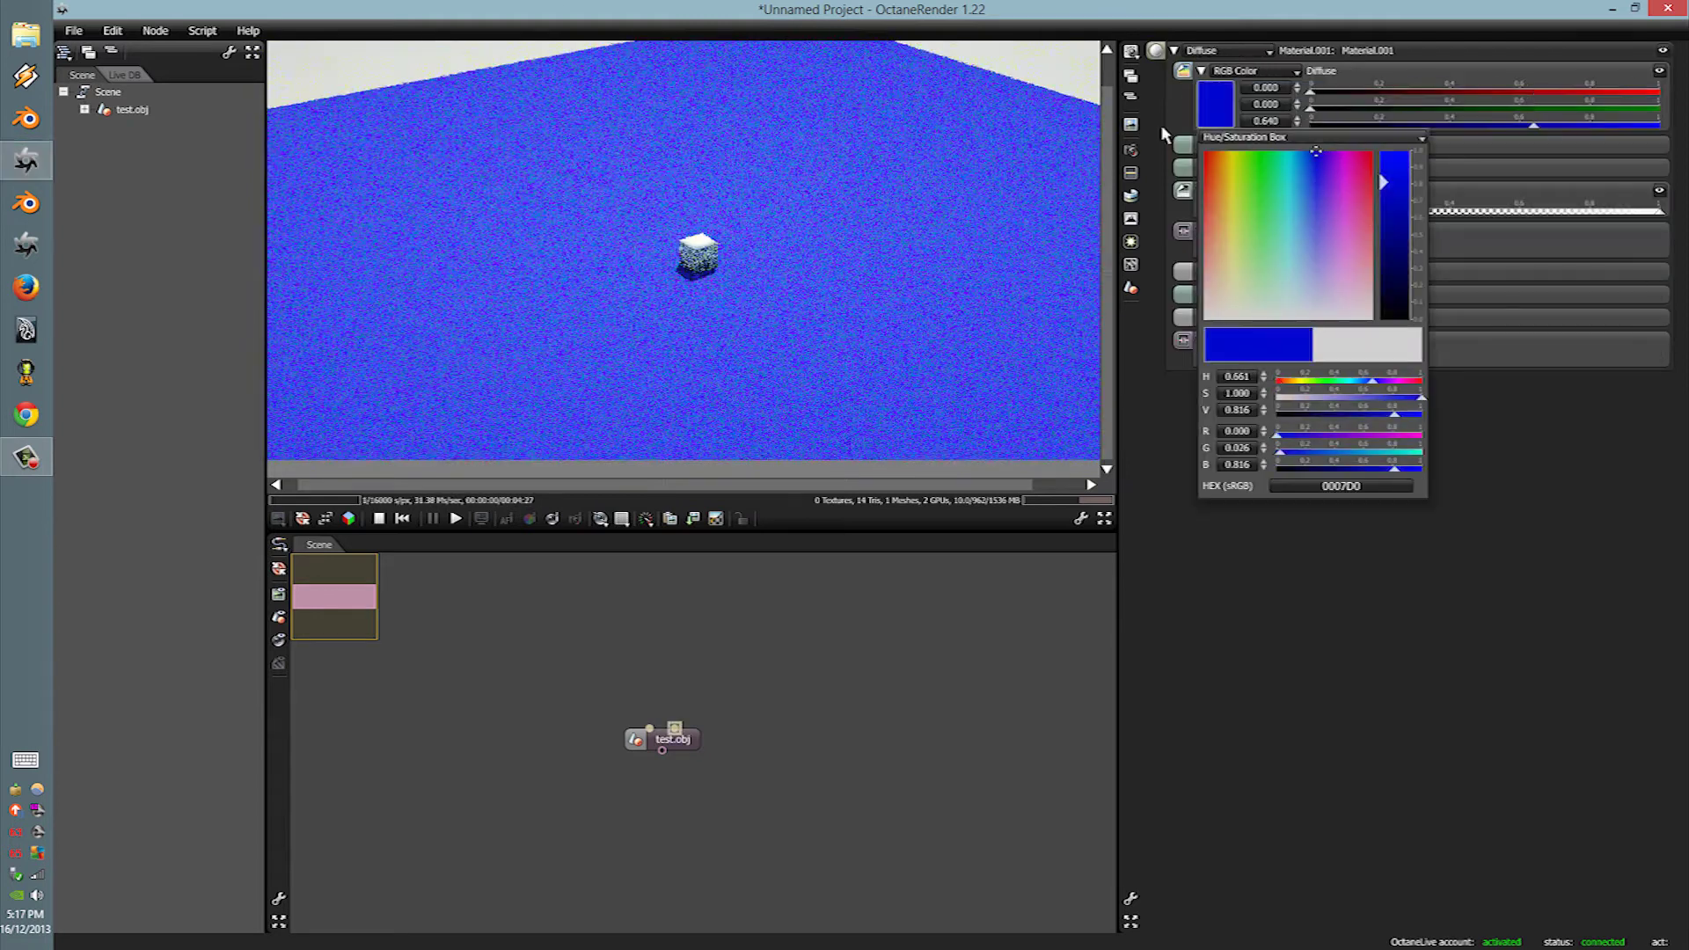
left_click(1373, 155)
scroll(762, 208, "up", 3)
left_click_drag(664, 755, 660, 846)
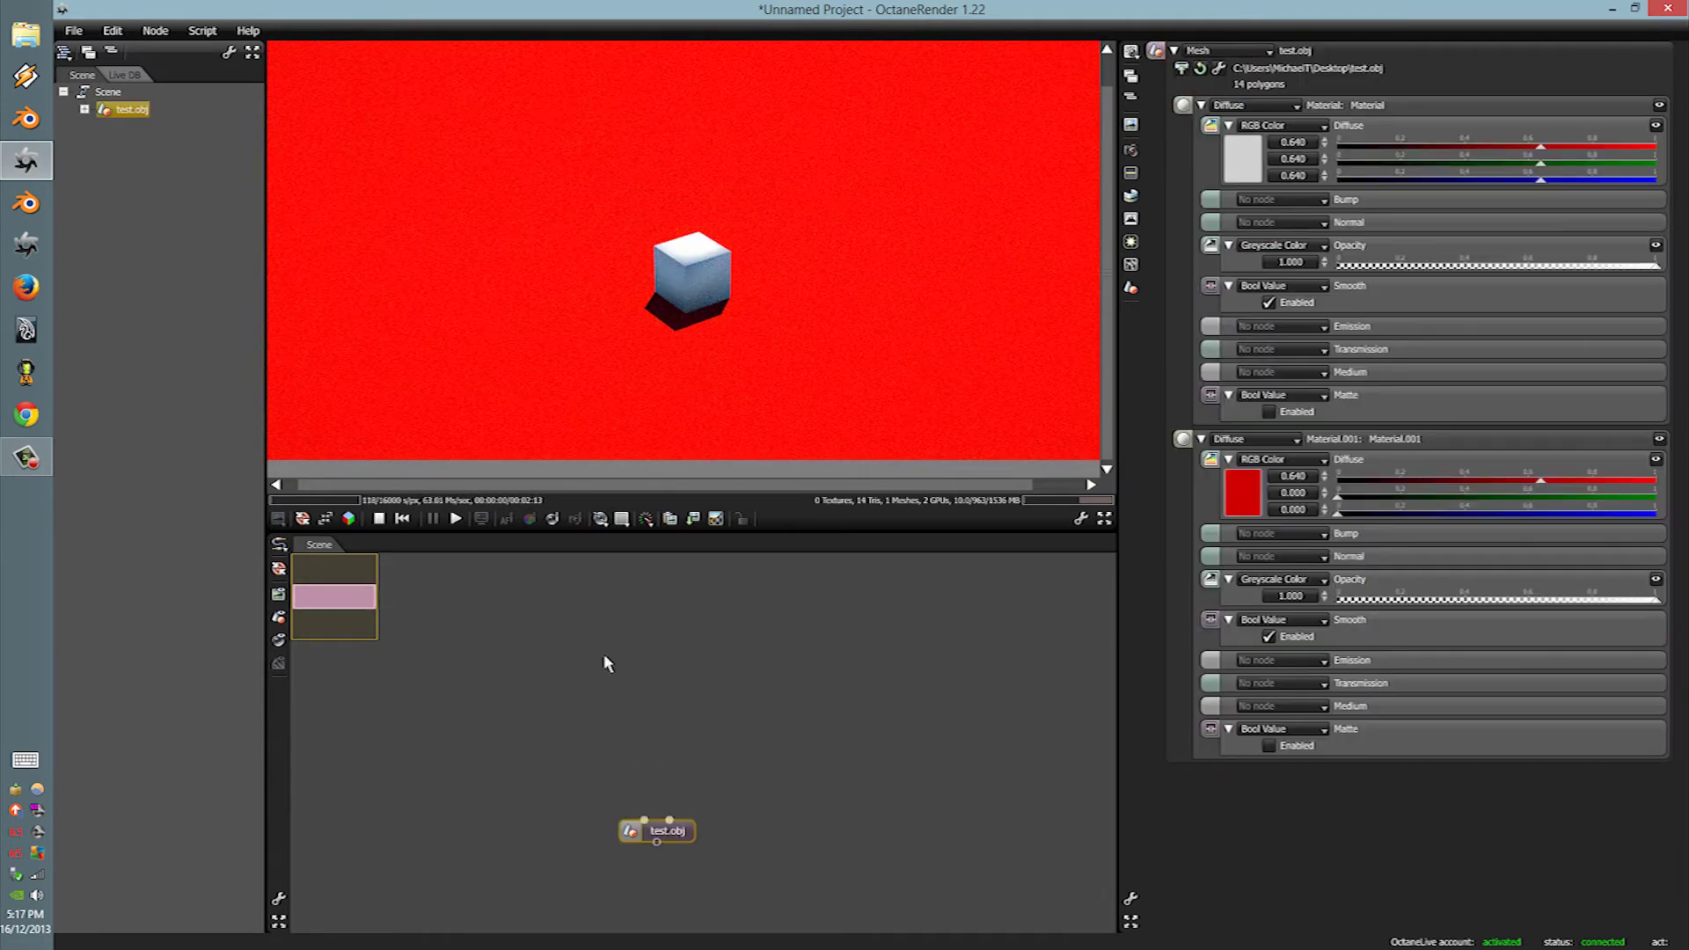
Step: Add two Diffuse Material nodes wired into test.obj's material inputs, then select both
right_click(607, 663)
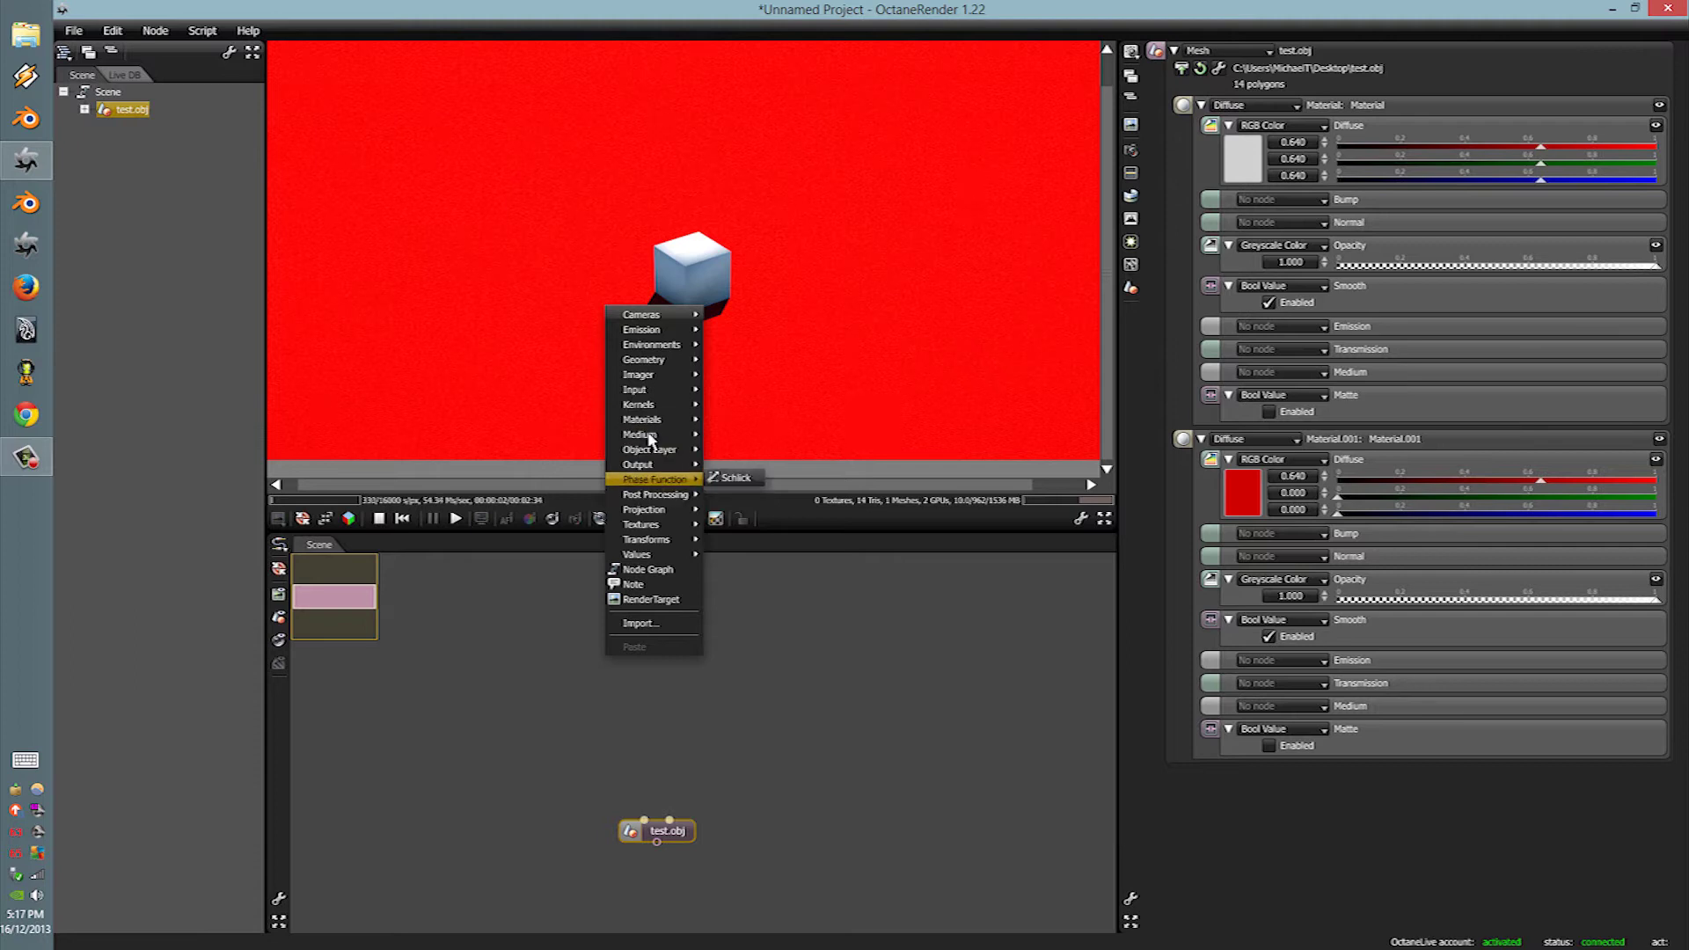
mouse_move(660, 426)
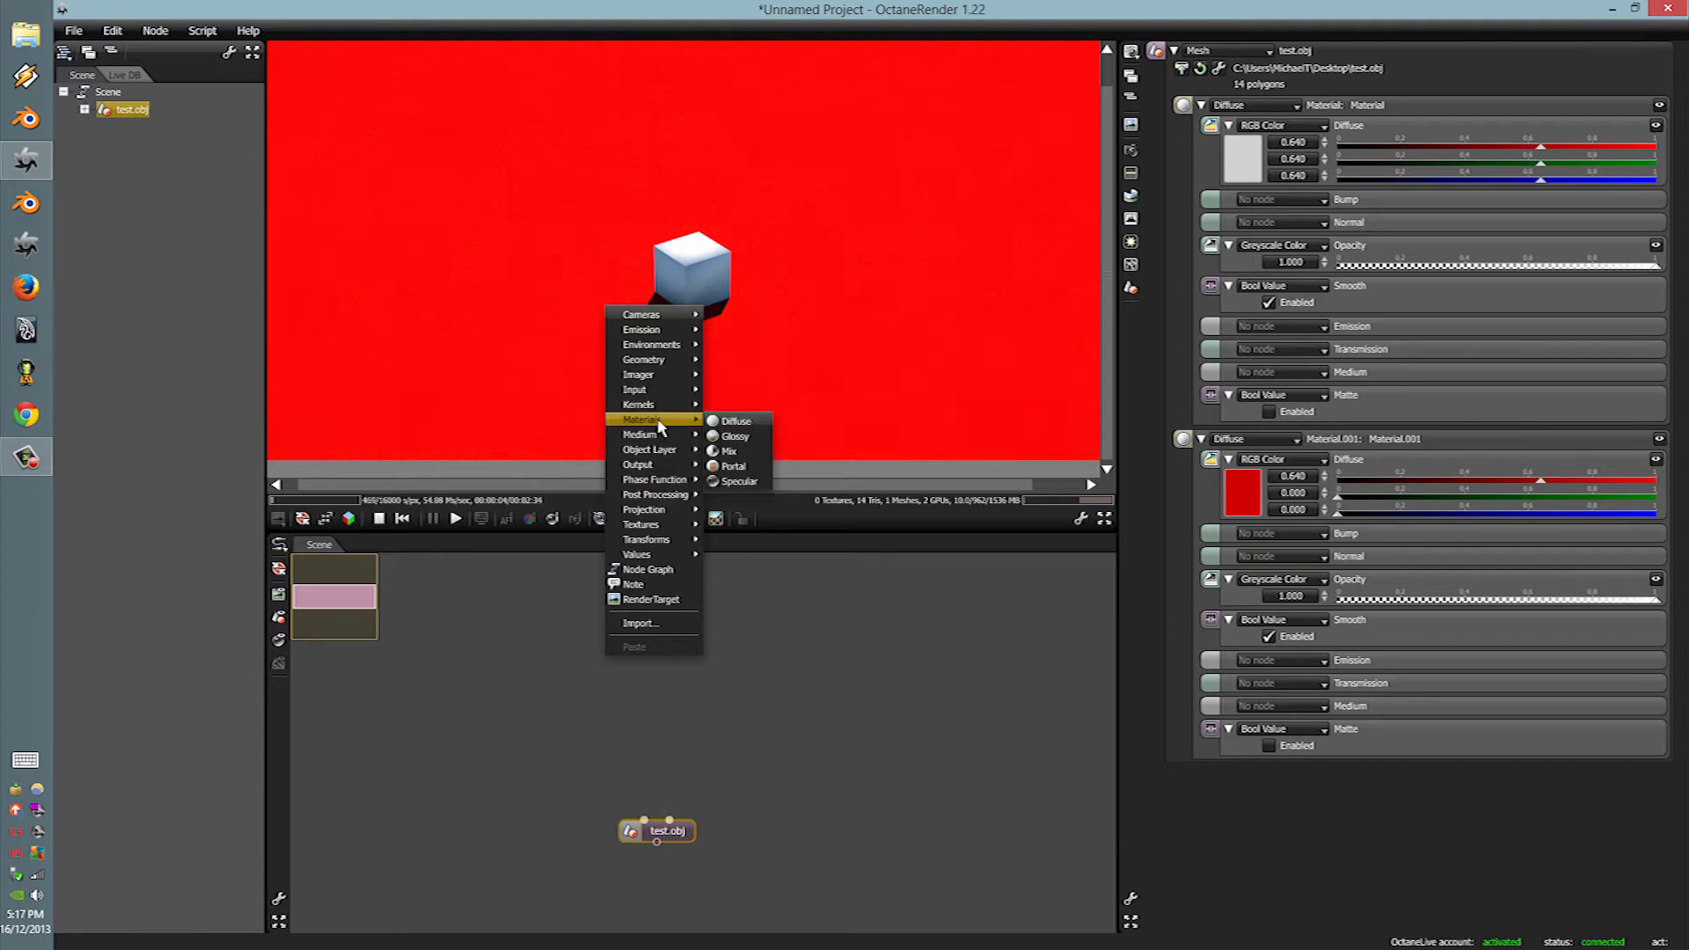
left_click(735, 421)
left_click_drag(603, 665, 645, 821)
right_click(673, 750)
mouse_move(709, 506)
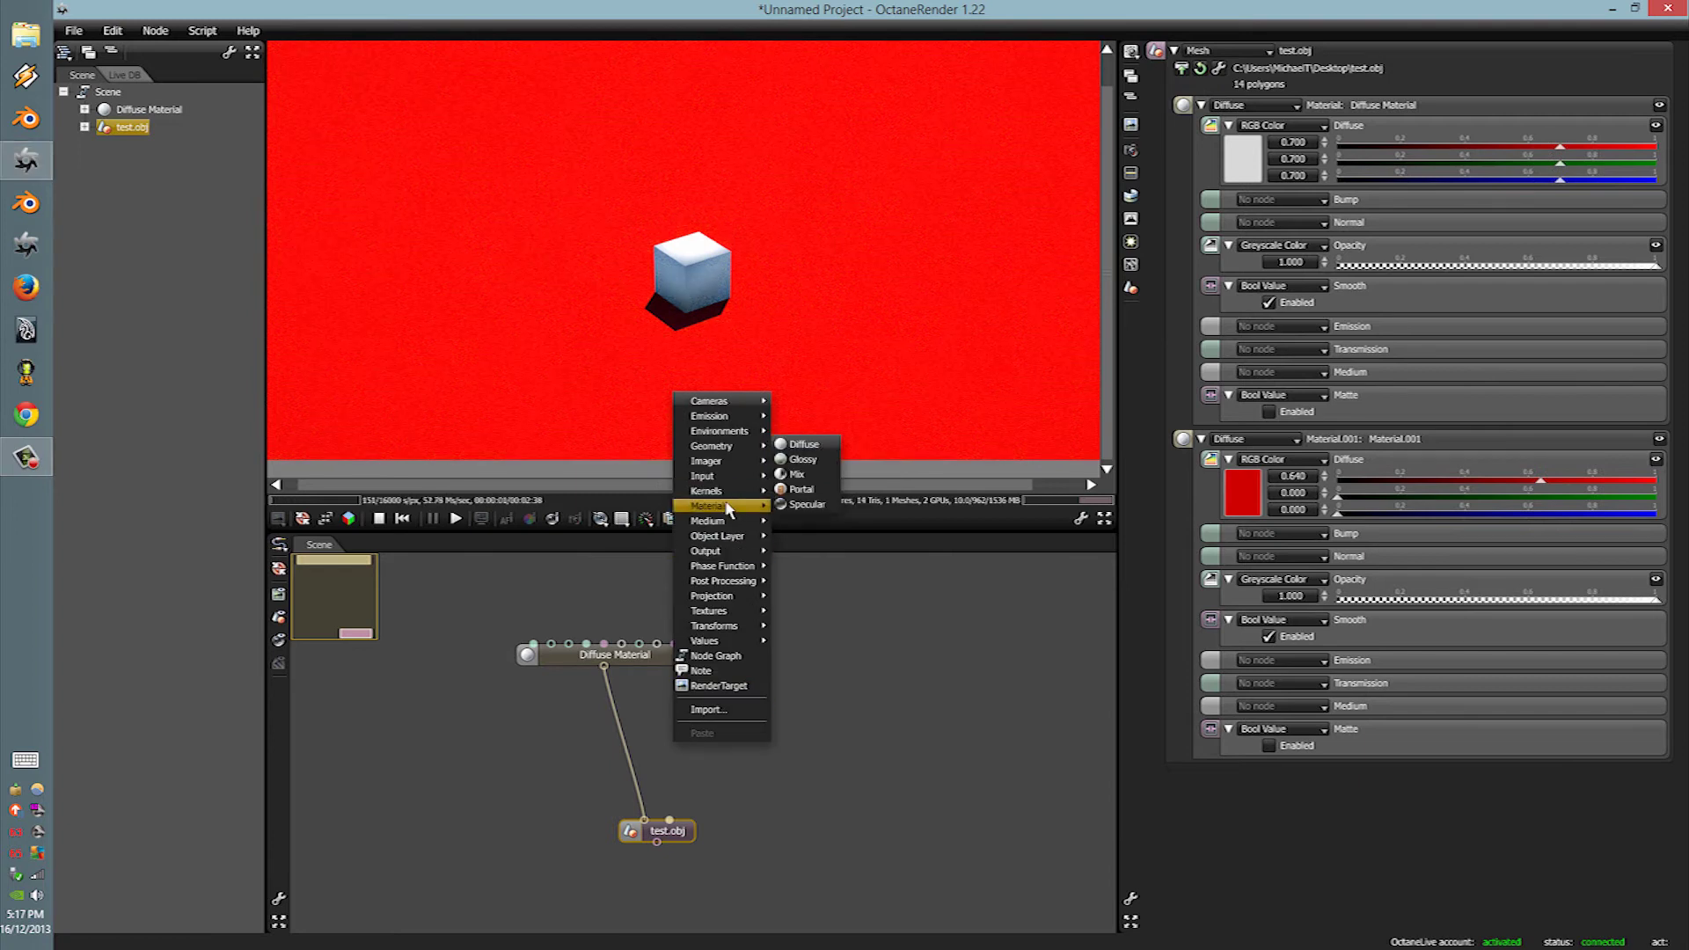
left_click(801, 443)
left_click_drag(690, 750, 669, 827)
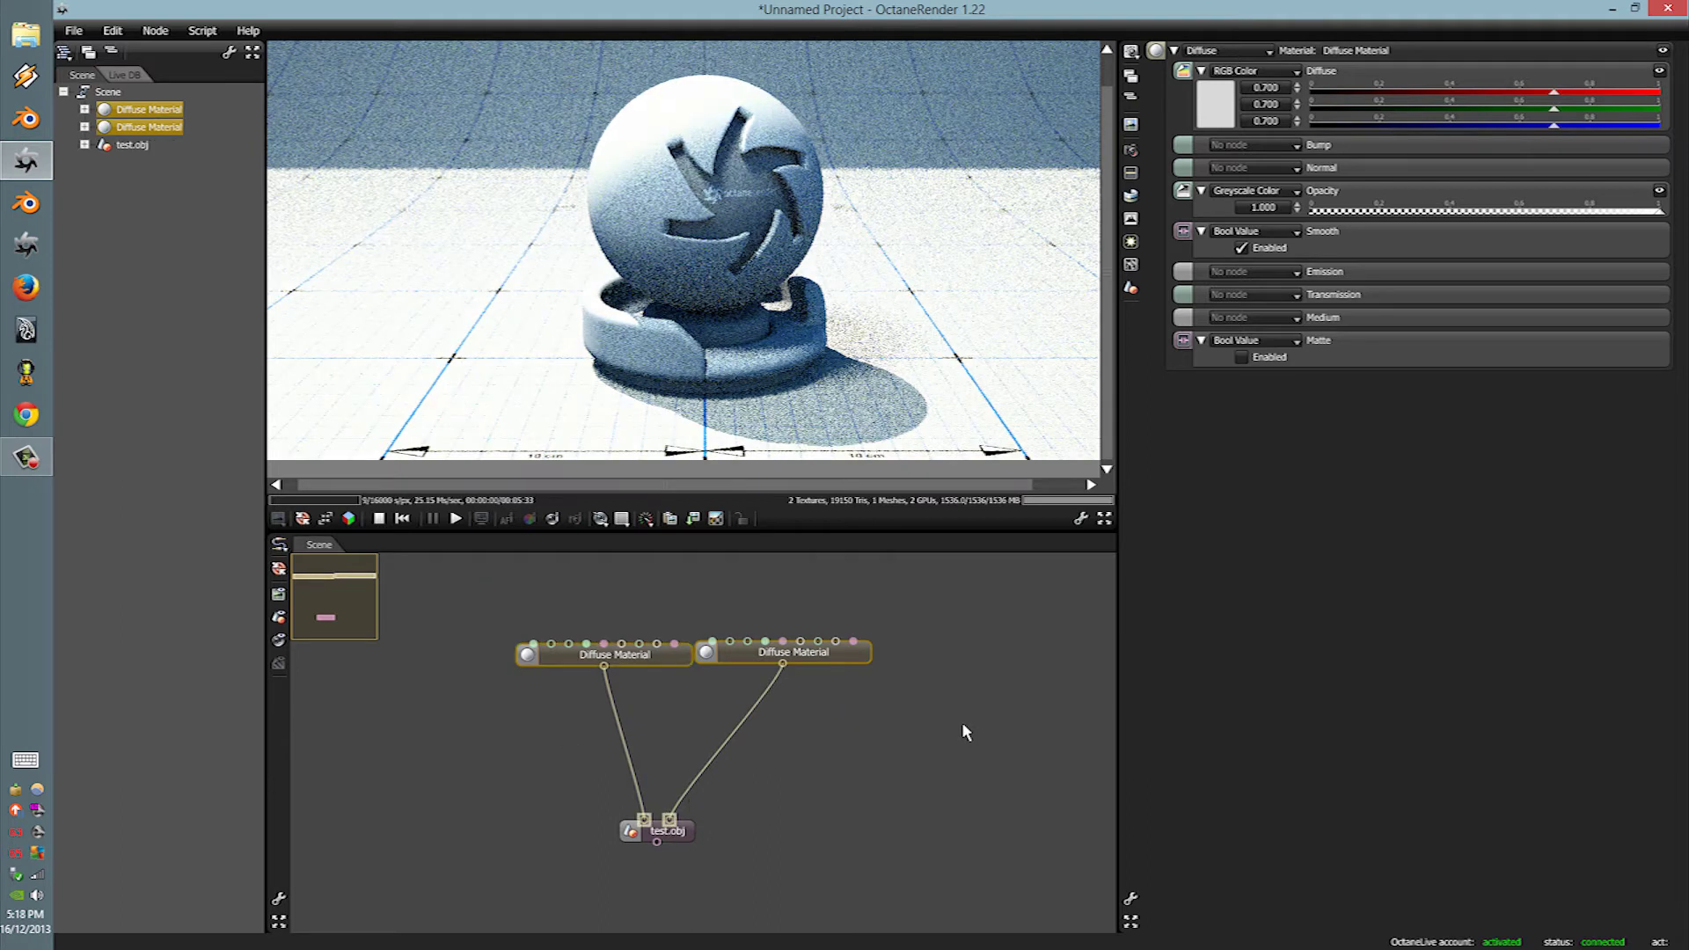
left_click_drag(494, 589, 921, 733)
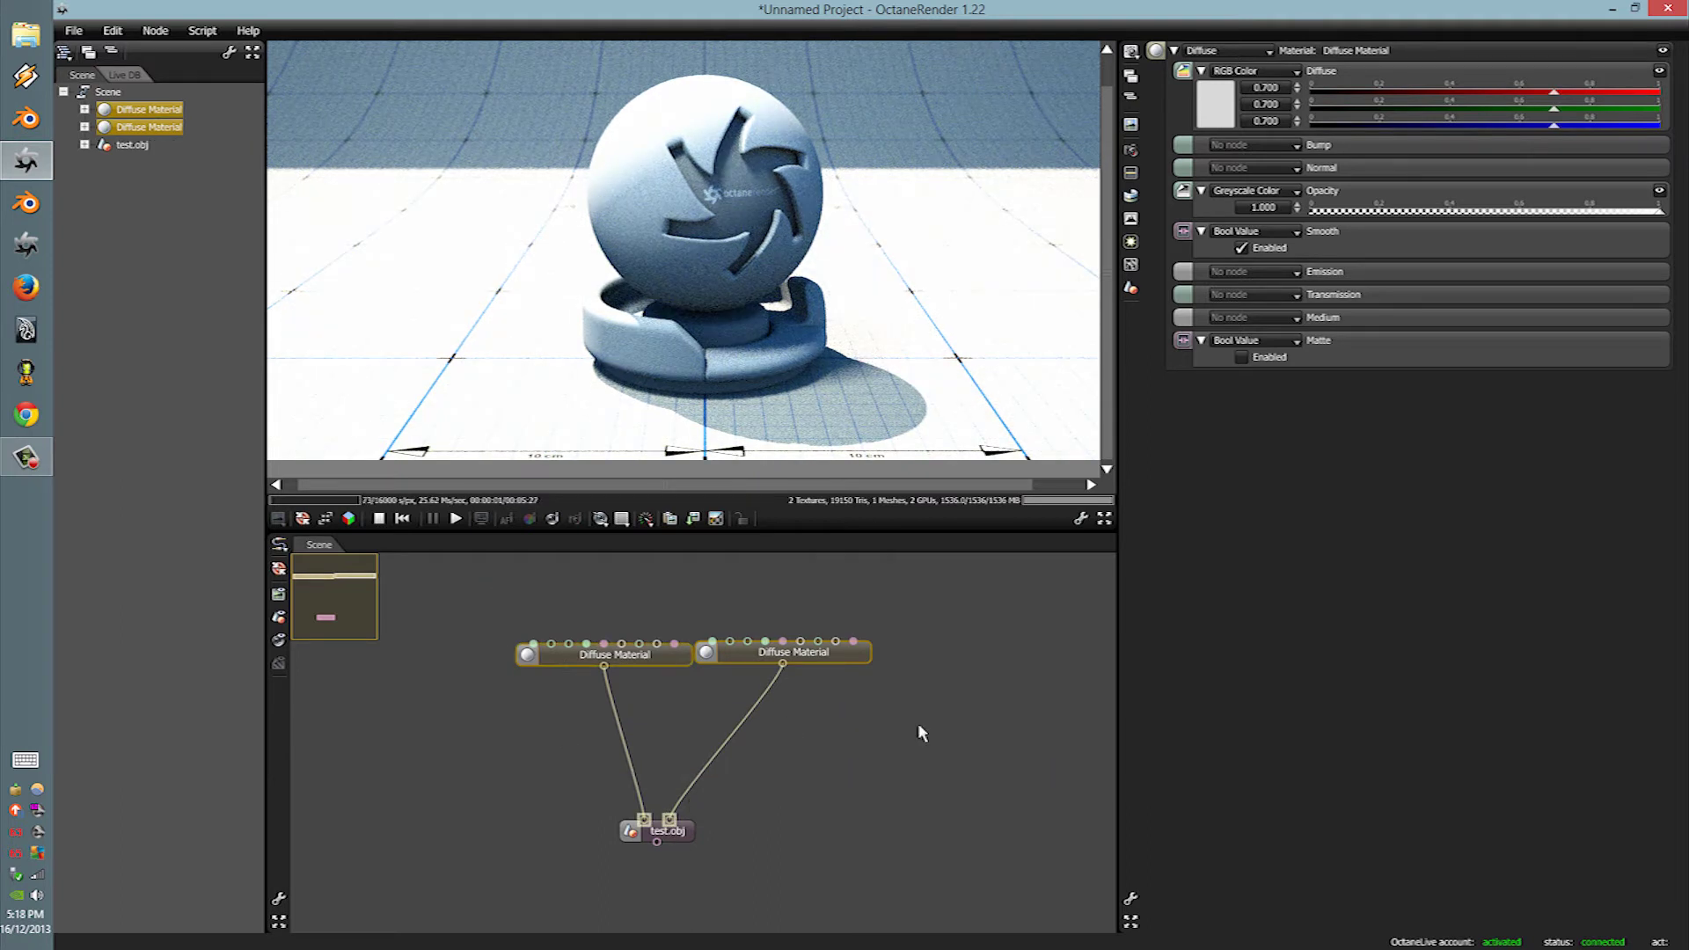
Step: Group both Diffuse Materials into a Node Graph, open it, and rearrange the inner materials to uncross links
right_click(776, 656)
left_click(830, 618)
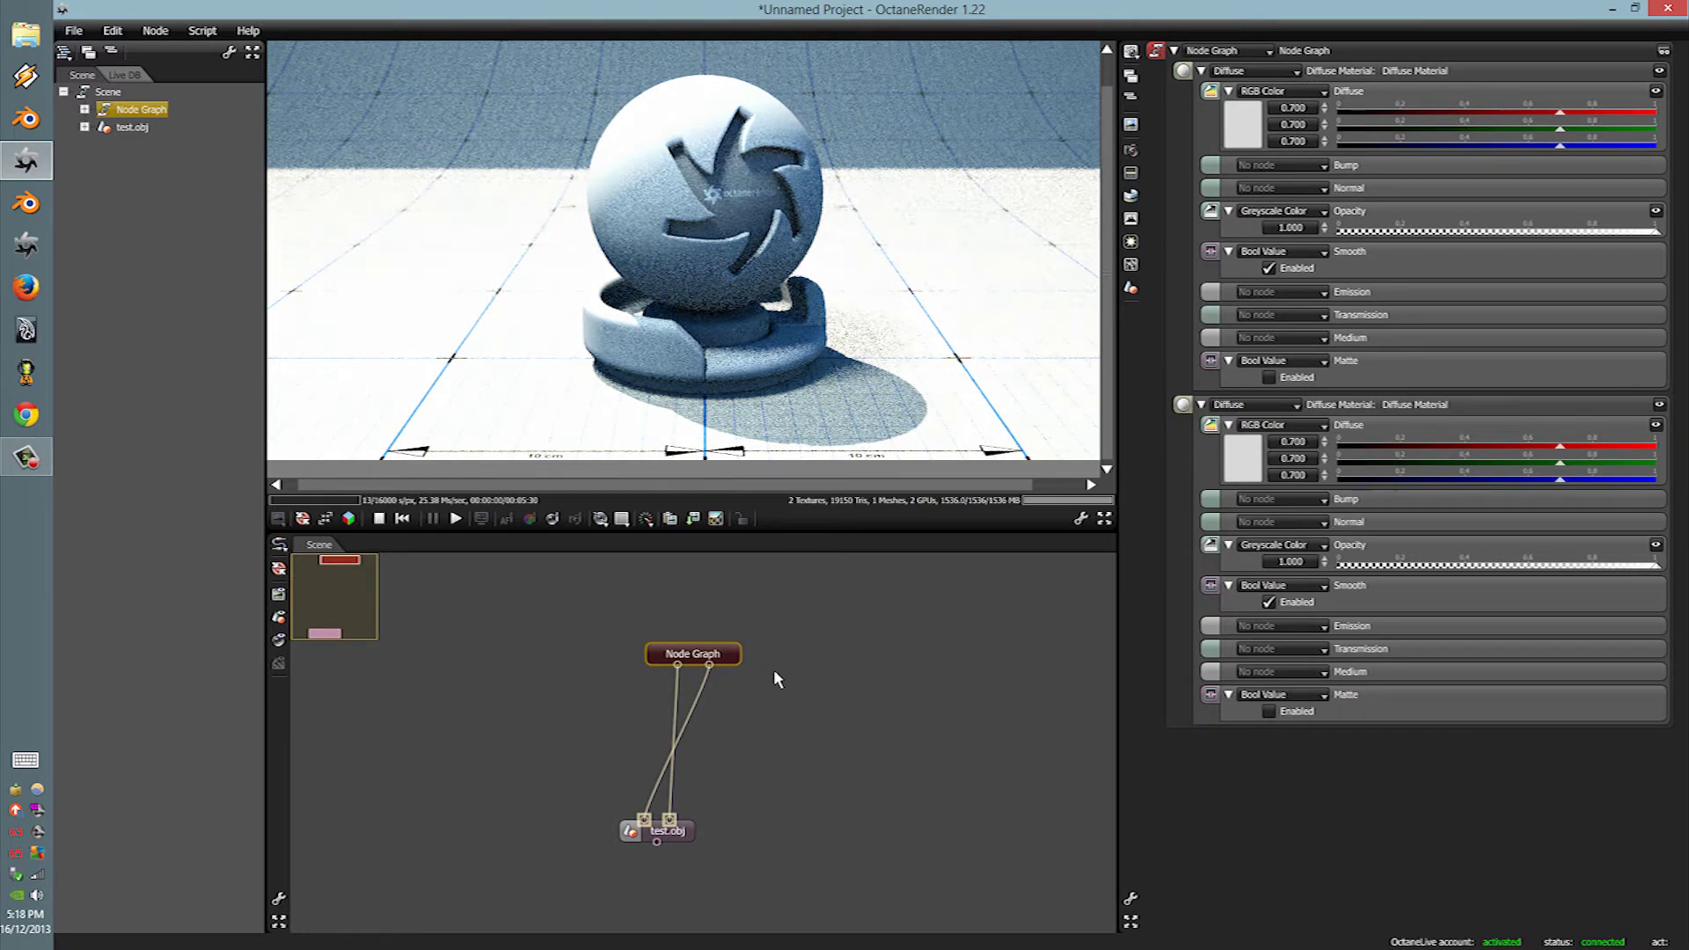
left_click_drag(716, 657, 879, 796)
double_click(680, 727)
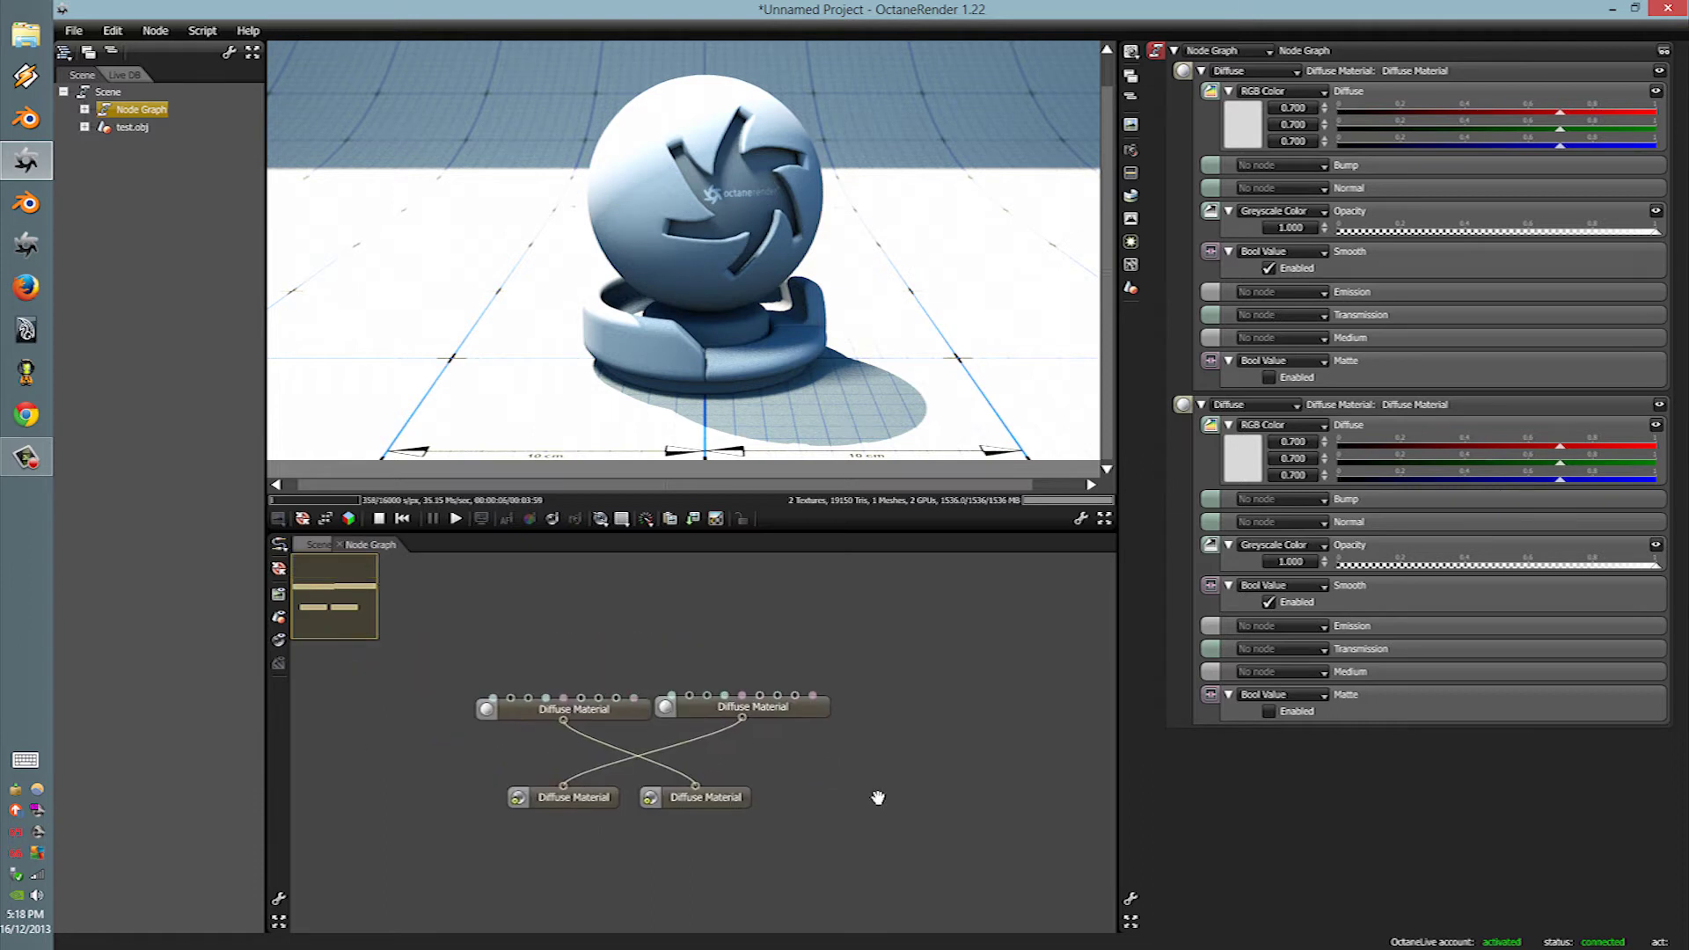
left_click_drag(639, 726, 581, 710)
left_click_drag(707, 763, 729, 730)
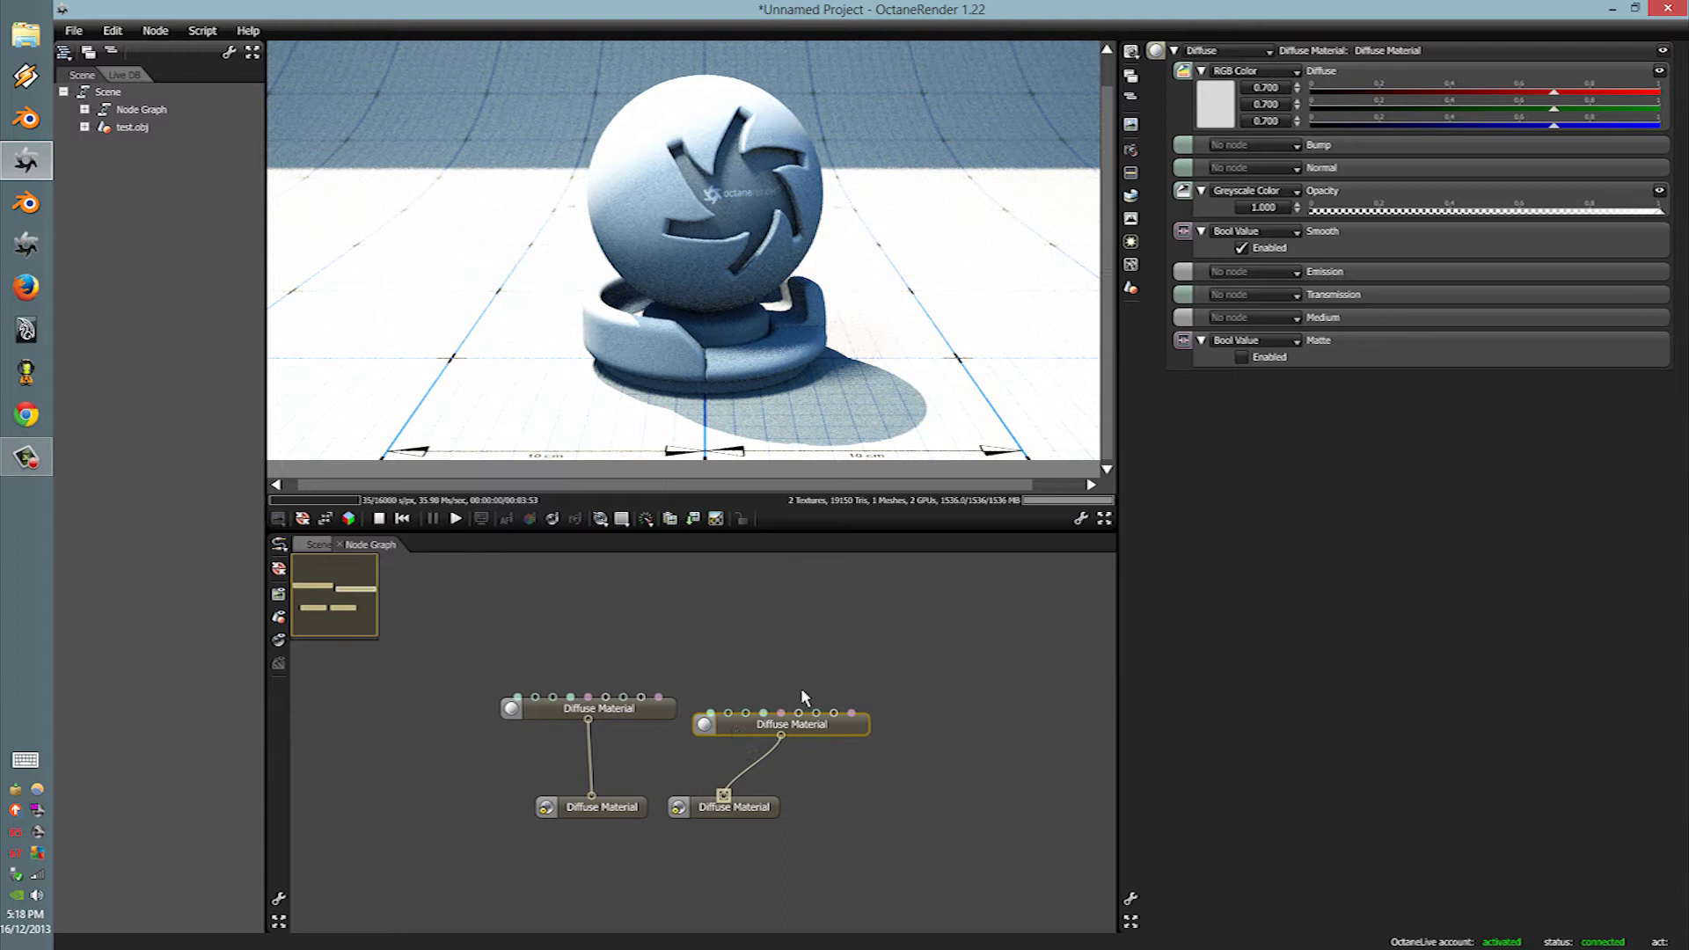
Step: Add a Texture Emission node wired into the right Diffuse Material
right_click(819, 628)
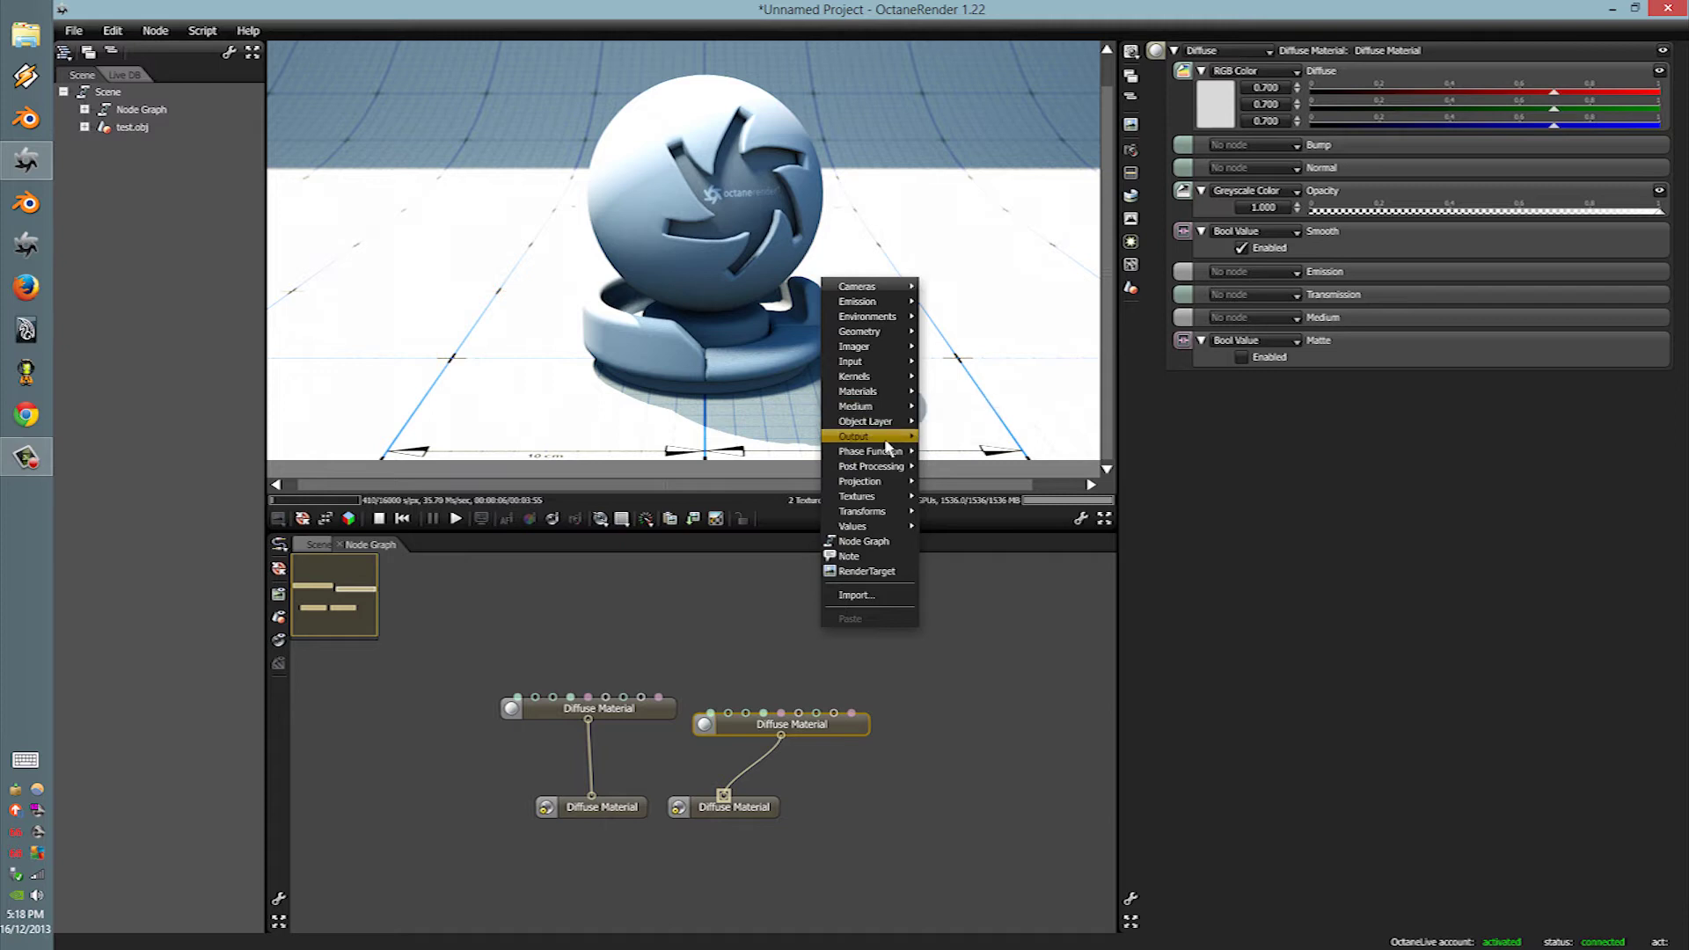
mouse_move(891, 397)
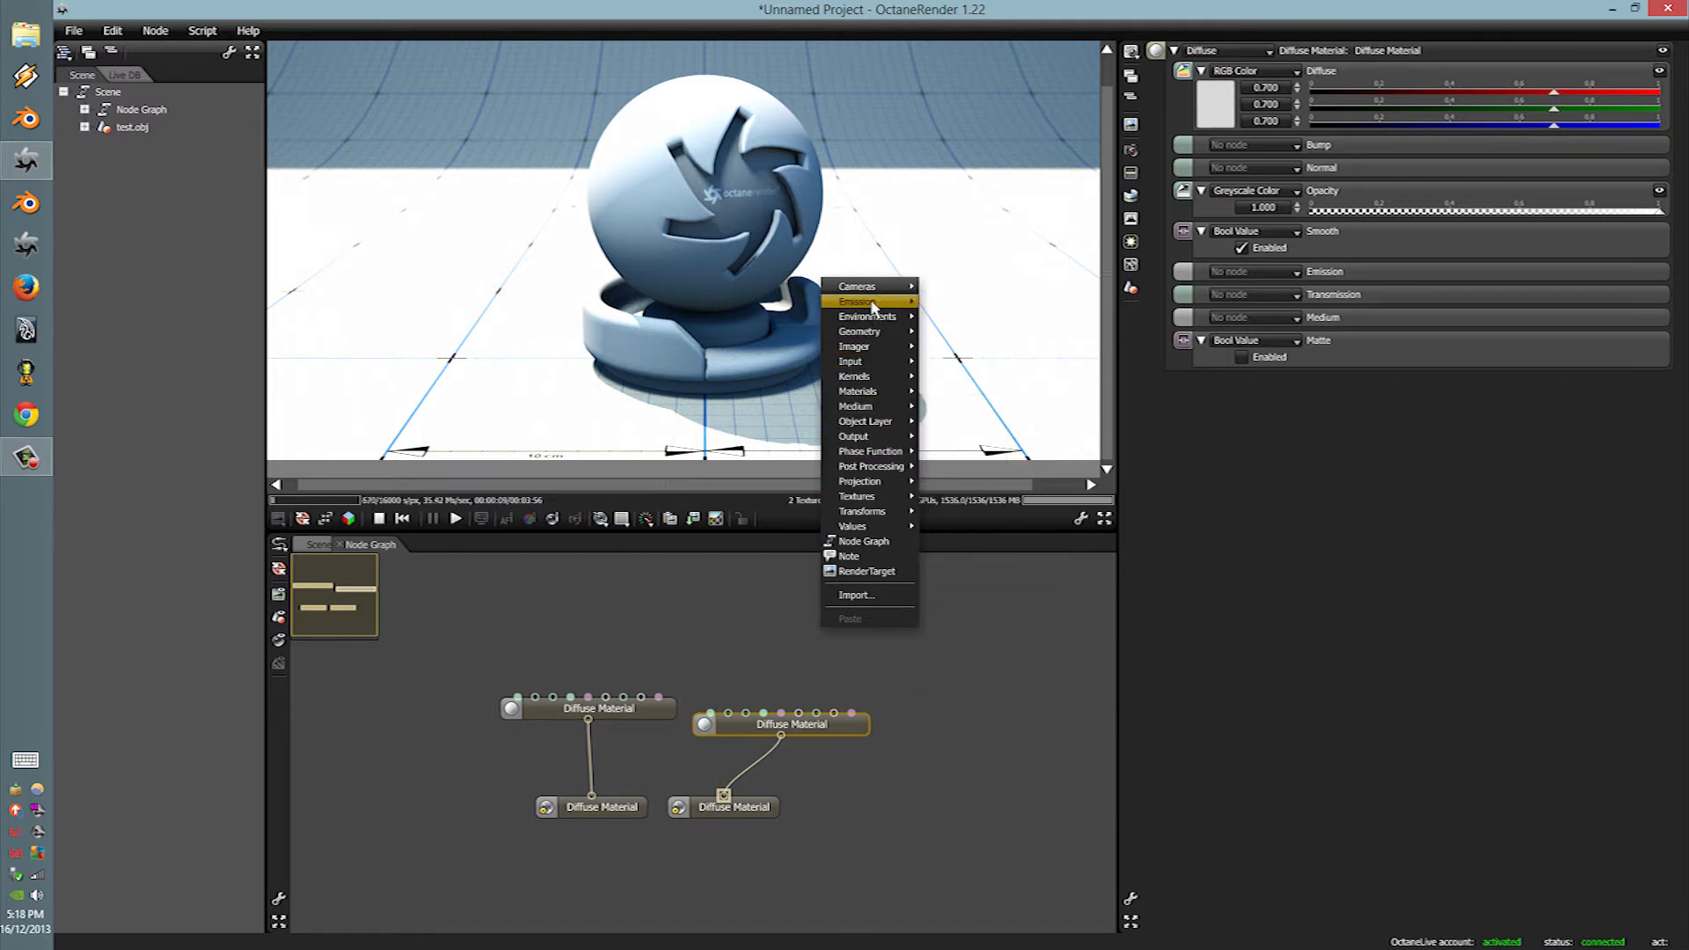
mouse_move(874, 305)
left_click(968, 316)
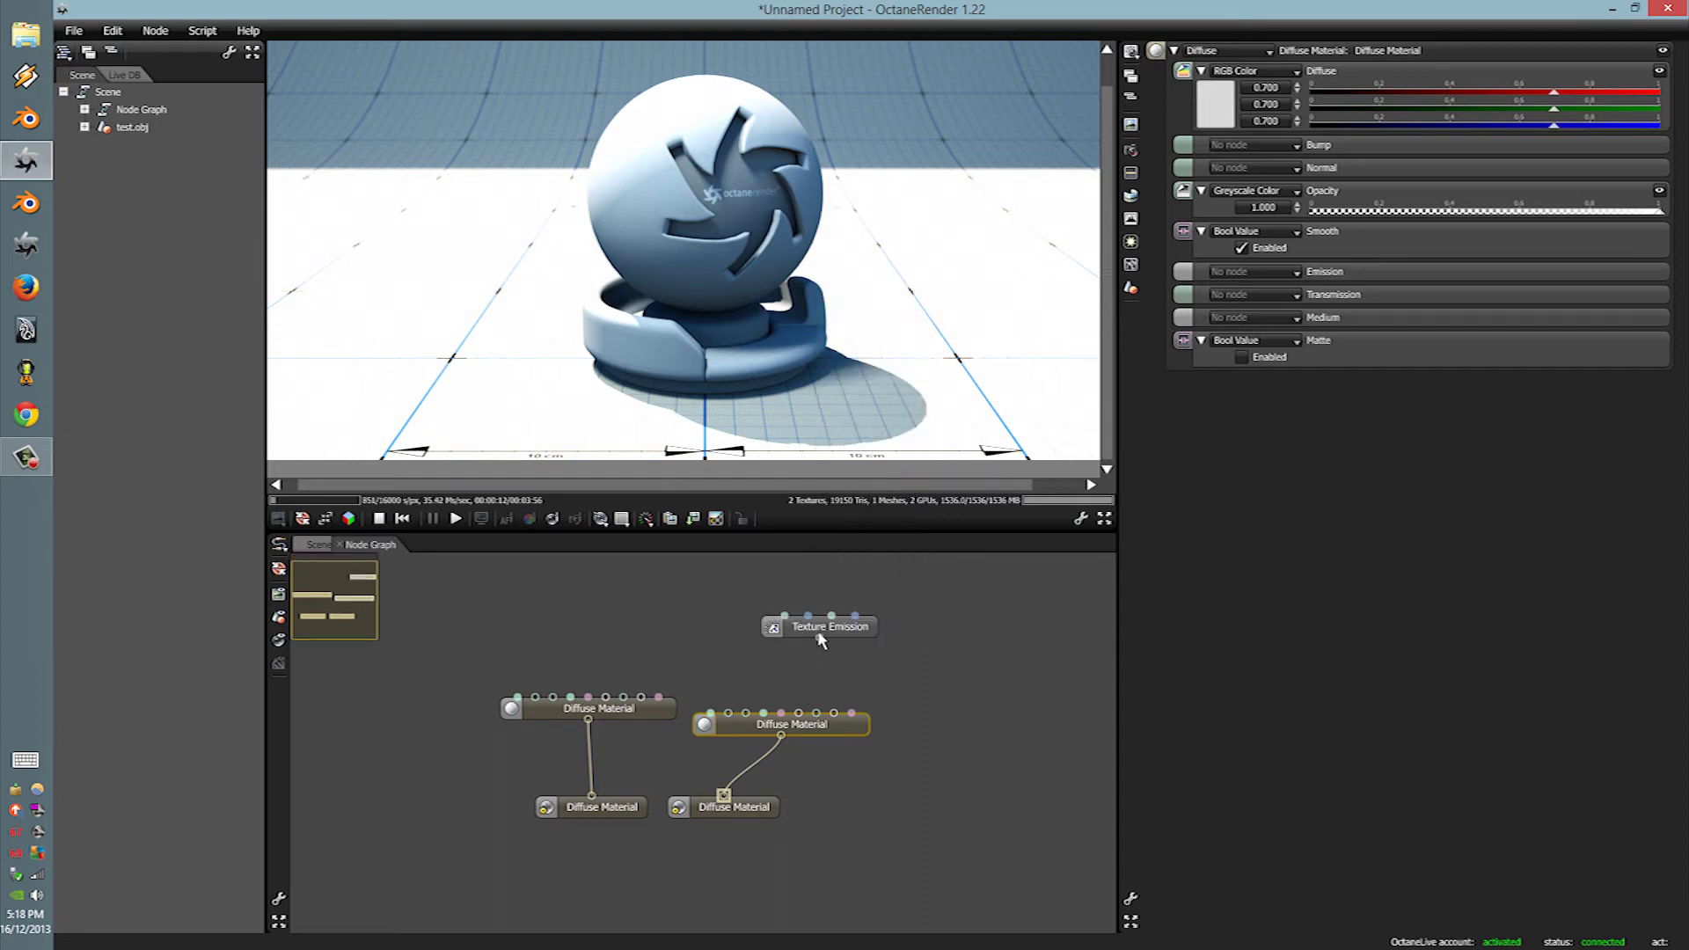
left_click_drag(820, 640, 845, 665)
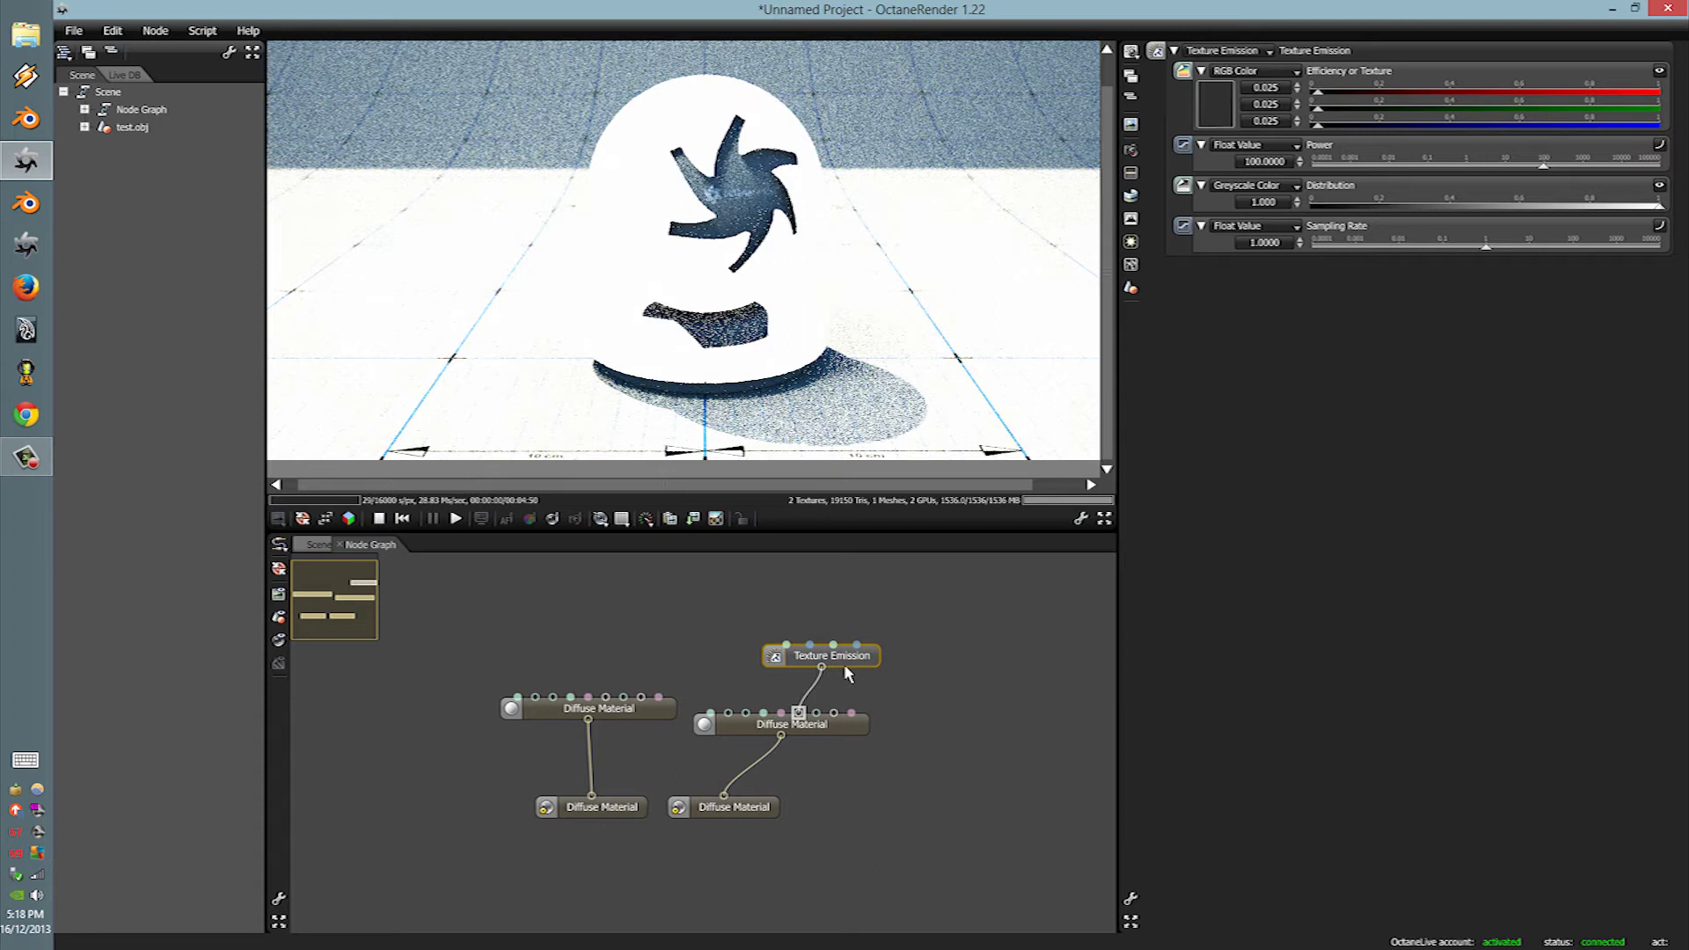
Step: Drive the emission Power with a Float Value of 100000, then select both emission nodes
right_click(807, 618)
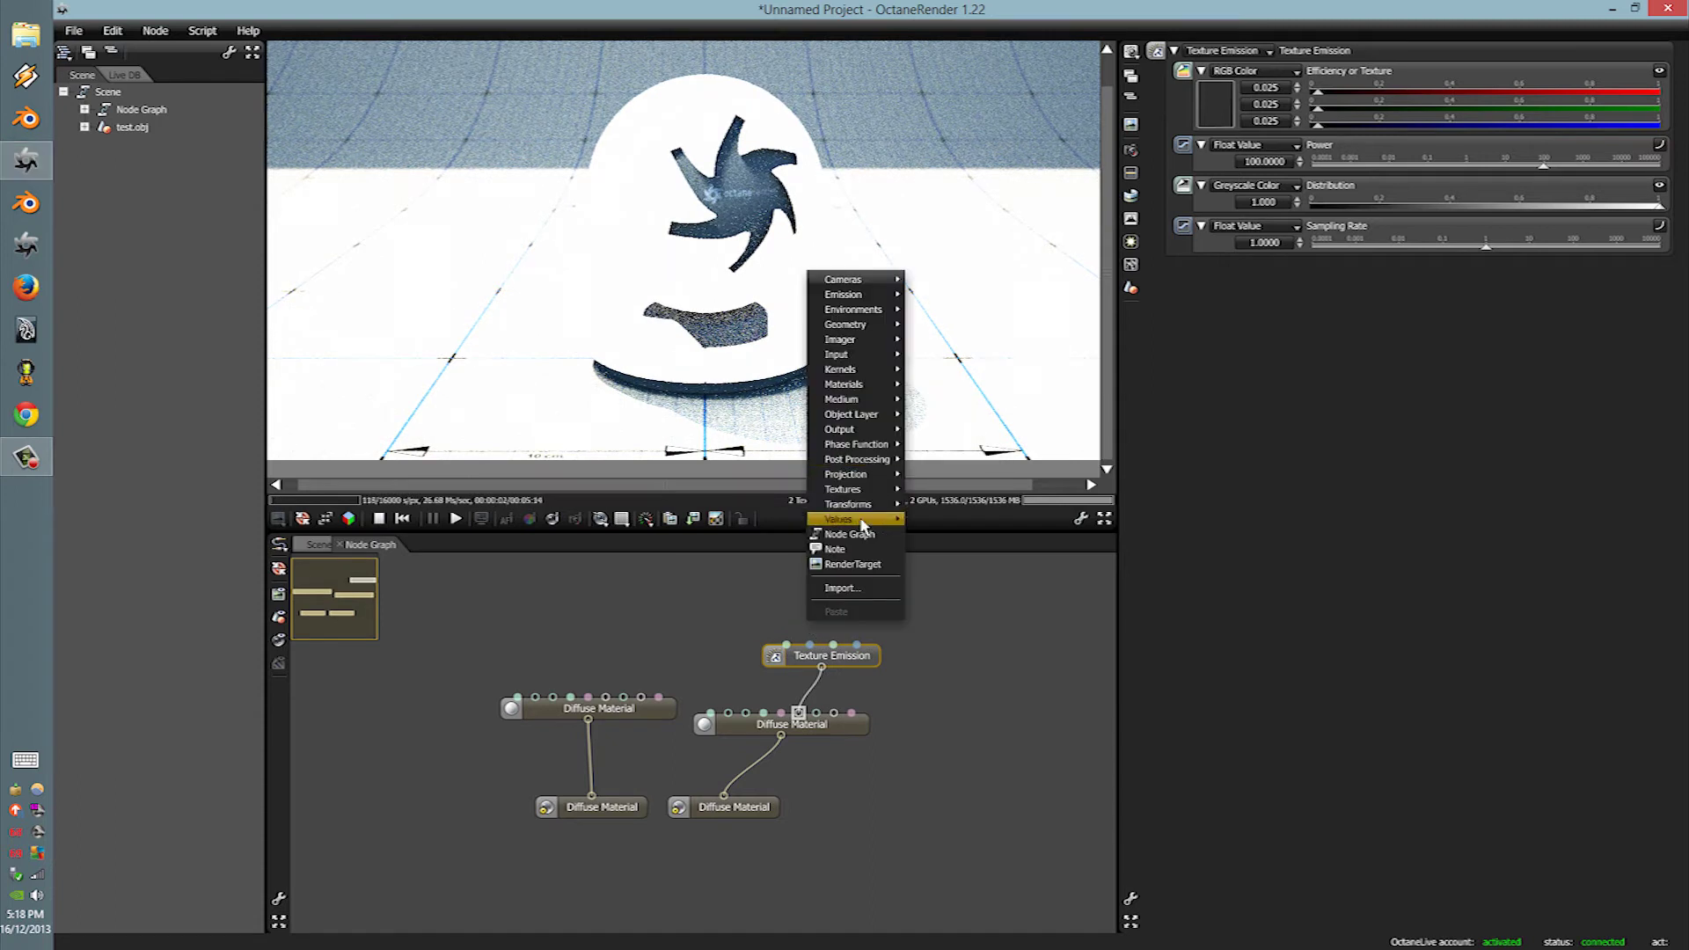
mouse_move(863, 525)
left_click(964, 454)
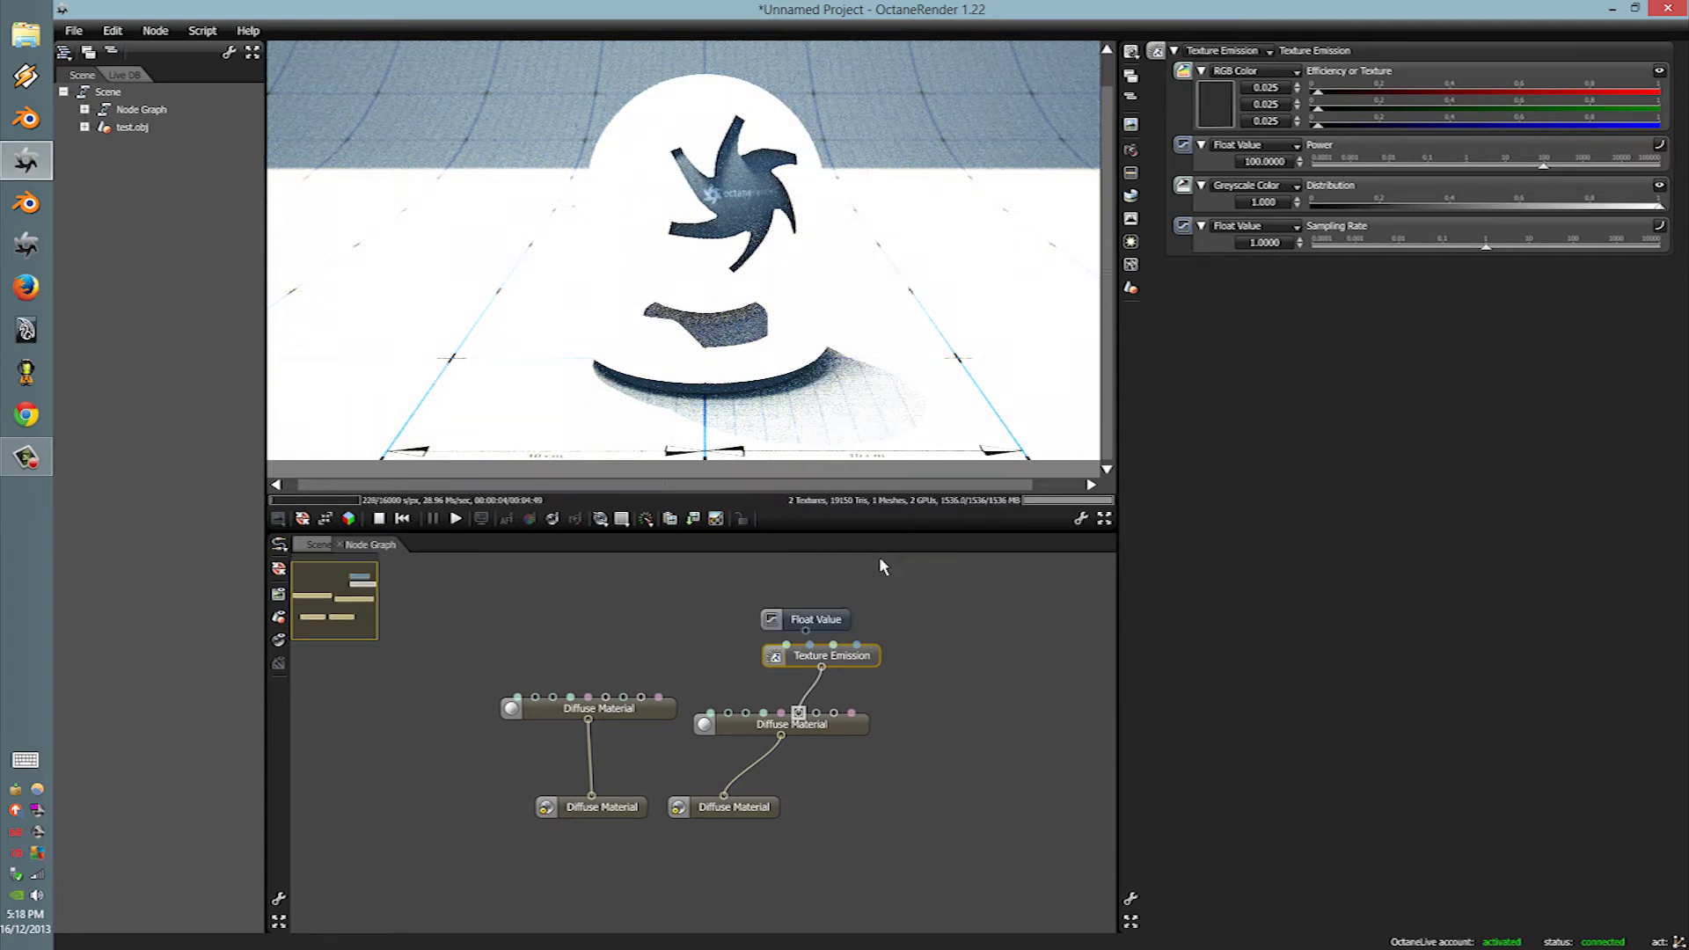
left_click_drag(806, 631, 821, 601)
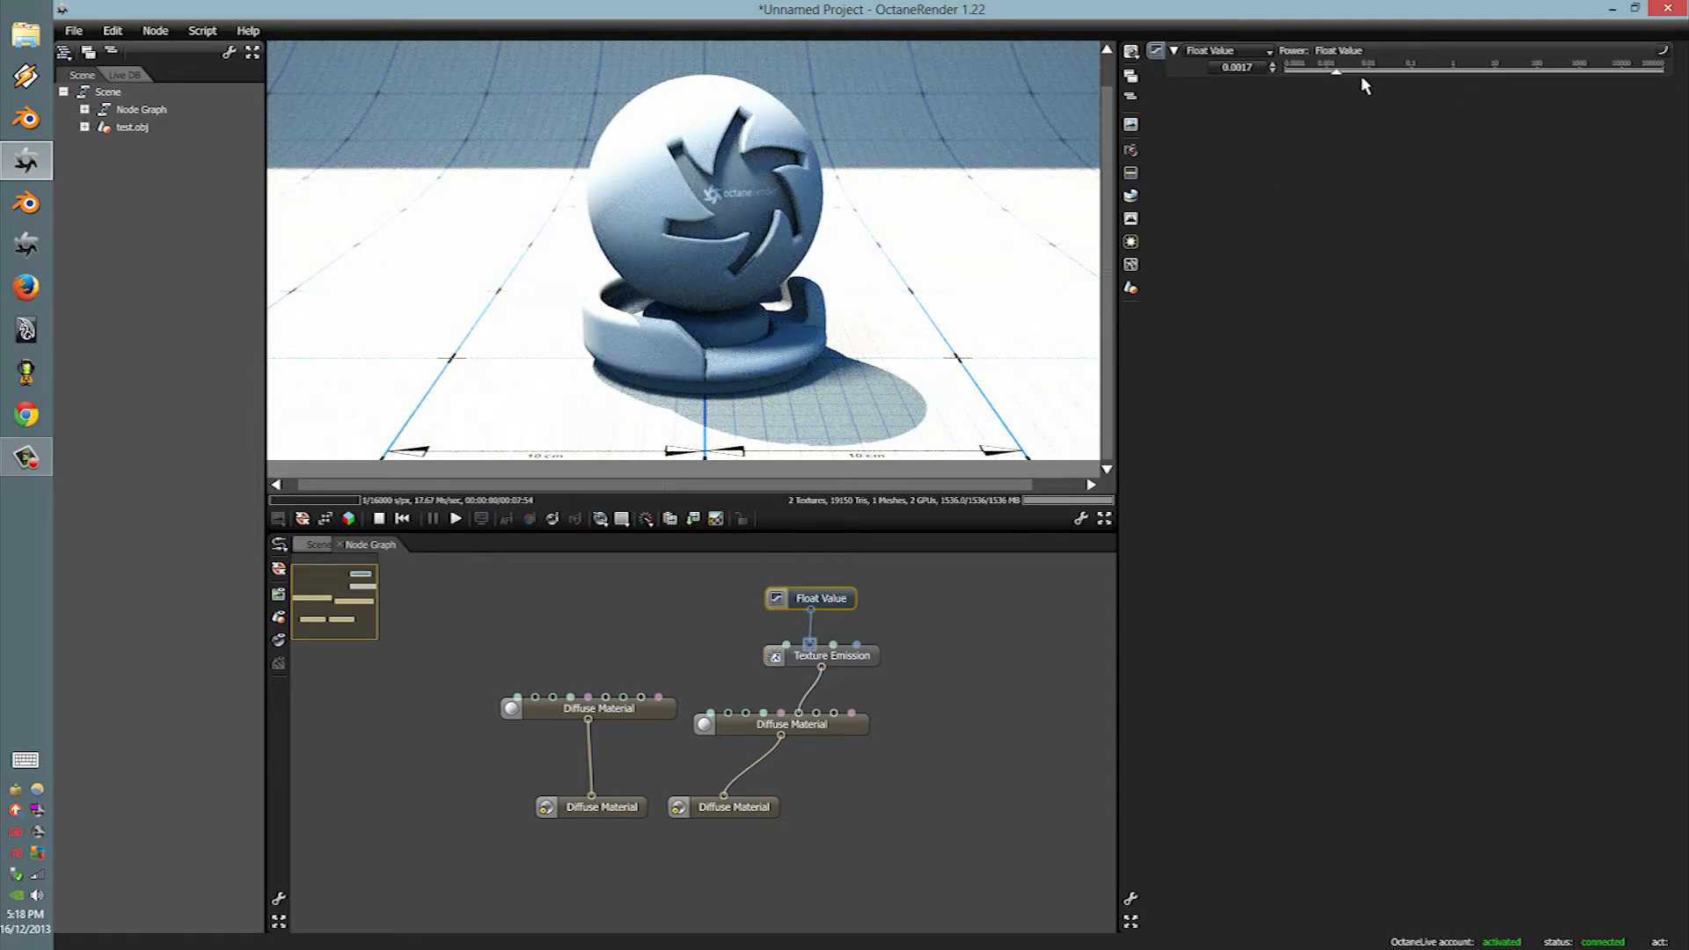
left_click_drag(1362, 77, 1629, 87)
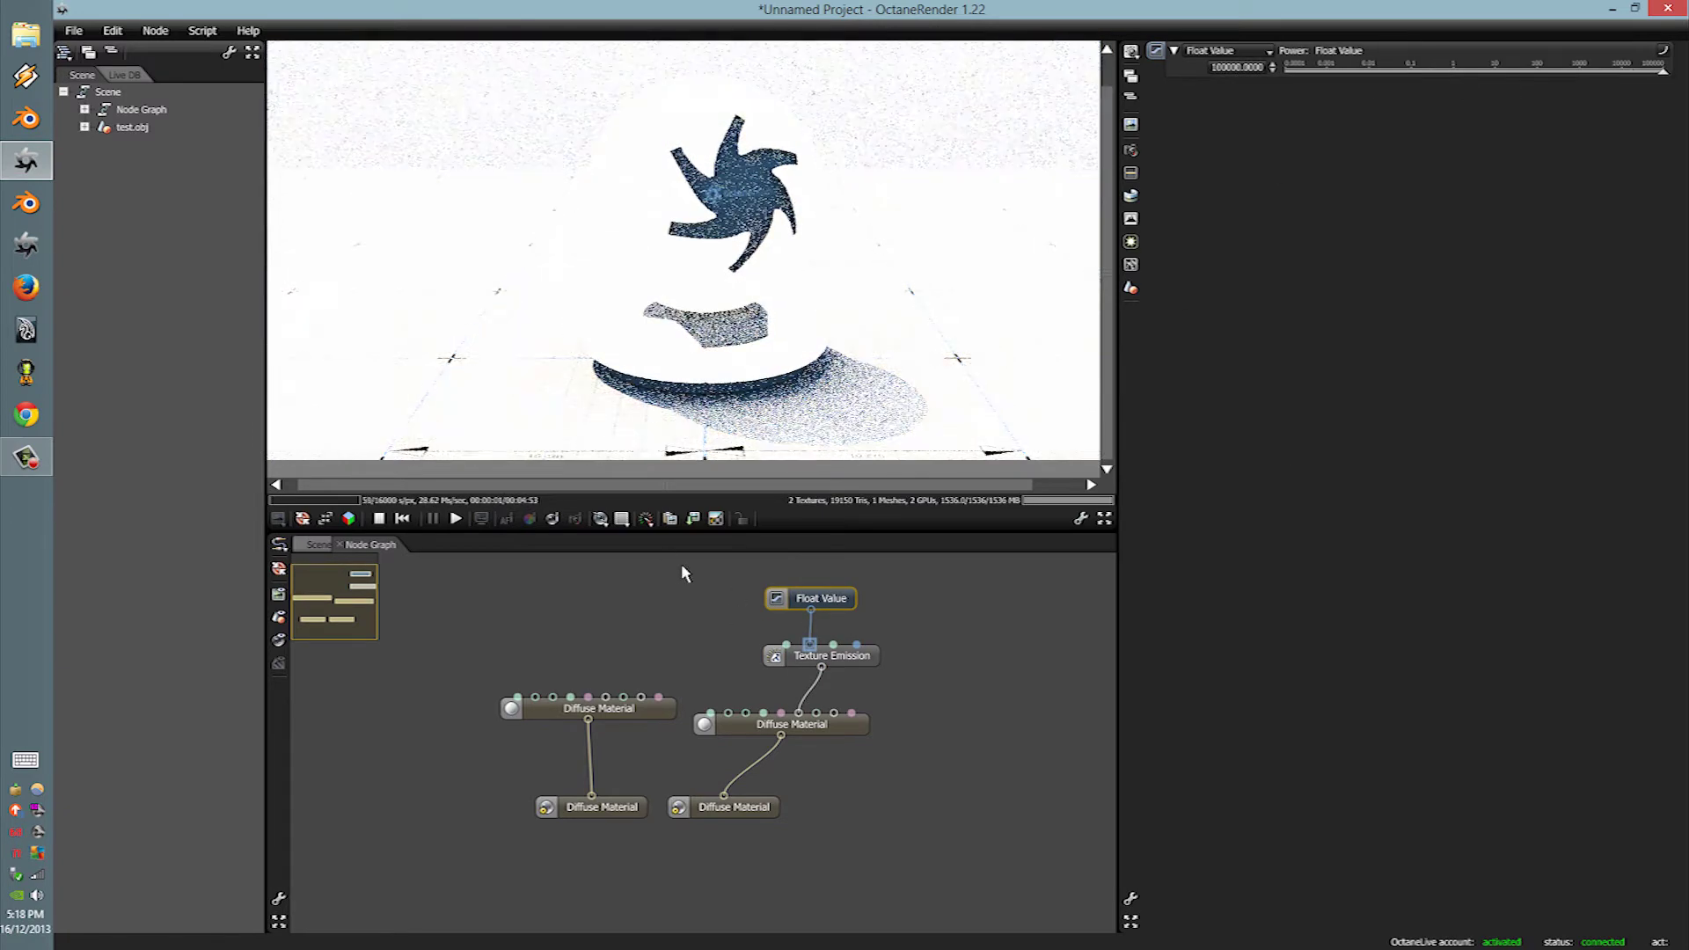
left_click_drag(729, 565, 890, 644)
Step: Group Float Value and Texture Emission into a Node Graph, inspect it, then go back to the Scene graph
right_click(870, 659)
left_click(840, 630)
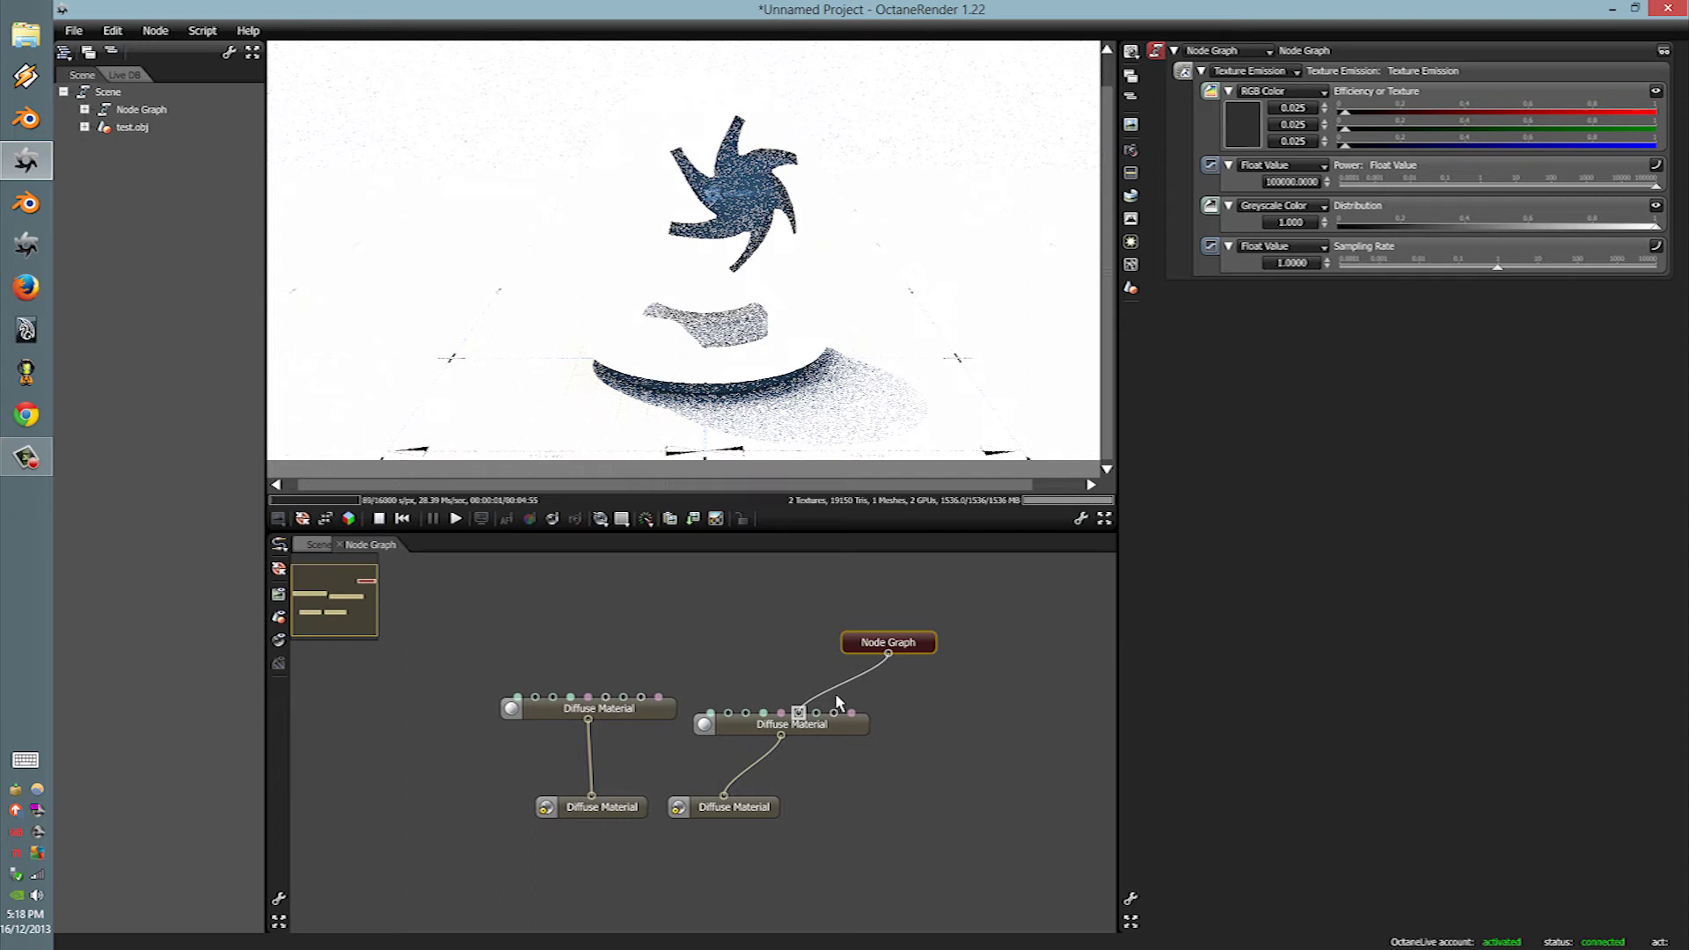
double_click(891, 642)
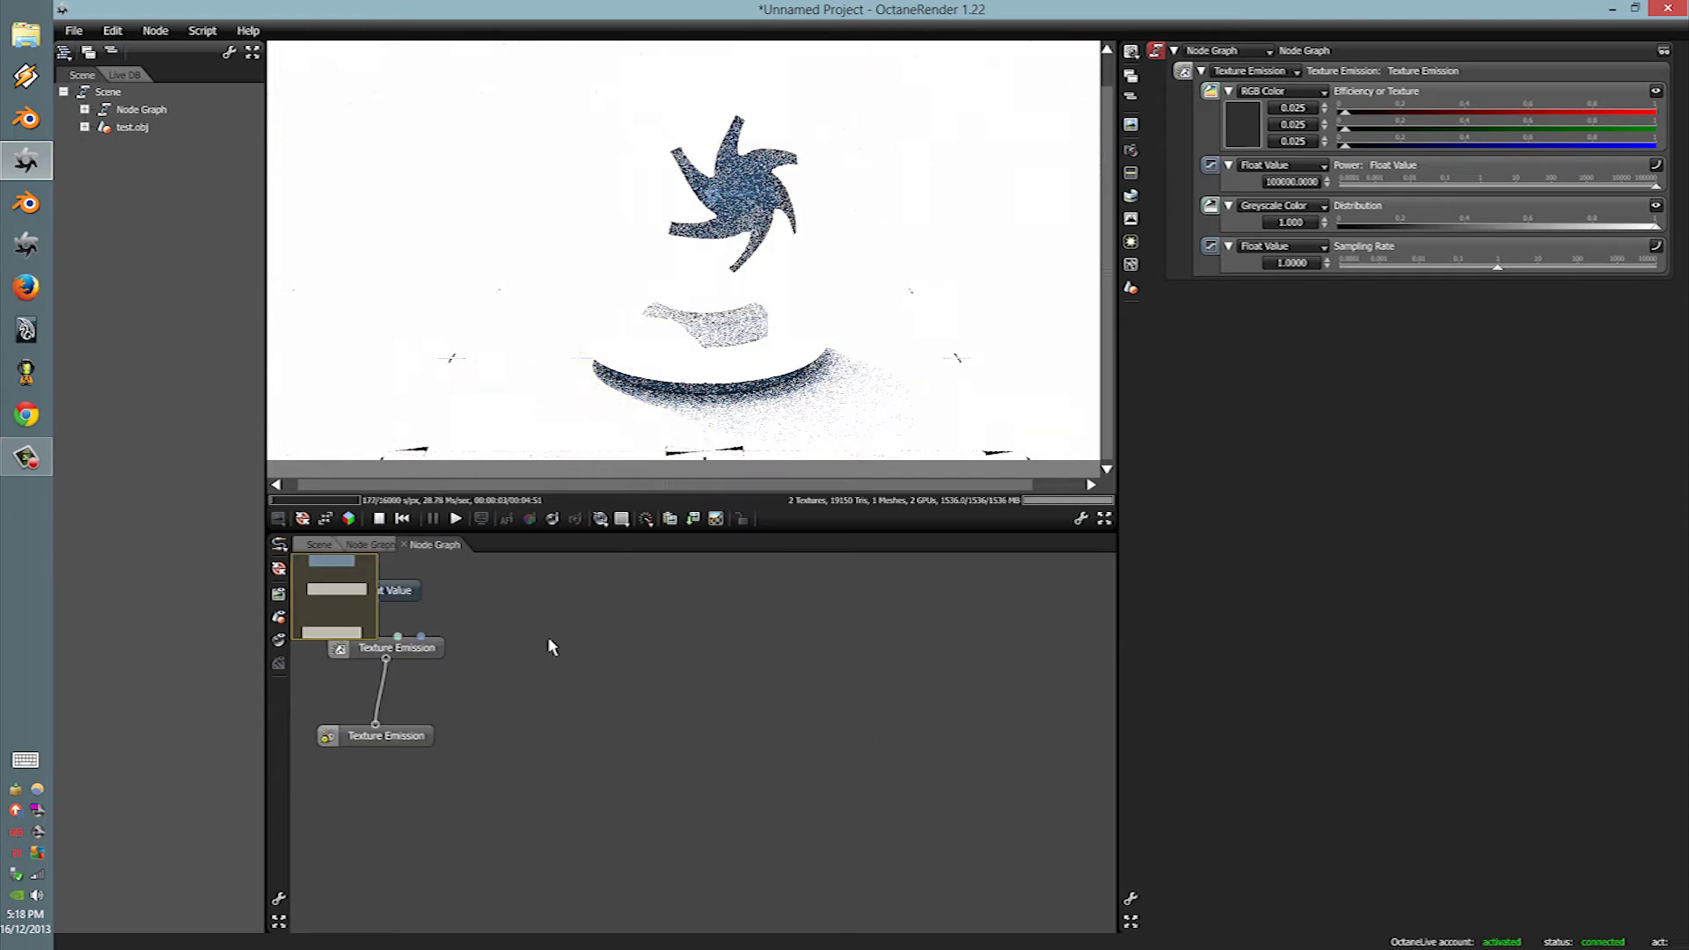
left_click(368, 545)
left_click(321, 545)
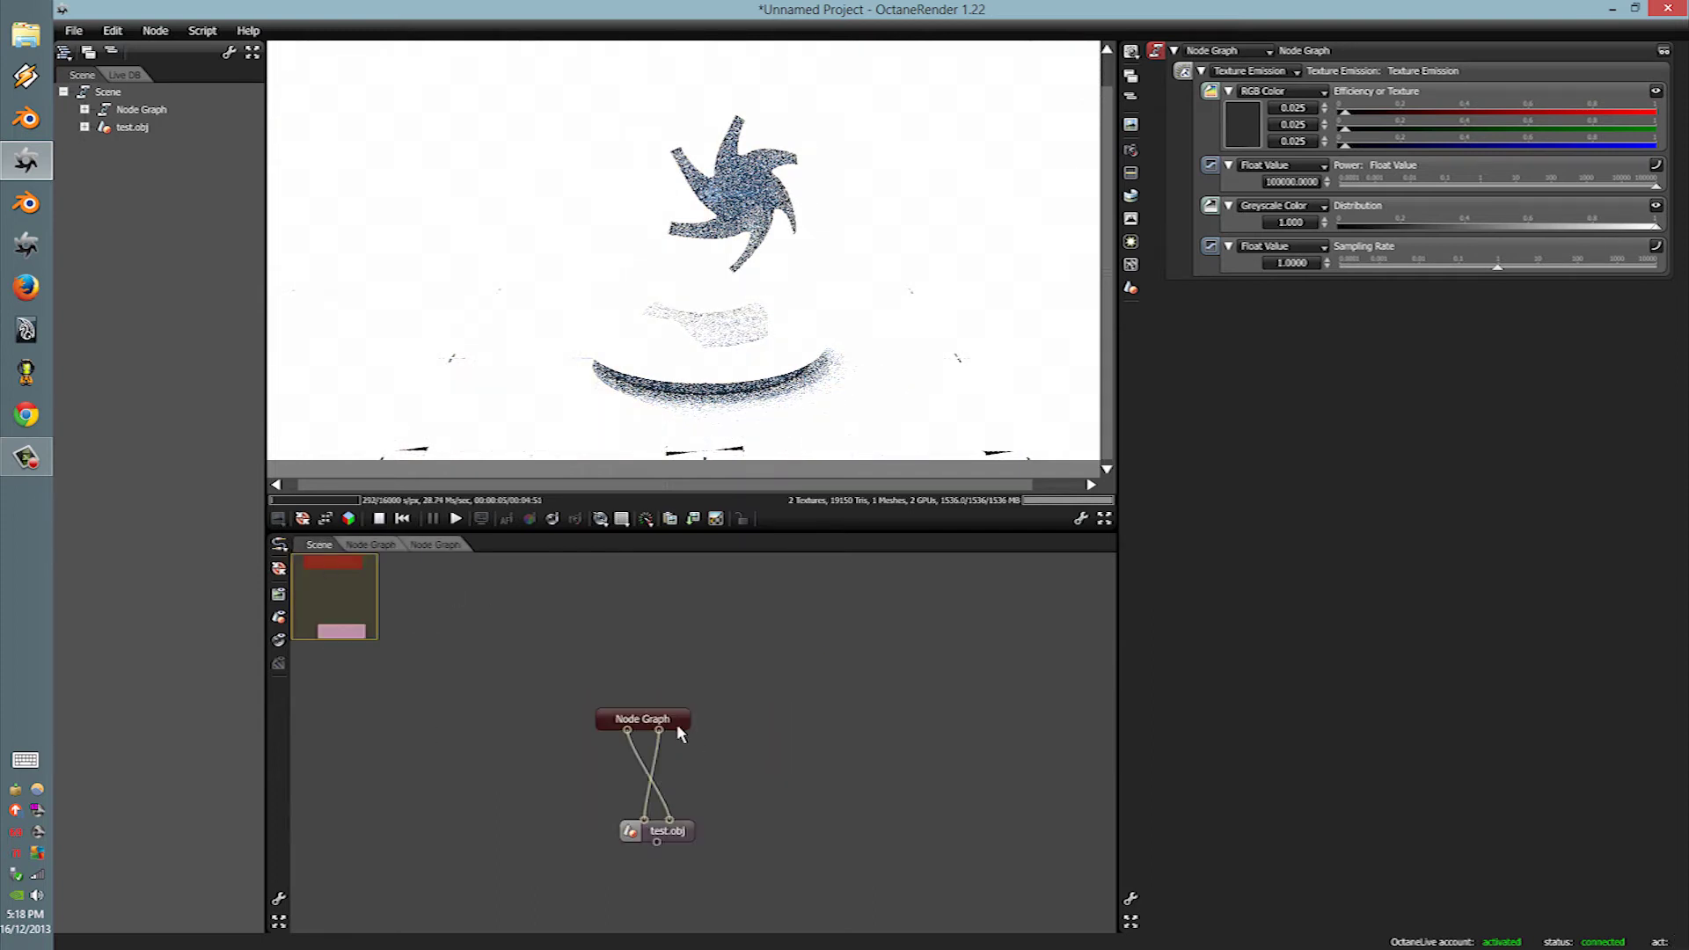
left_click_drag(679, 733, 709, 755)
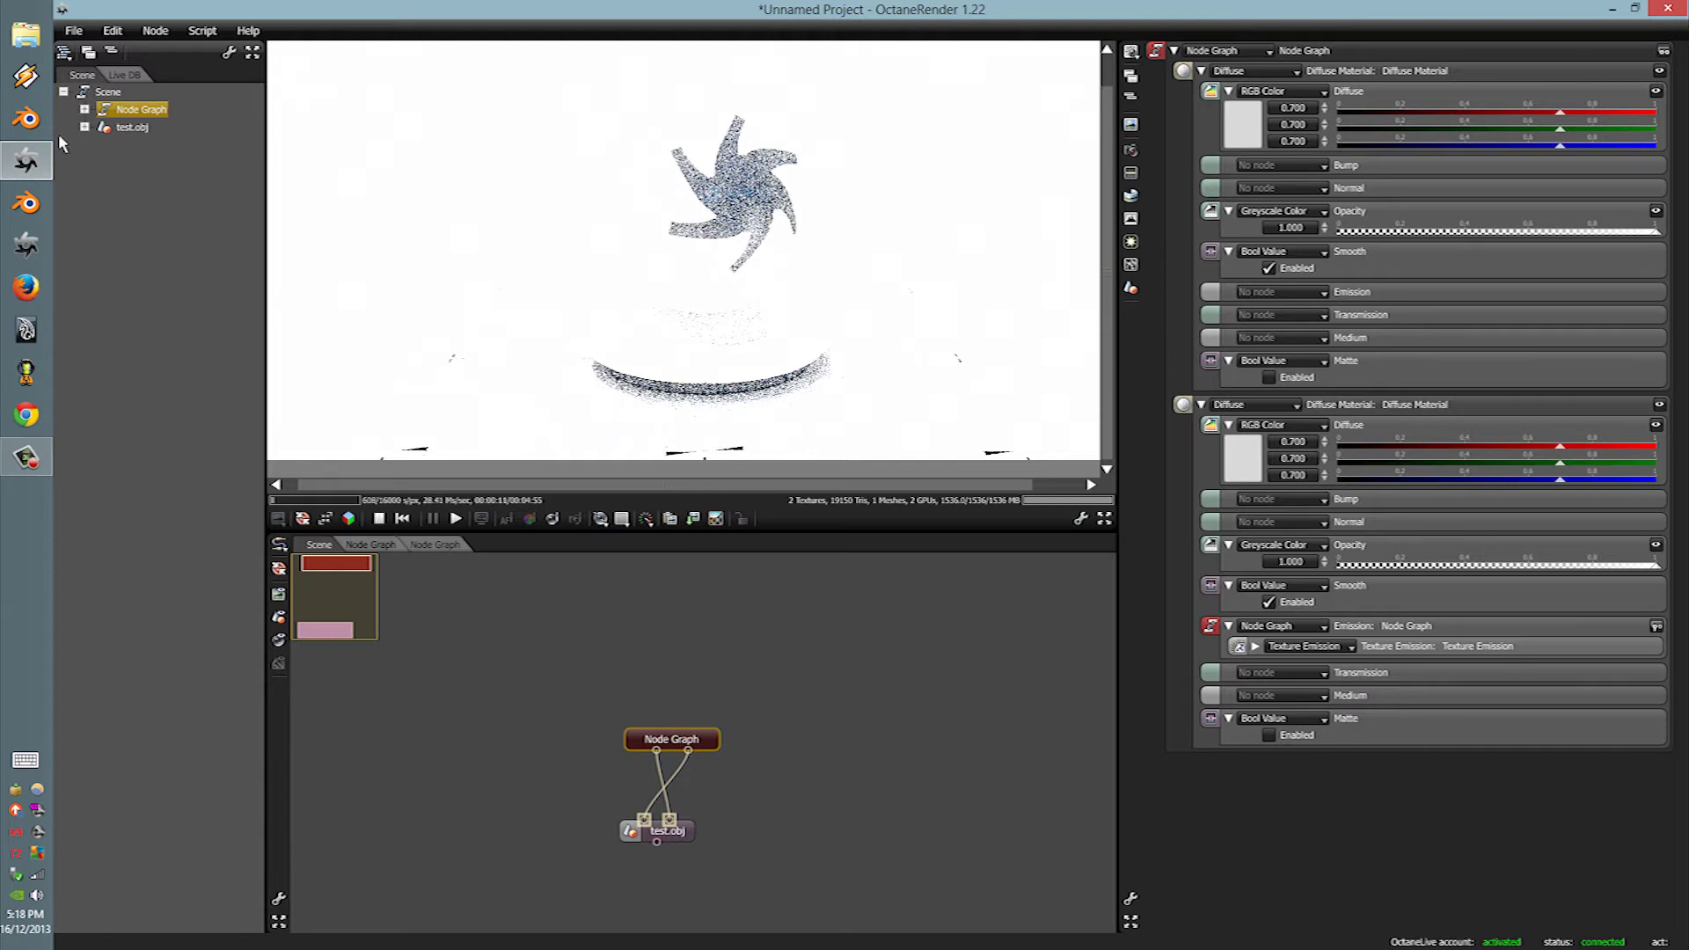
Step: Start a new empty project without saving the current one
left_click(74, 30)
left_click(84, 49)
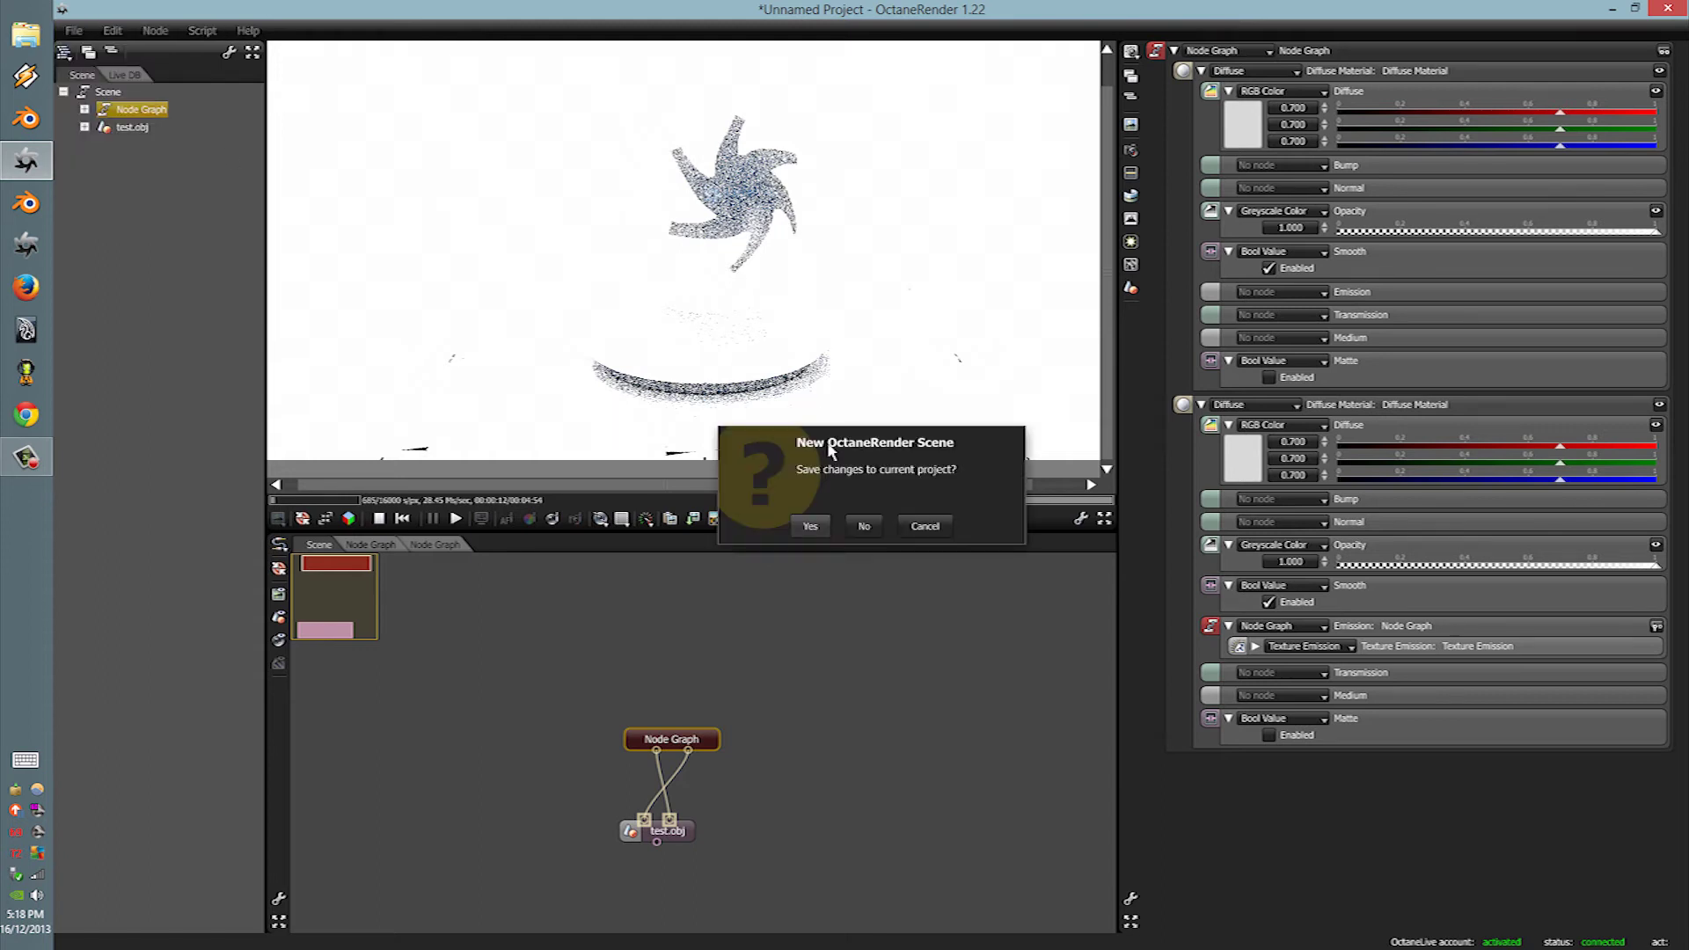
left_click(864, 526)
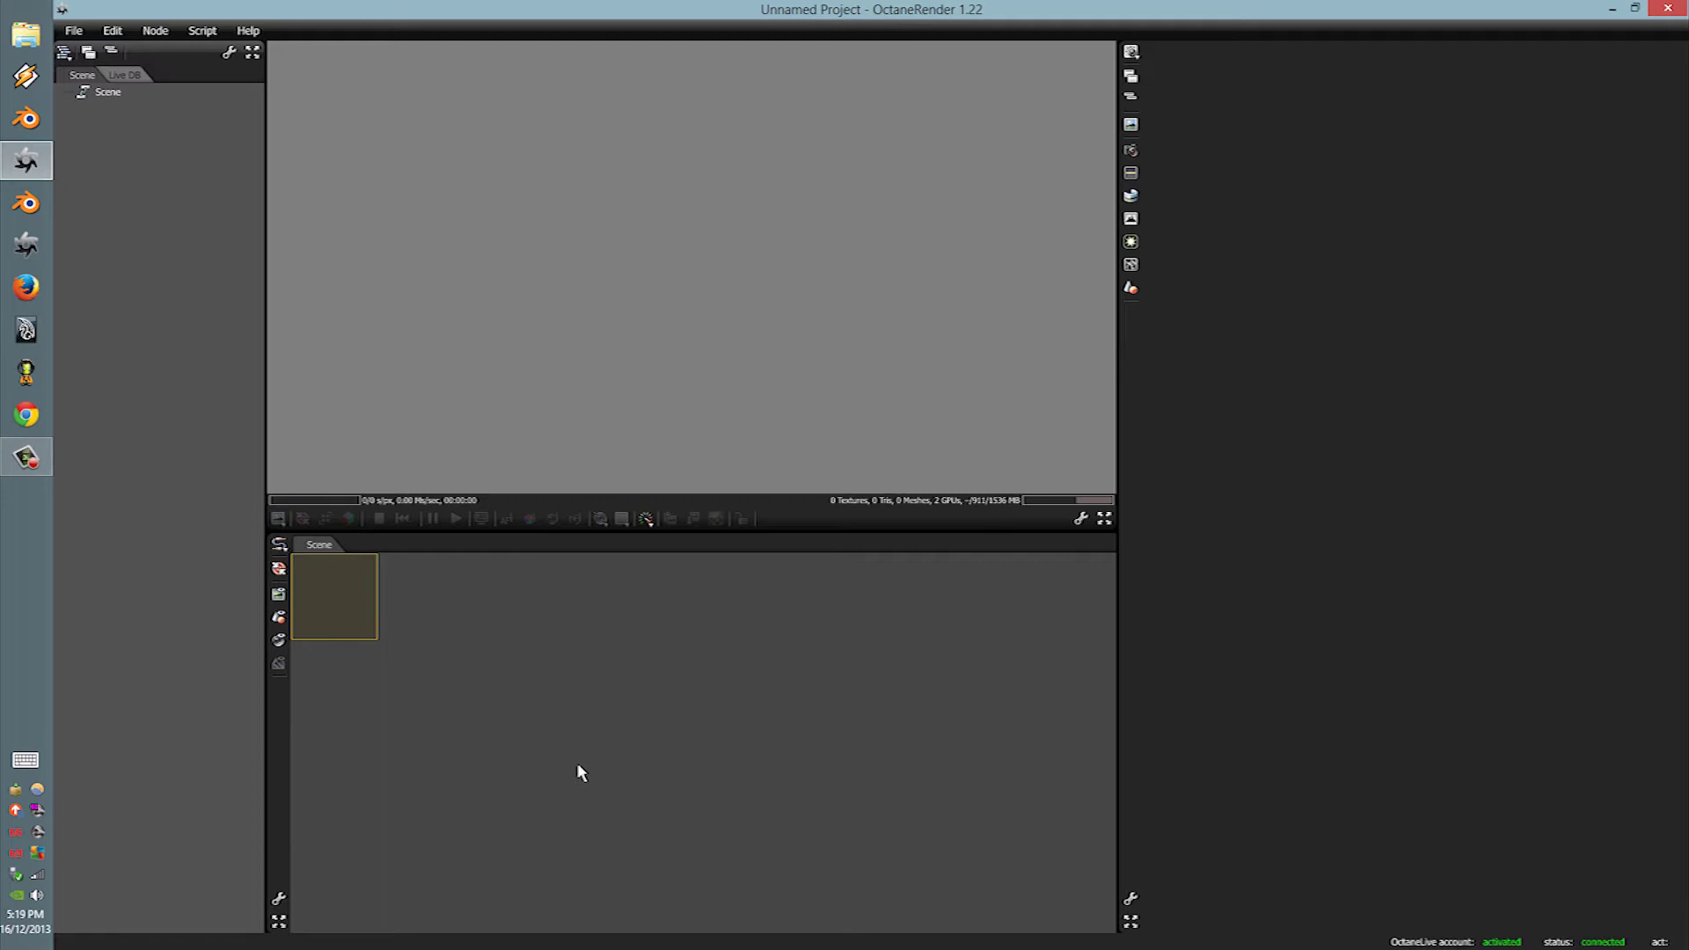
Step: Open a blank Lua script editor, briefly showing and minimizing Chrome
left_click(211, 29)
left_click(208, 61)
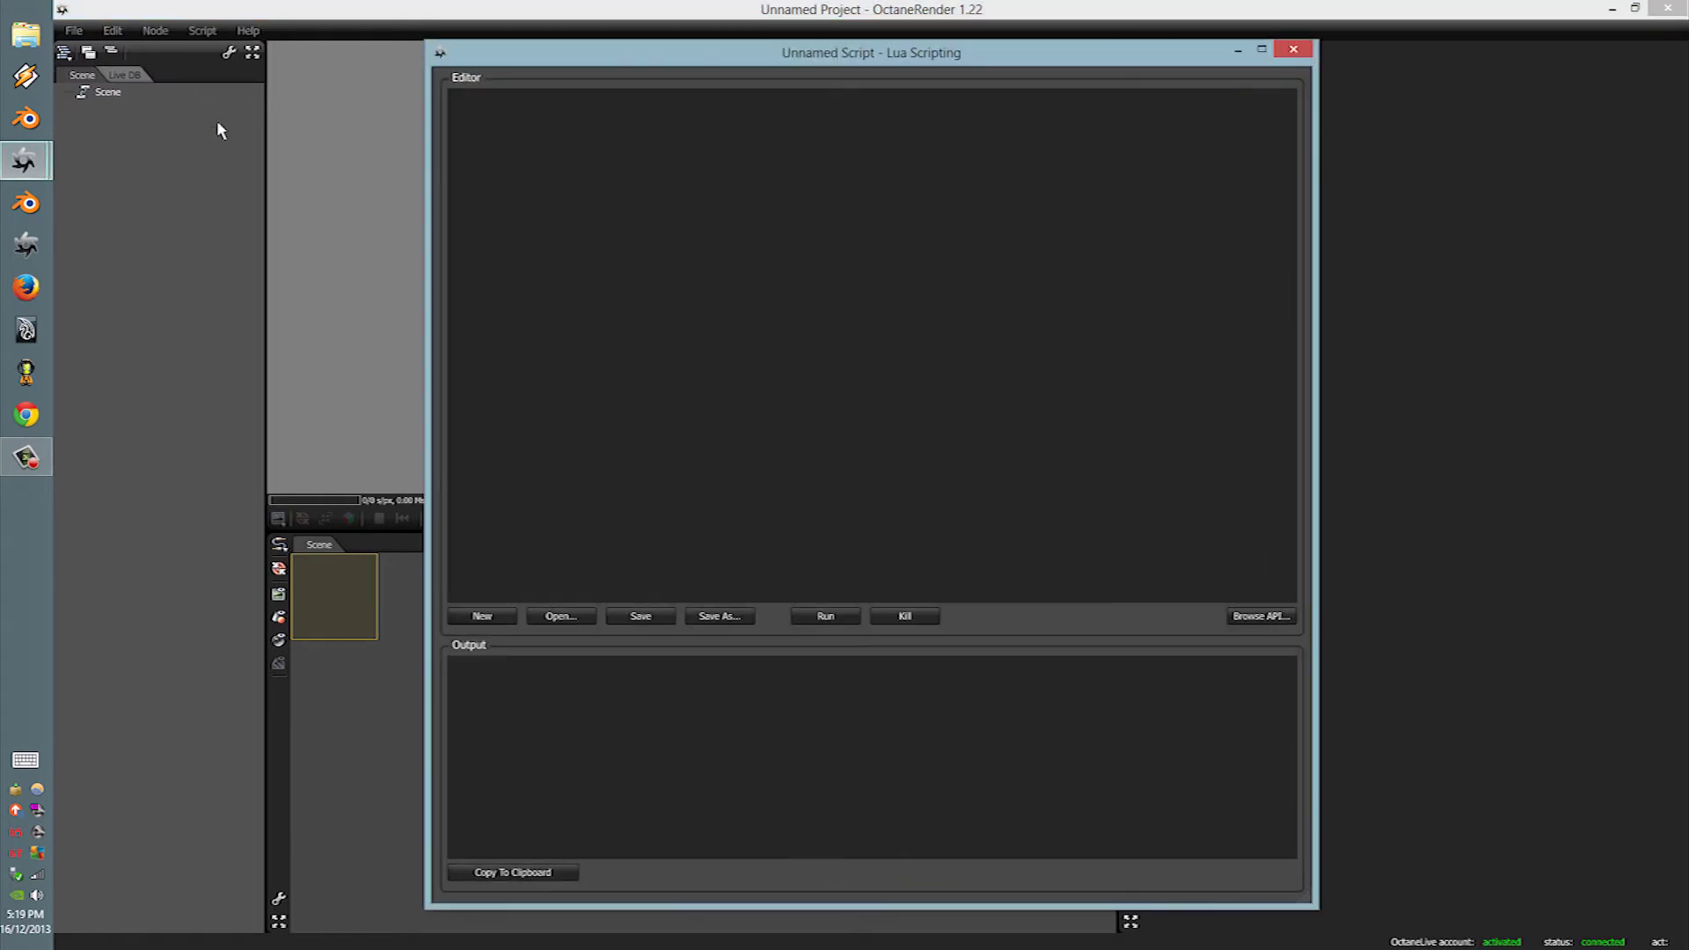
left_click(27, 415)
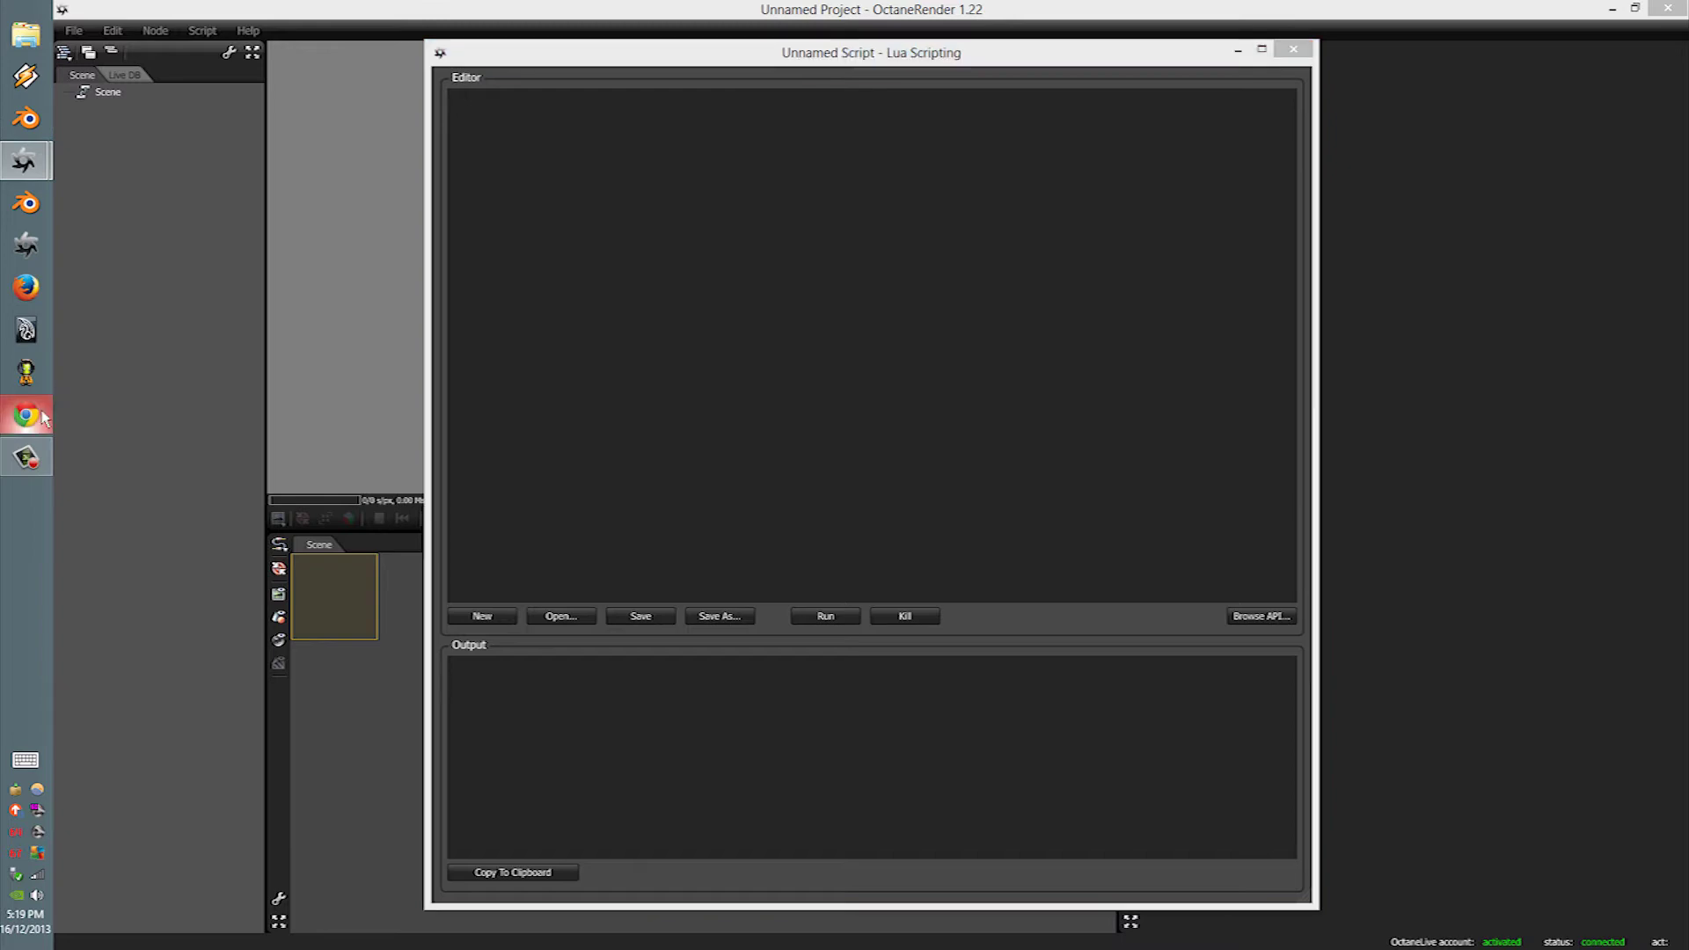
left_click(26, 415)
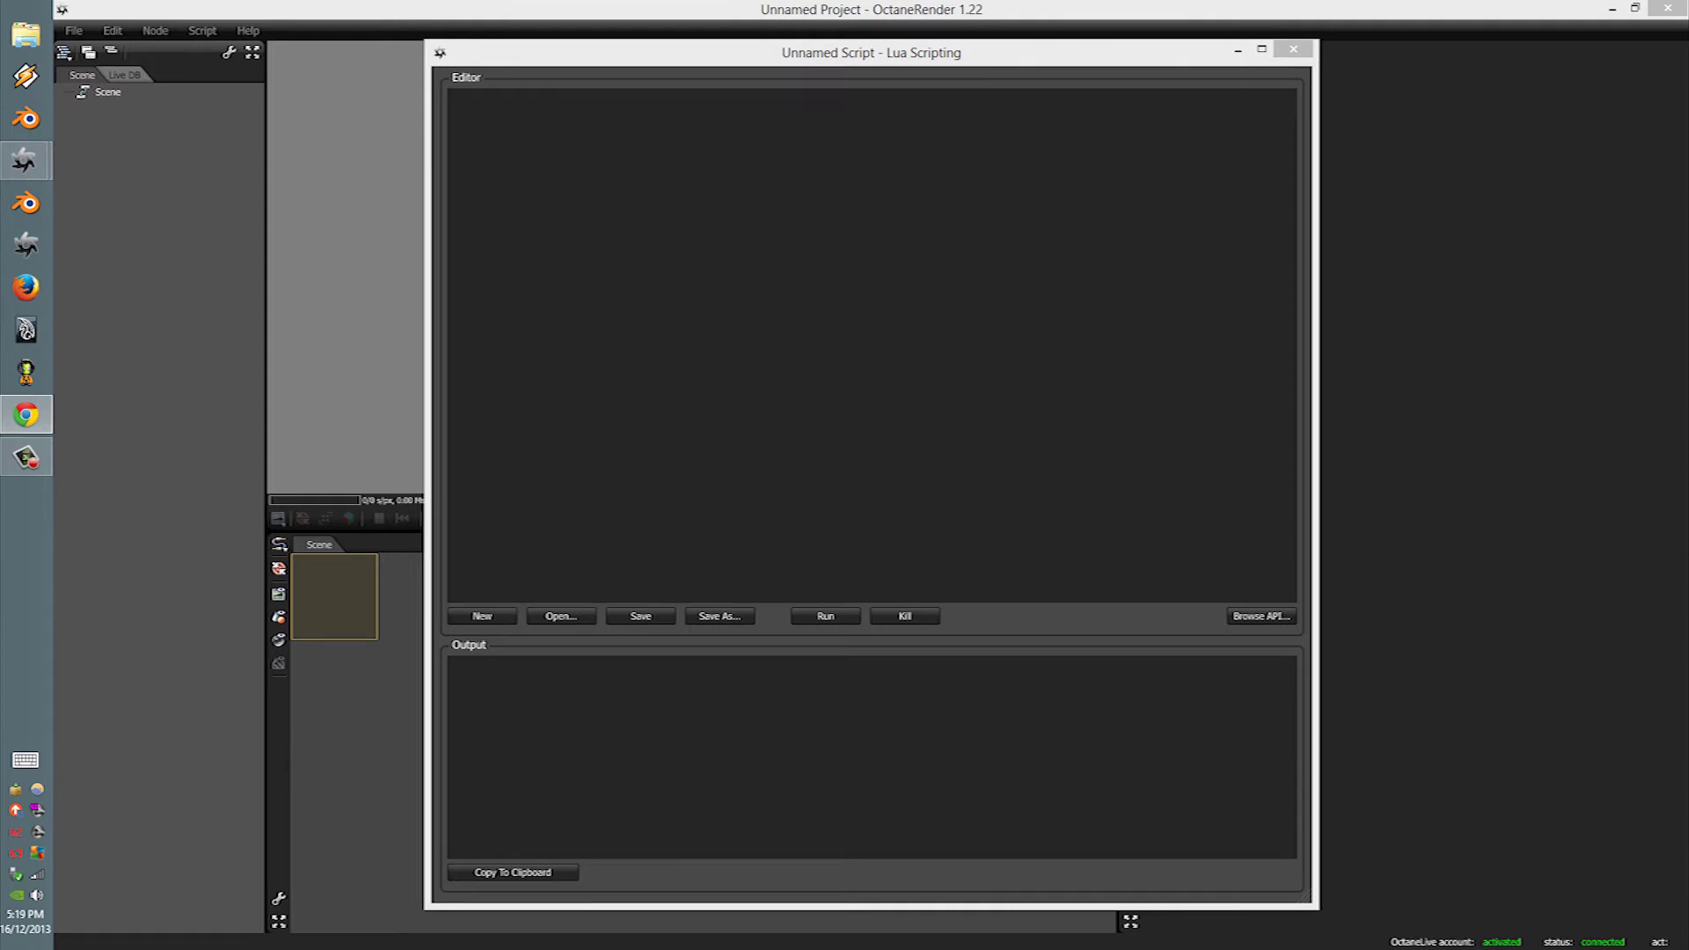
Step: Run print("hello world") in the Lua editor and select the hello world output
left_click(826, 696)
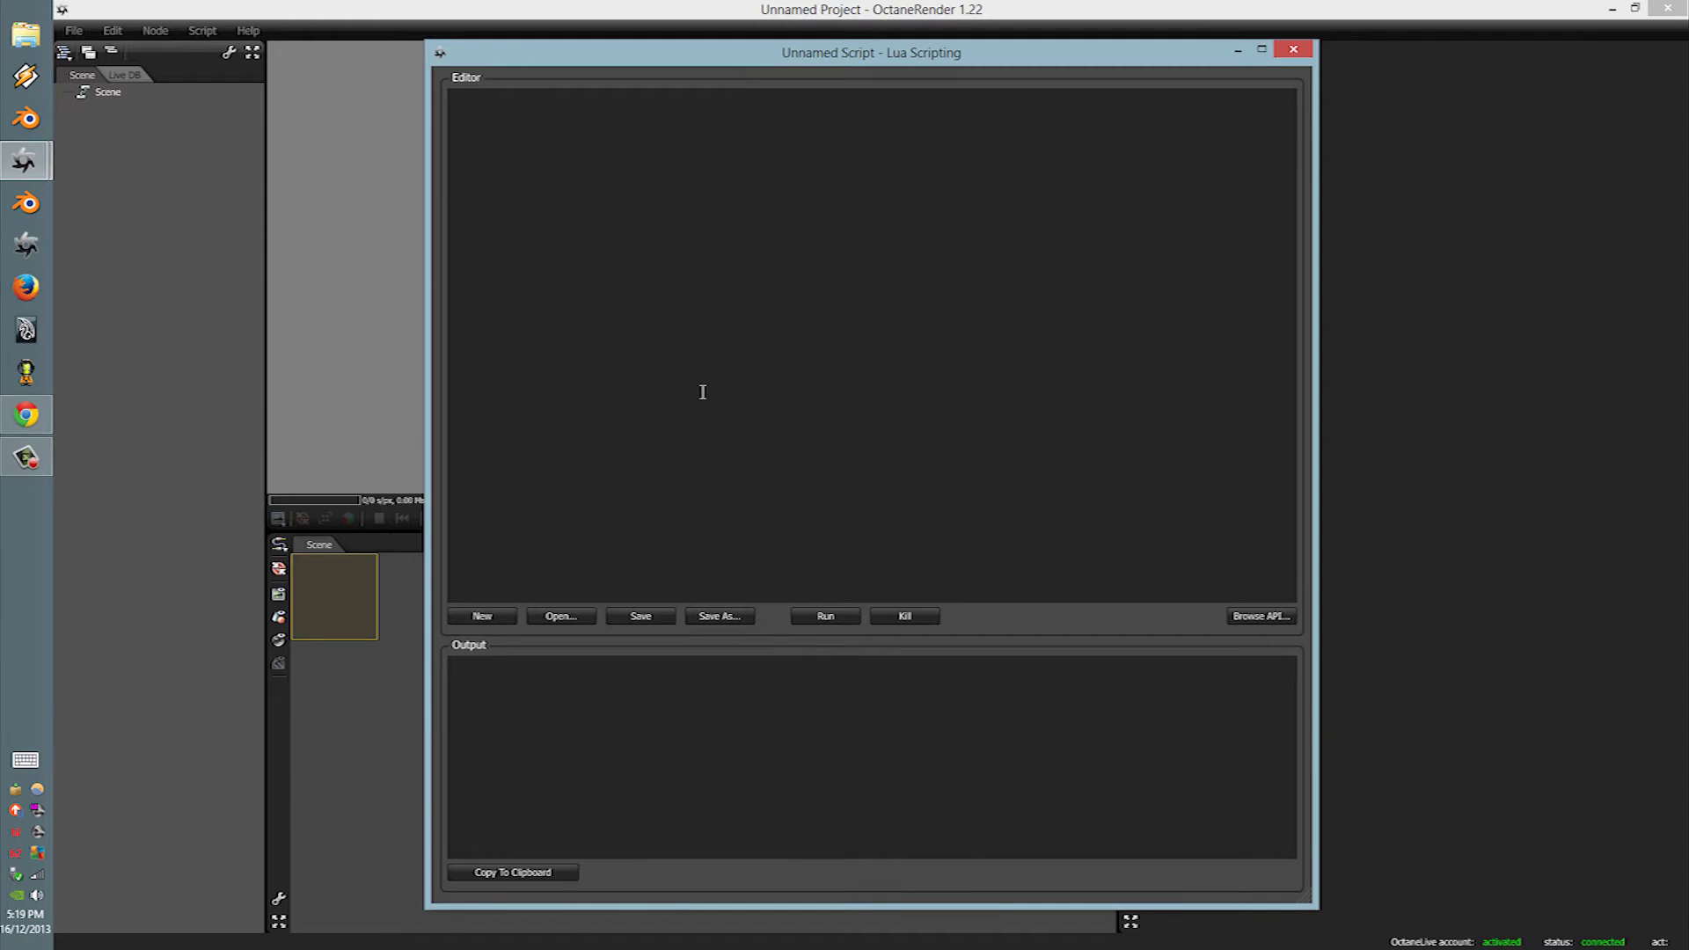
type("print")
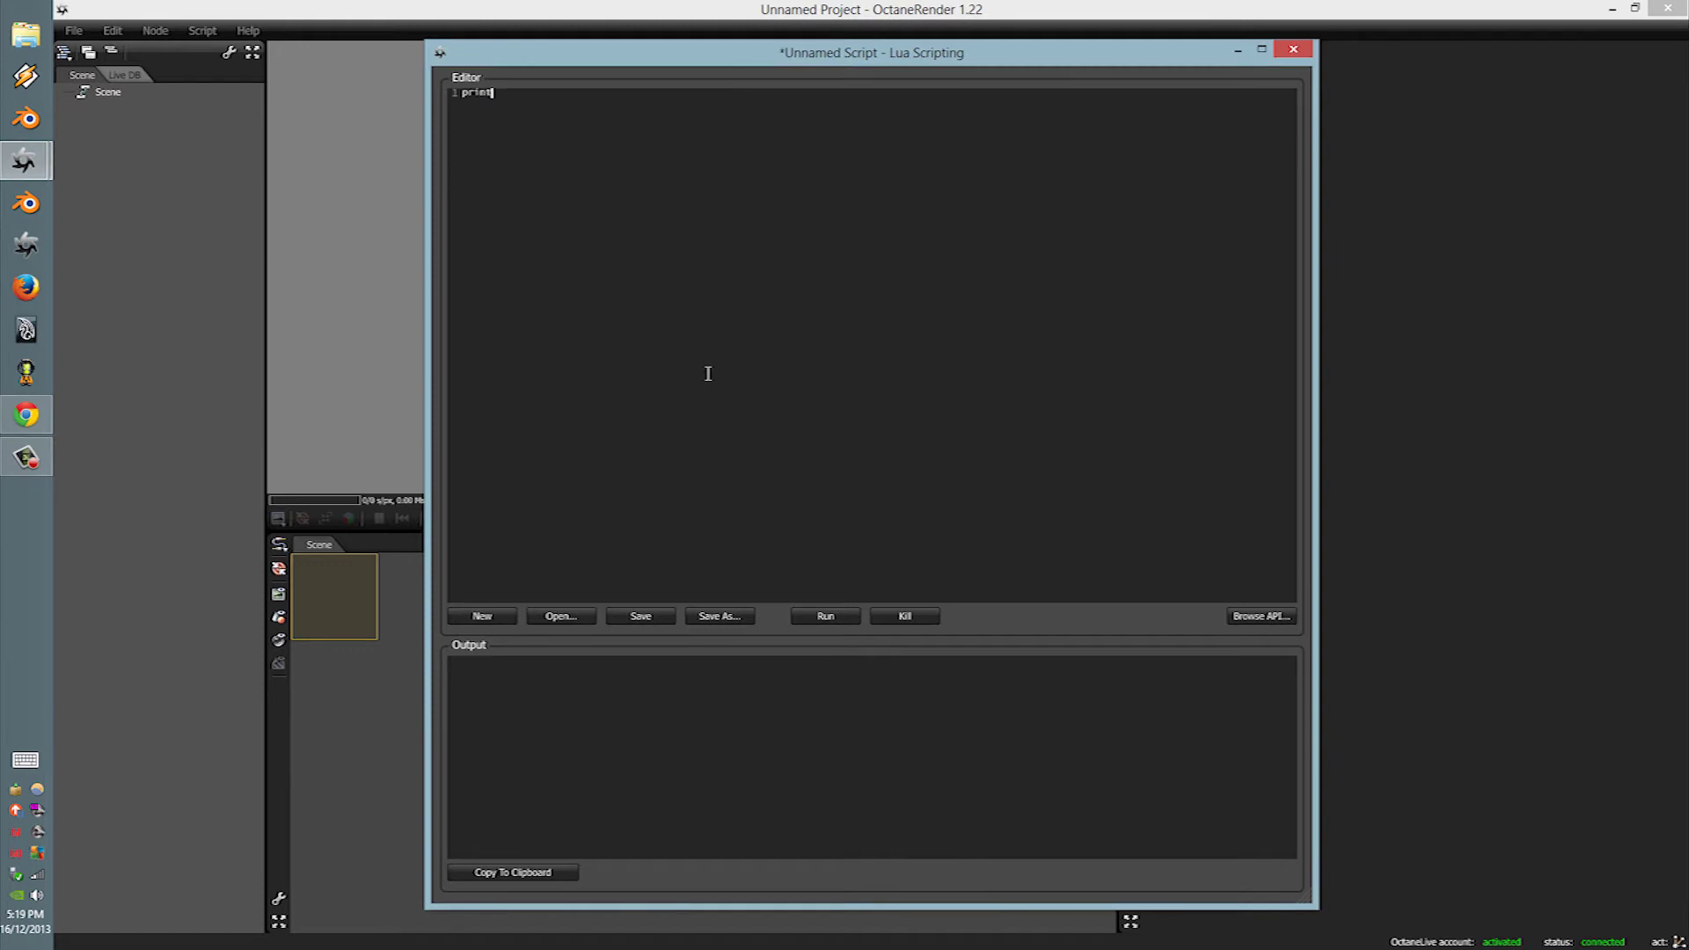
type("(\"")
type("hello world")
key("BackSpace")
key("BackSpace")
key("BackSpace")
key("BackSpace")
key("BackSpace")
key("BackSpace")
left_click(812, 618)
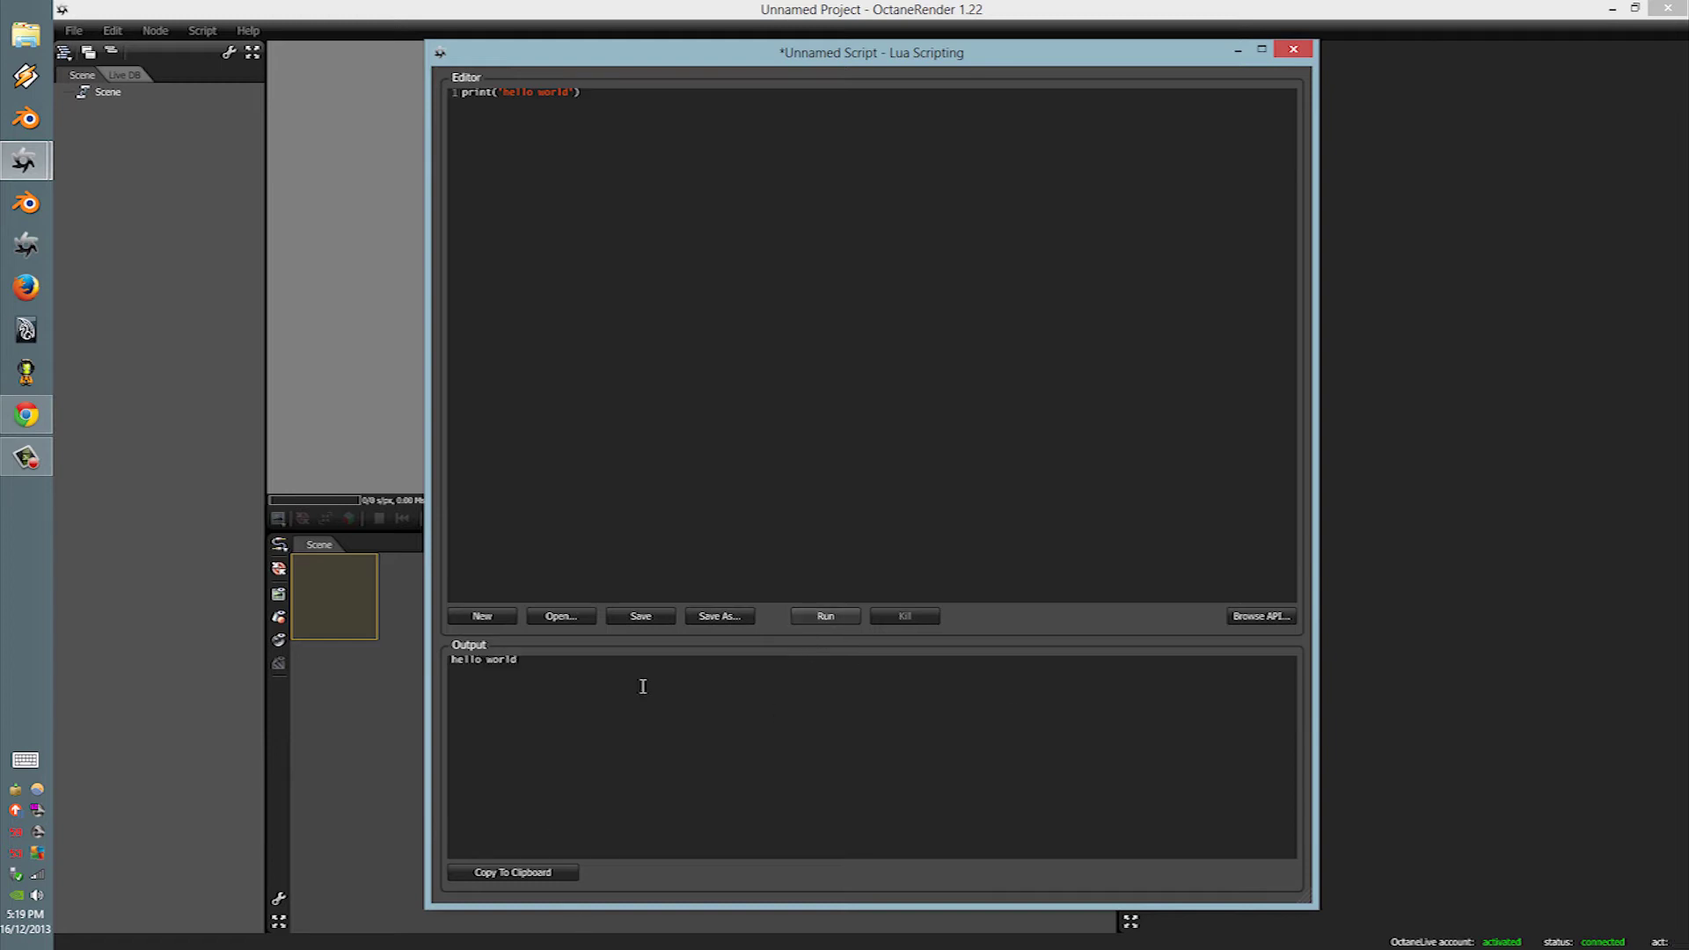
left_click_drag(641, 686, 435, 594)
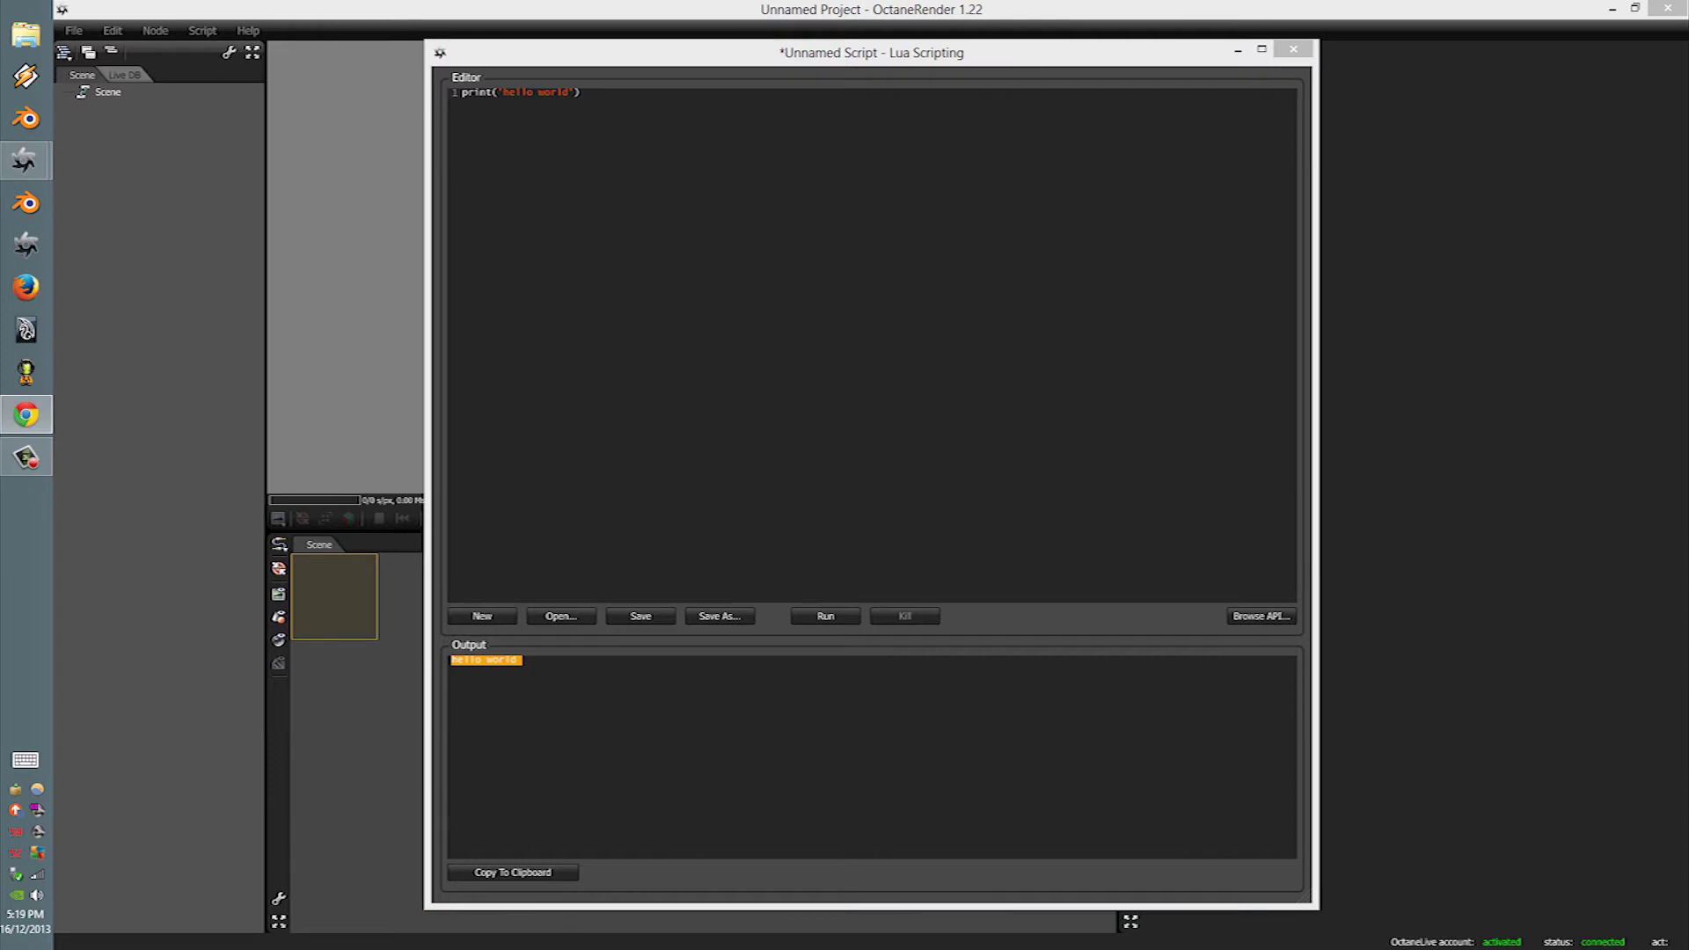
left_click(757, 241)
Step: Replace the script with the 37-line node-graph script, run it, and nudge the Mix-Diff-Glossy node
left_click(732, 156)
key("ctrl+a")
key("ctrl+v")
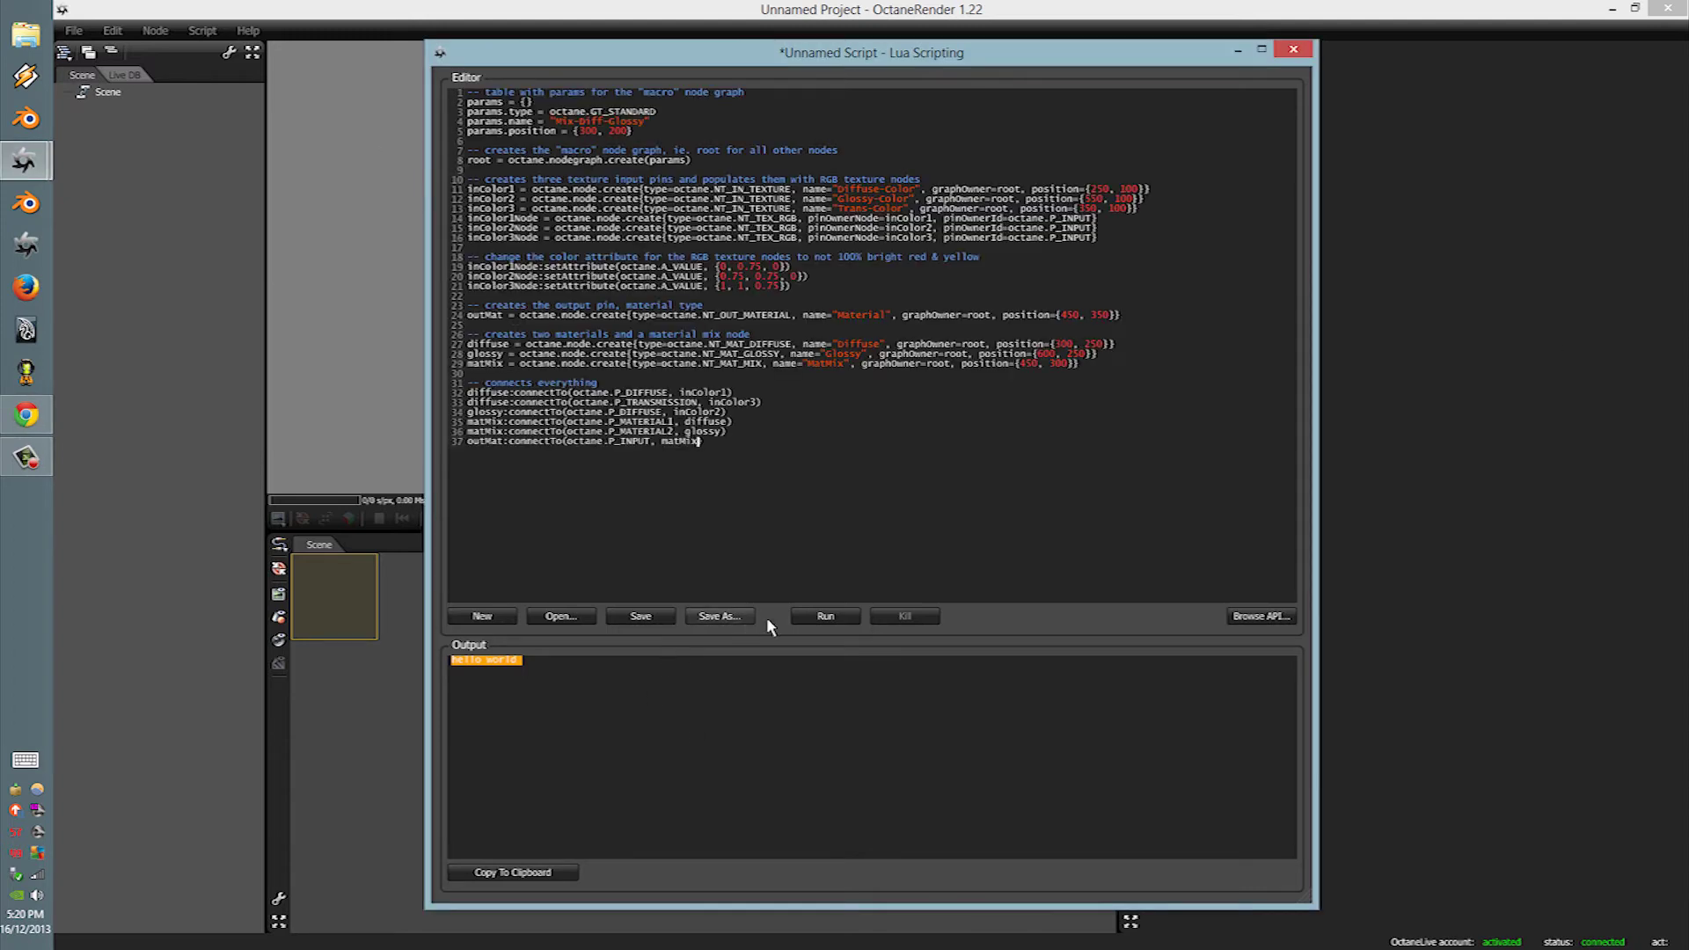
left_click(827, 617)
left_click_drag(689, 60, 1179, 73)
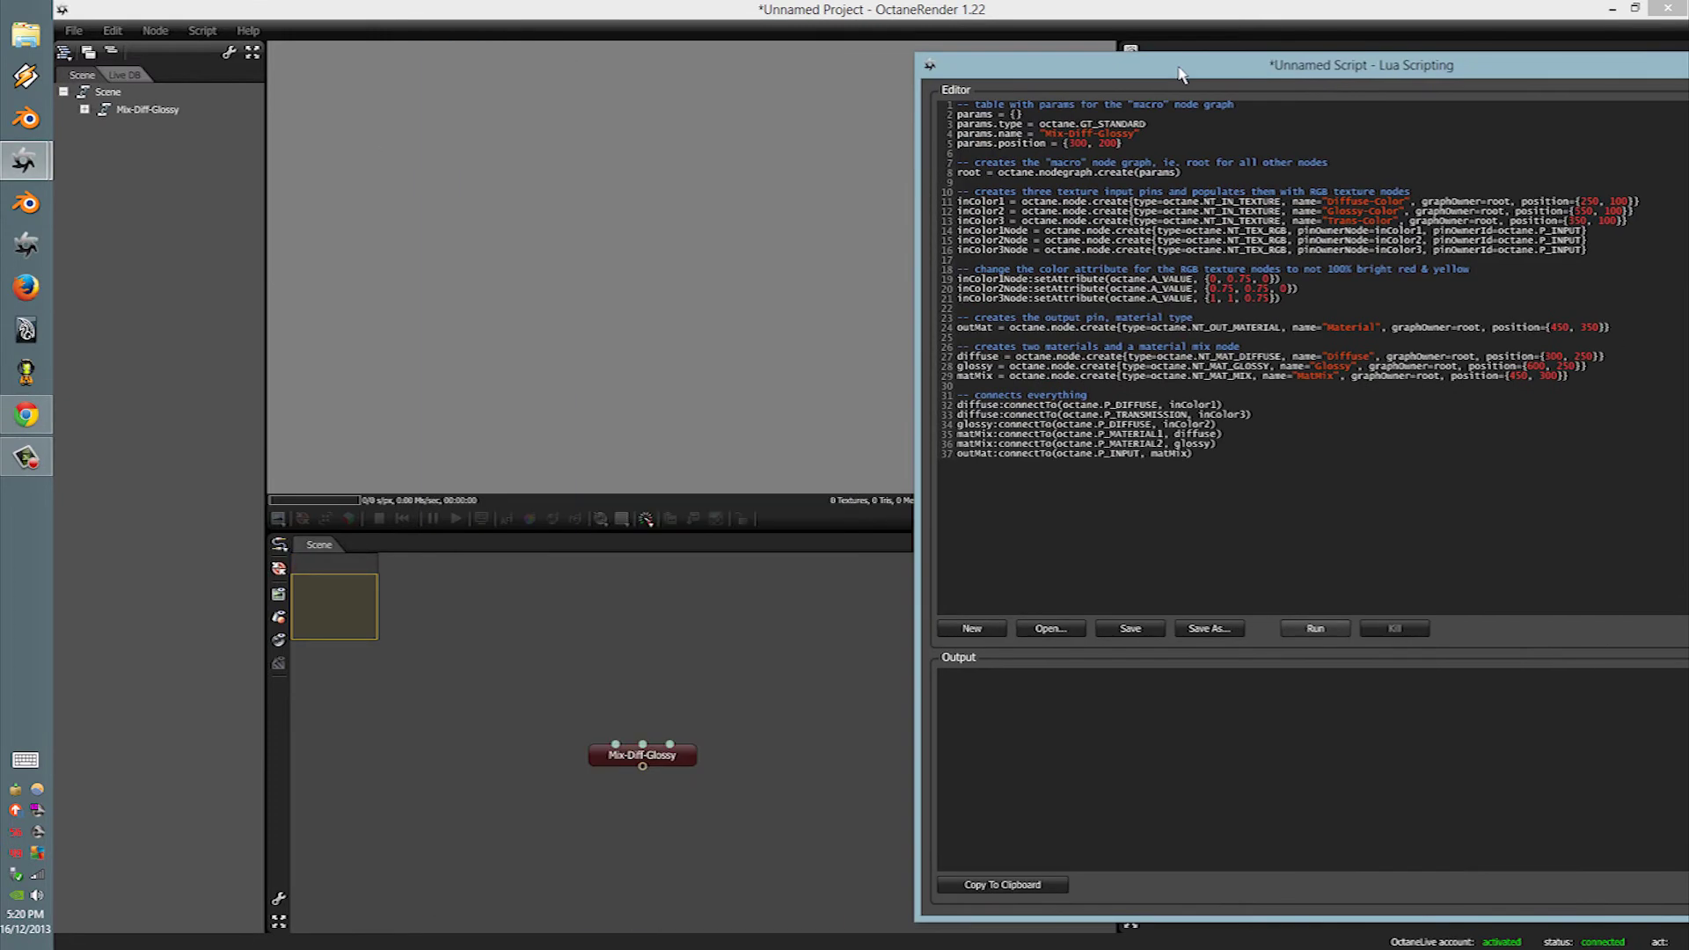
left_click(659, 754)
left_click_drag(660, 755, 644, 735)
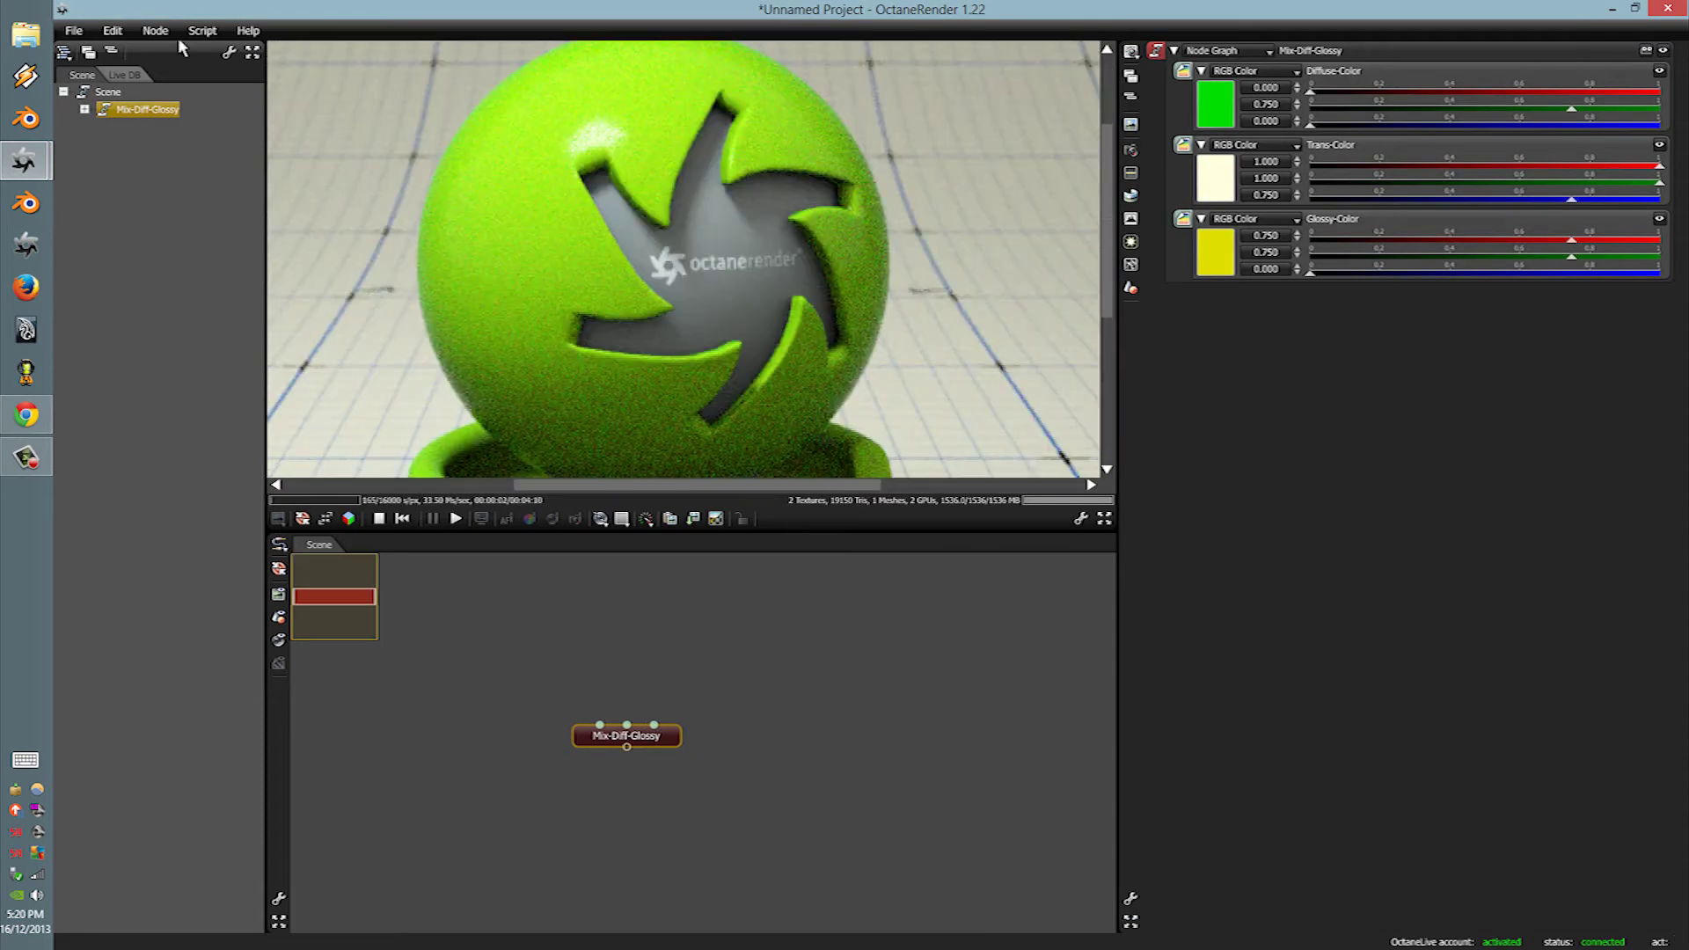
Step: Reopen Lua Scripting, trim and repaste the node-graph script, then close the editor
left_click(202, 30)
left_click(230, 54)
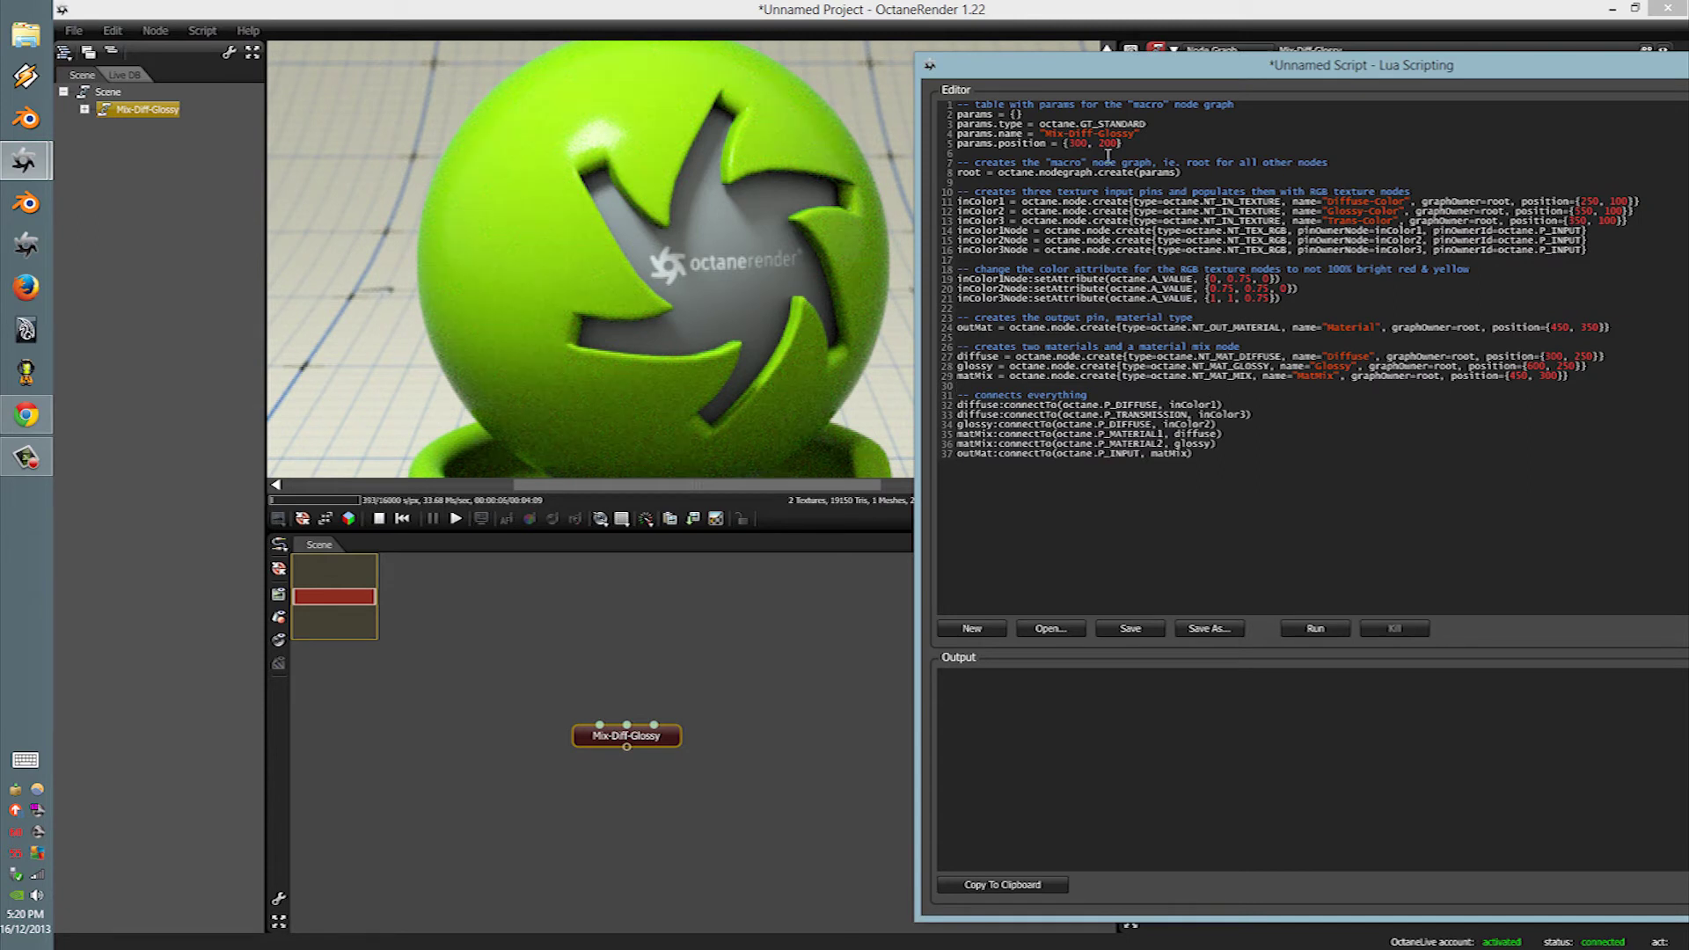
left_click_drag(1193, 454, 908, 167)
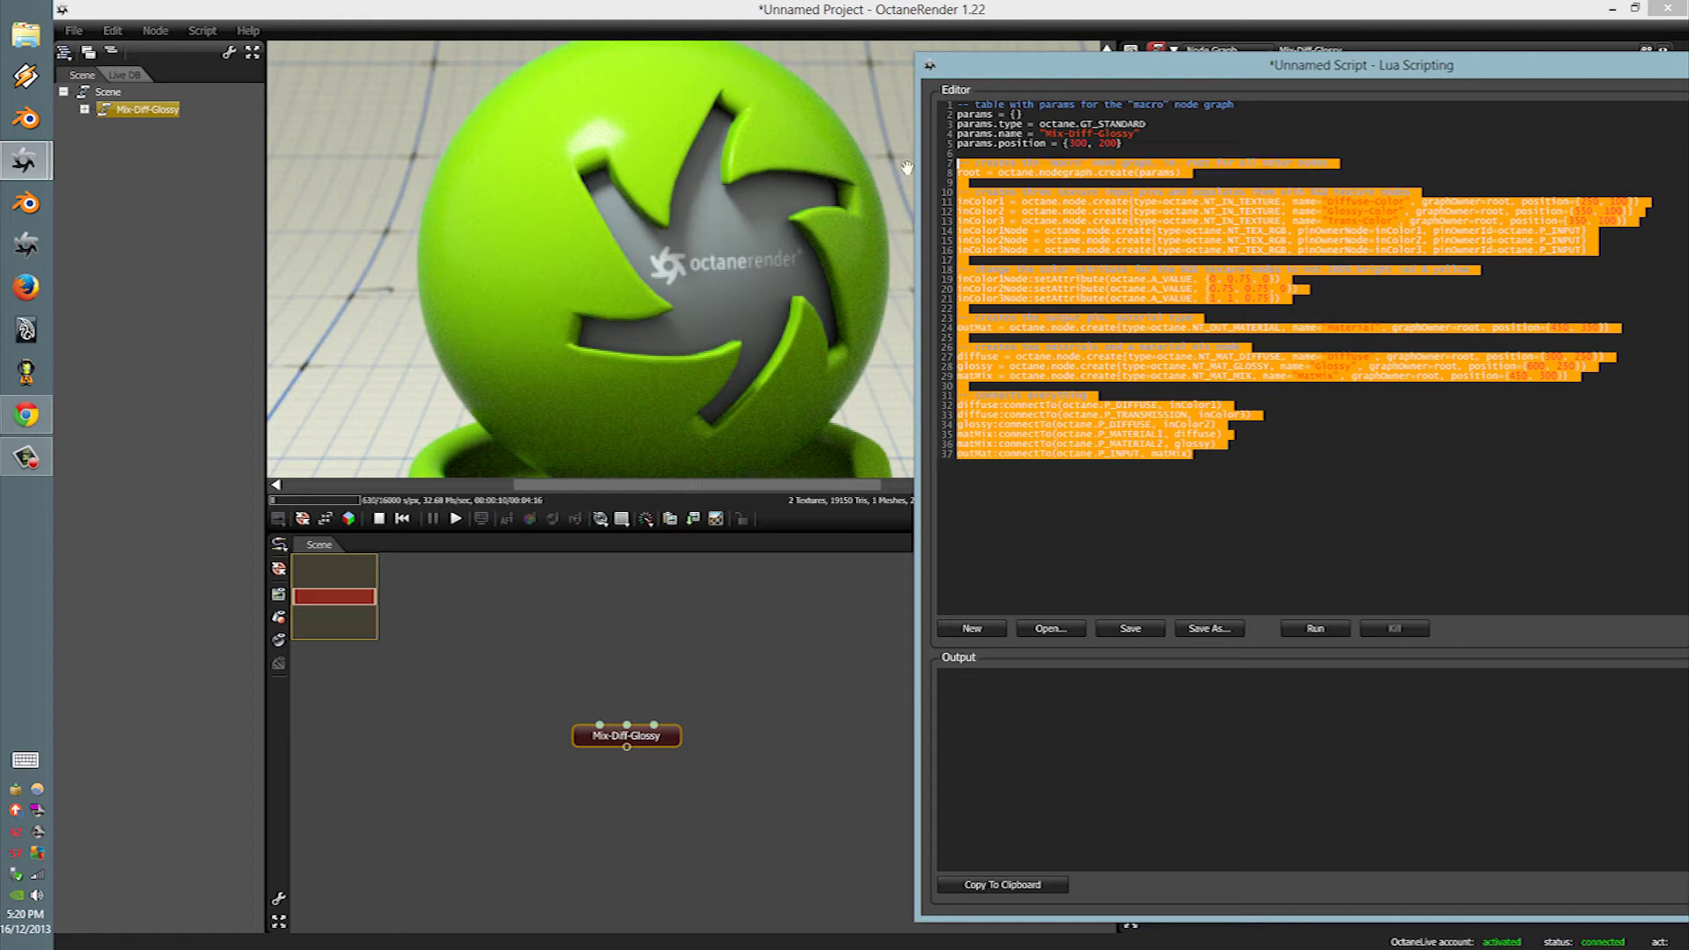
key("Delete")
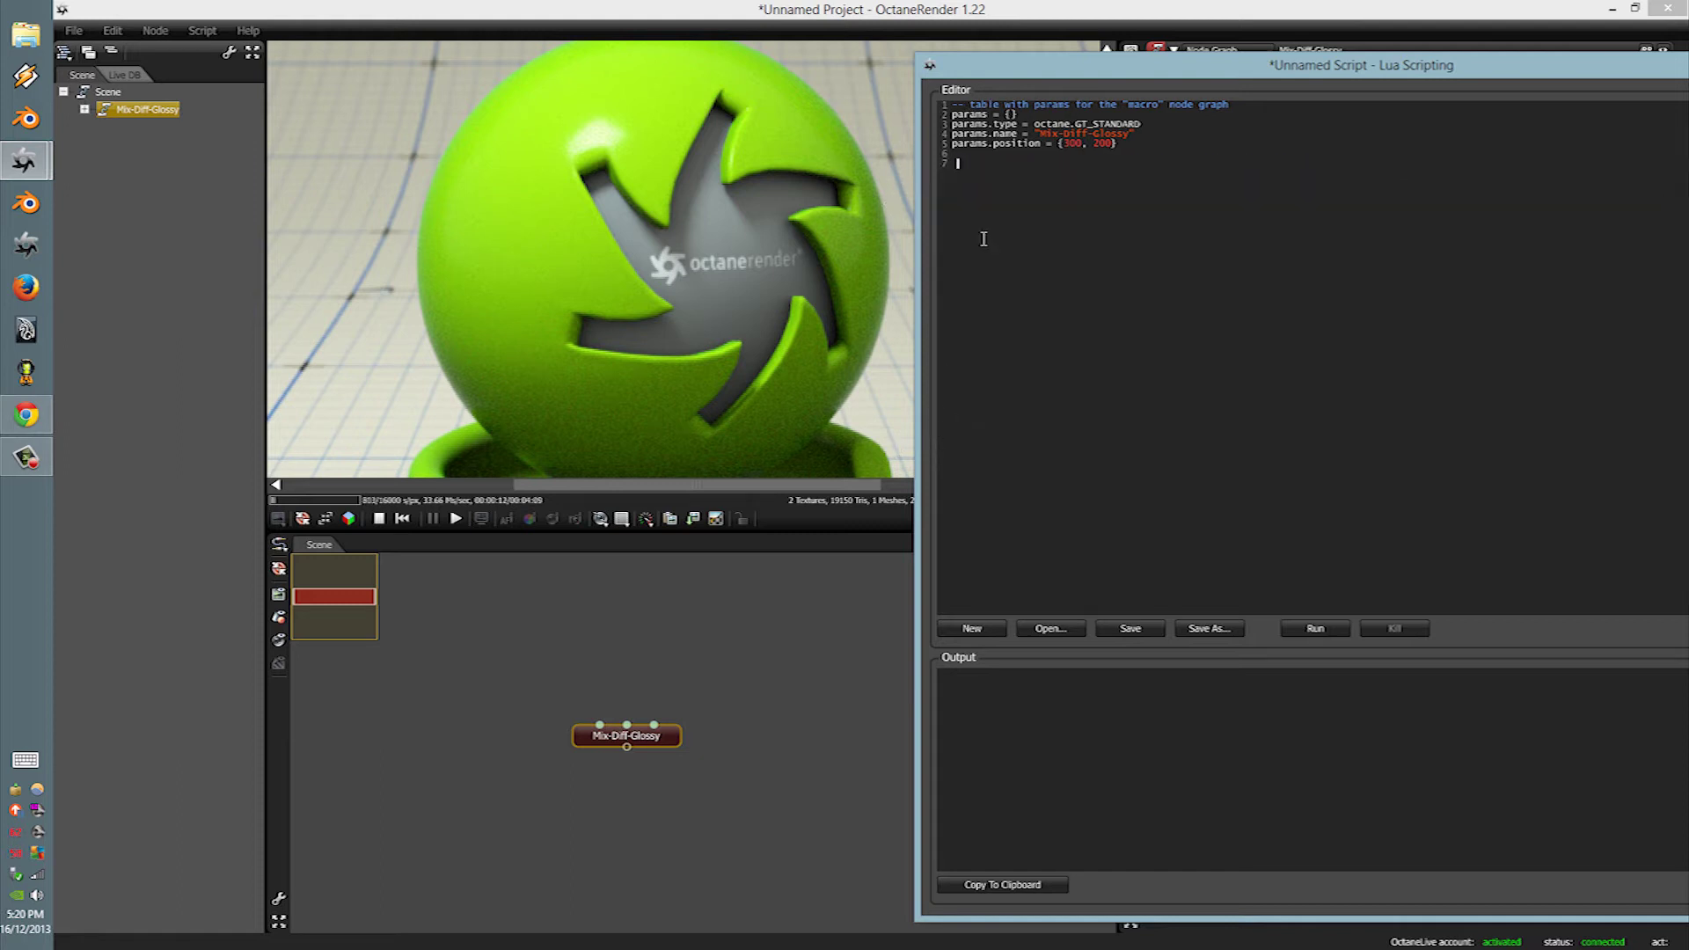
key("BackSpace")
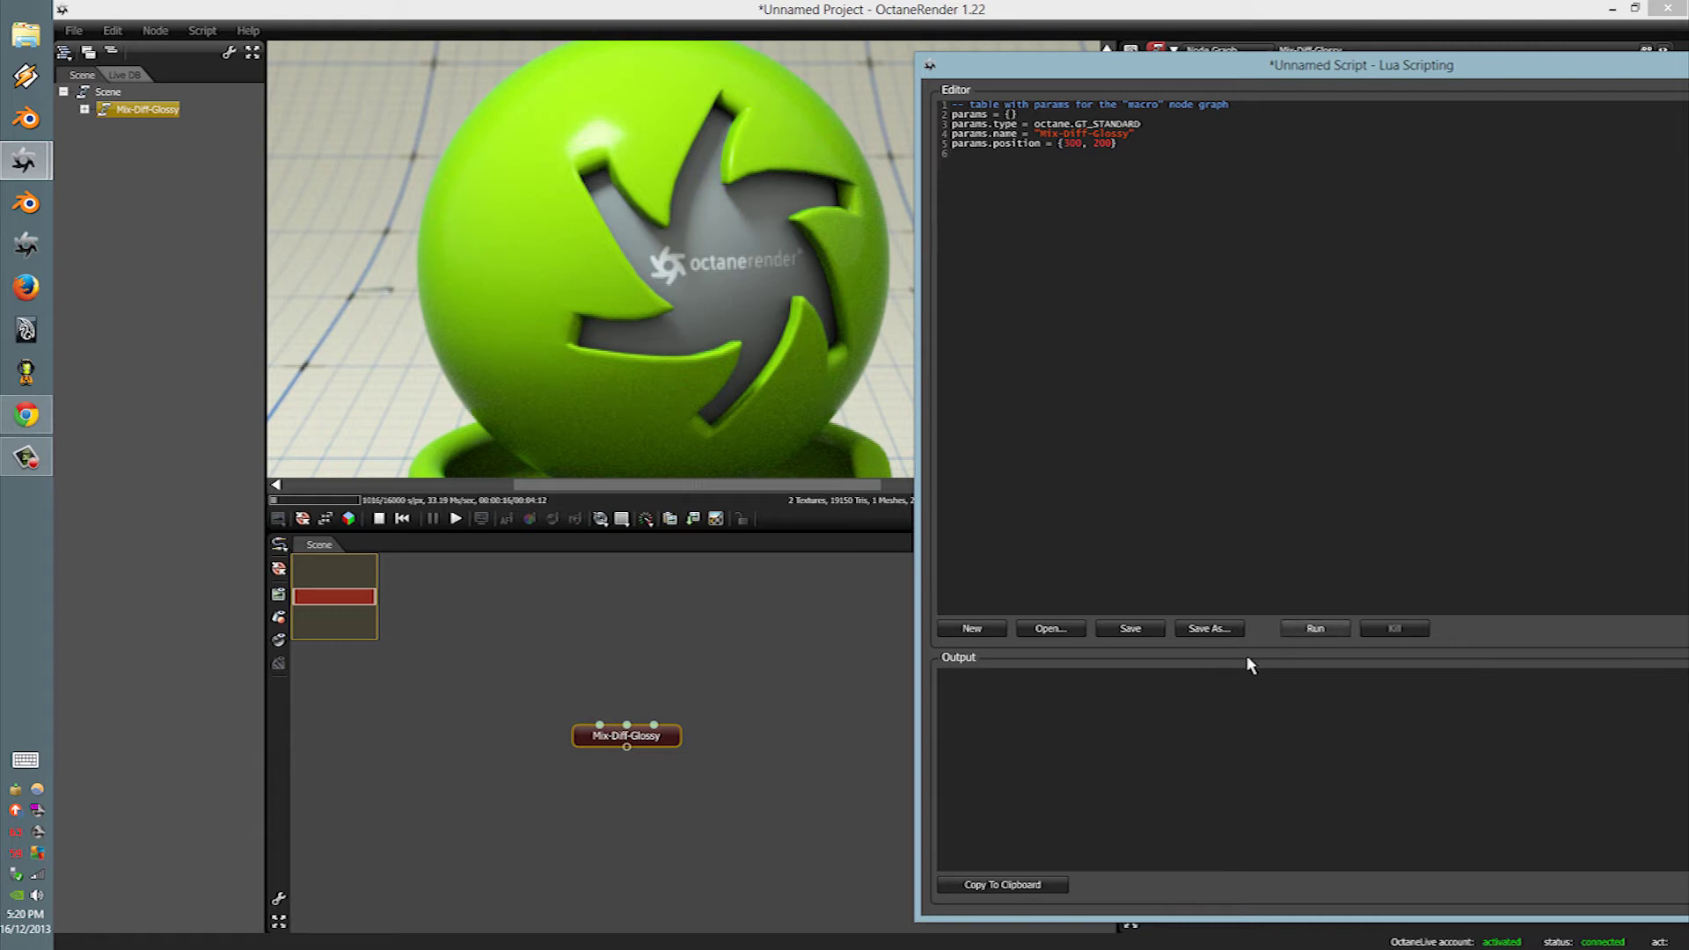
key("ctrl+a")
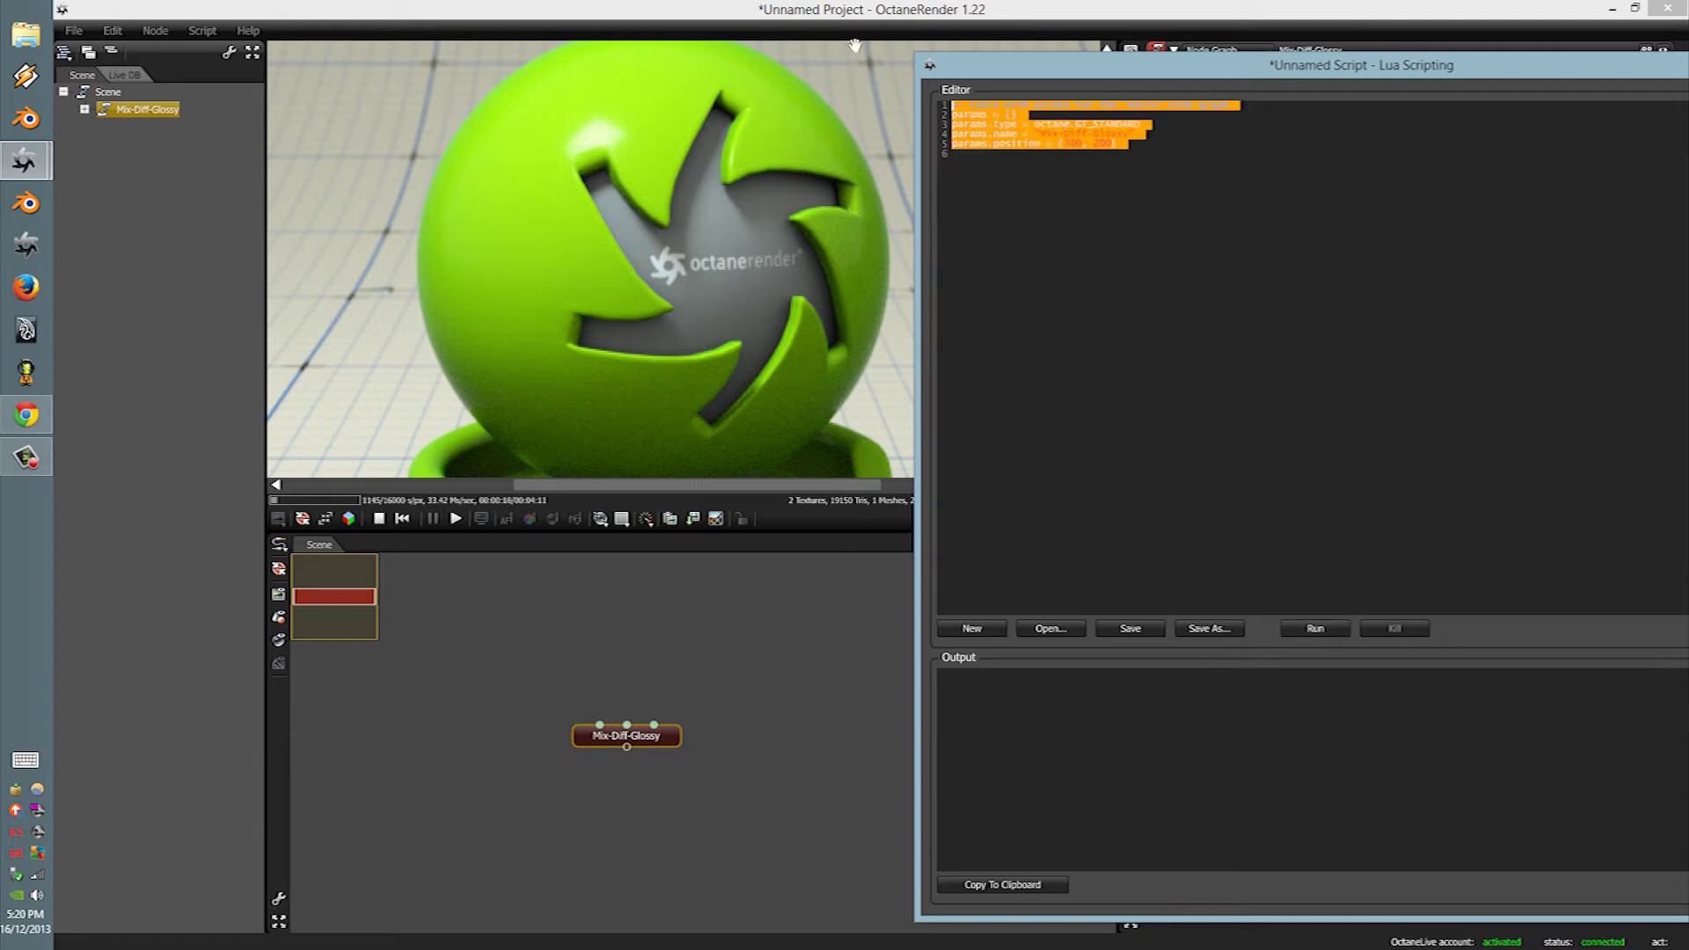
key("ctrl+v")
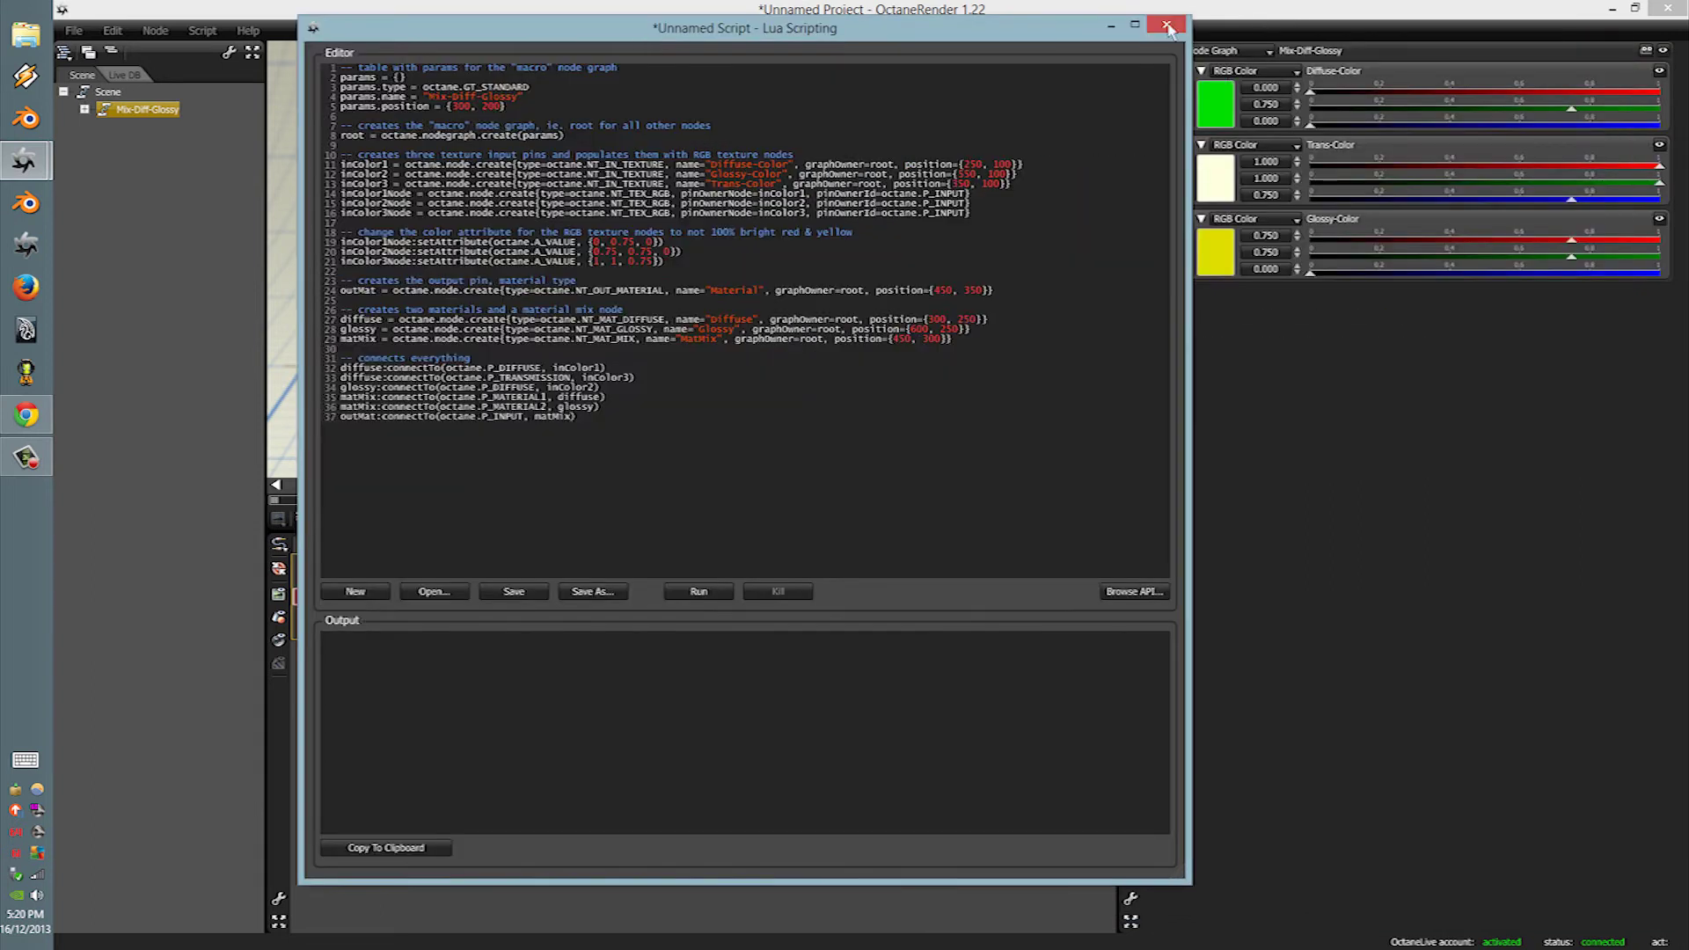
left_click(1168, 27)
left_click(755, 494)
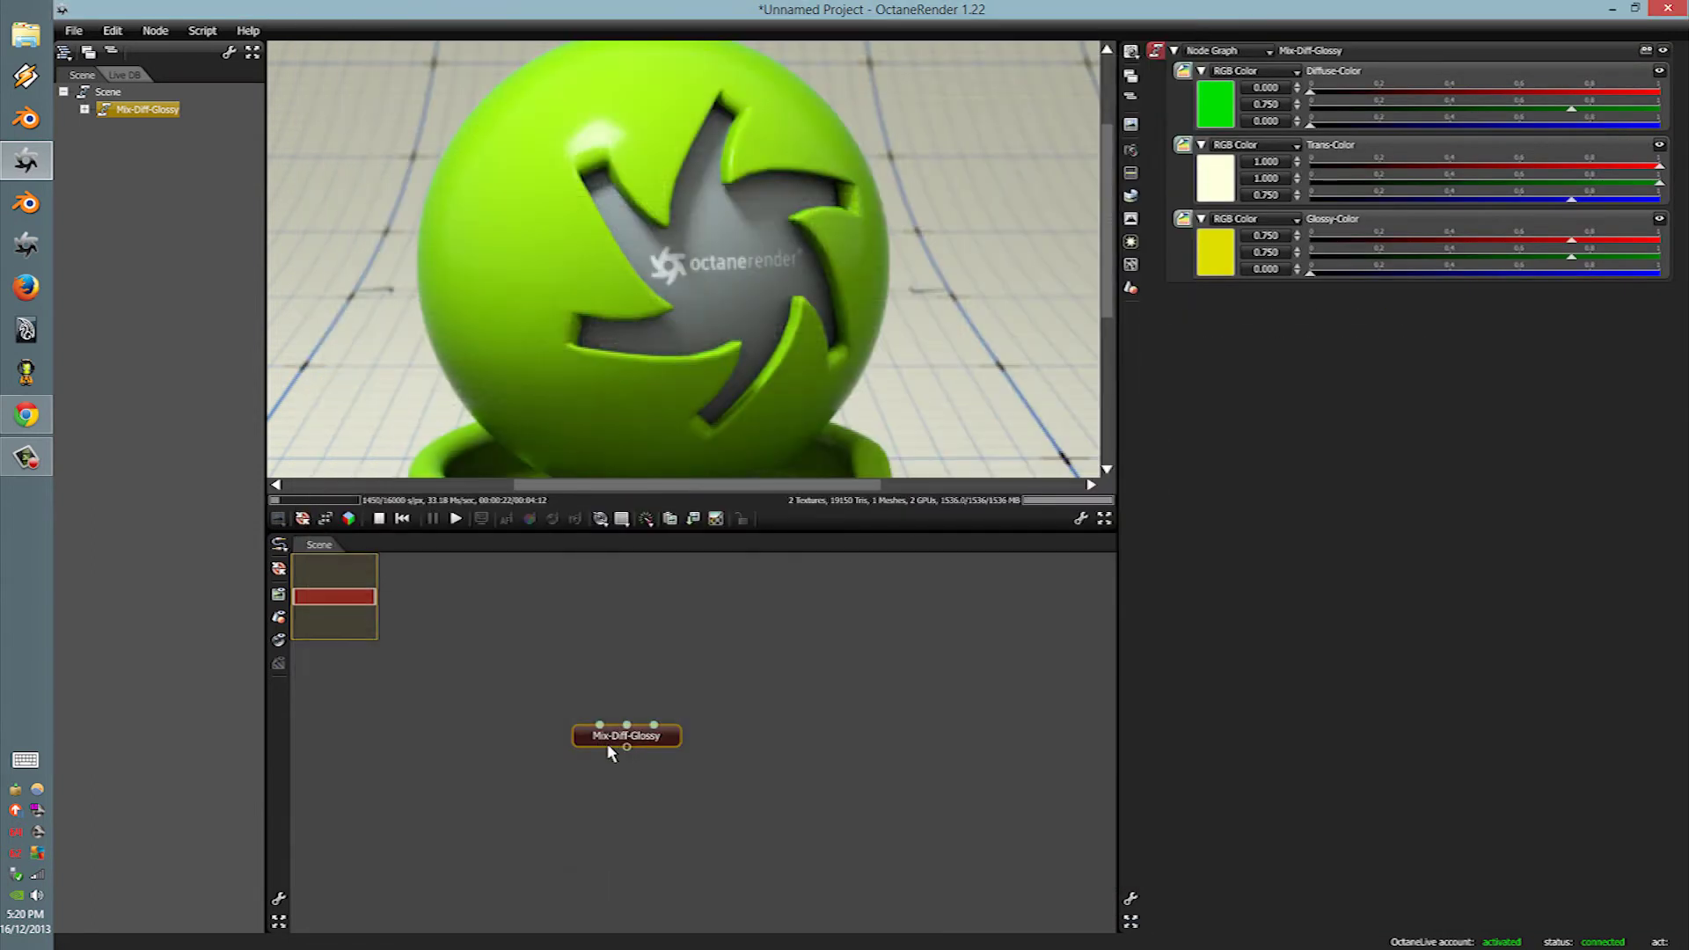
Step: Delete the Mix-Diff-Glossy node and add a Geometry > Mesh node
key("Delete")
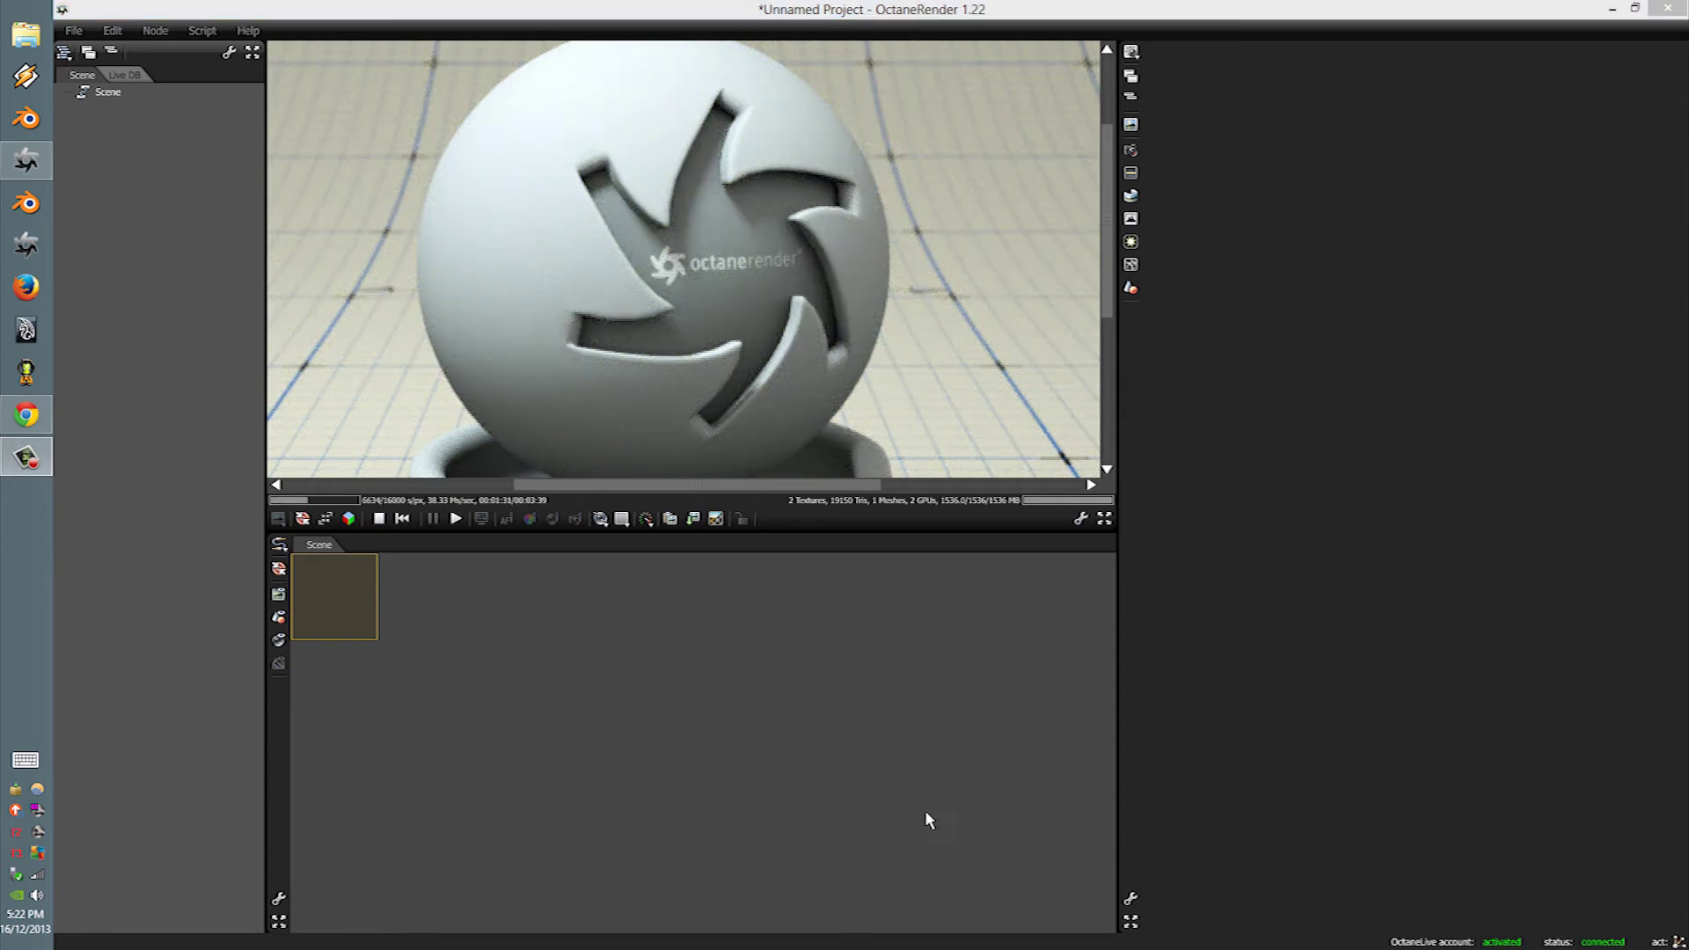
left_click(791, 772)
right_click(426, 658)
left_click(618, 641)
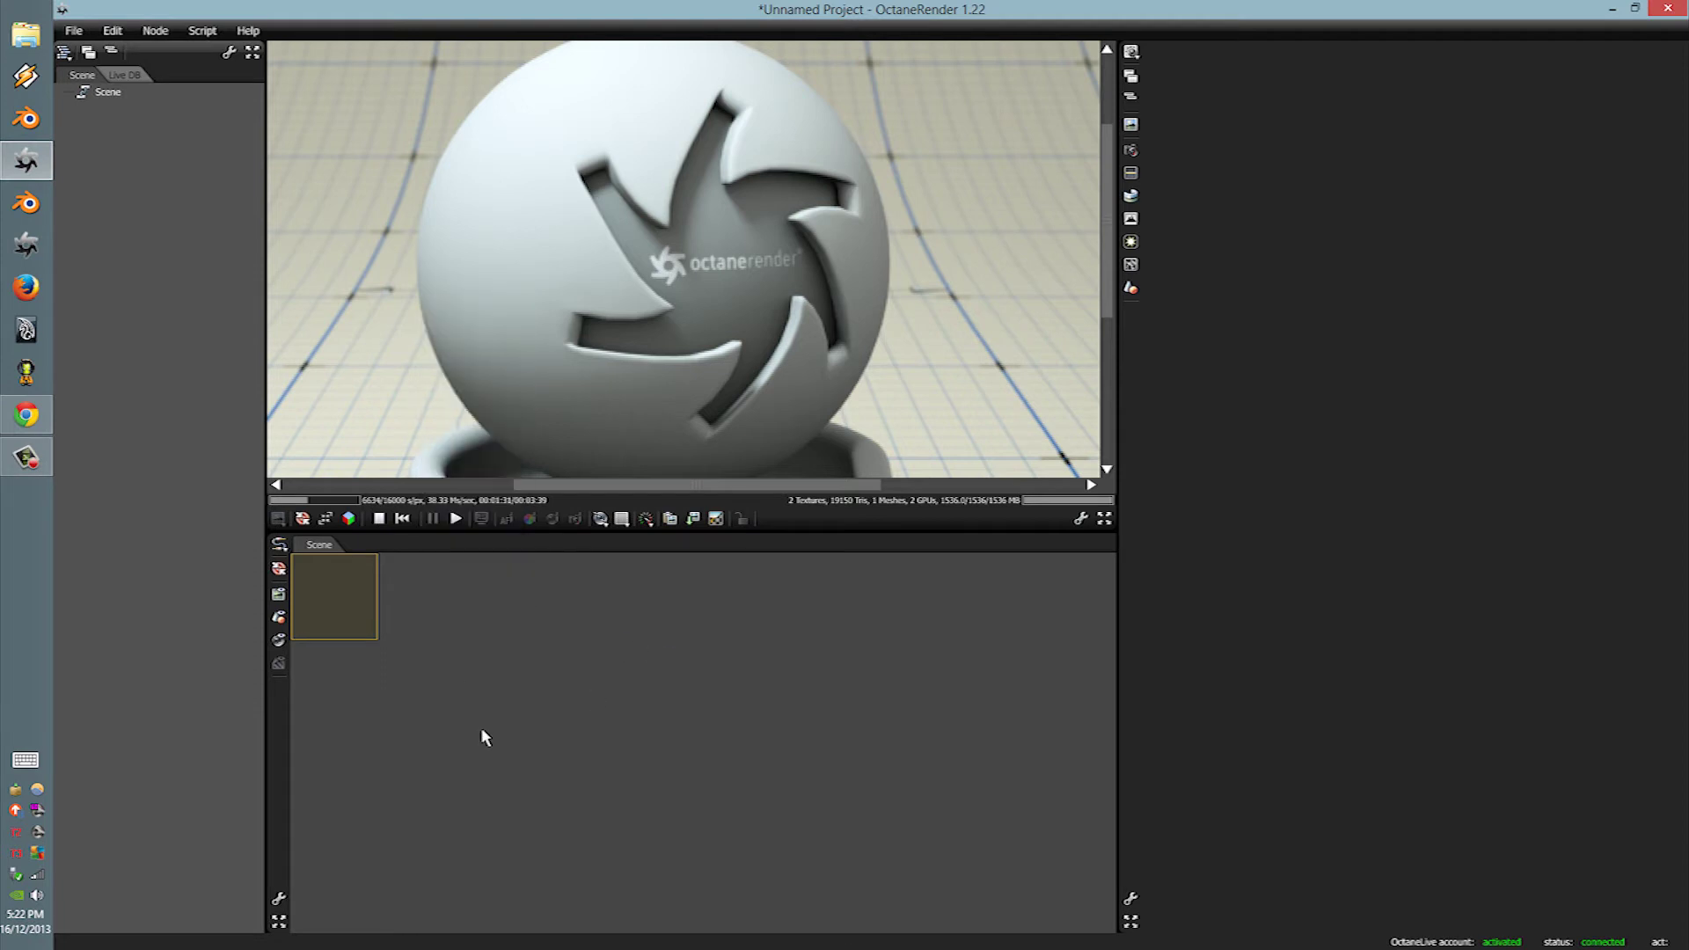
right_click(483, 735)
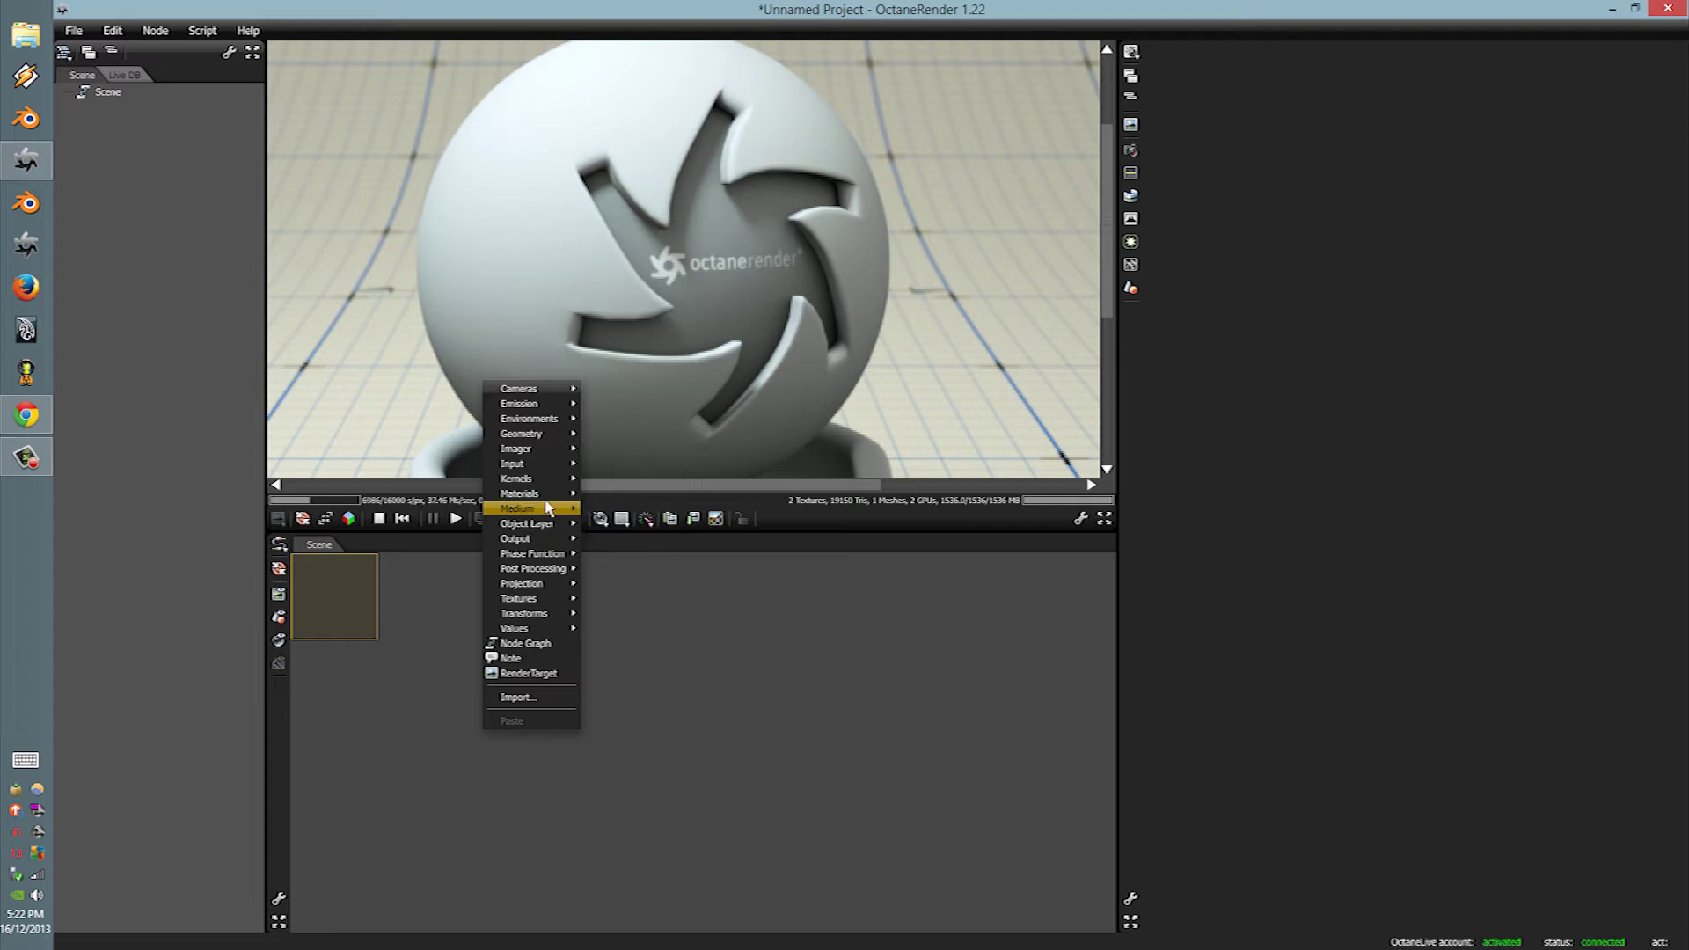
mouse_move(507, 450)
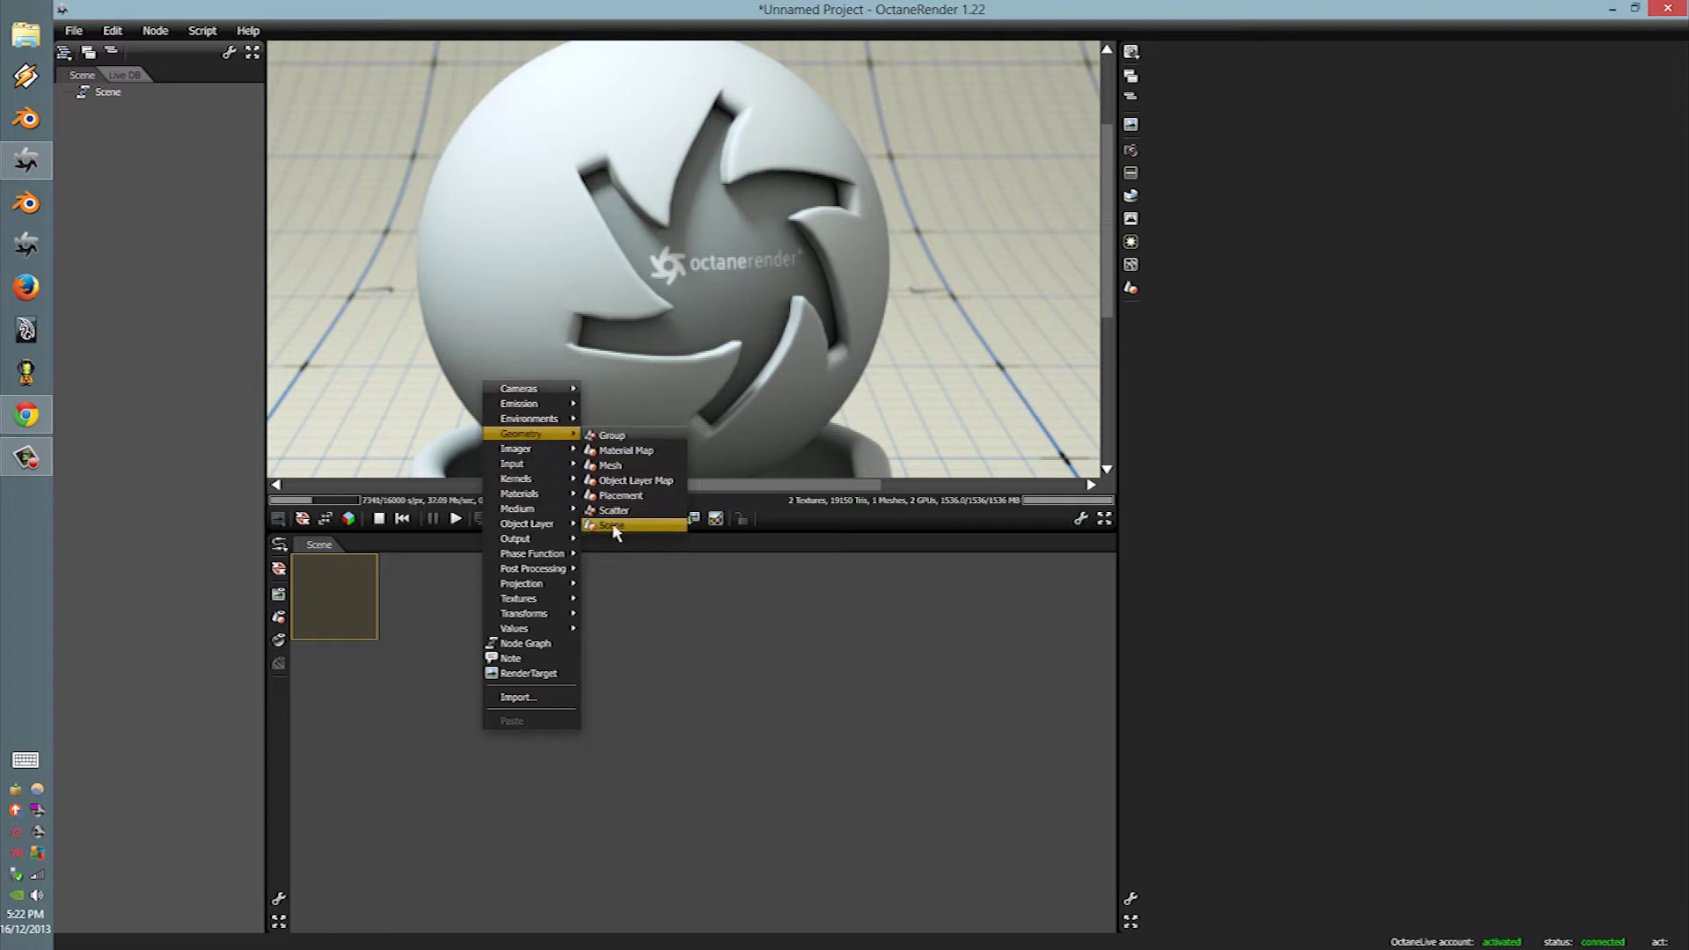
left_click(616, 466)
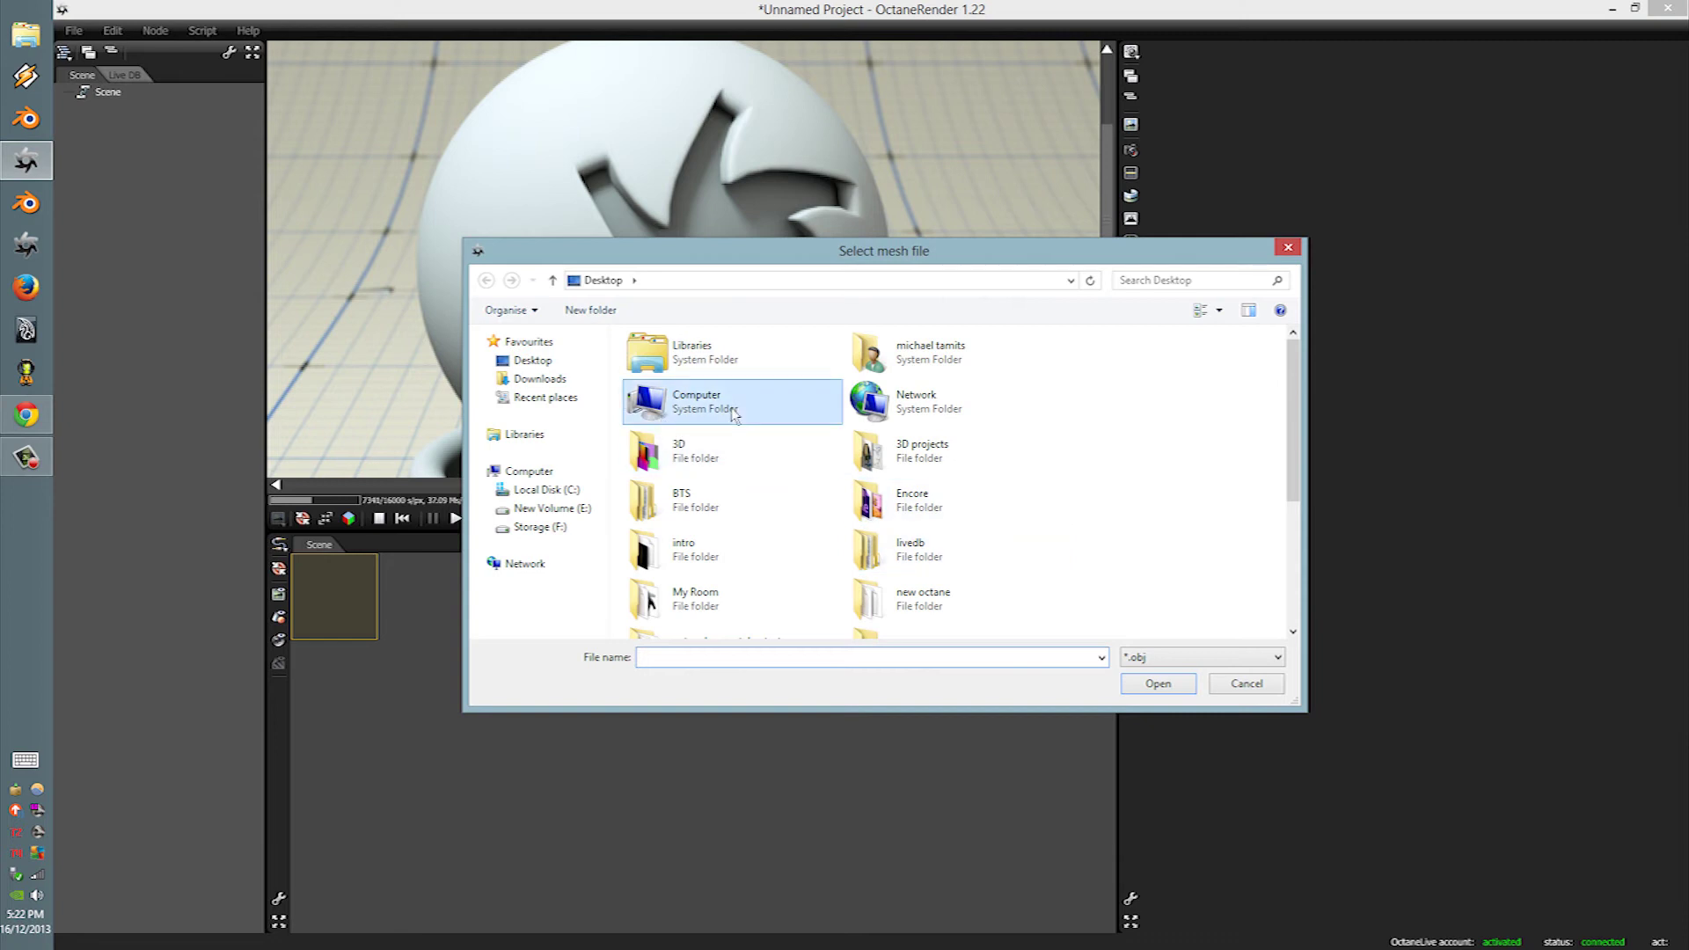
Step: Load 1.obj from the new octane folder as the mesh
scroll(773, 573, "down", 3)
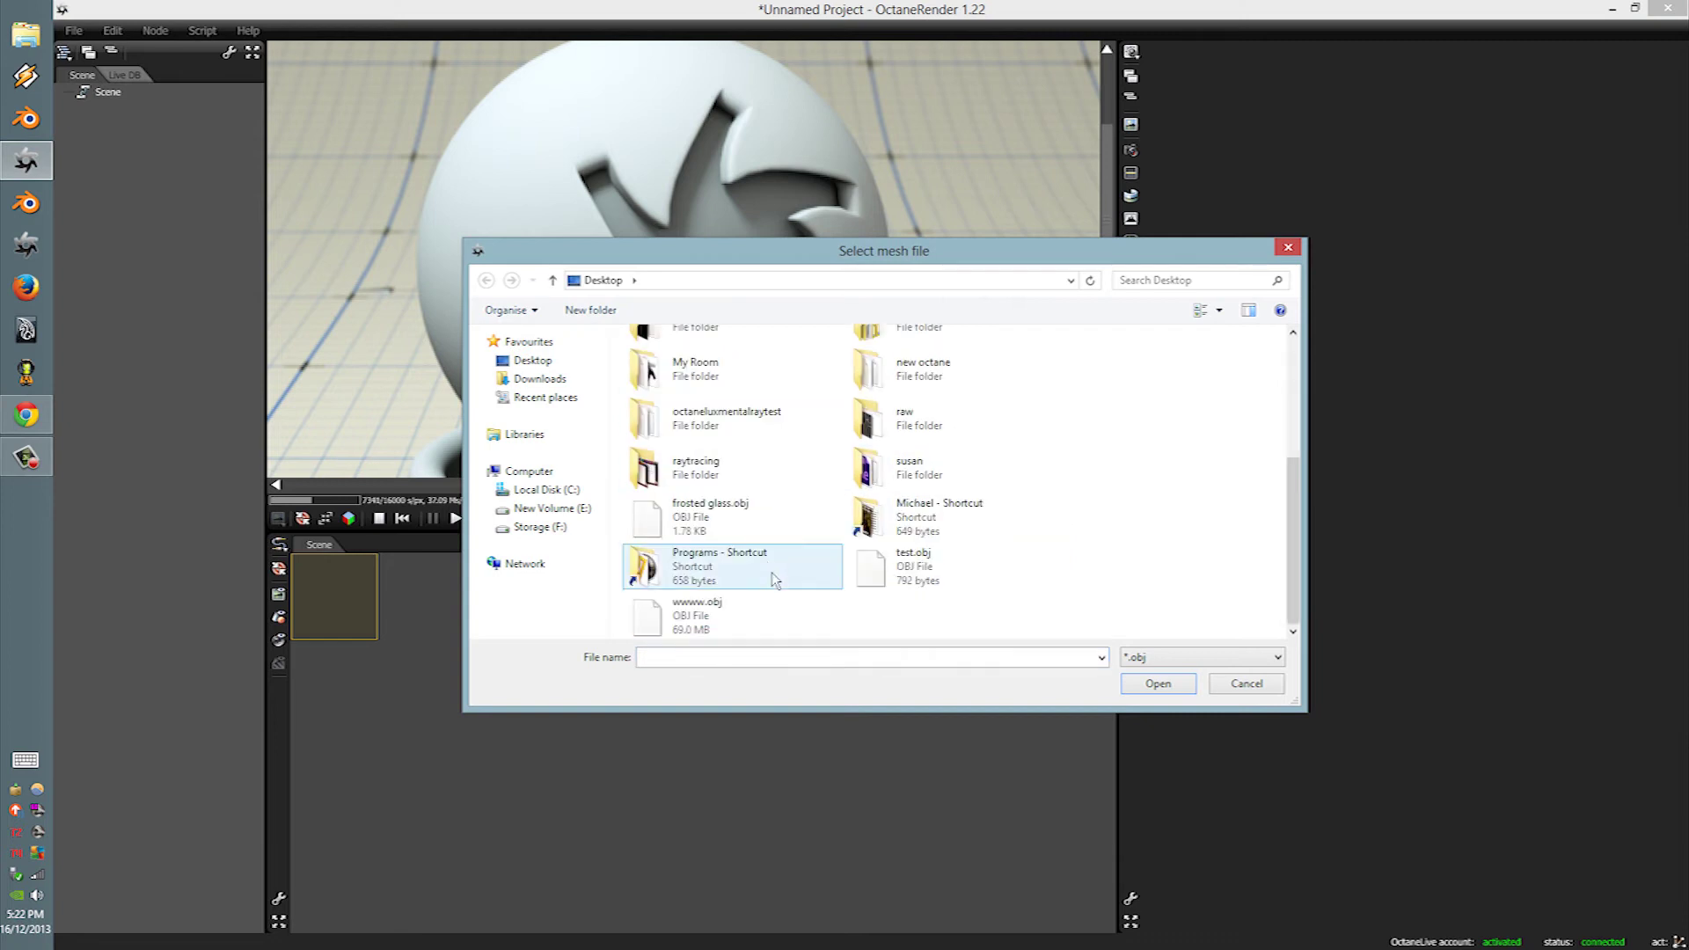
left_click(921, 585)
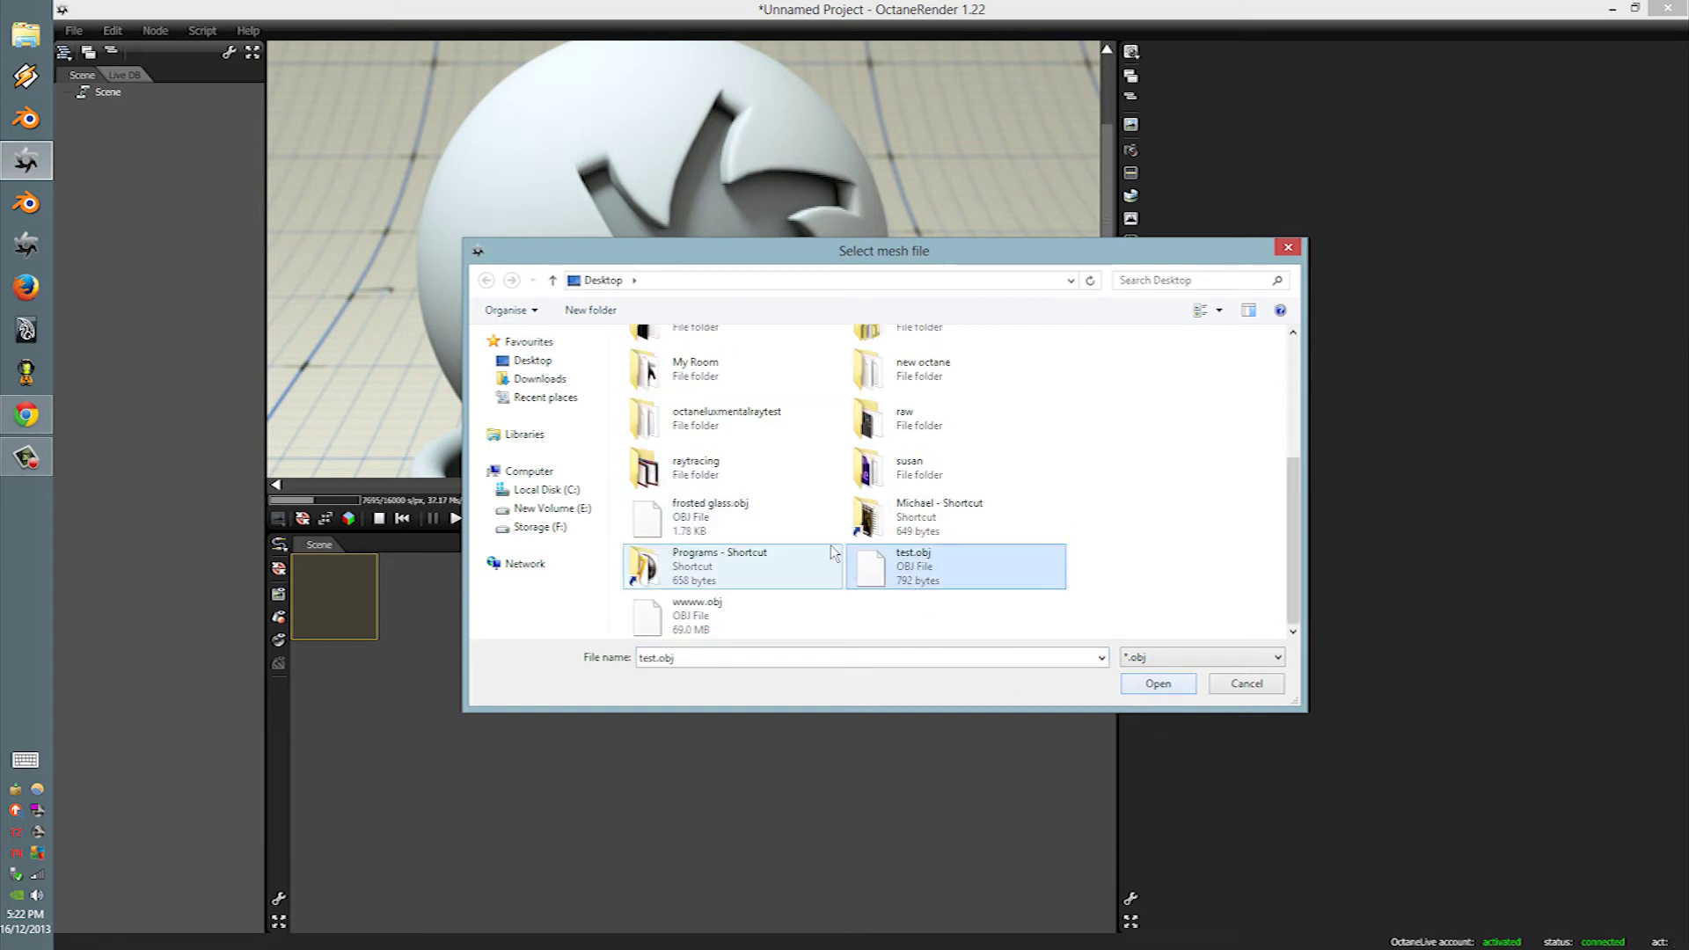
left_click(897, 467)
scroll(898, 493, "up", 3)
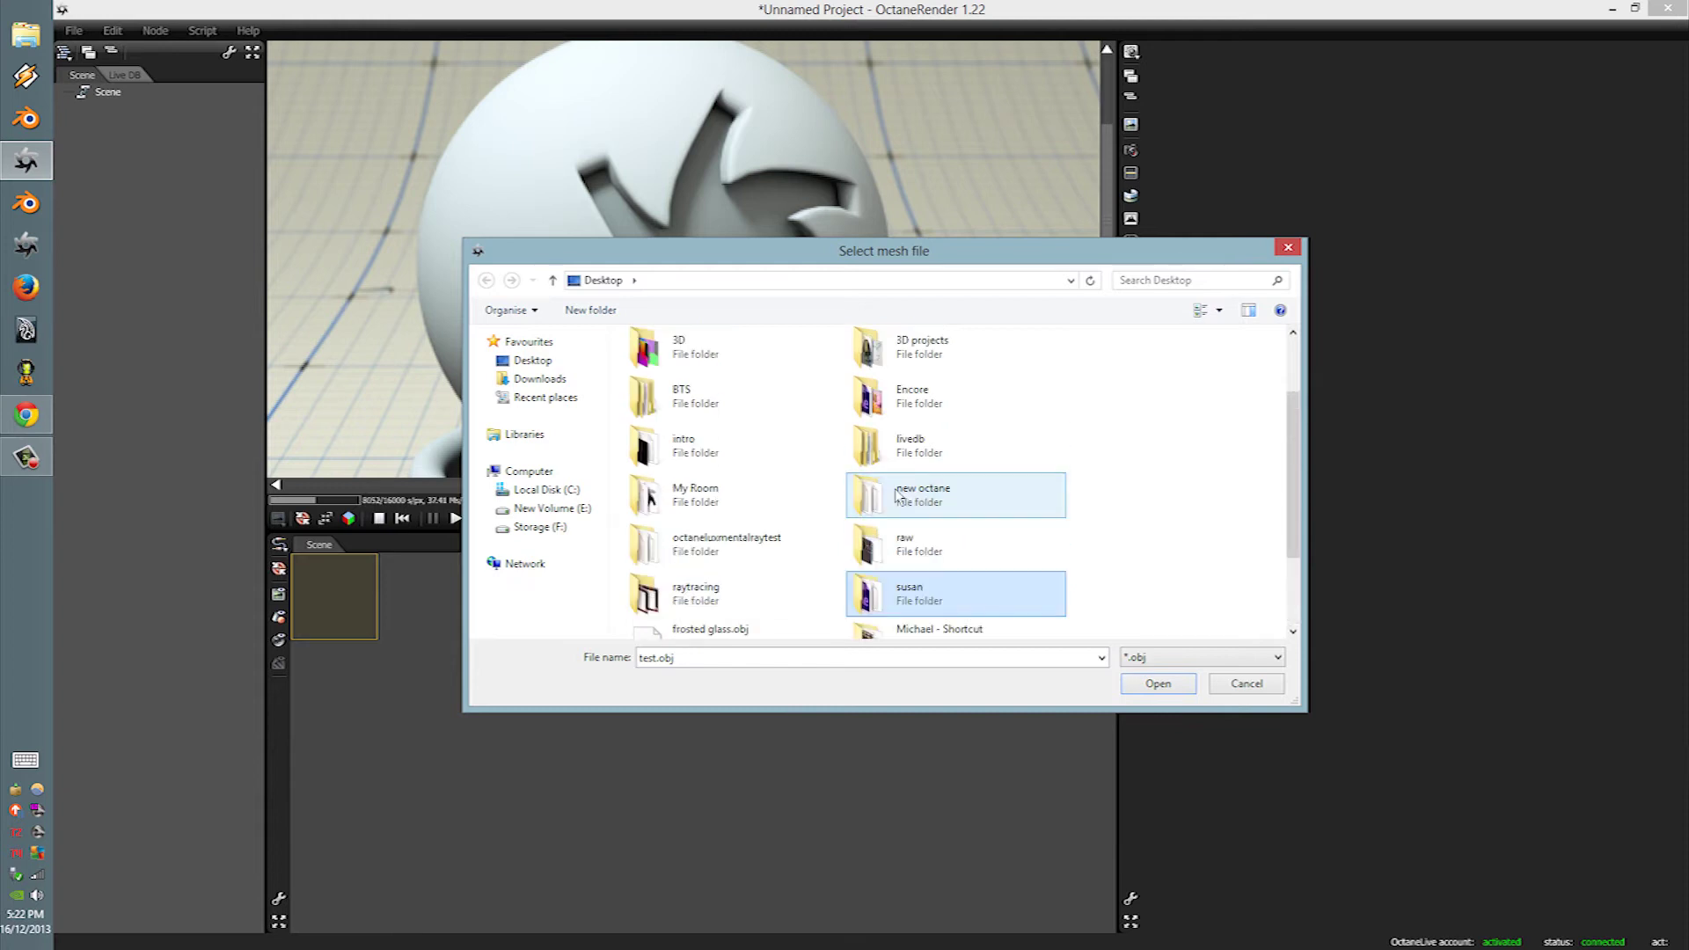
double_click(897, 495)
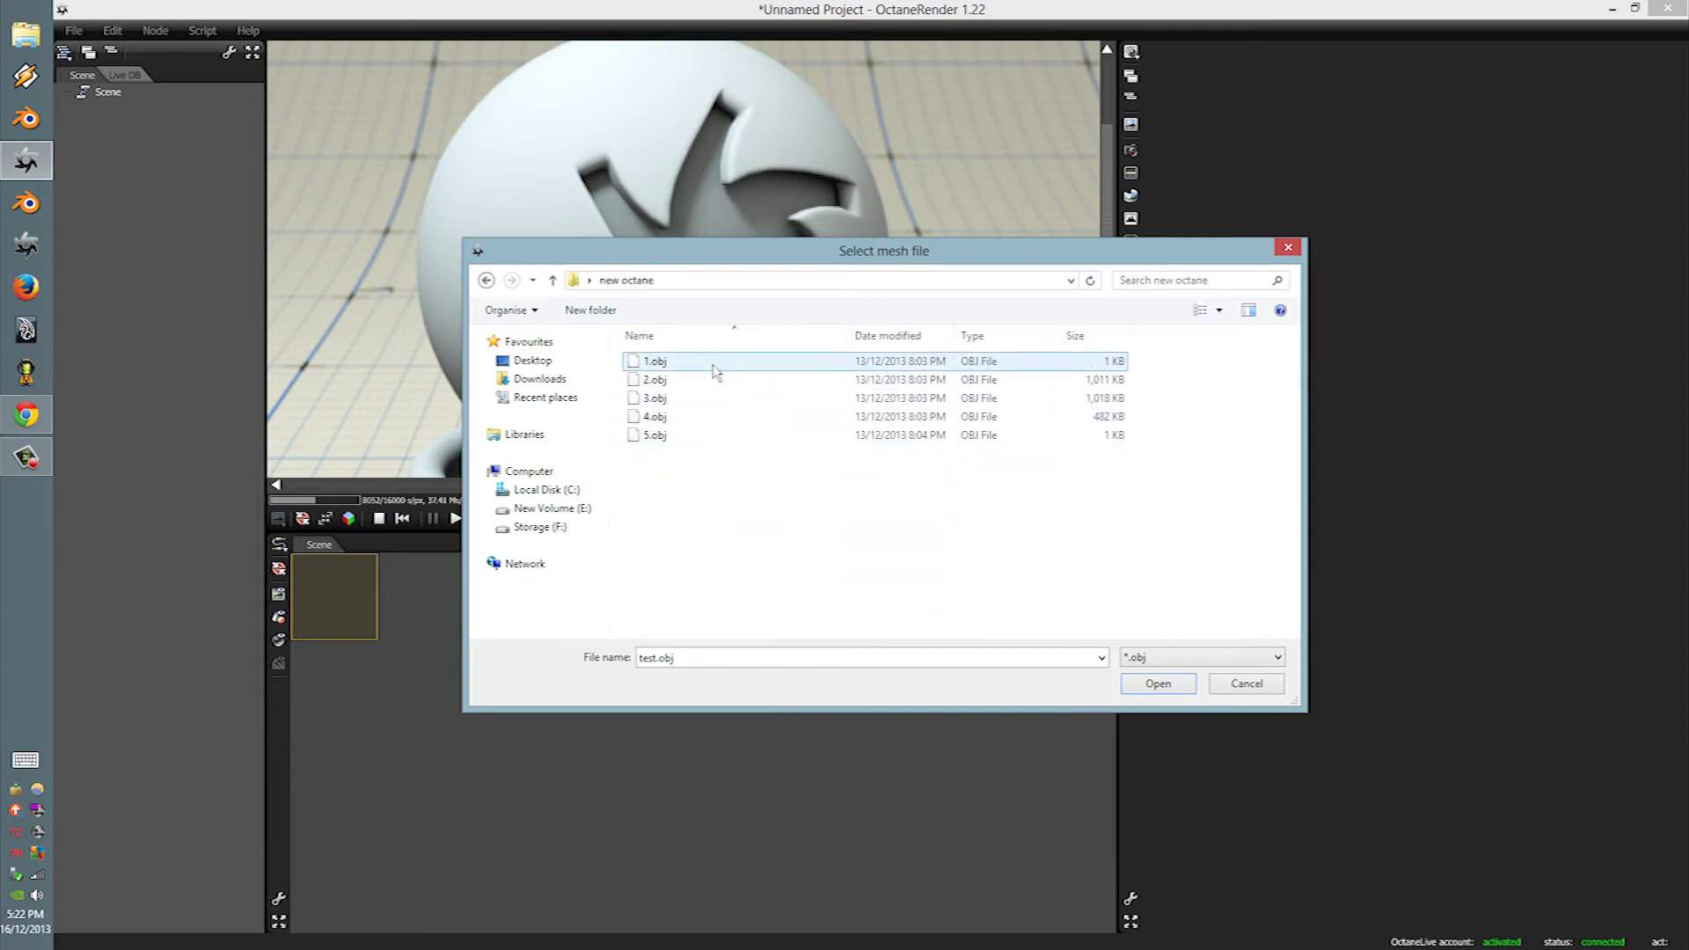
left_click(716, 371)
double_click(716, 371)
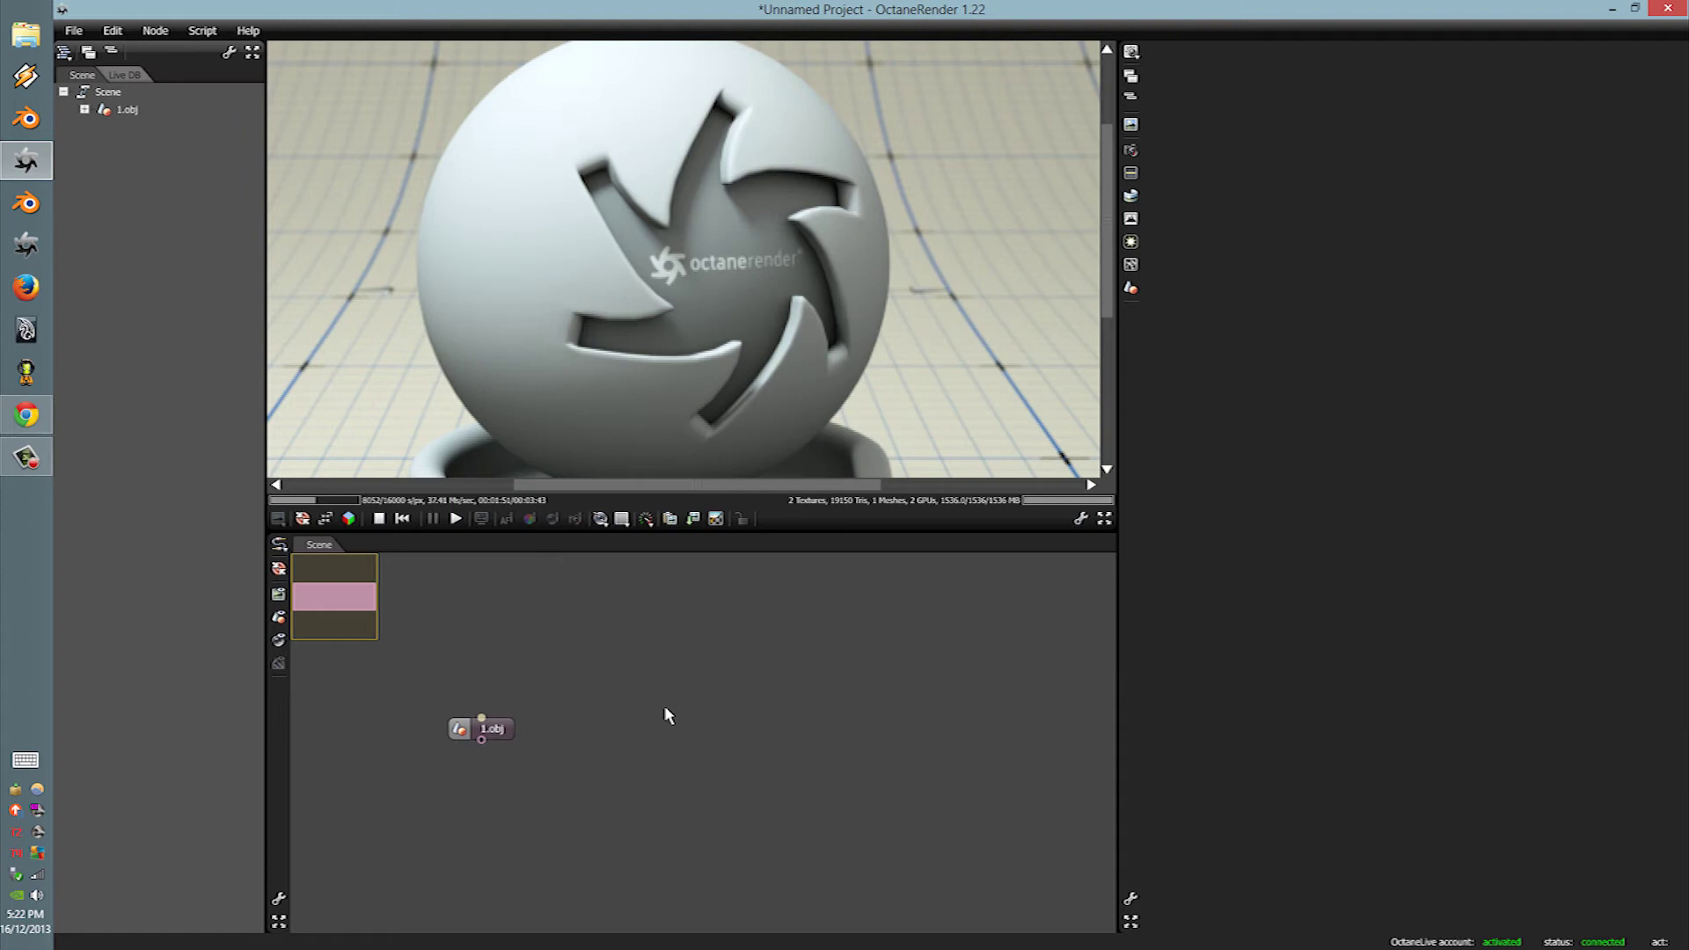
Step: Browse the node menu without adding anything, then zoom out and tilt the render camera
right_click(666, 715)
mouse_move(729, 510)
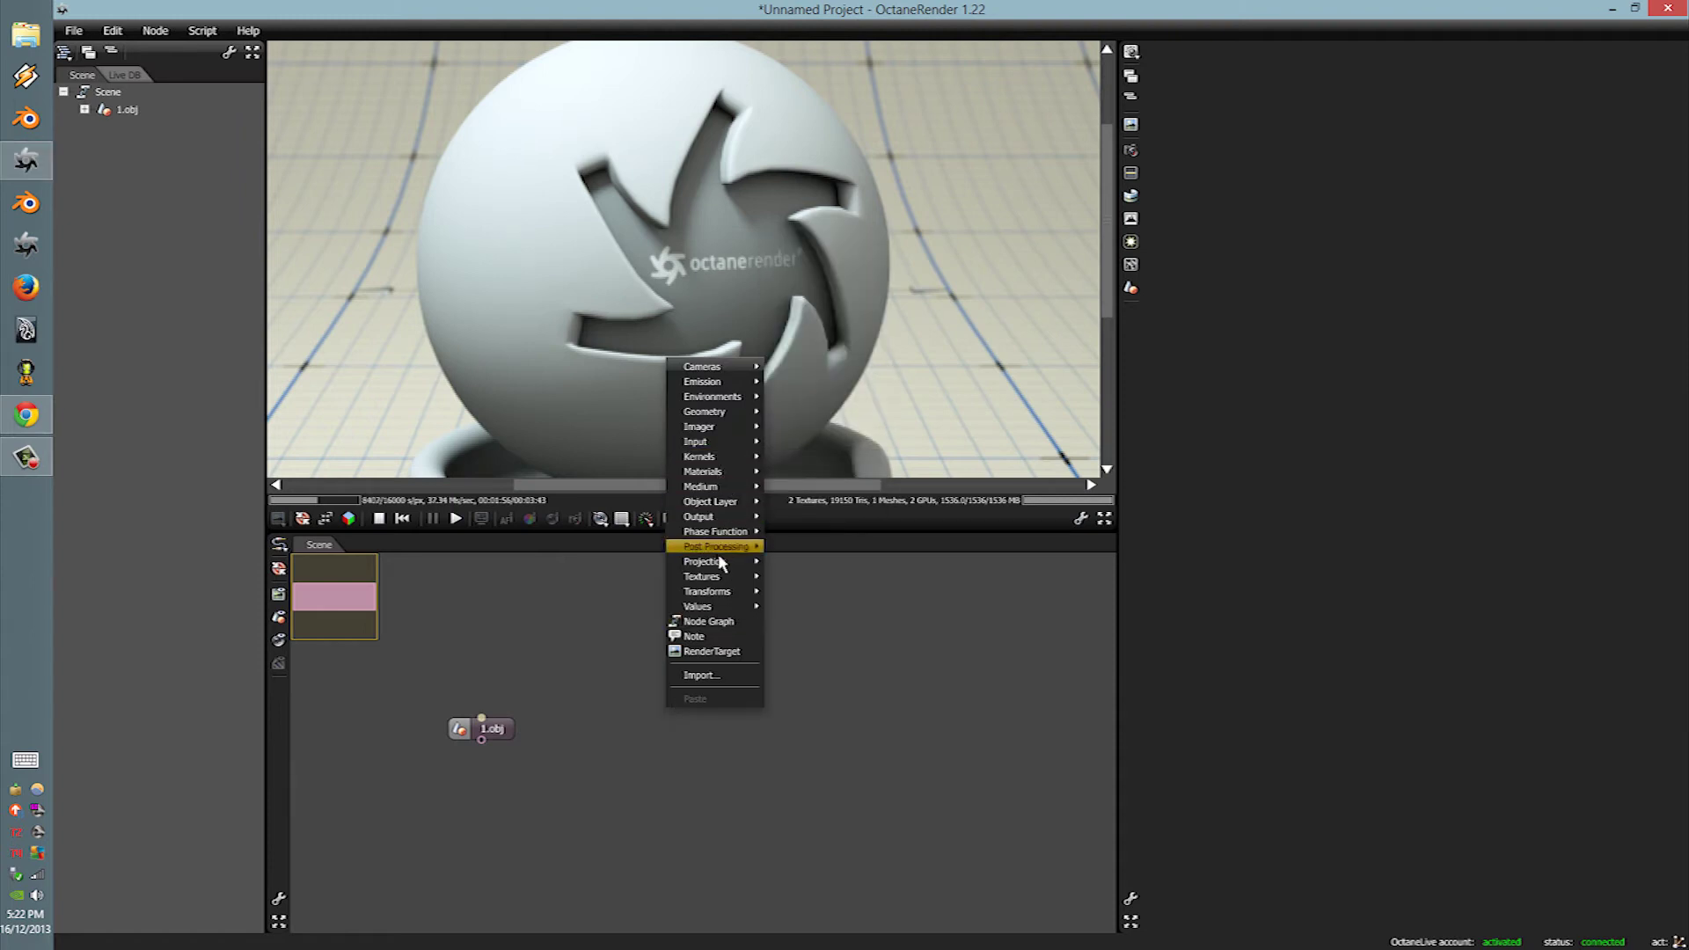
mouse_move(716, 412)
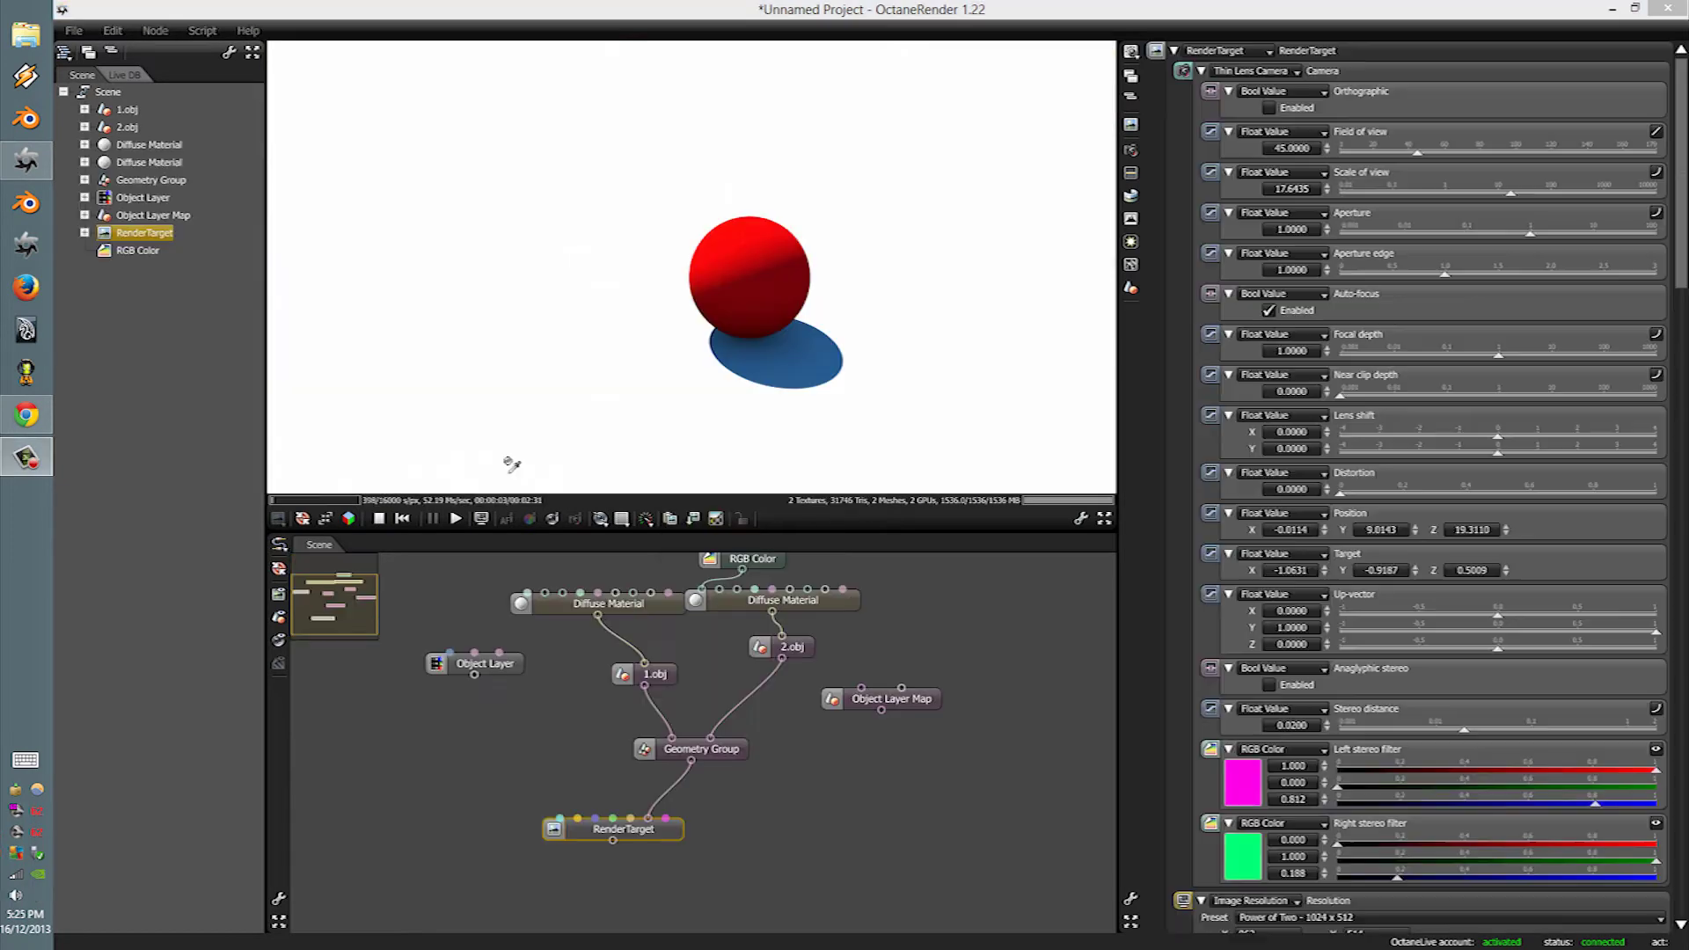
left_click(846, 779)
scroll(799, 278, "down", 5)
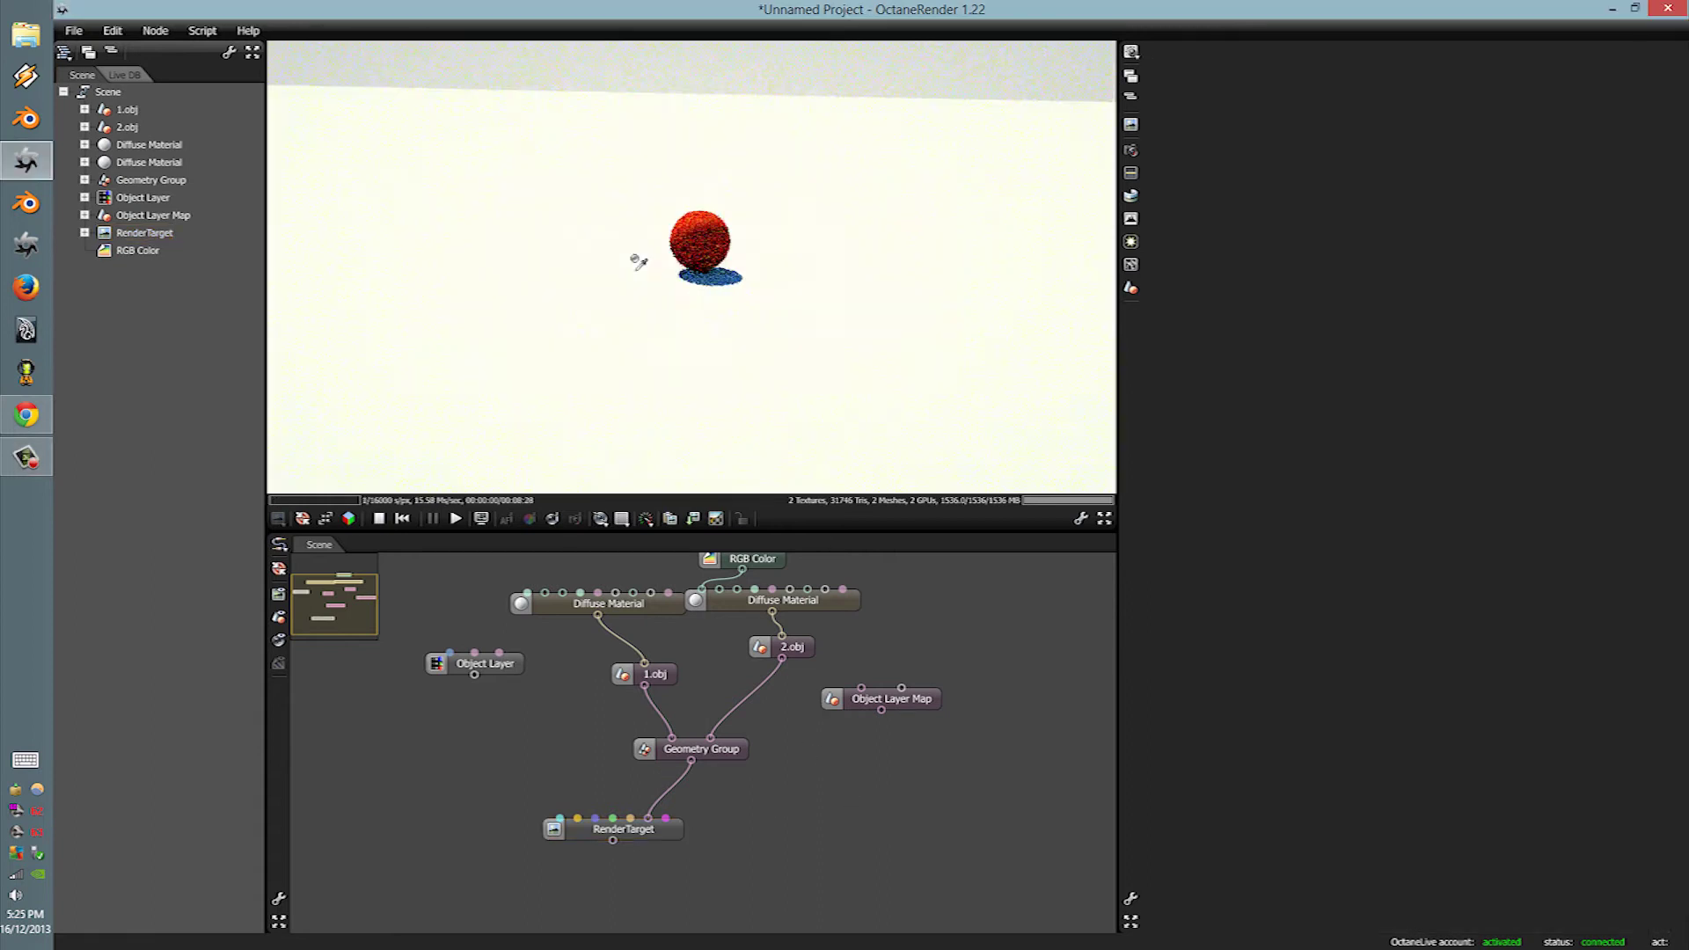
left_click_drag(633, 256, 747, 320)
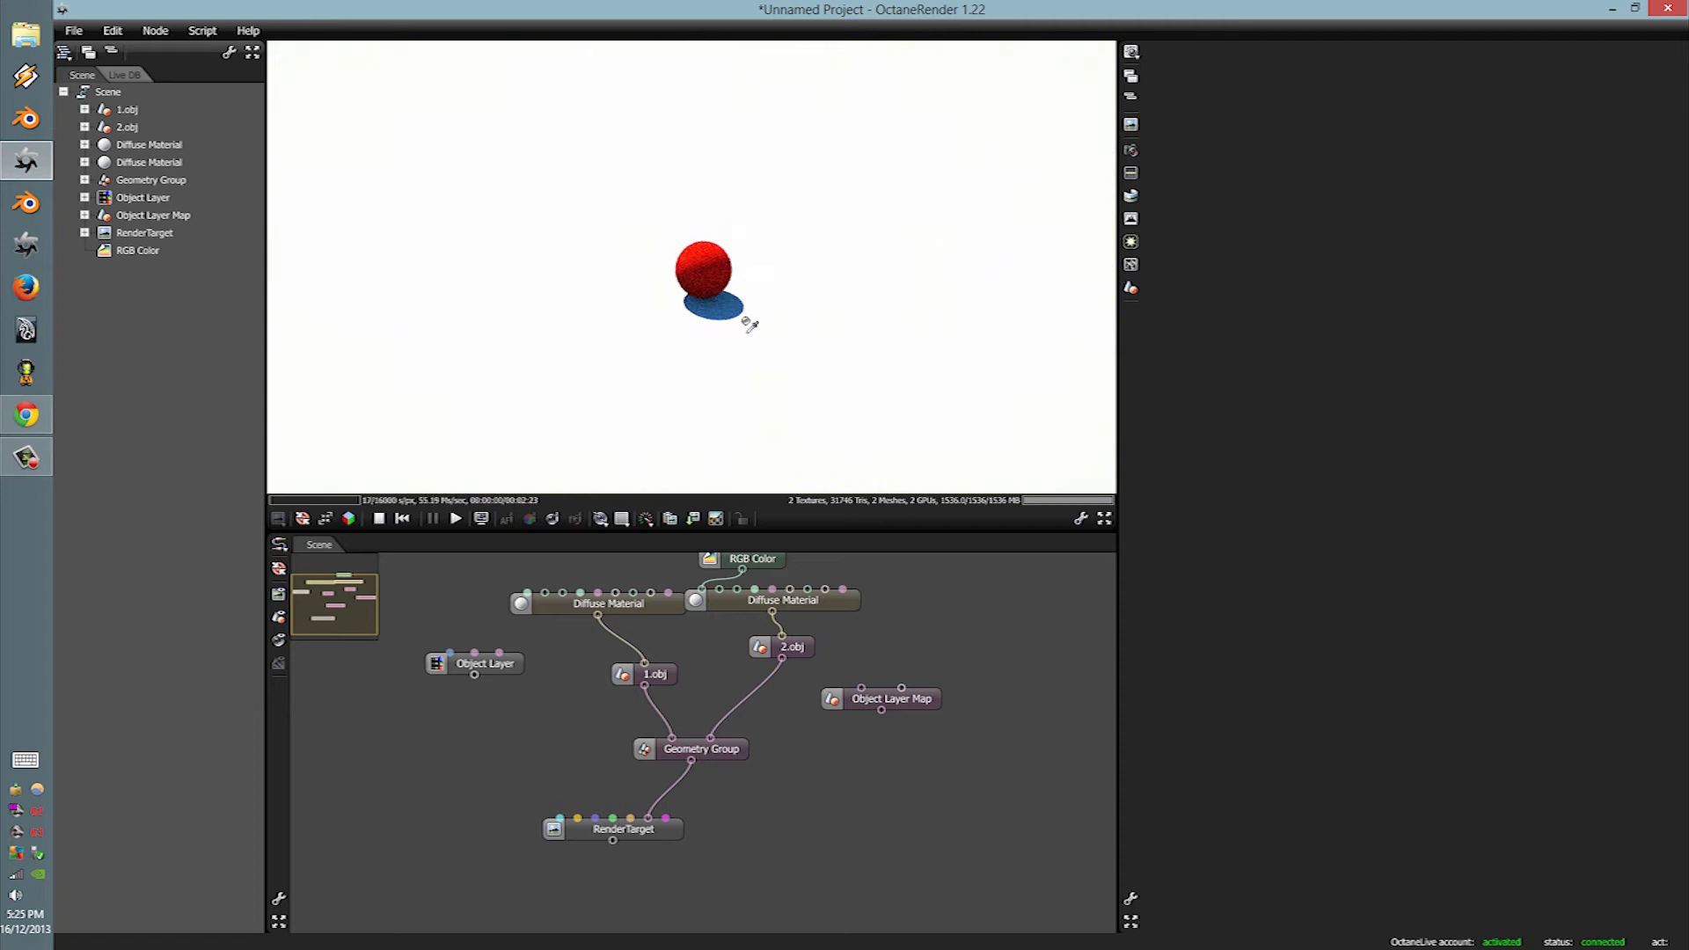
scroll(754, 332, "up", 4)
Step: Inspect the red sphere's material and the 1.obj and 2.obj mesh nodes
left_click(706, 288)
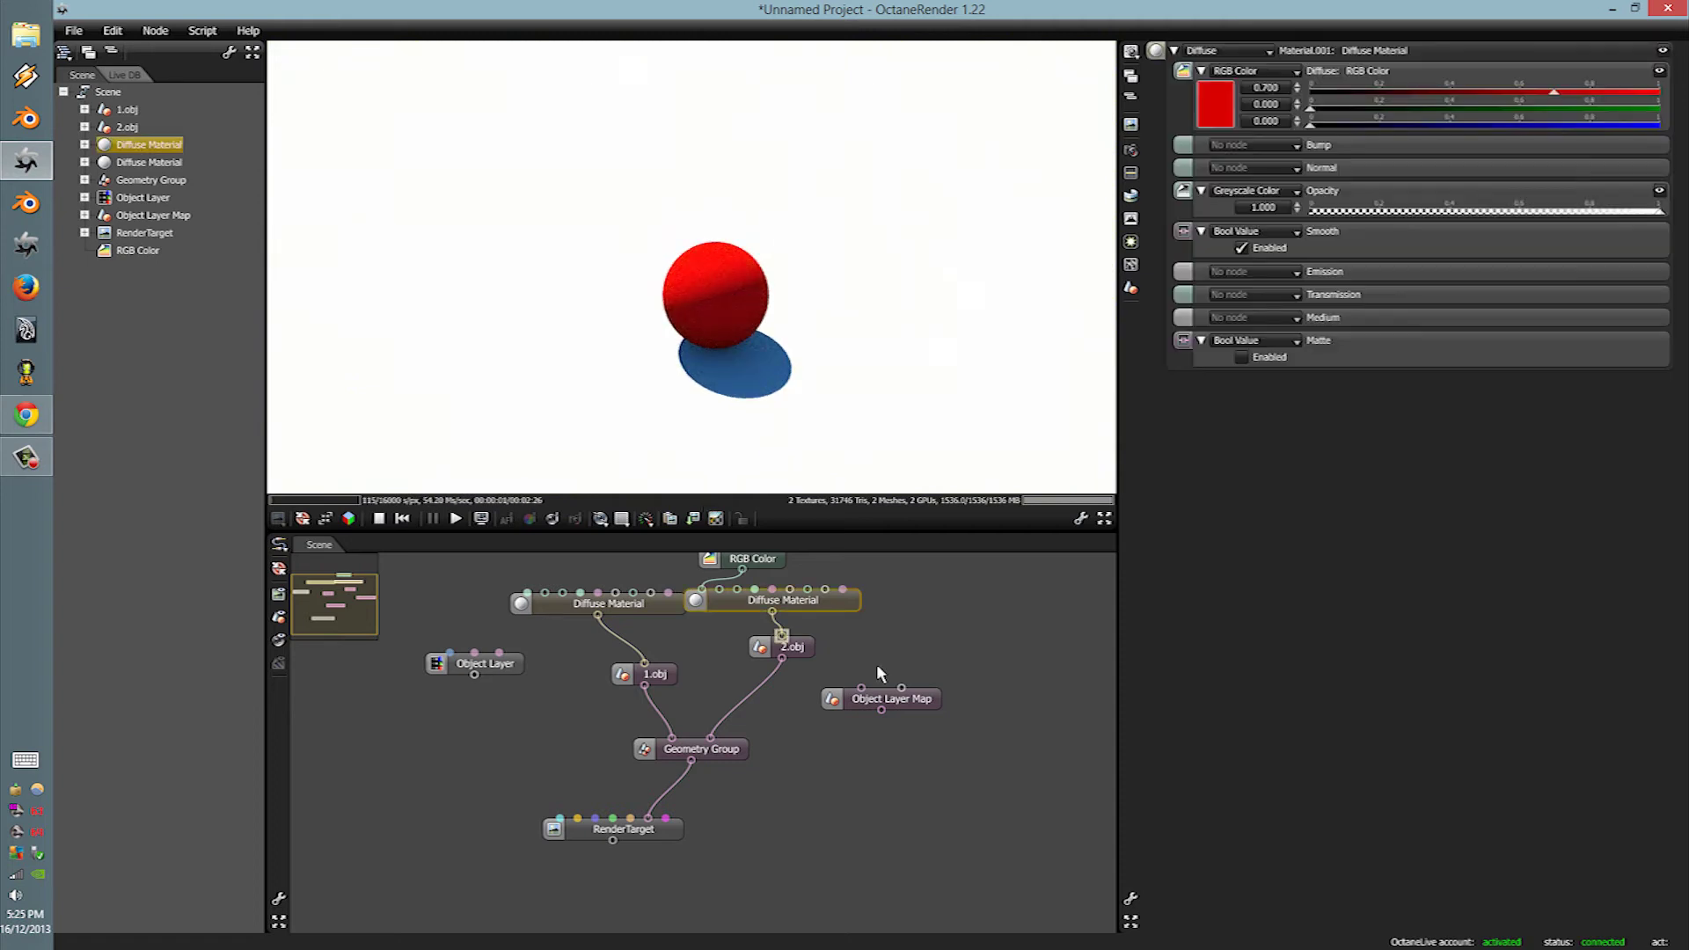
left_click_drag(879, 671, 863, 637)
left_click(858, 638)
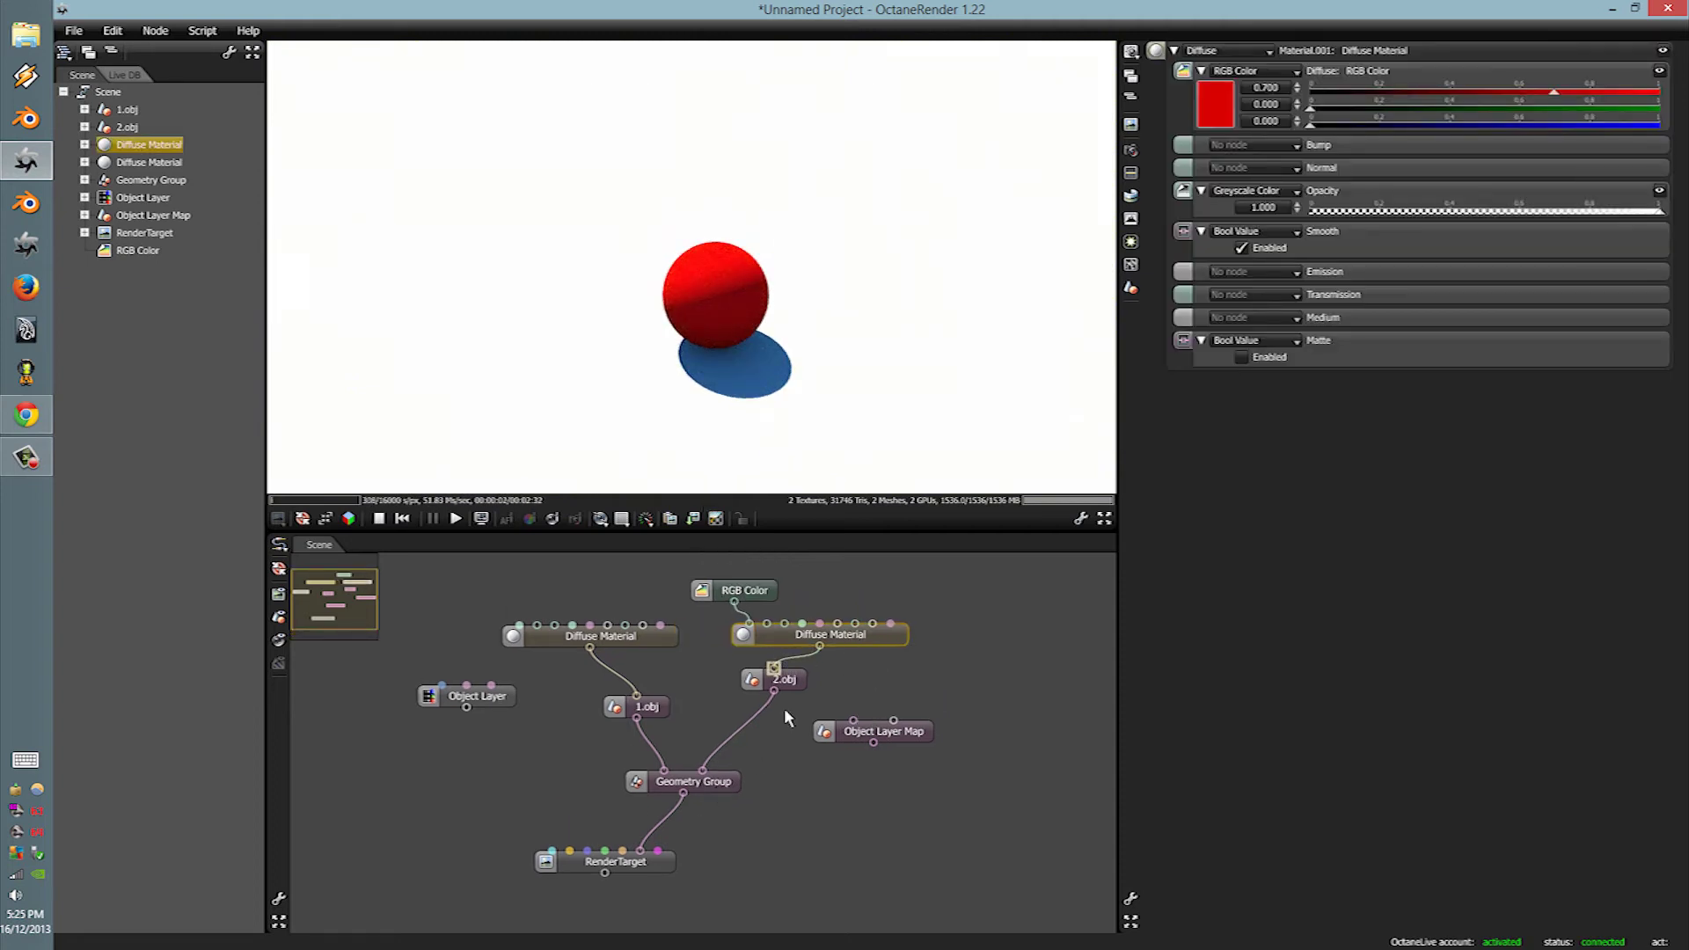
left_click(782, 680)
left_click_drag(782, 679, 762, 705)
left_click(648, 706)
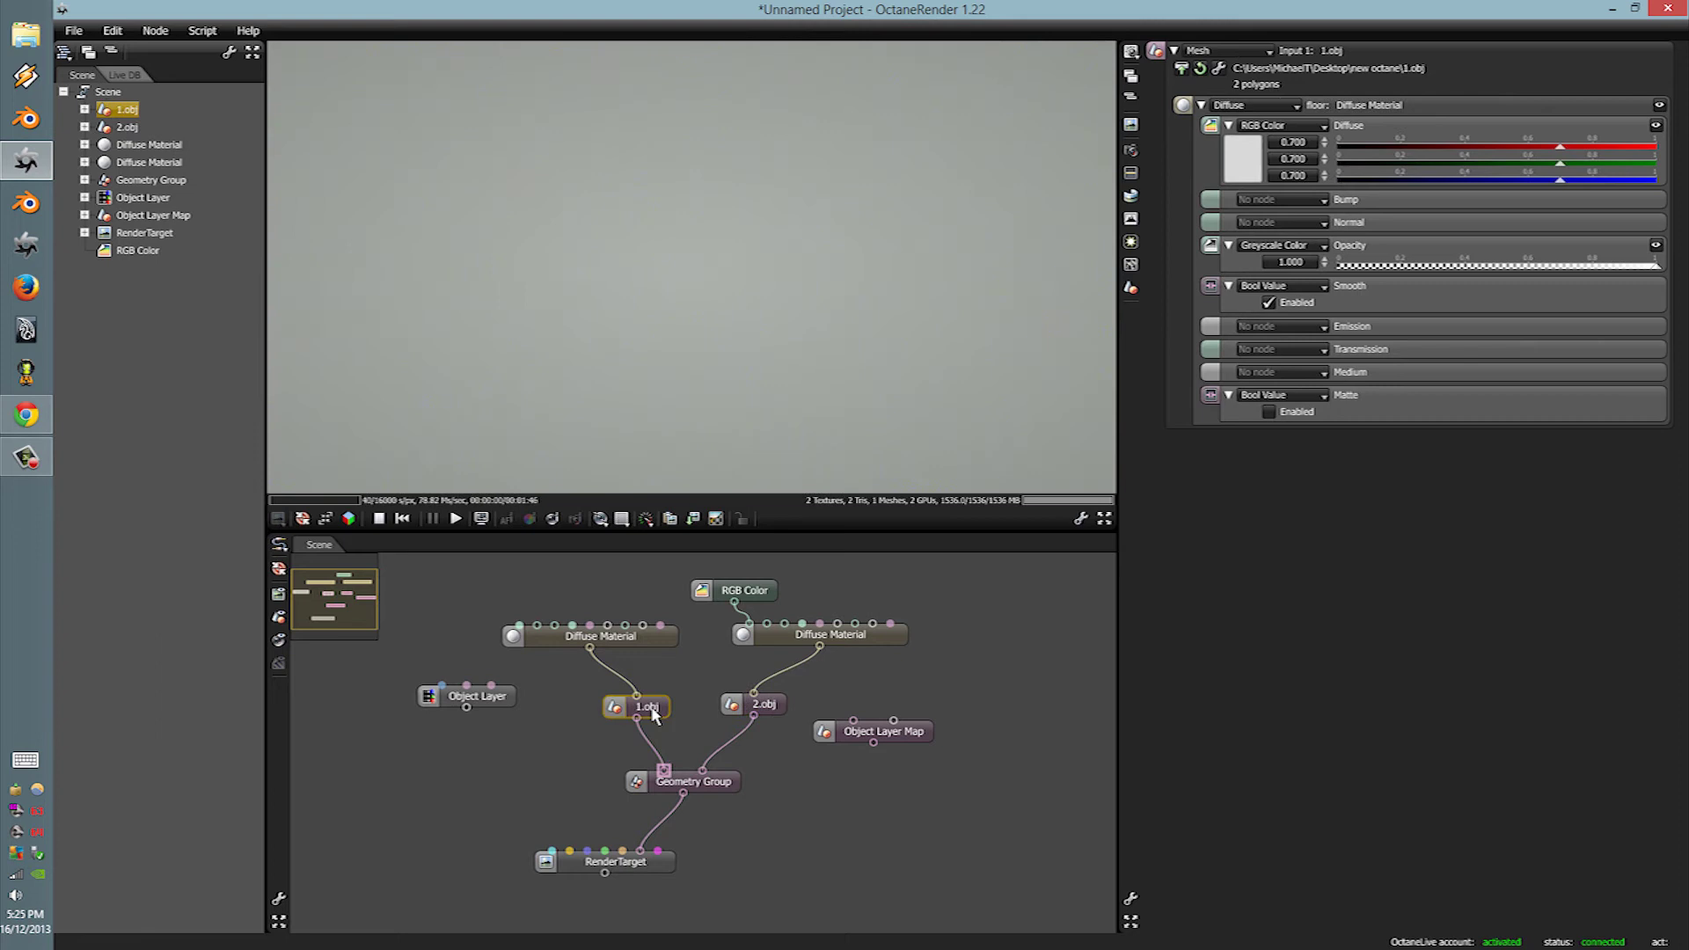
left_click(774, 712)
Step: Check the Geometry Group and RenderTarget, then orbit the camera around the sphere
left_click(711, 784)
left_click(646, 864)
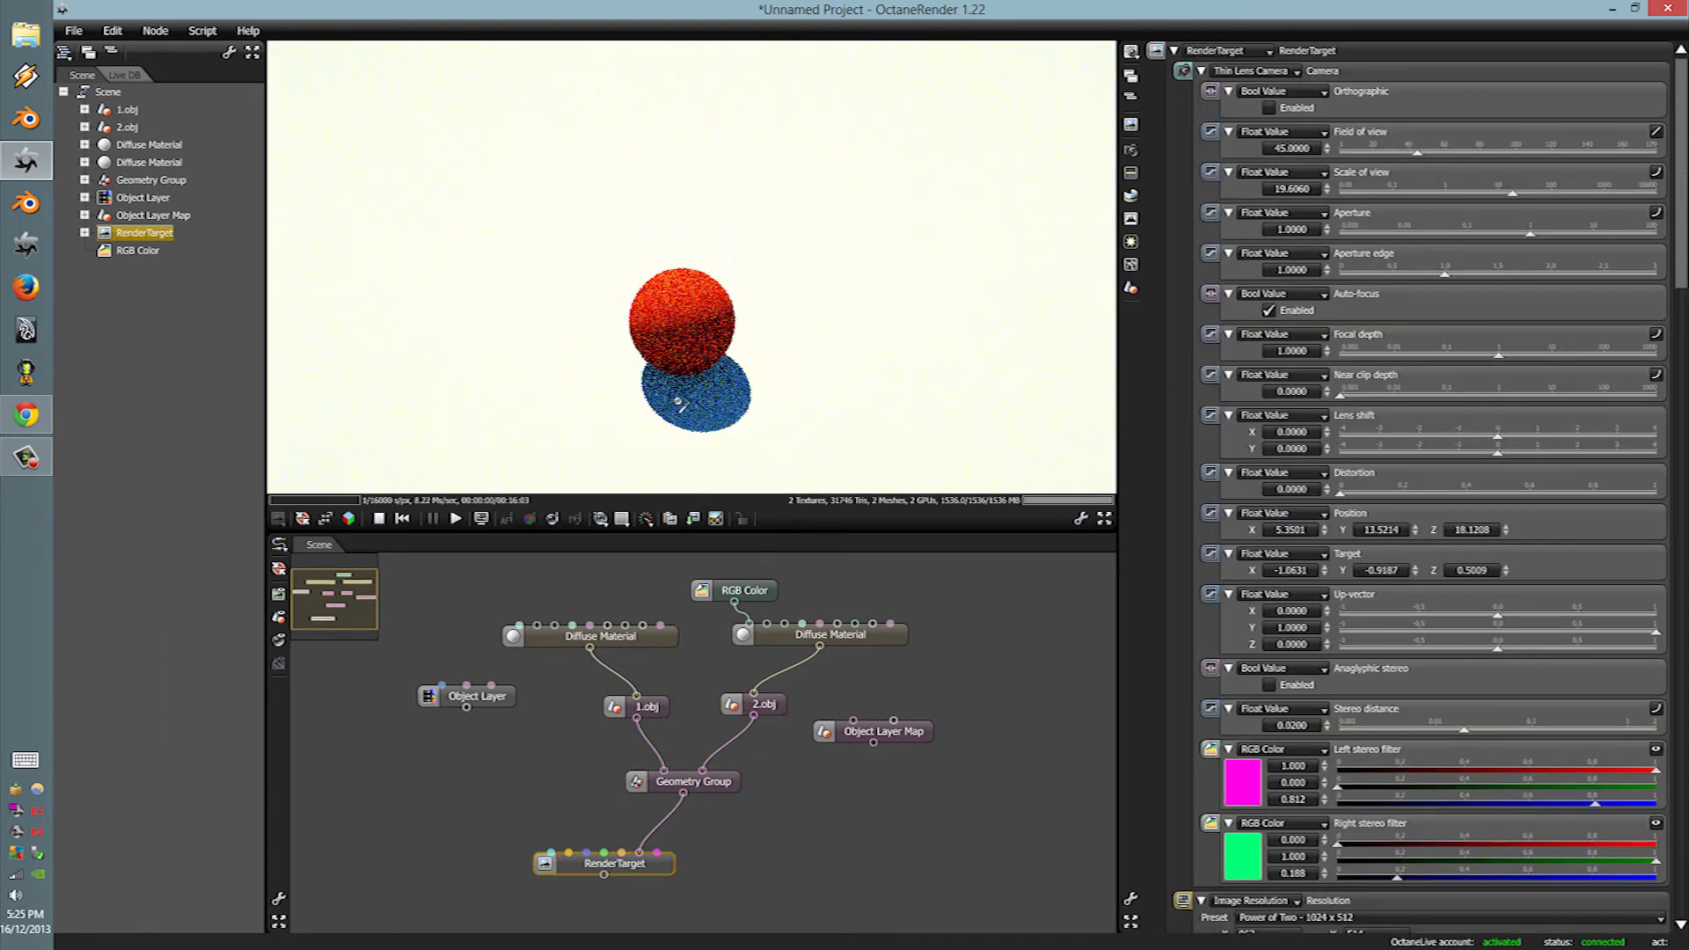
mouse_move(679, 403)
left_mouse_down()
mouse_move(683, 360)
mouse_move(666, 376)
left_mouse_up()
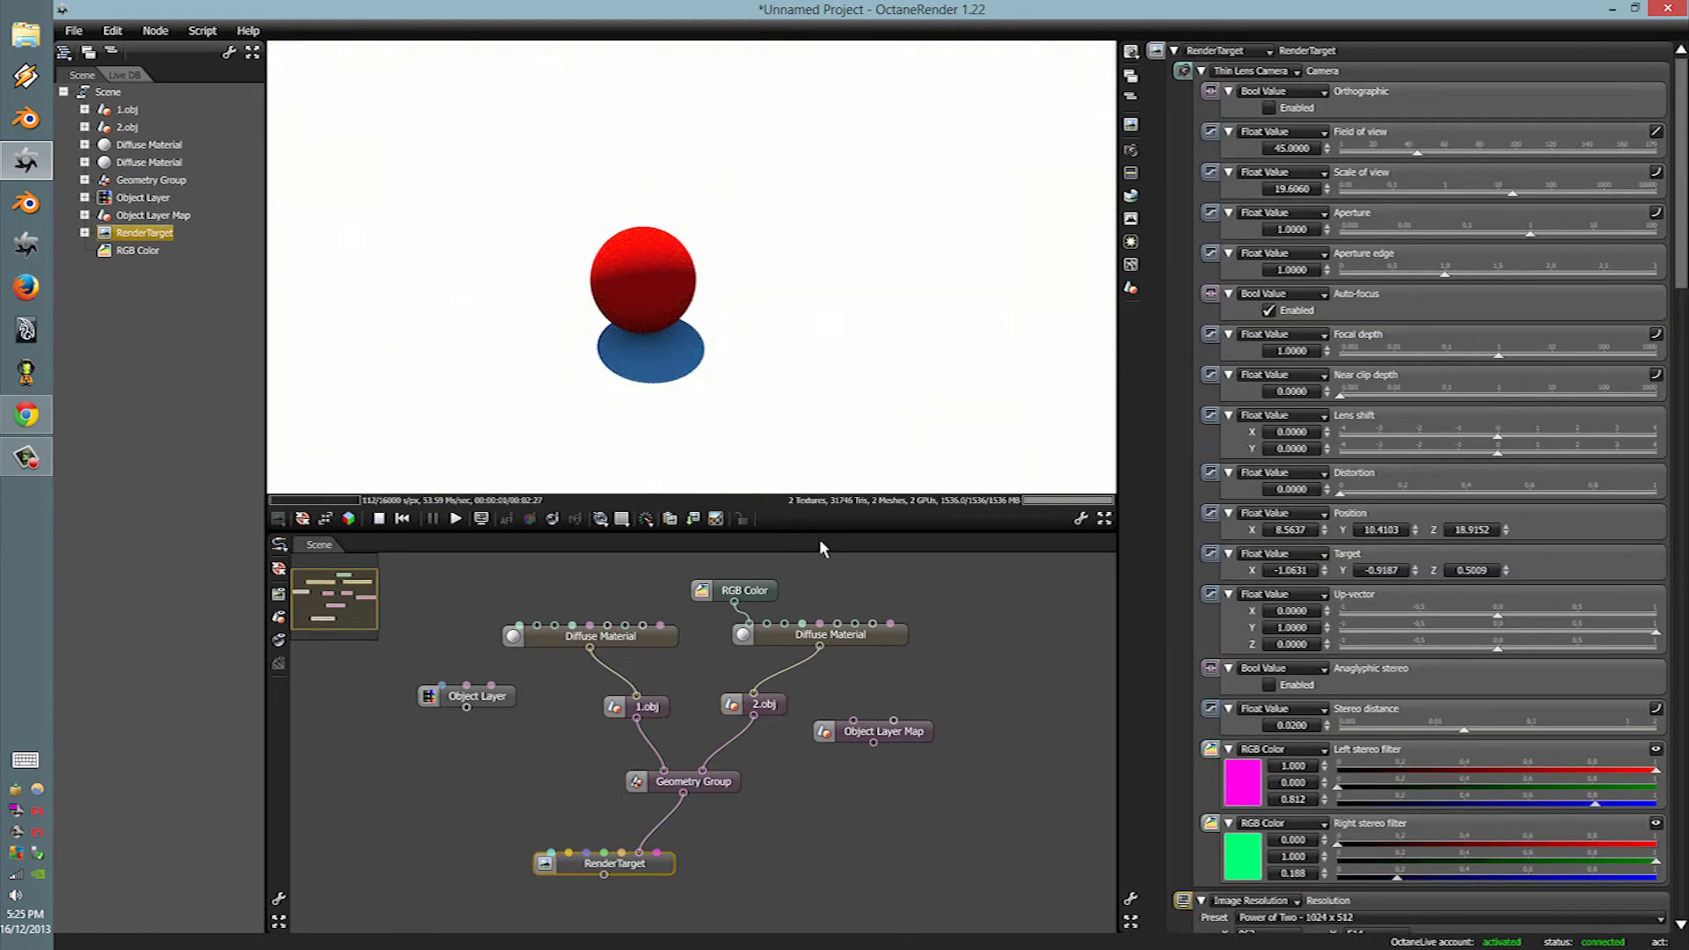
left_click_drag(777, 430, 786, 345)
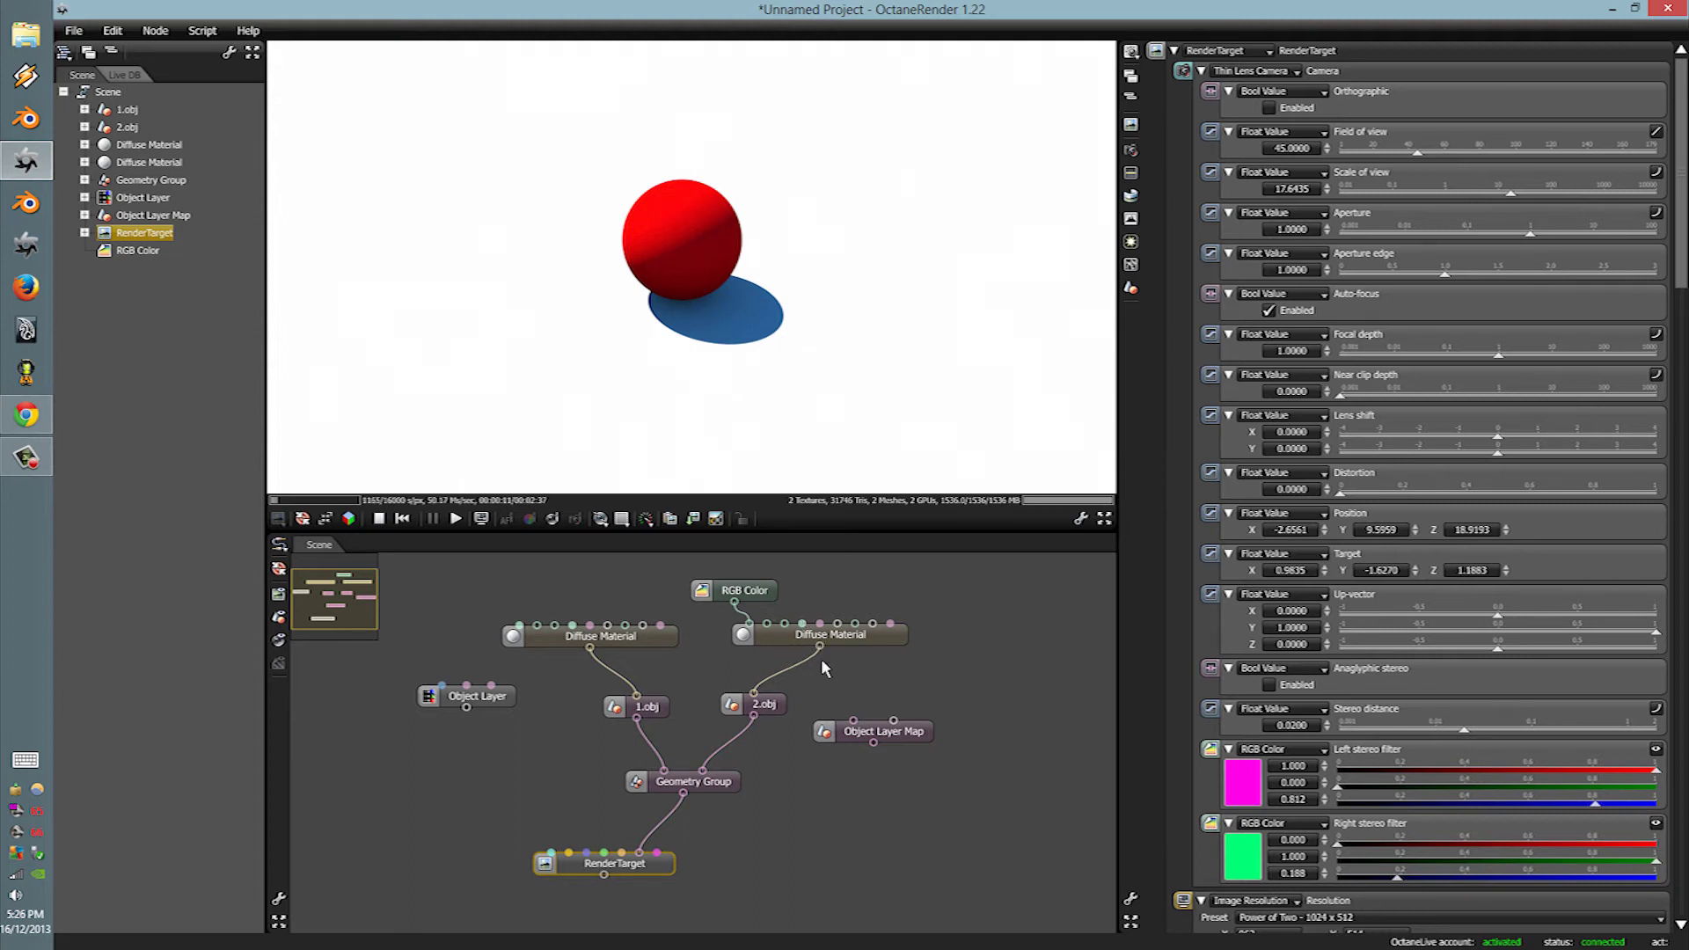
Step: Route 2.obj through an Object Layer Map with an Object Layer into the Geometry Group
left_click_drag(701, 771, 852, 723)
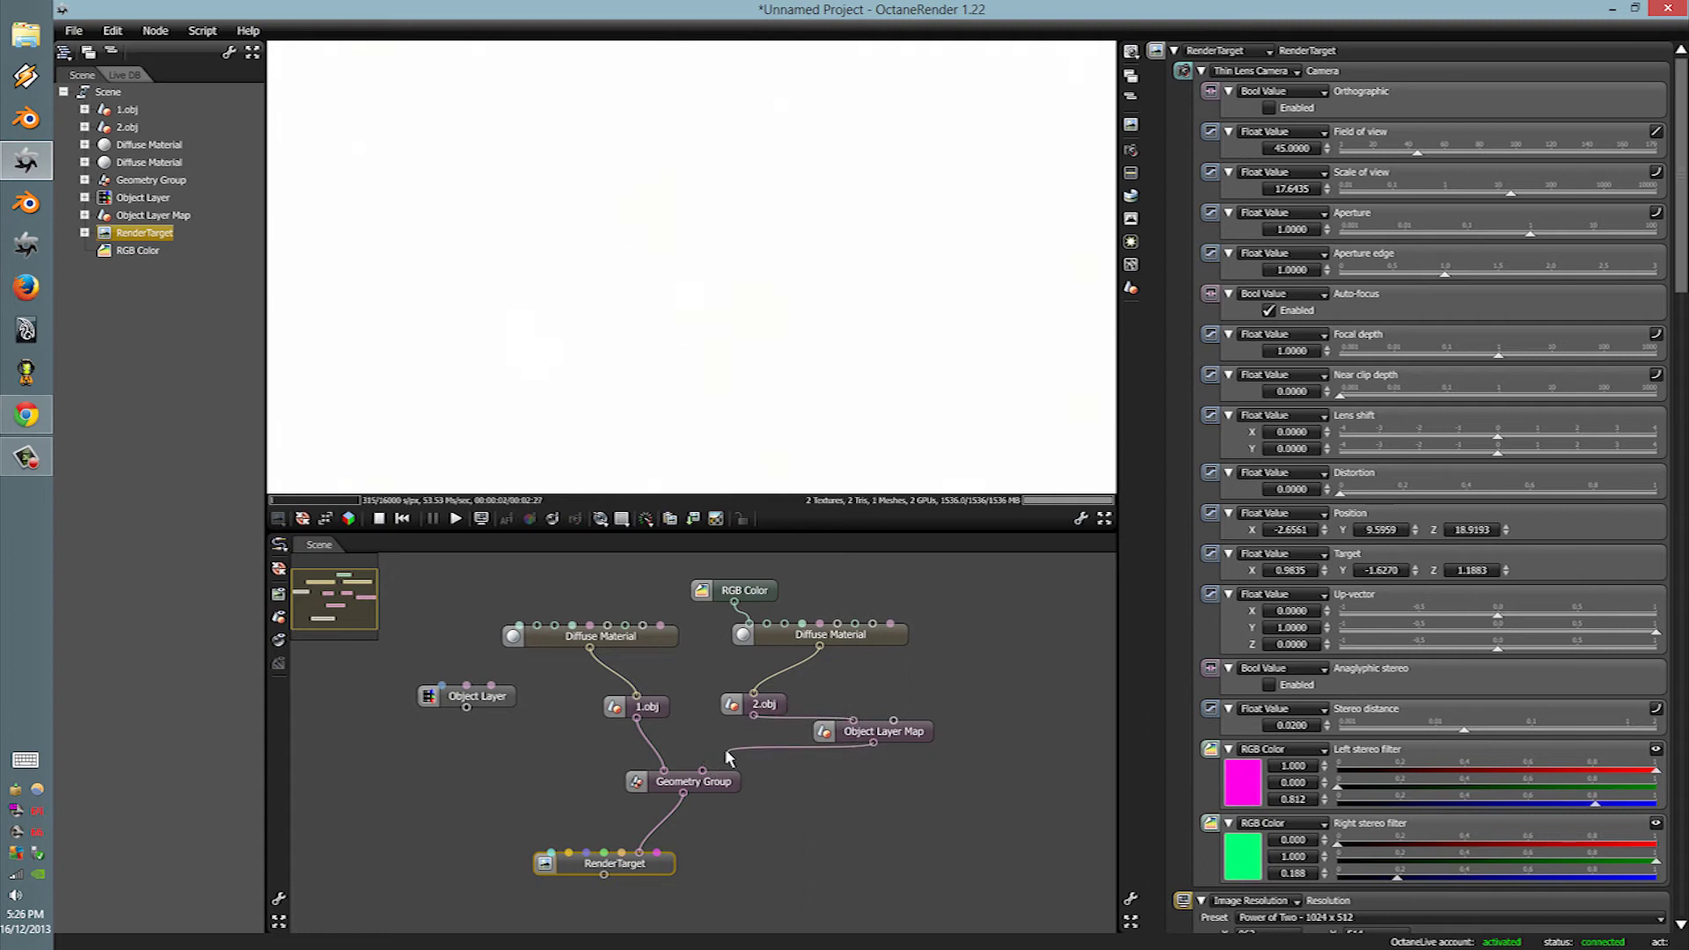
left_click_drag(718, 768, 703, 771)
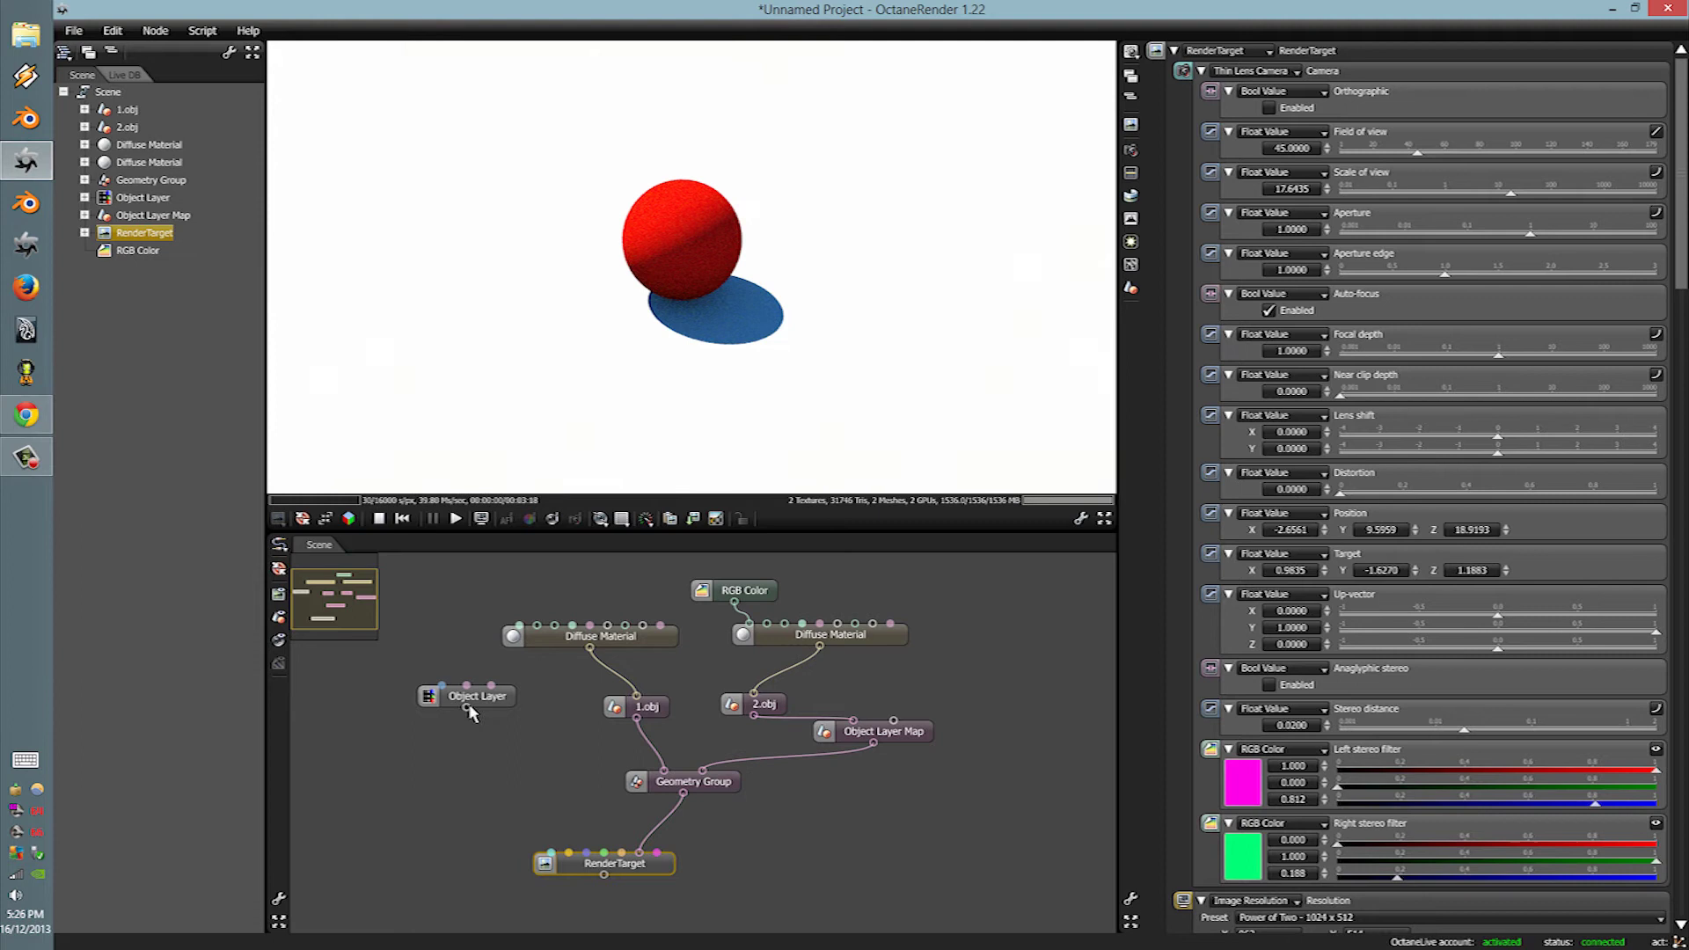
left_click_drag(827, 734, 893, 719)
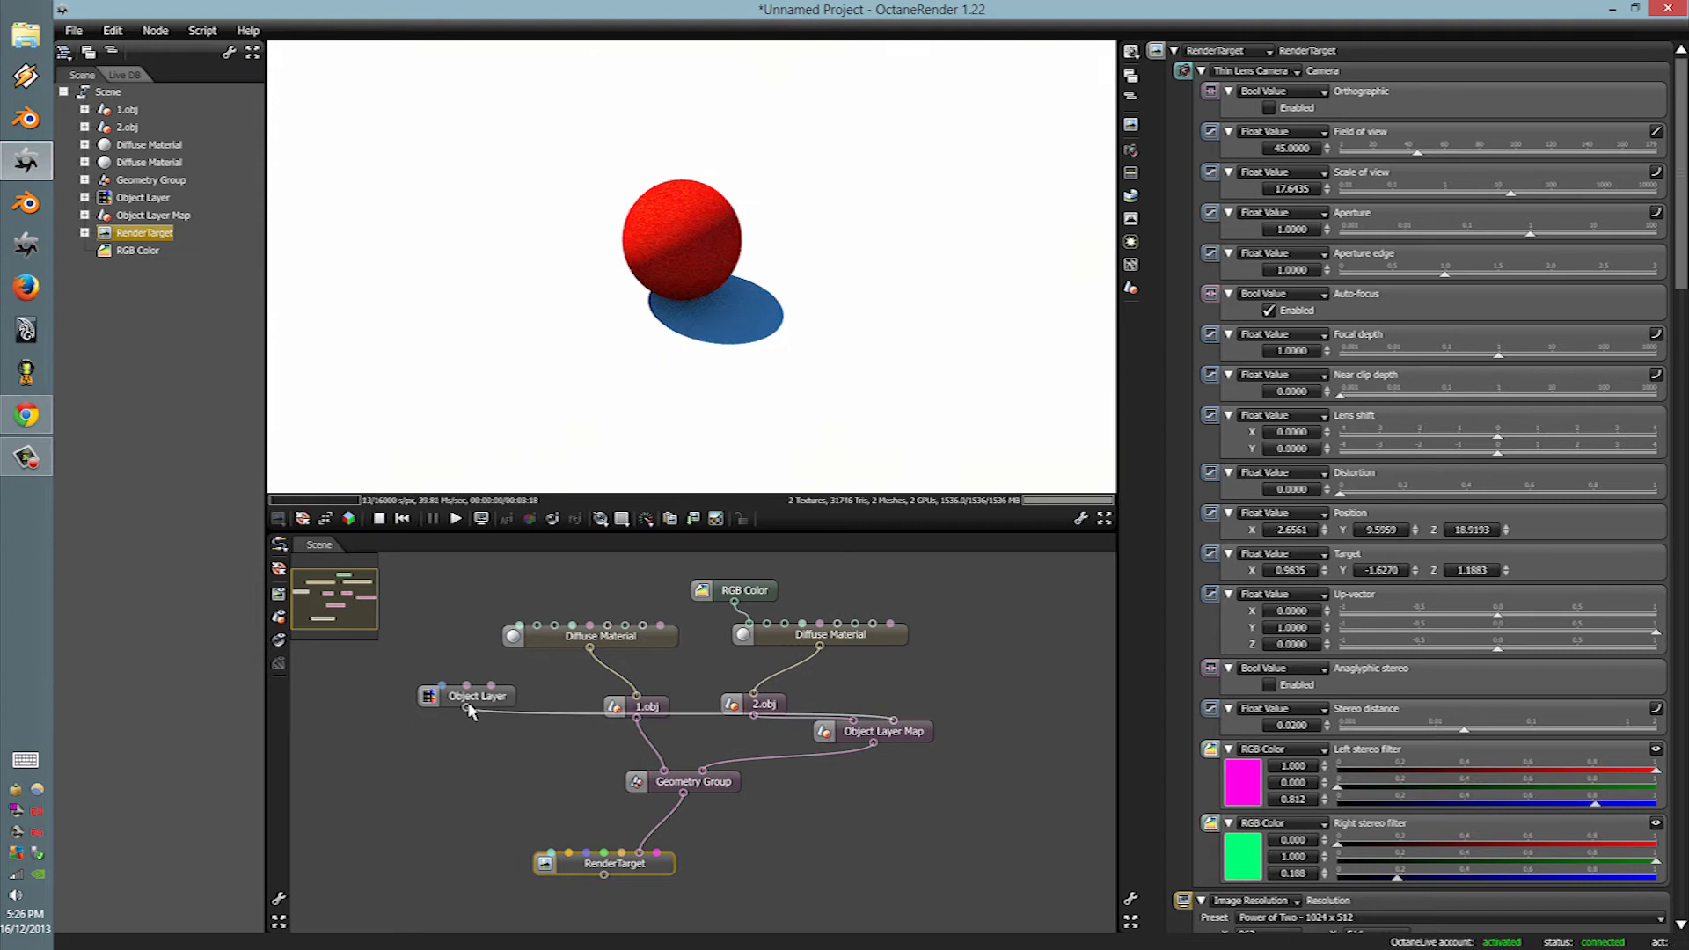
left_click_drag(472, 699, 973, 685)
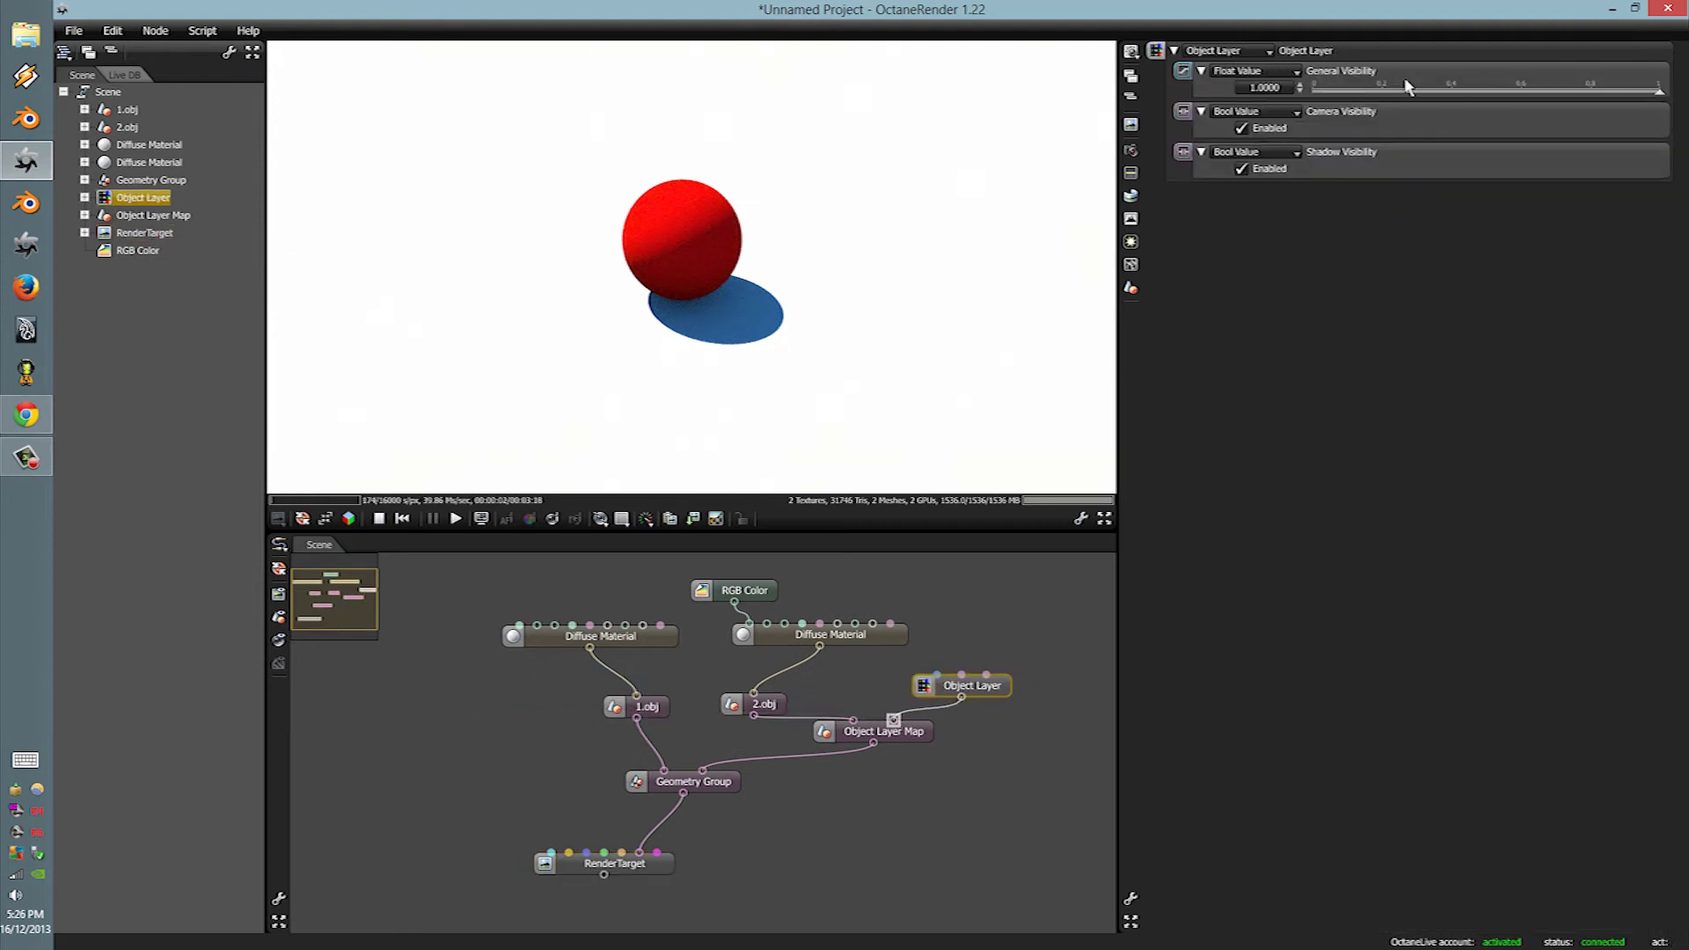
Step: Lower the sphere's general visibility, hide it from the camera, and reframe the shadow view
left_click_drag(1407, 86, 1380, 129)
left_click(1240, 128)
left_click_drag(779, 241, 797, 259)
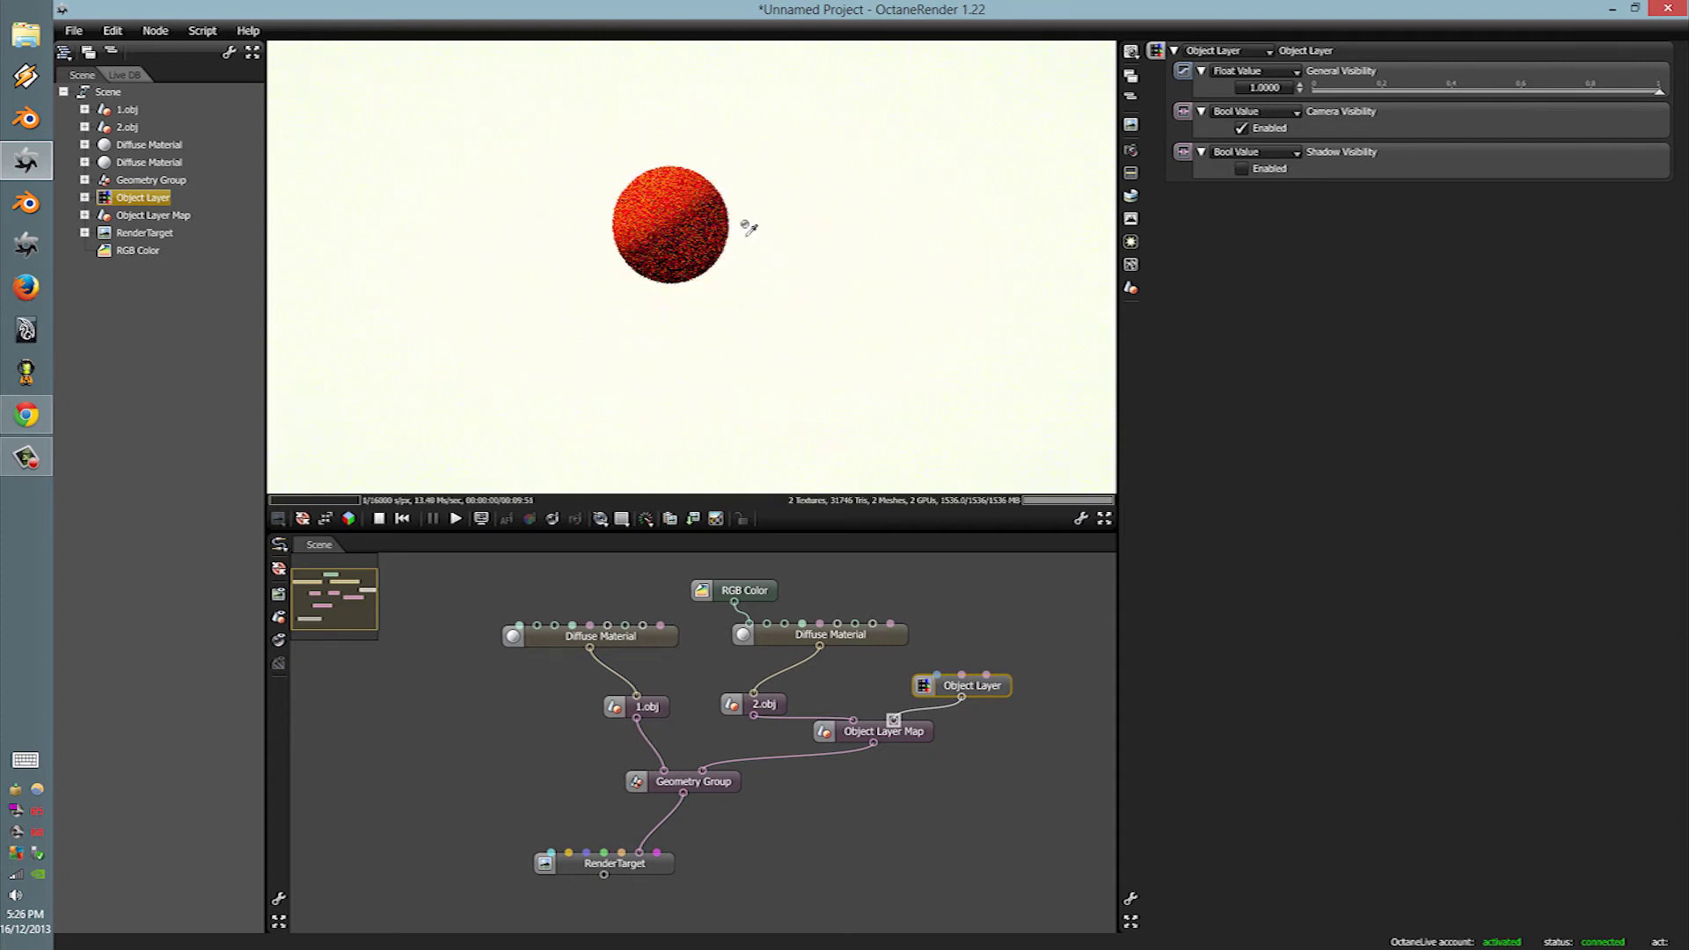
mouse_move(748, 229)
right_mouse_down()
mouse_move(716, 188)
mouse_move(1018, 309)
mouse_move(715, 228)
right_mouse_up()
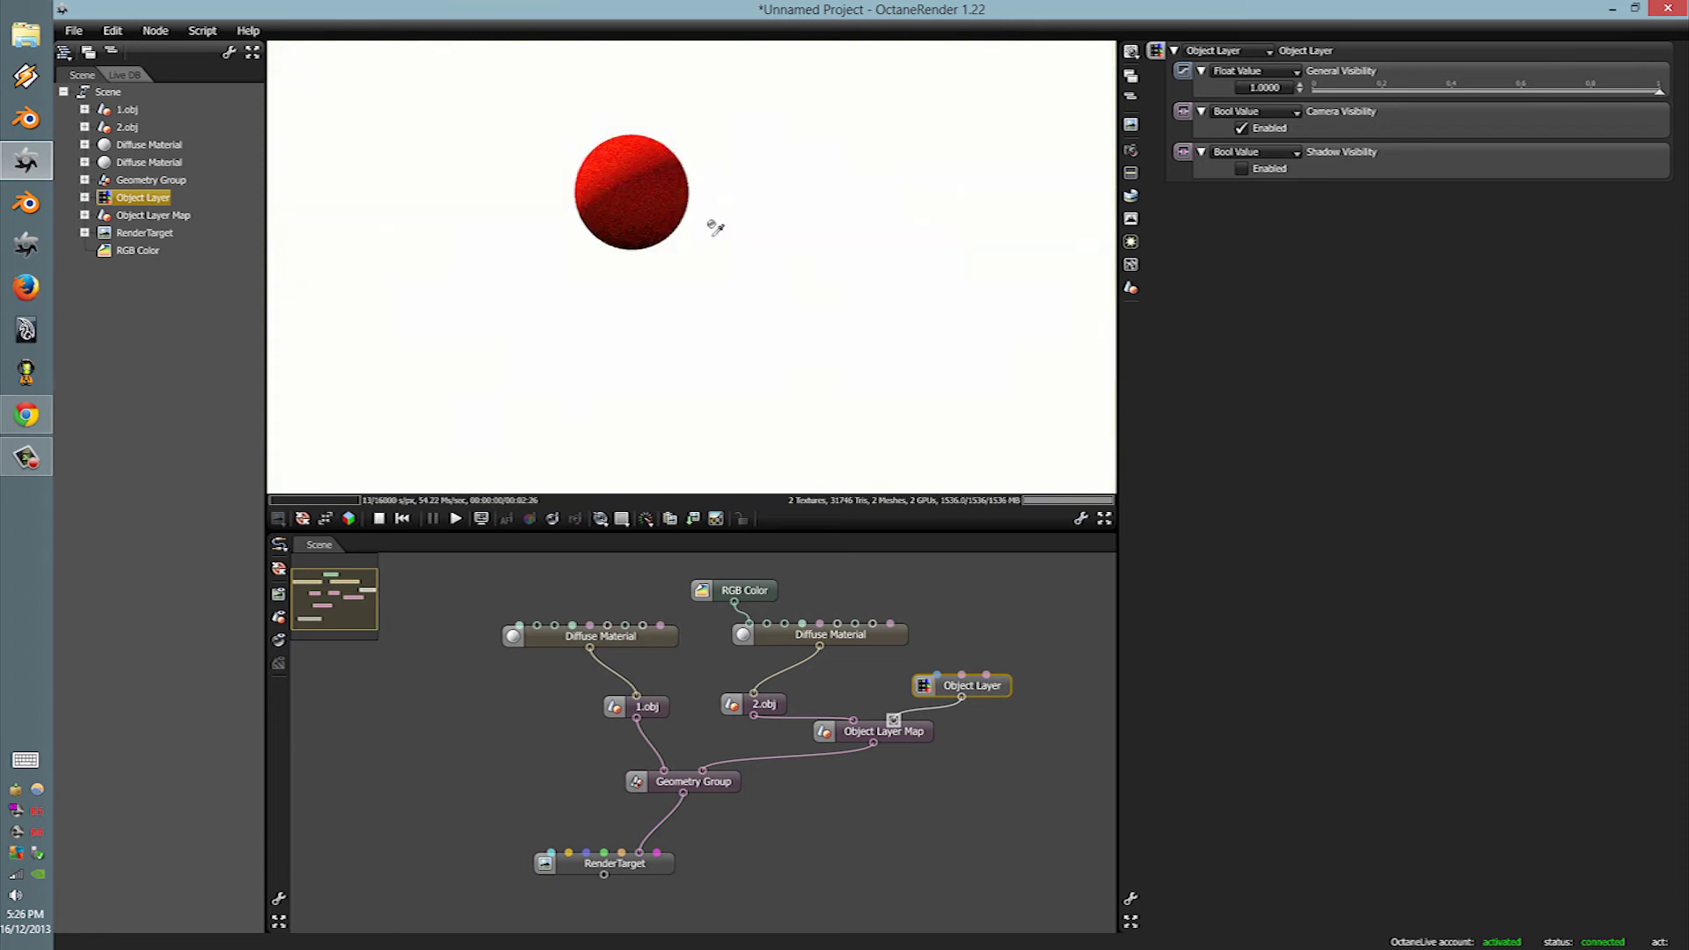
mouse_move(718, 256)
left_mouse_down()
mouse_move(694, 377)
mouse_move(773, 351)
mouse_move(774, 279)
mouse_move(727, 275)
mouse_move(851, 313)
mouse_move(754, 256)
mouse_move(733, 262)
left_mouse_up()
scroll(727, 280, "up", 3)
scroll(727, 283, "down", 5)
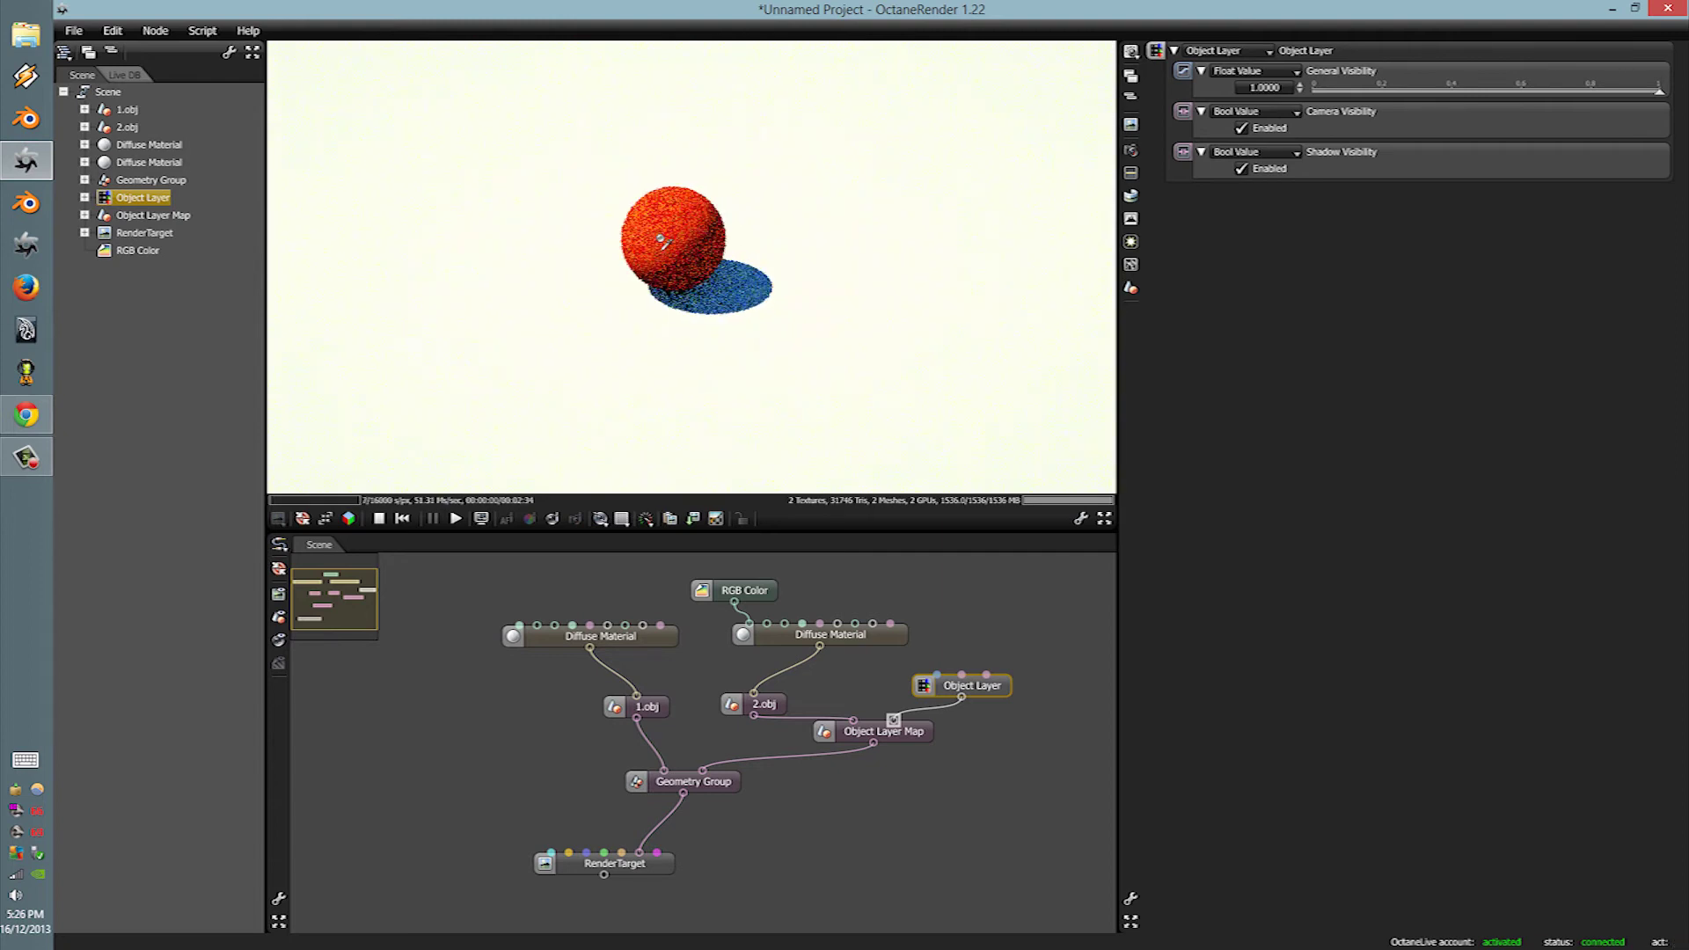
Step: Set general visibility to 0.3249 while toggling the sphere's camera and shadow visibility
left_click(1241, 168)
left_click(1242, 168)
left_click(1242, 129)
left_click(1242, 130)
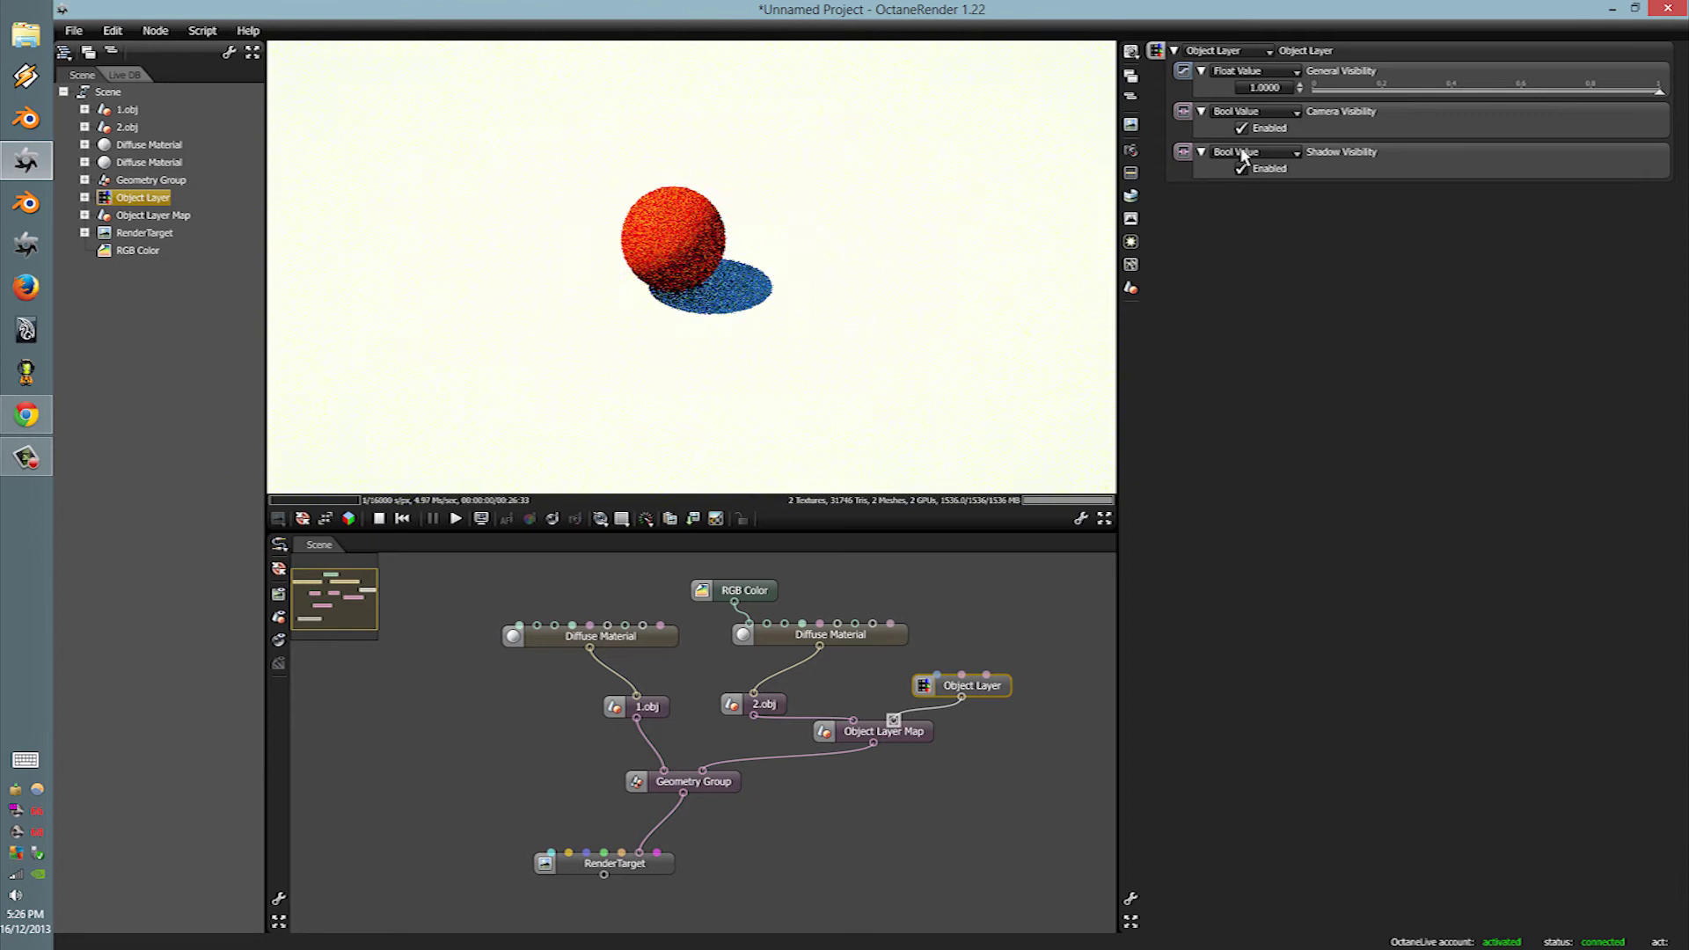
left_click(1241, 168)
left_click(1242, 169)
left_click_drag(1371, 88, 1425, 90)
left_click(1242, 129)
left_click(1242, 130)
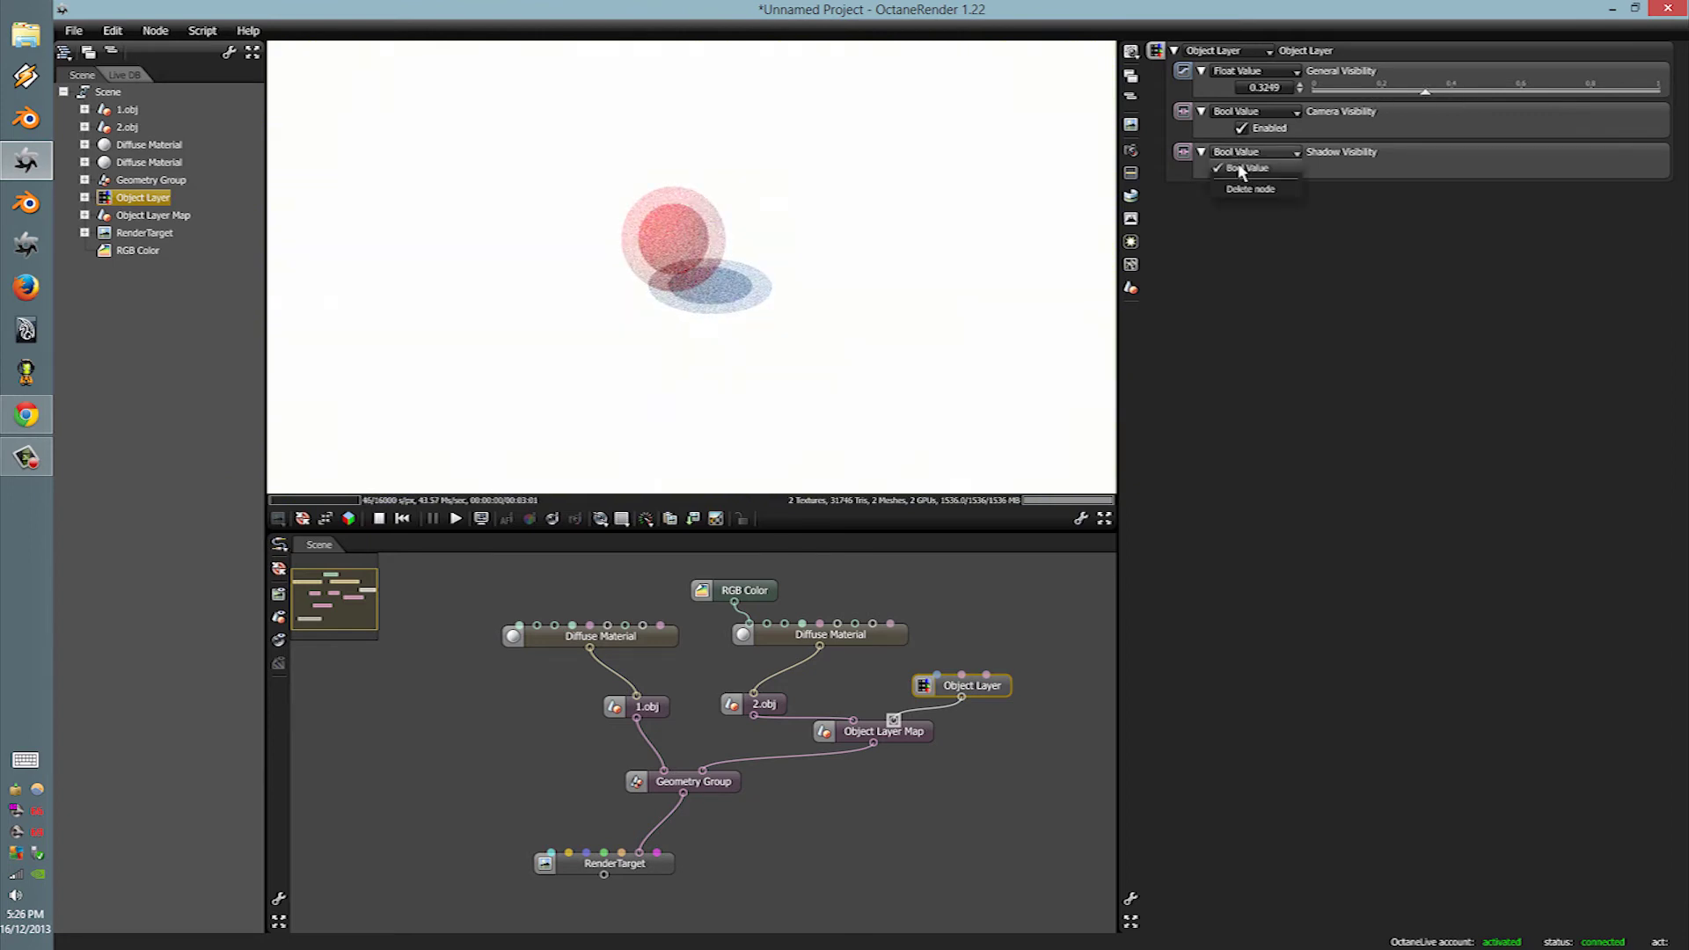
left_click(1242, 129)
left_click(1243, 129)
Step: Pause rendering and start a new project, discarding the sphere scene
left_click(432, 519)
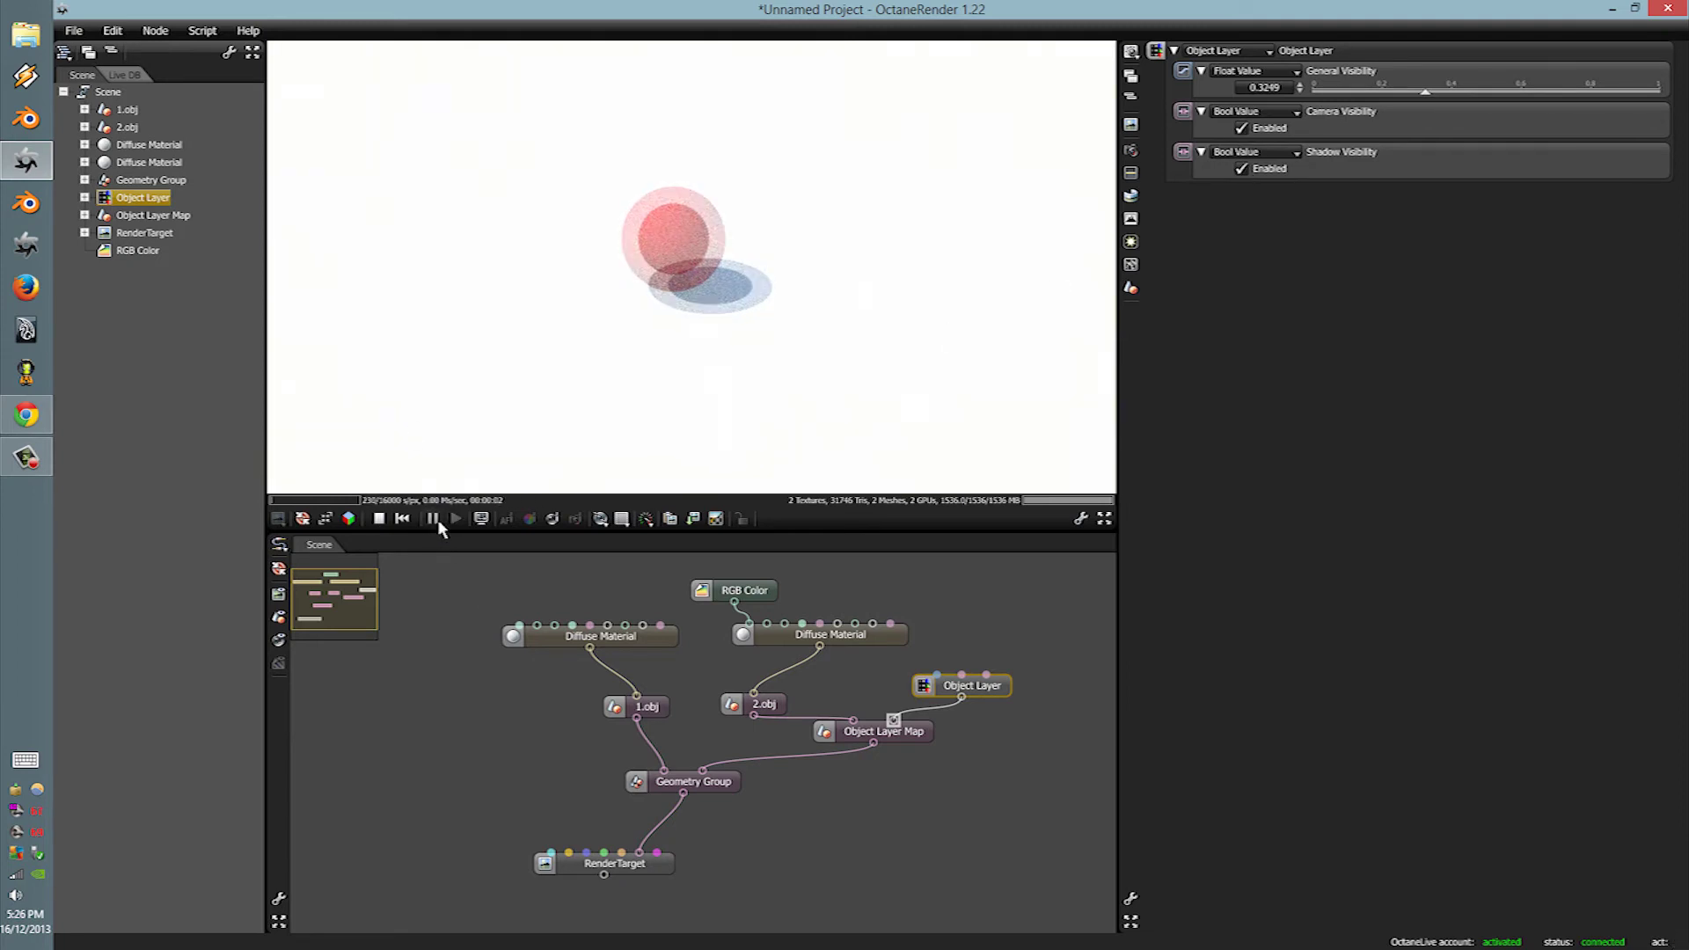
left_click(73, 30)
left_click(83, 53)
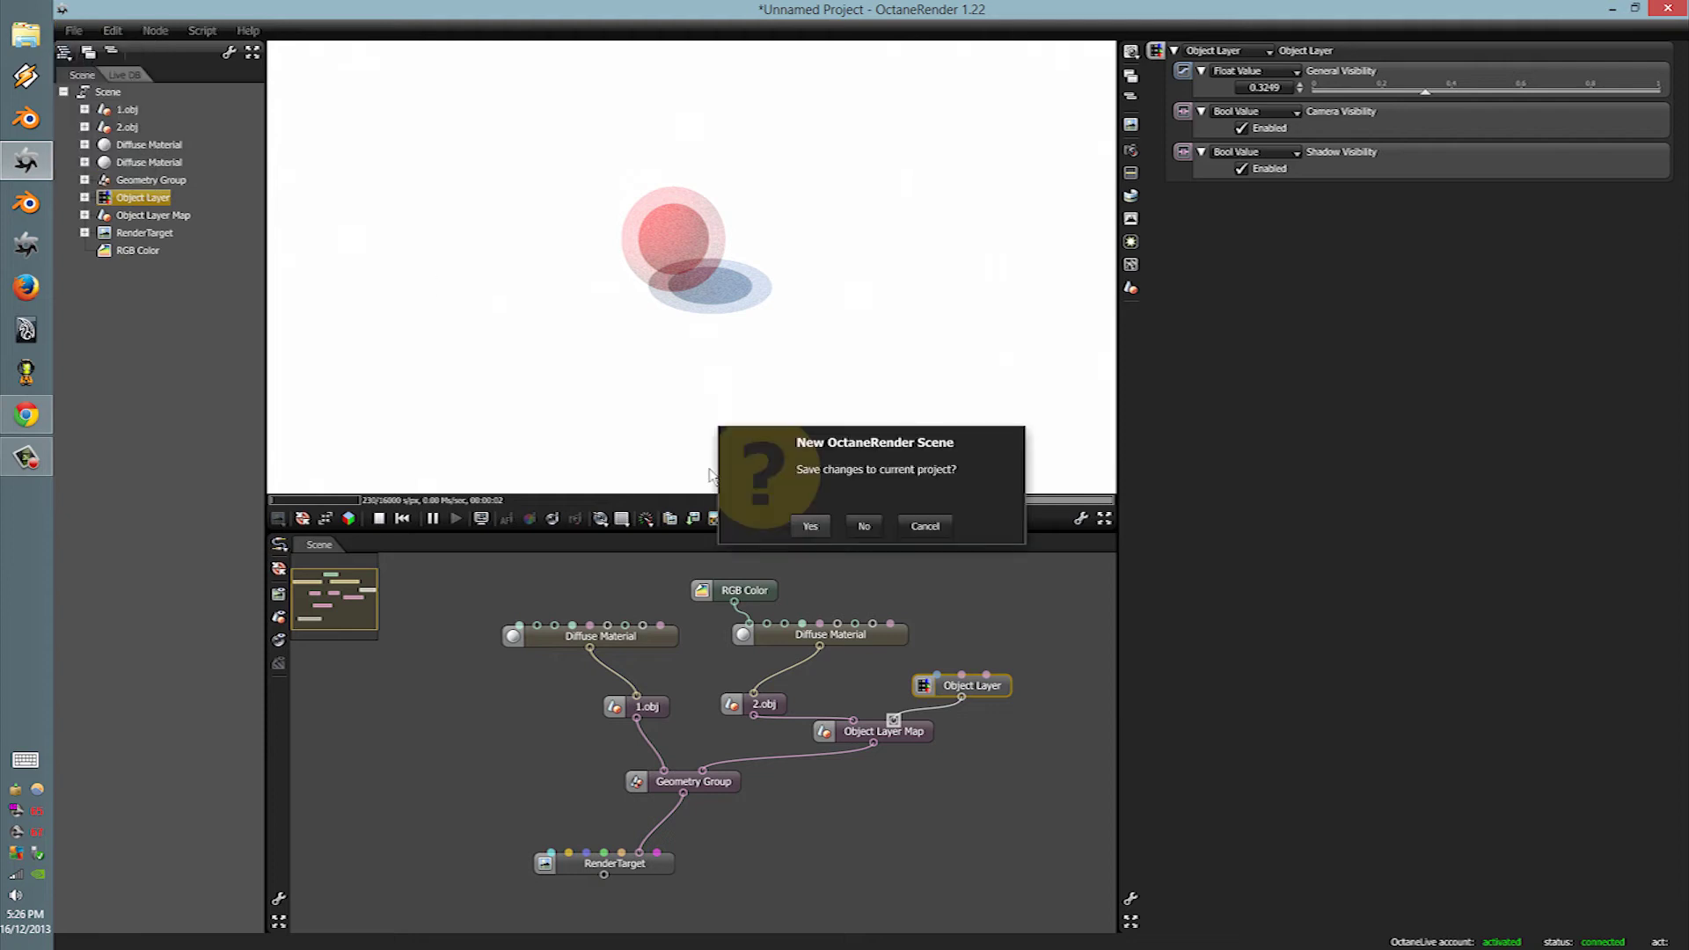
left_click(865, 526)
Step: Try loading test.abc from the Desktop as a Geometry Scene and dismiss the load error
right_click(610, 724)
mouse_move(636, 561)
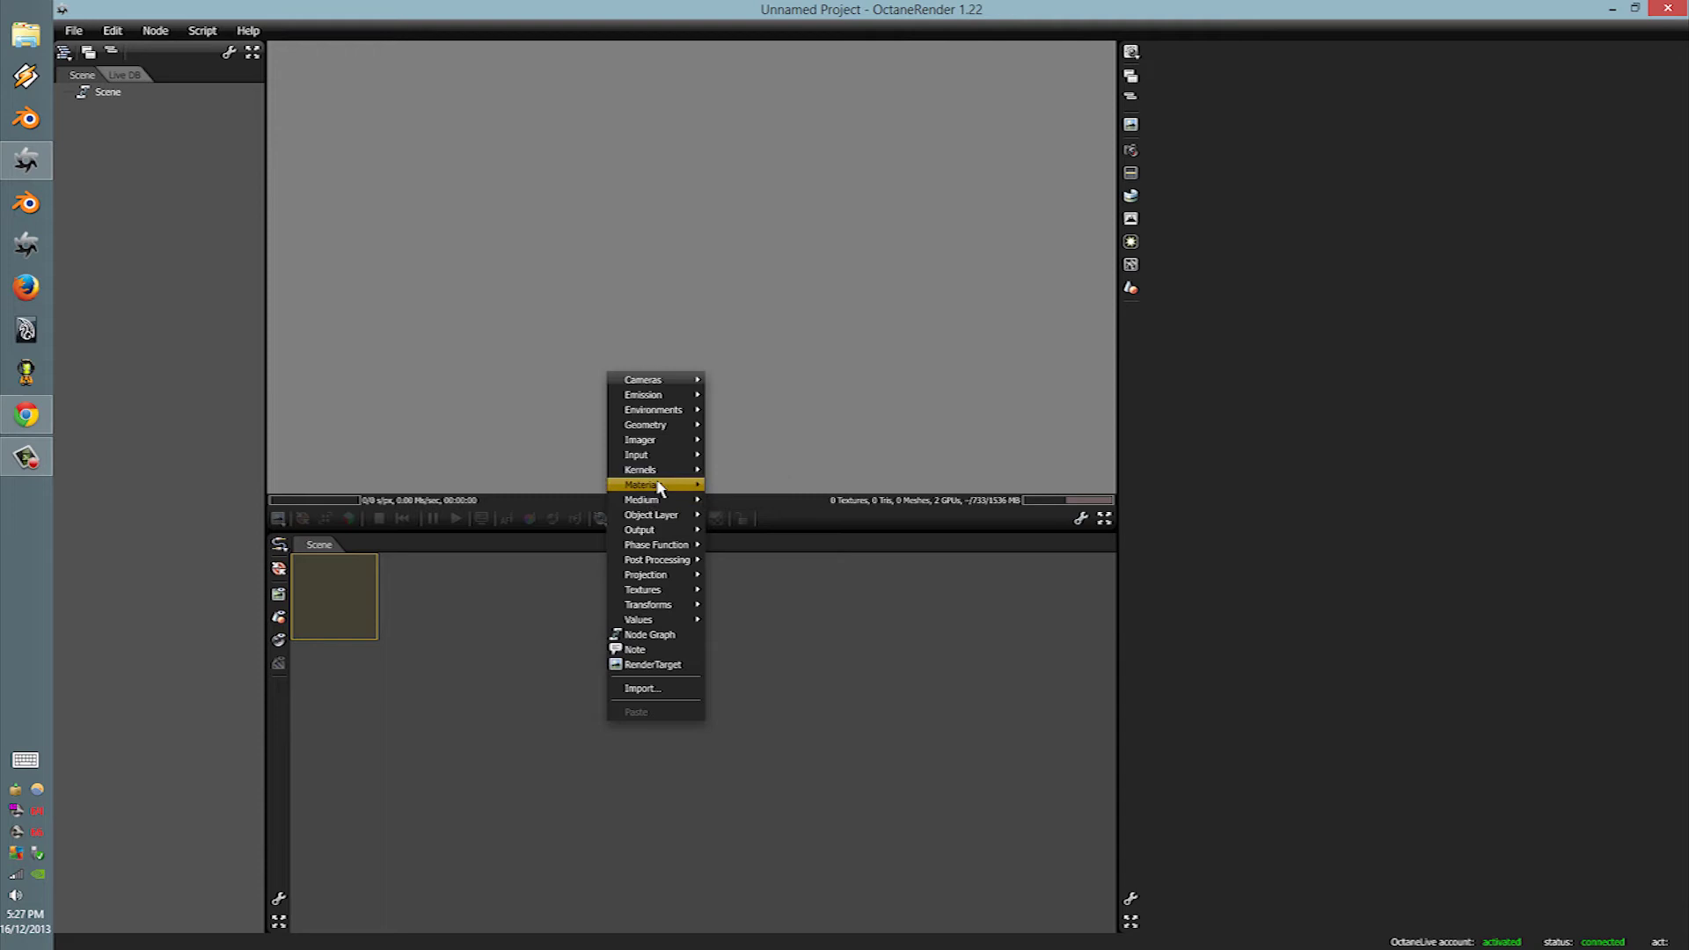
mouse_move(669, 425)
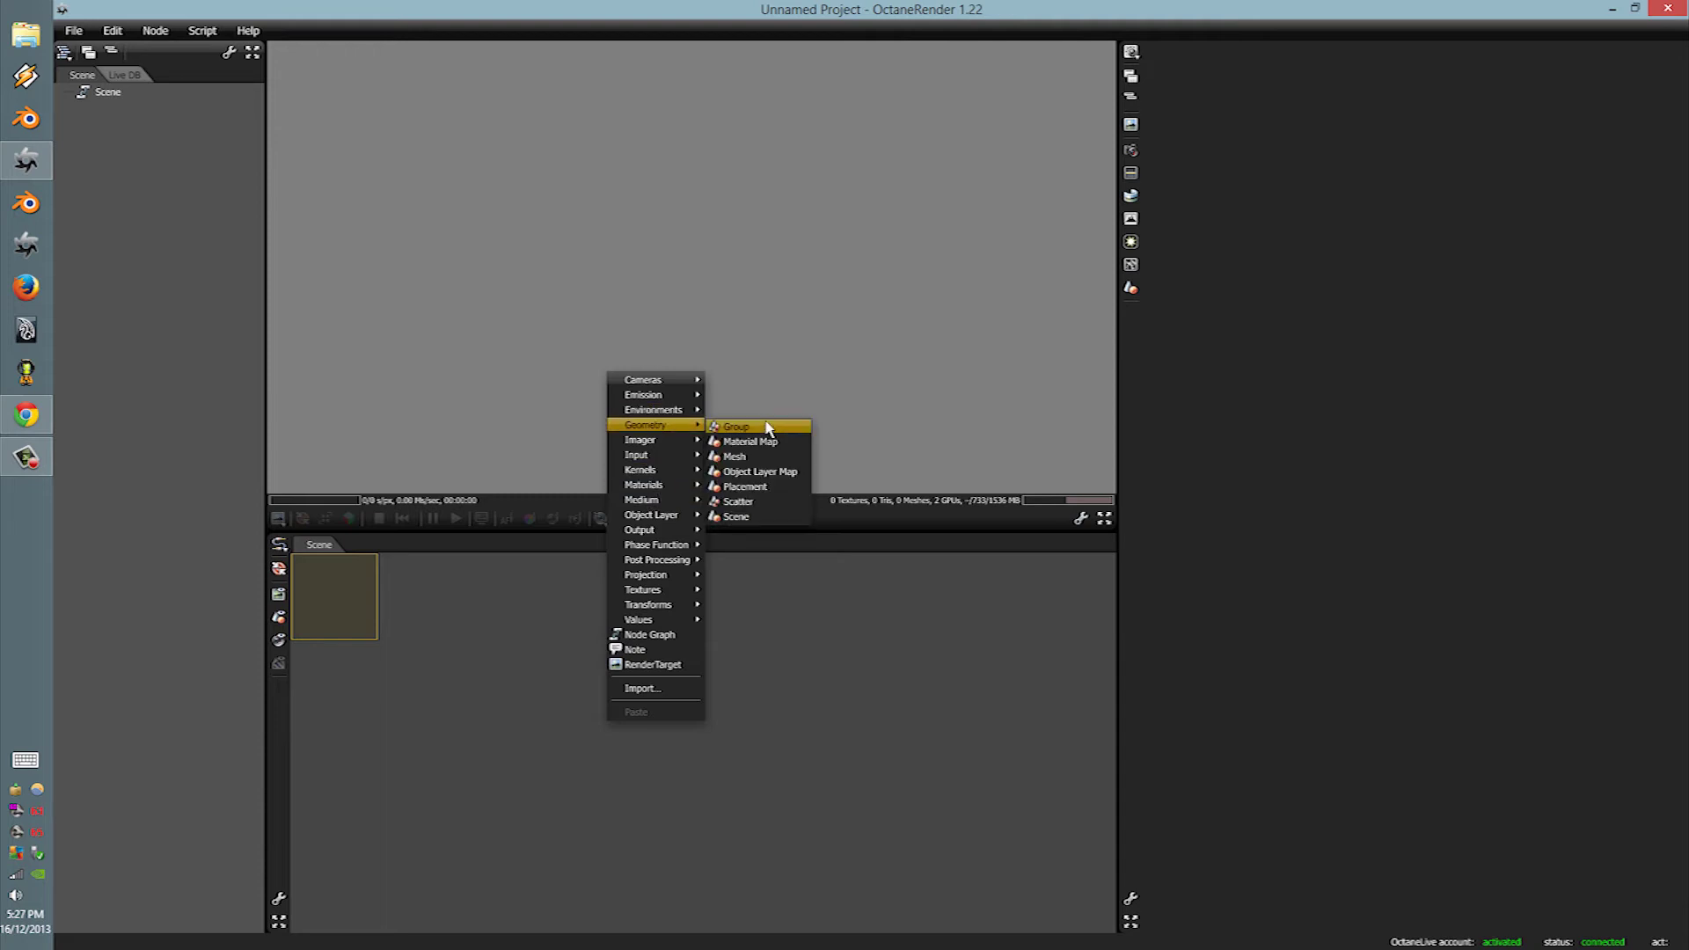
left_click(759, 518)
left_click(532, 359)
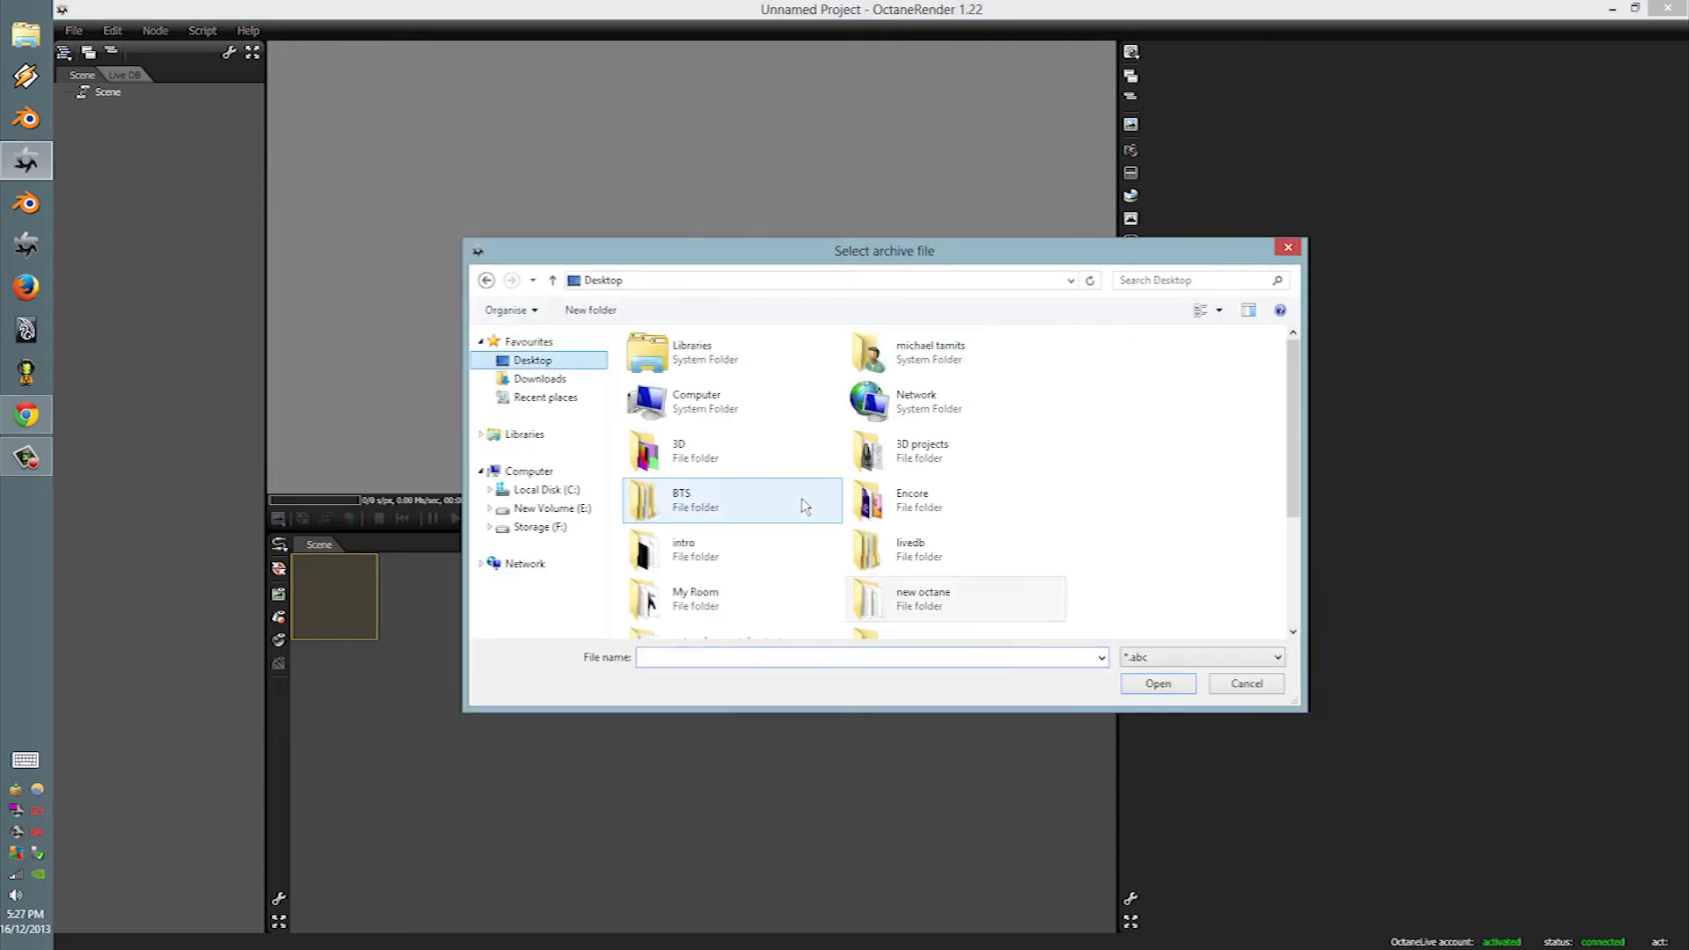
scroll(823, 584, "down", 2)
left_click(916, 623)
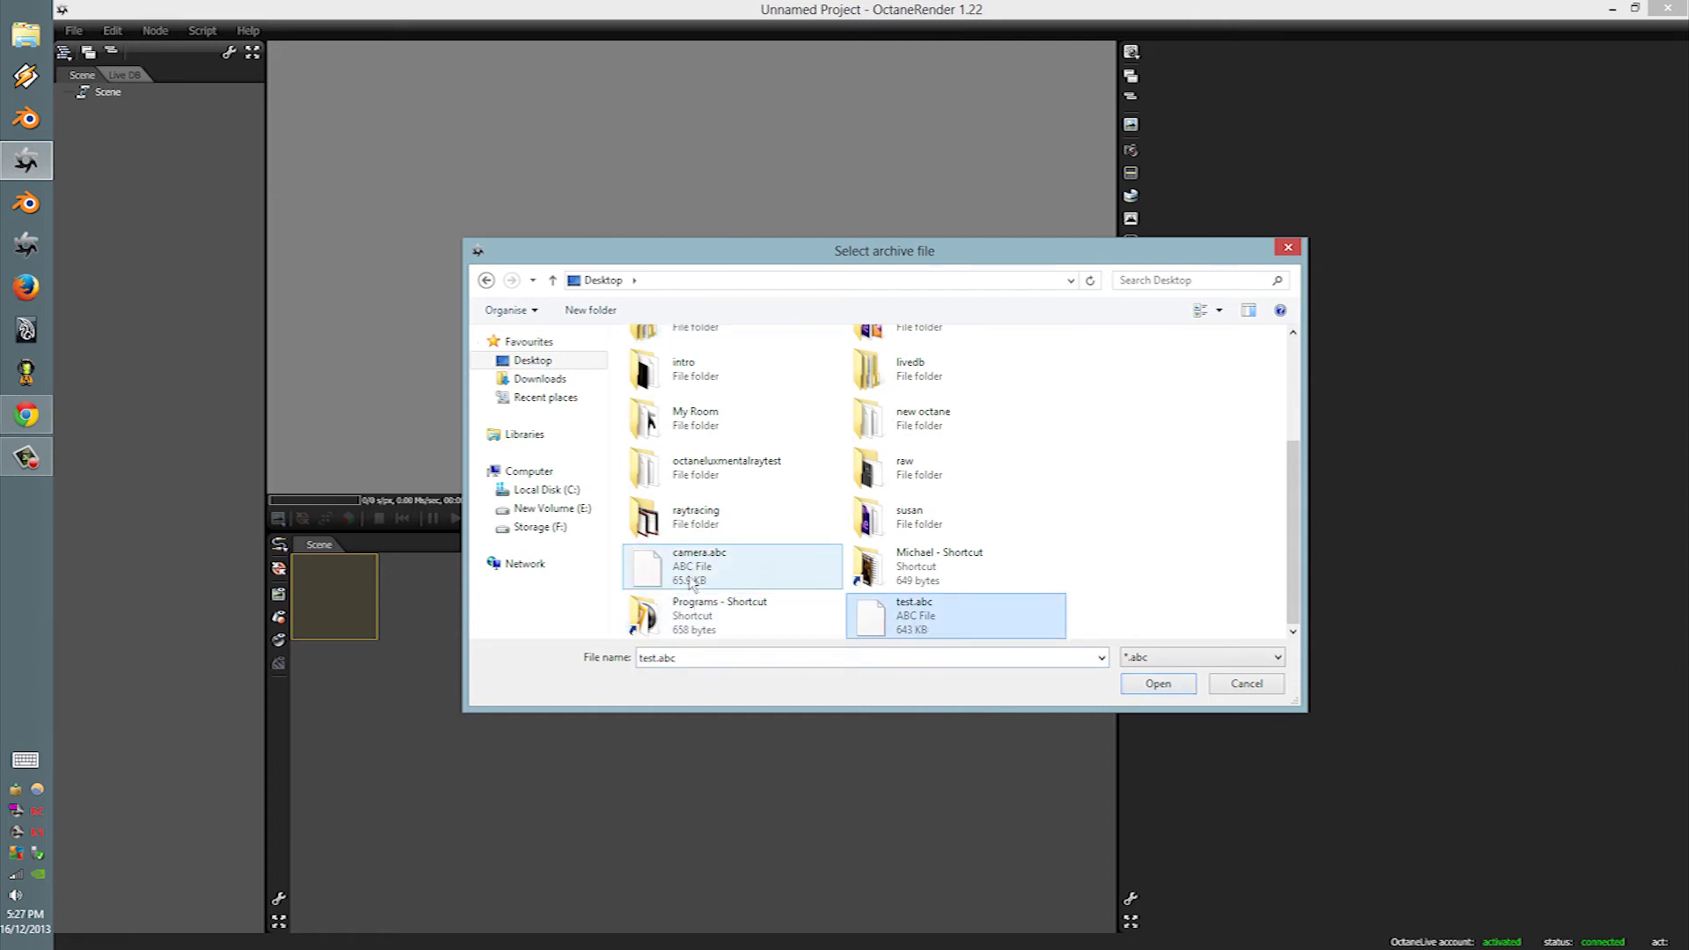
left_click(1246, 689)
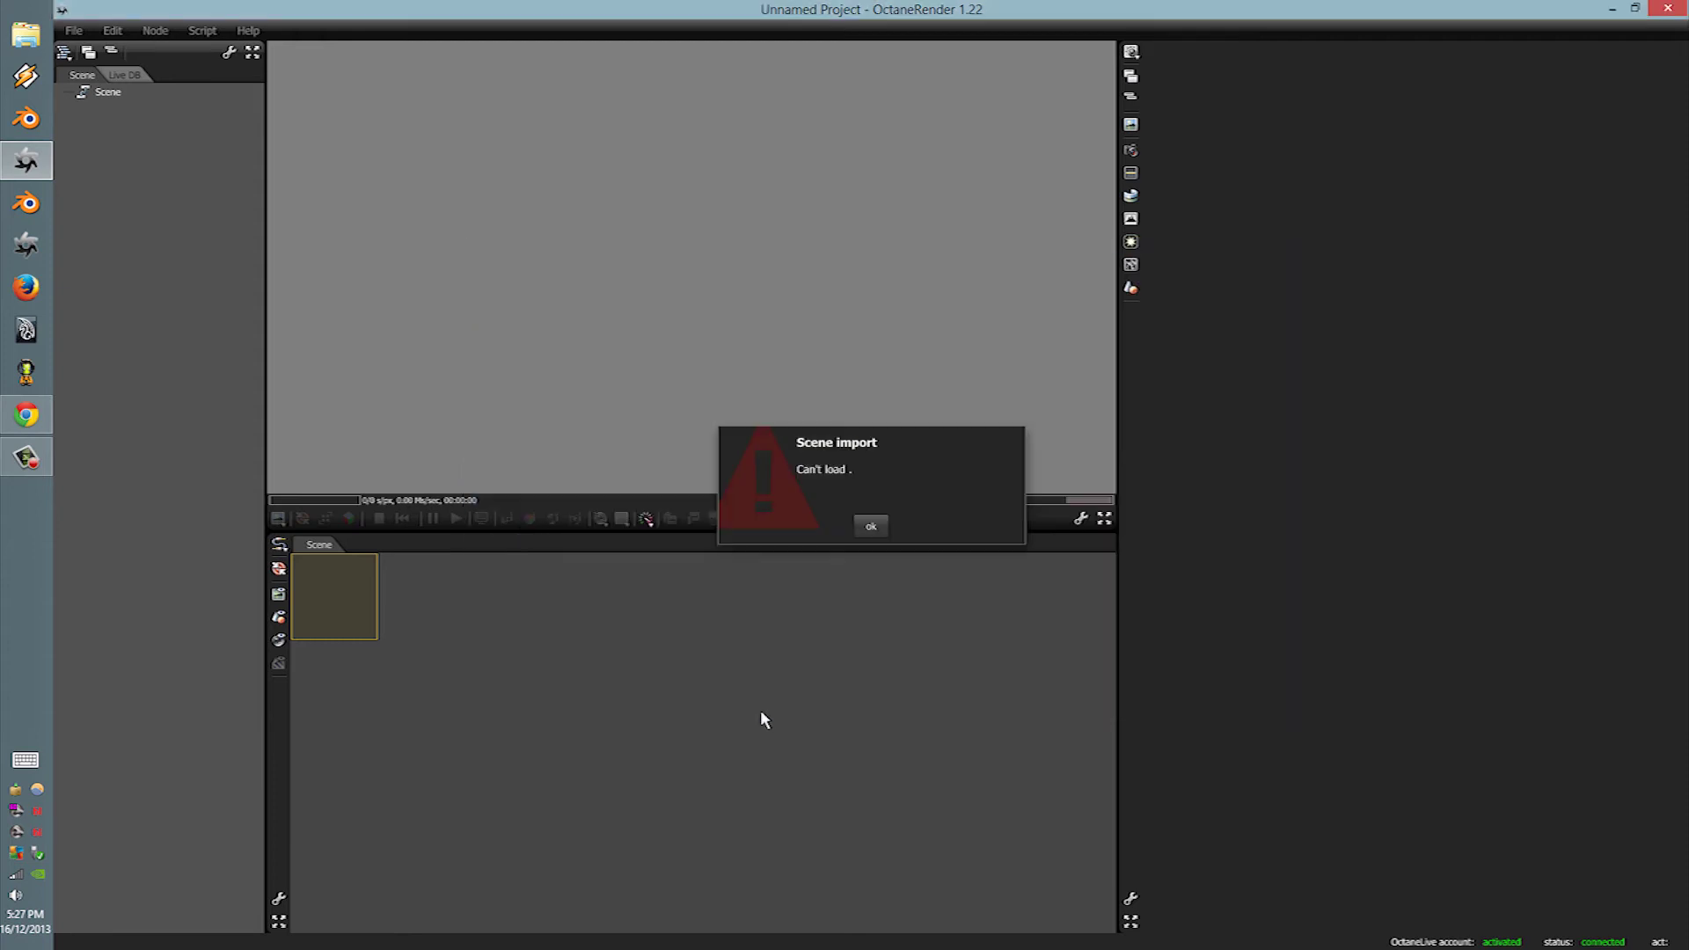
left_click(869, 528)
Step: Add a Geometry > Mesh node loading test.obj and select it for rendering
right_click(683, 702)
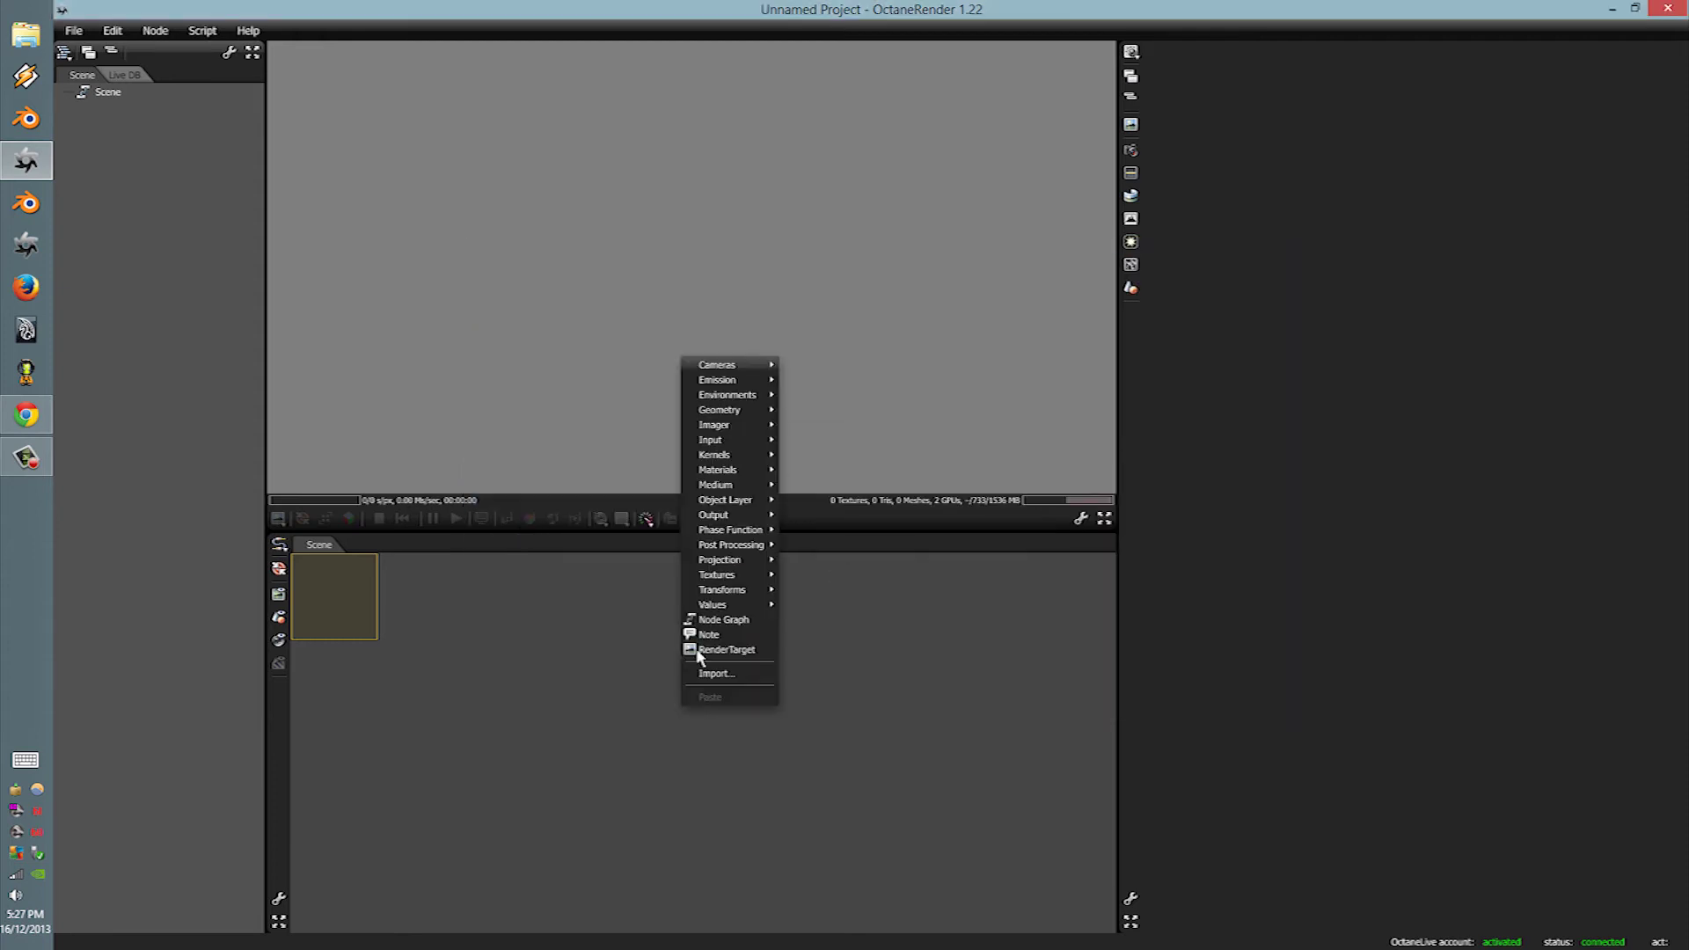
mouse_move(749, 477)
mouse_move(706, 446)
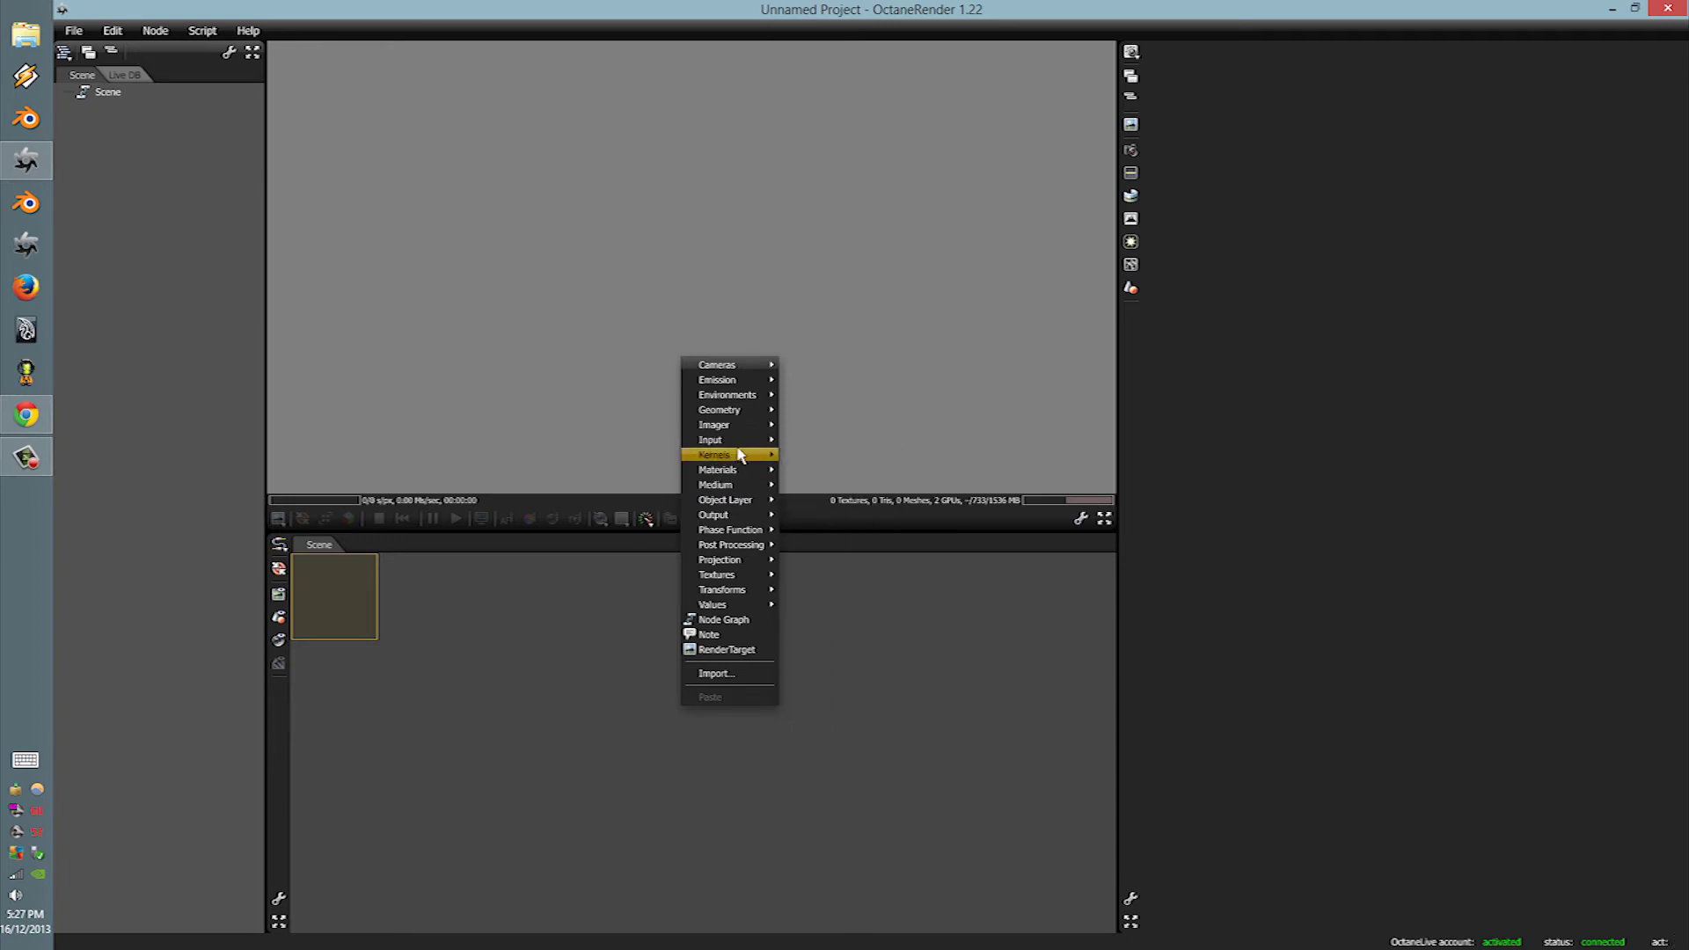
mouse_move(737, 412)
left_click(815, 443)
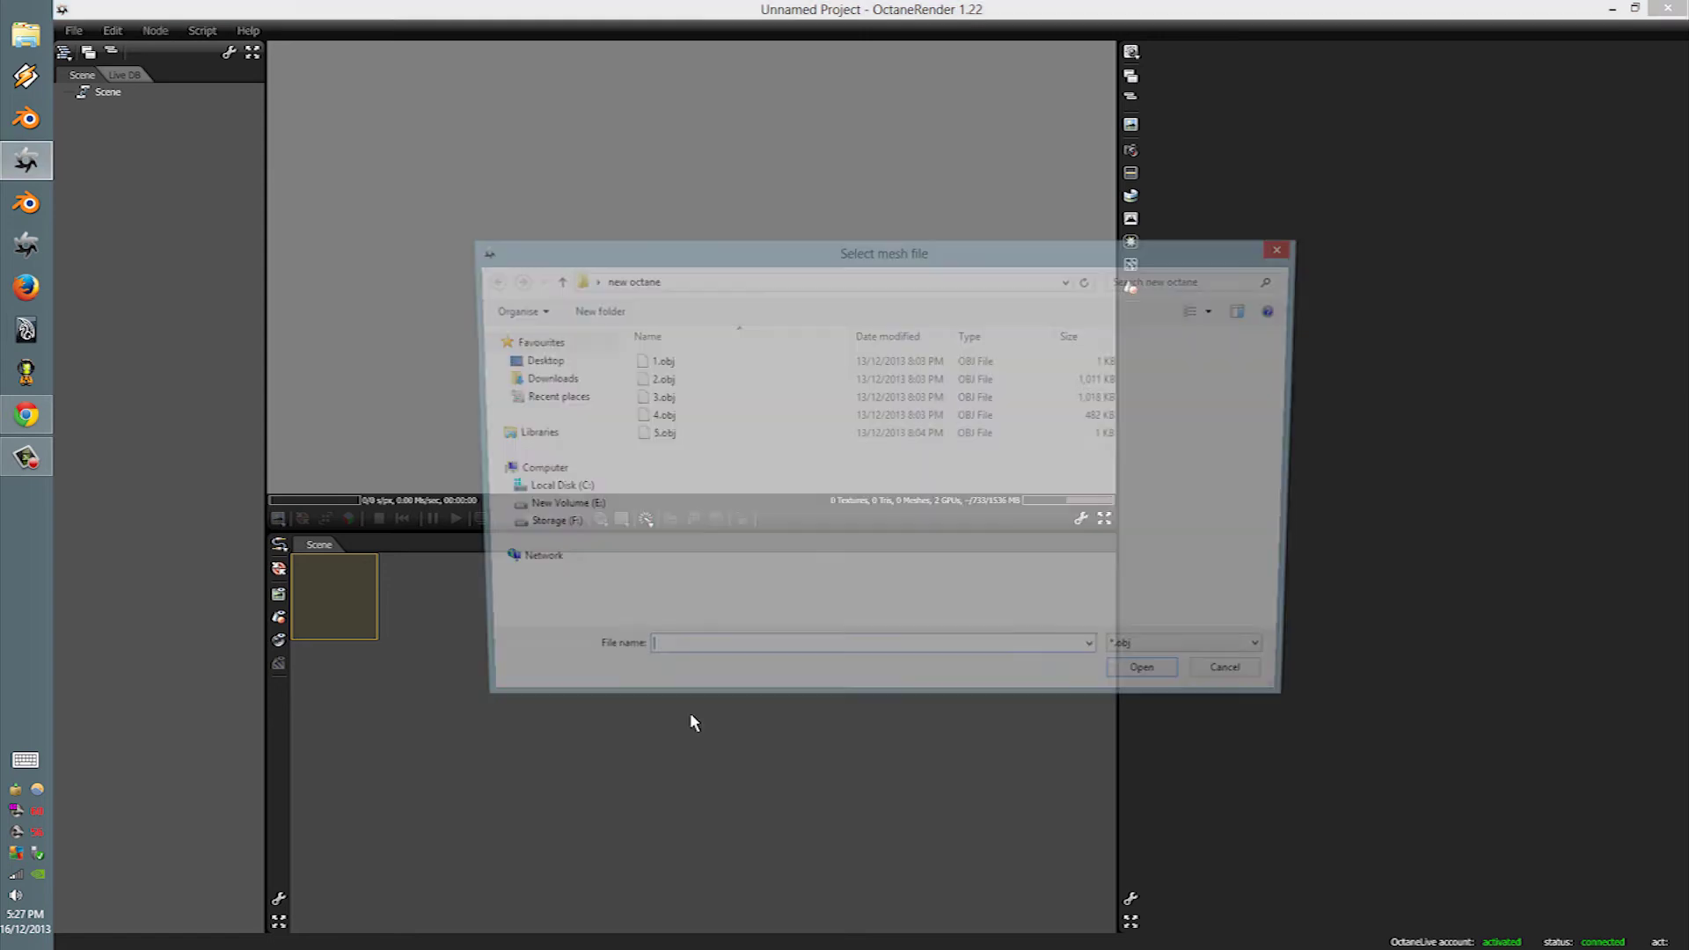
scroll(801, 447, "down", 3)
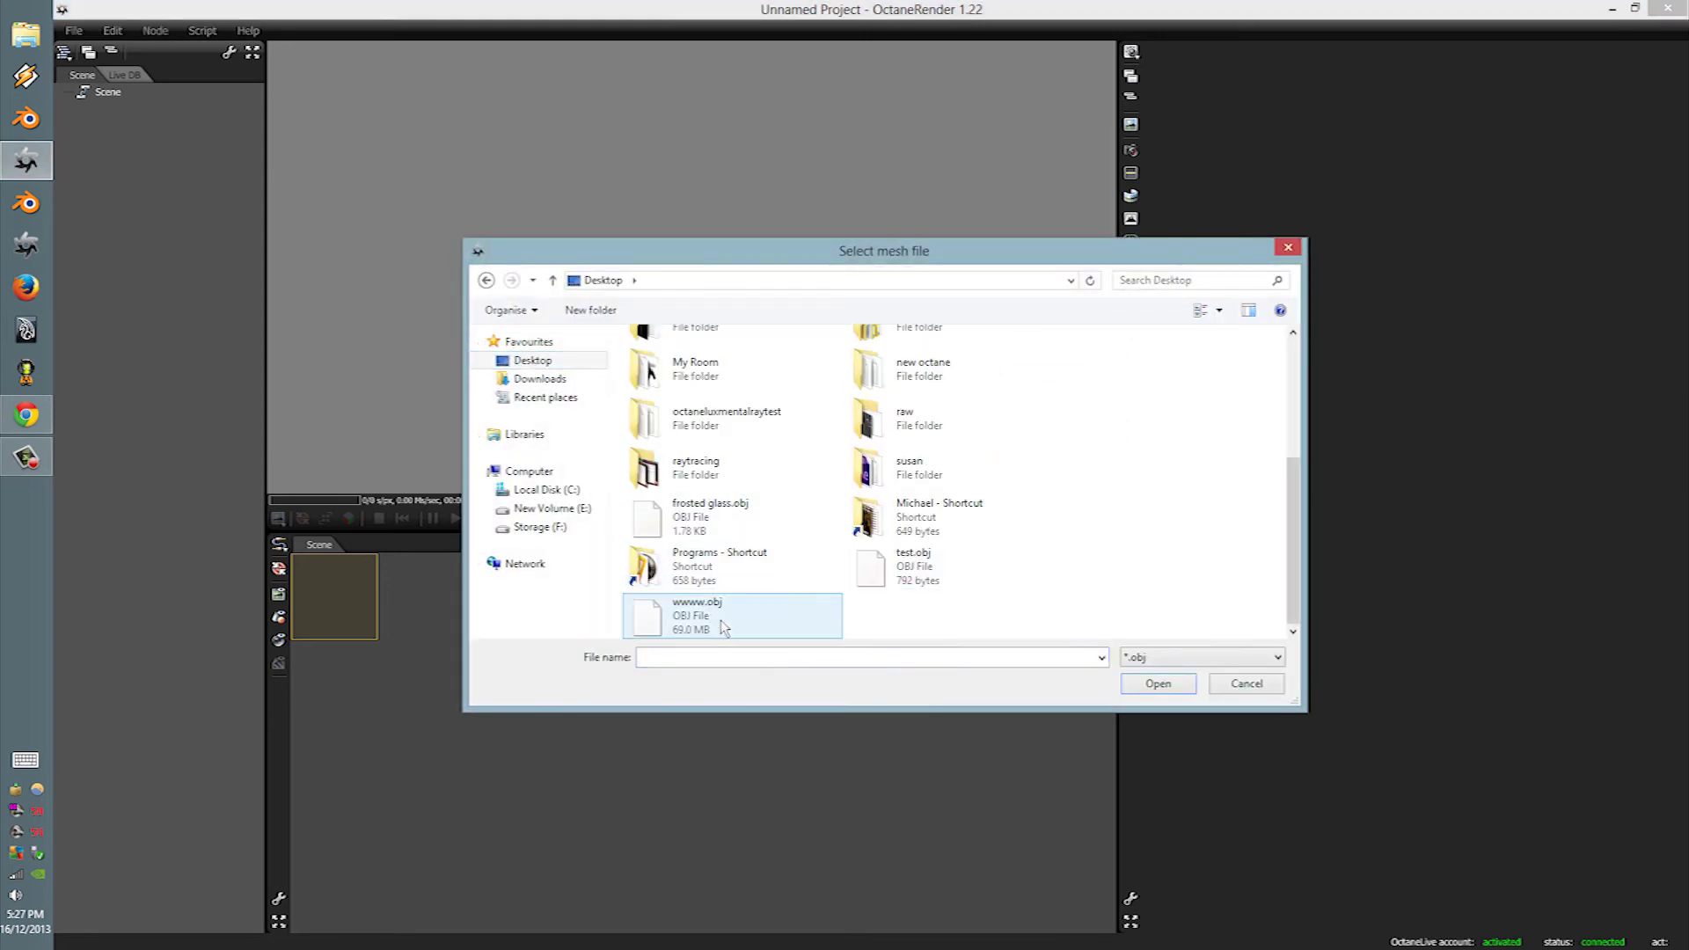
left_click(924, 580)
left_click(1144, 688)
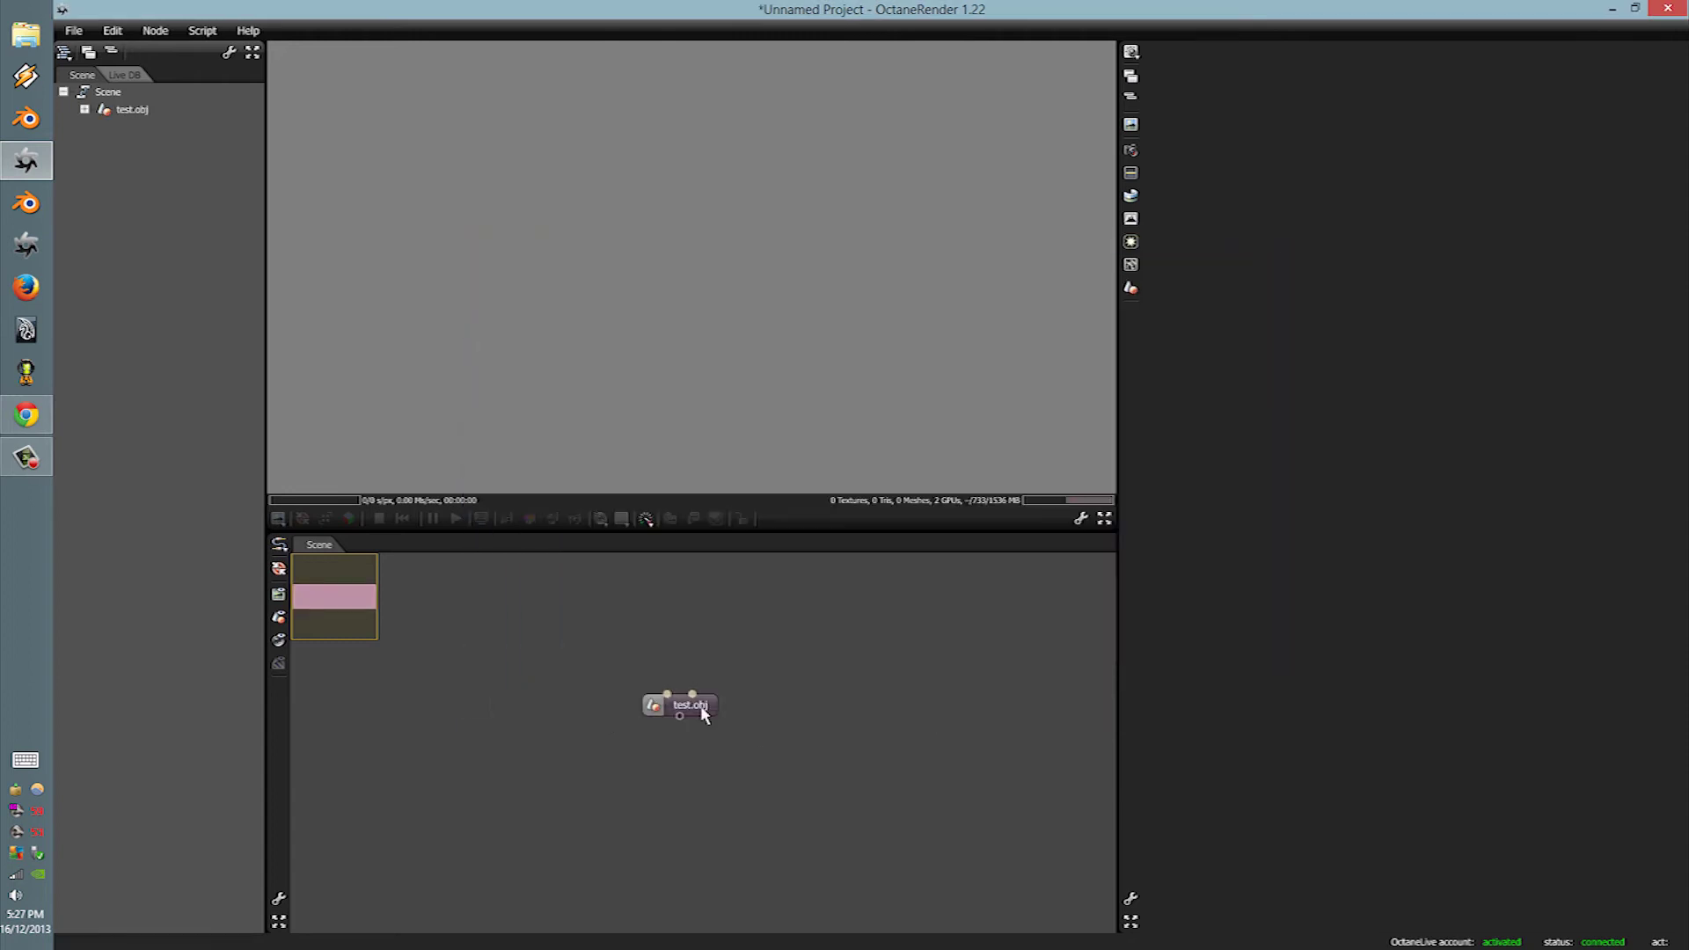
left_click(702, 709)
Step: Switch Material.001 from Glossy to Diffuse and set its diffuse colour to 1.000 white
left_click_drag(718, 215, 688, 275)
scroll(743, 247, "down", 10)
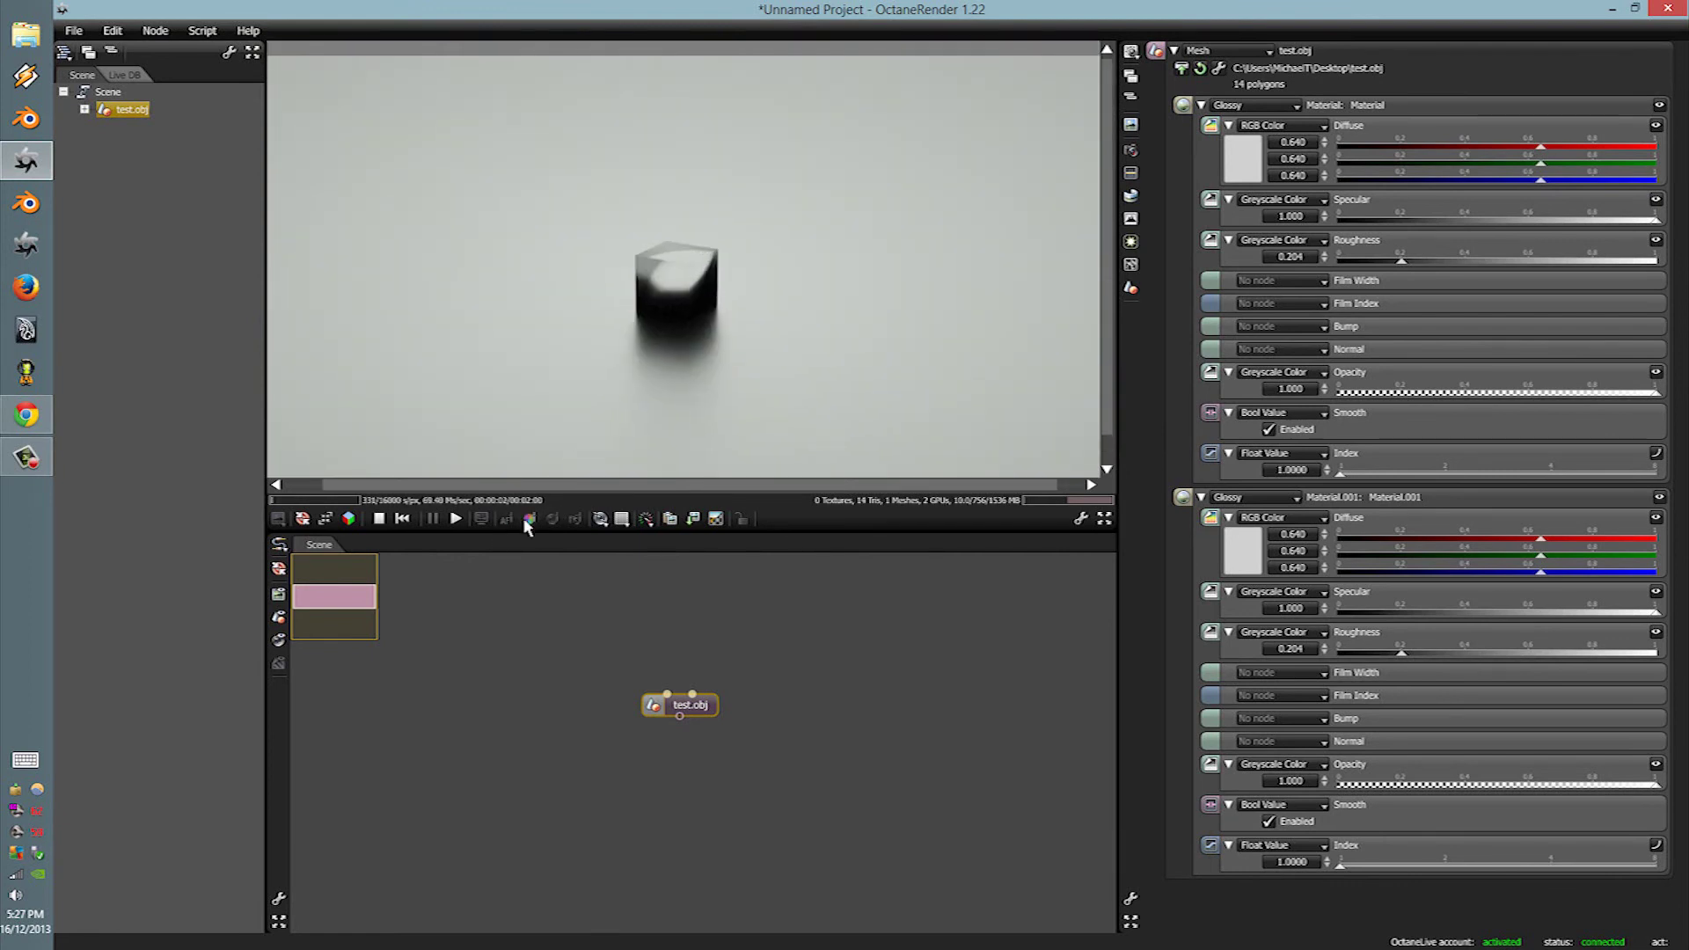
left_click(692, 694)
left_click(1228, 51)
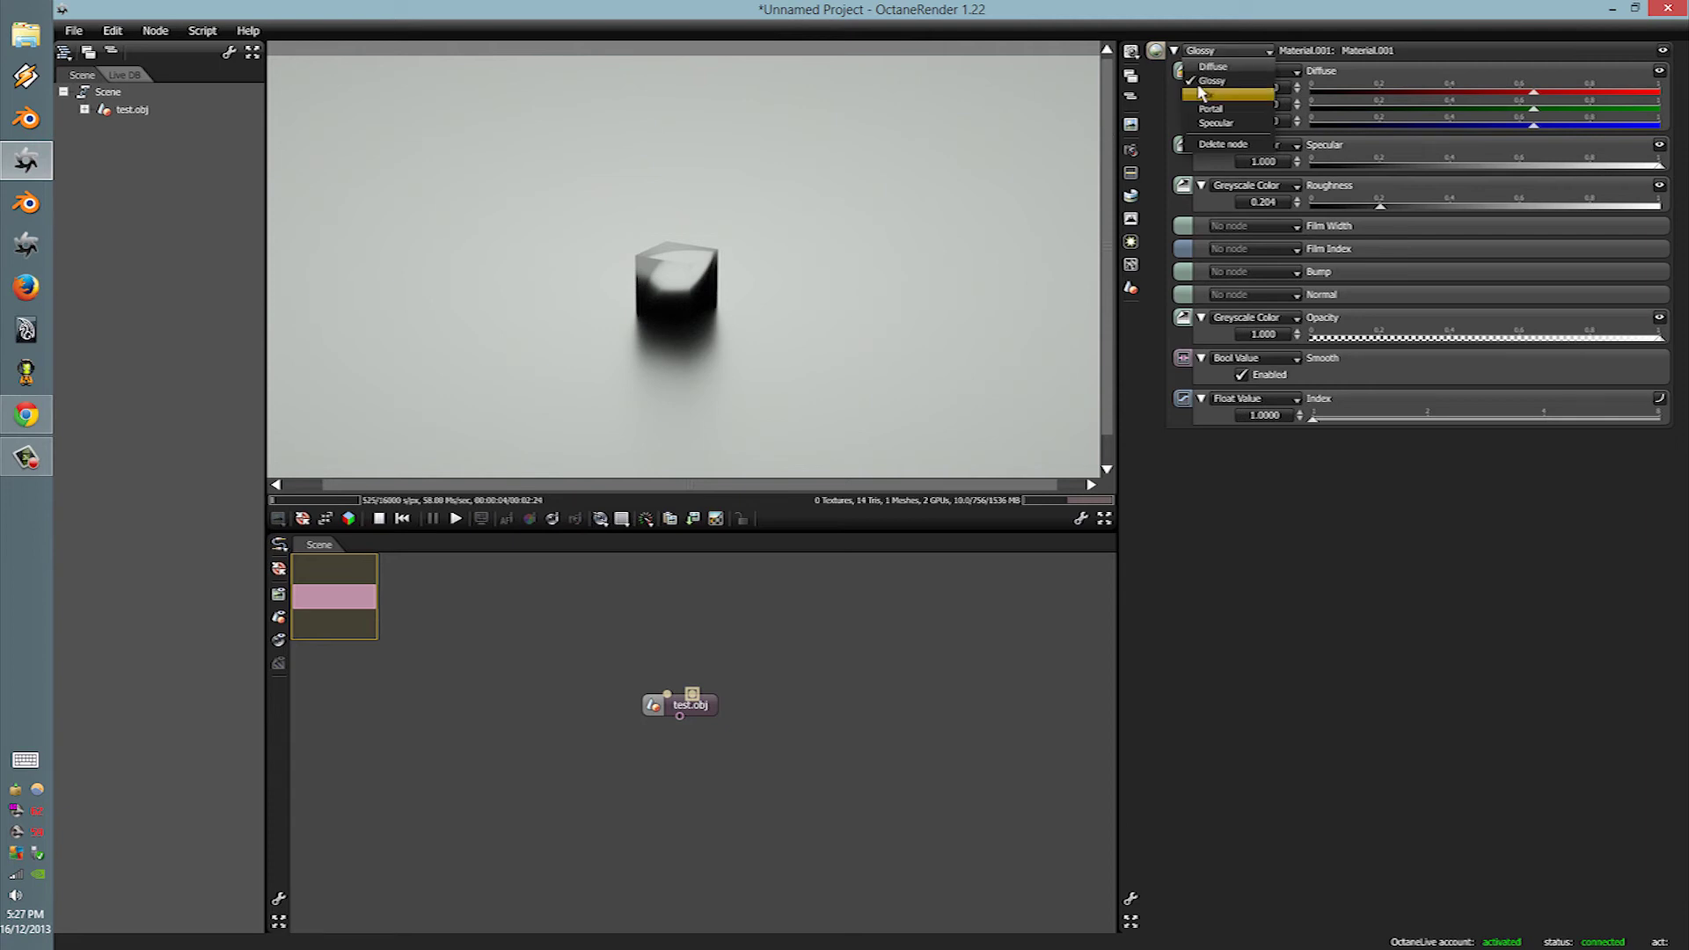
left_click(1202, 93)
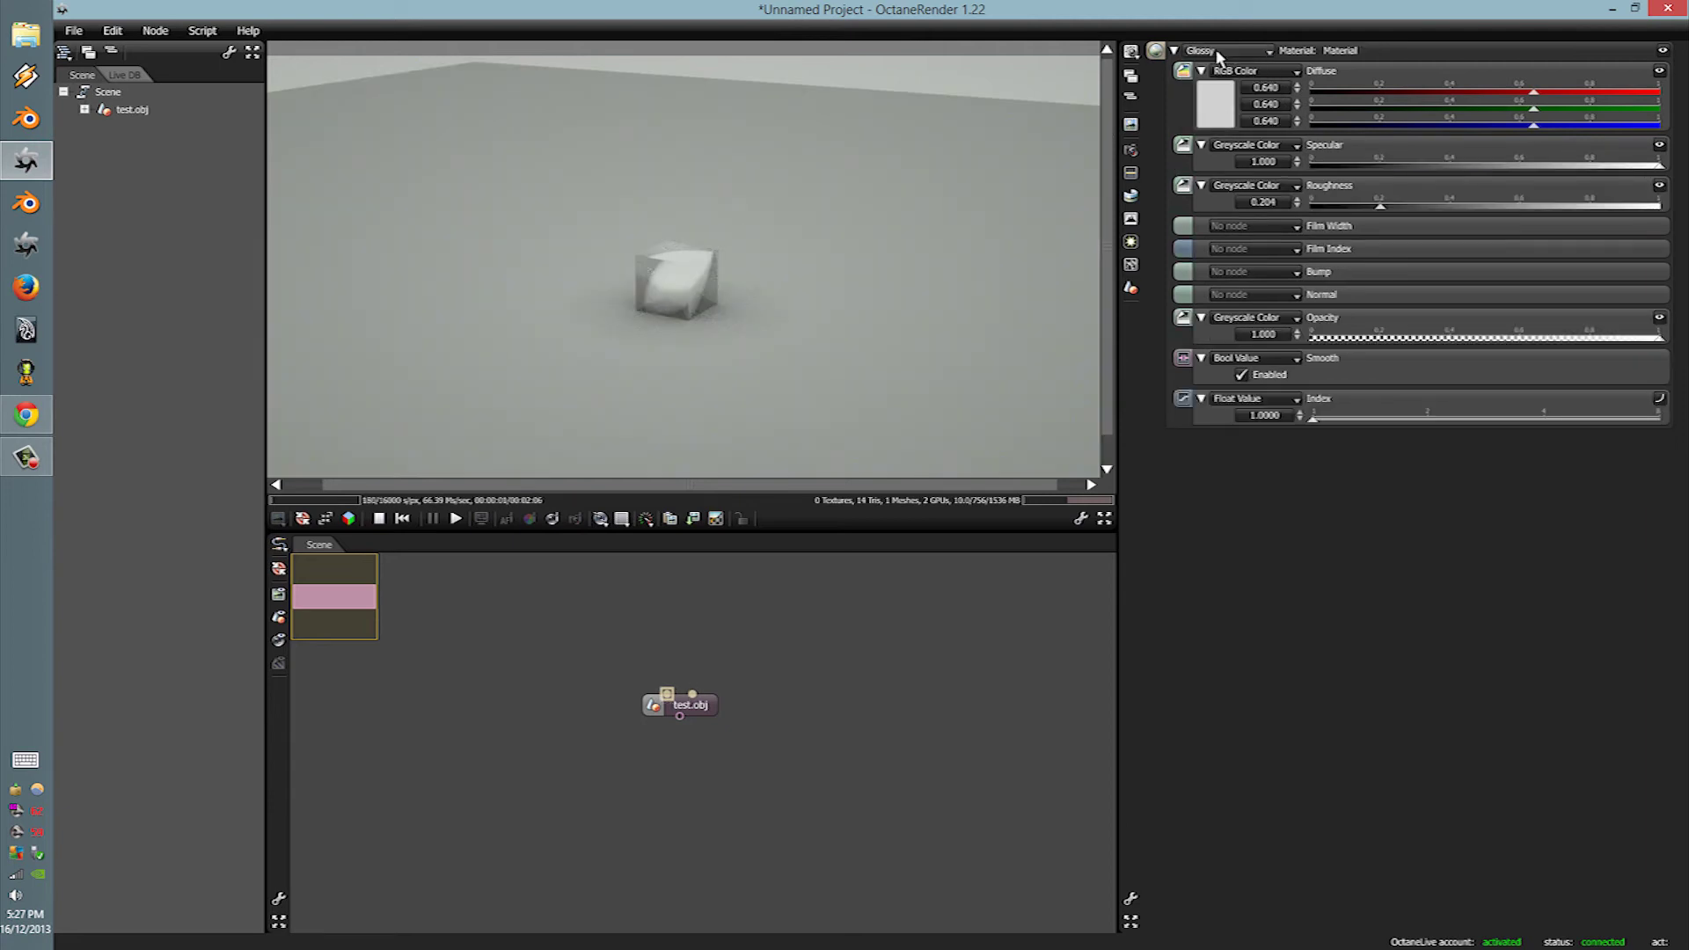
left_click(1220, 51)
left_click(1222, 76)
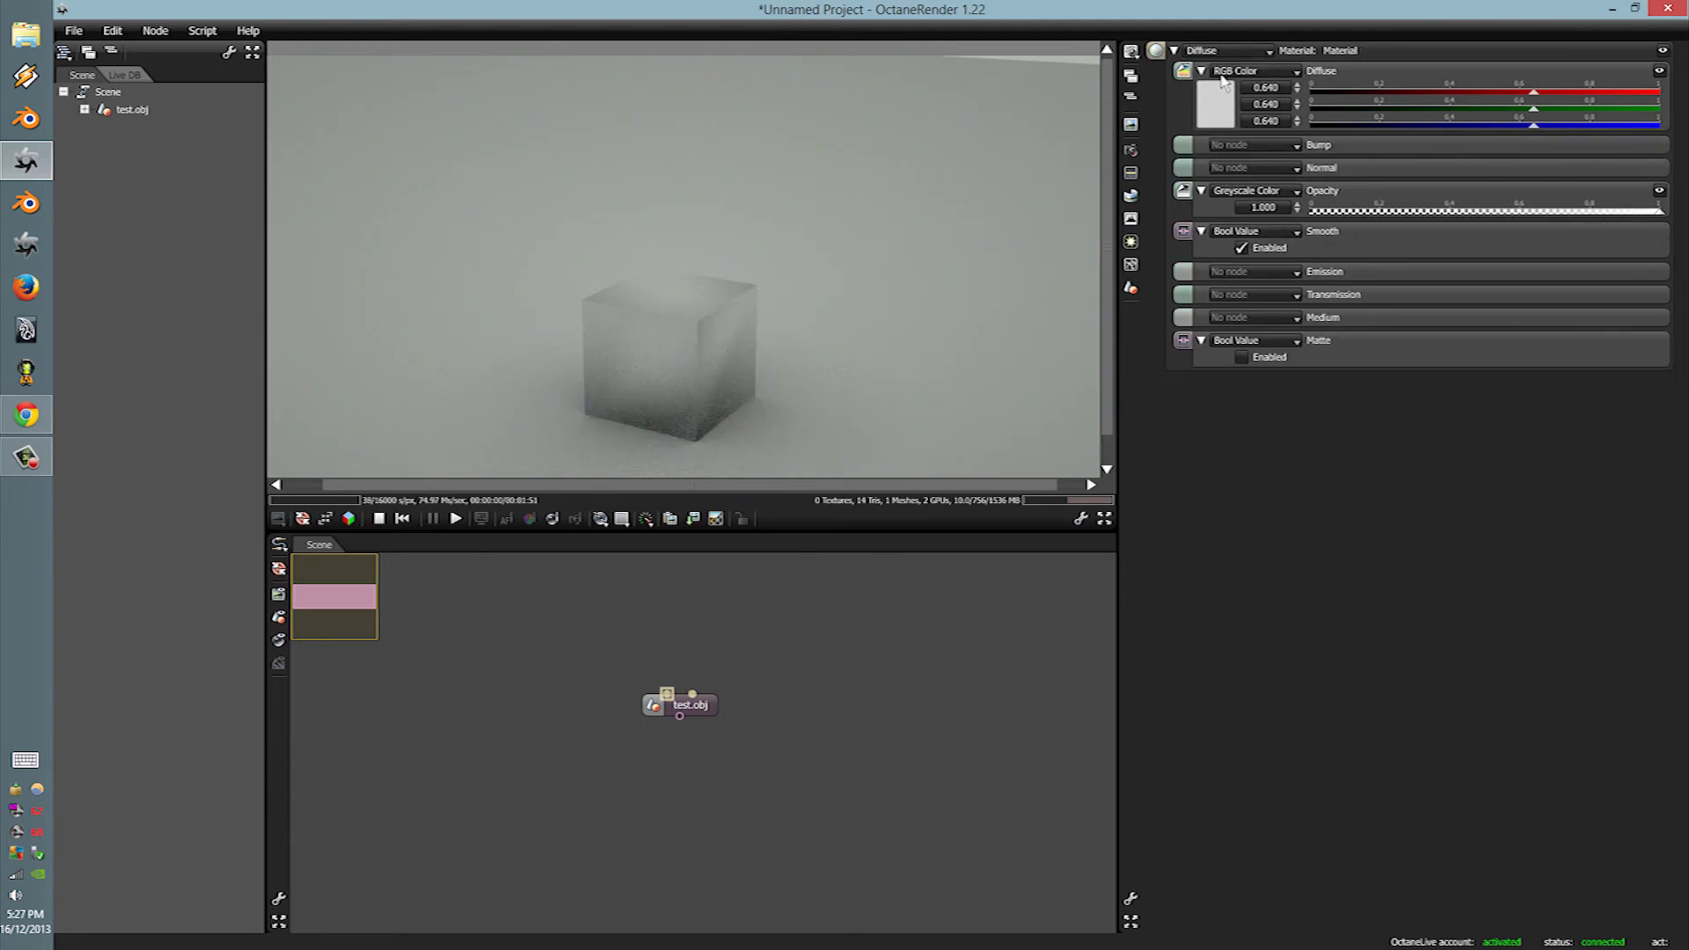
left_click(1215, 103)
left_click(1407, 150)
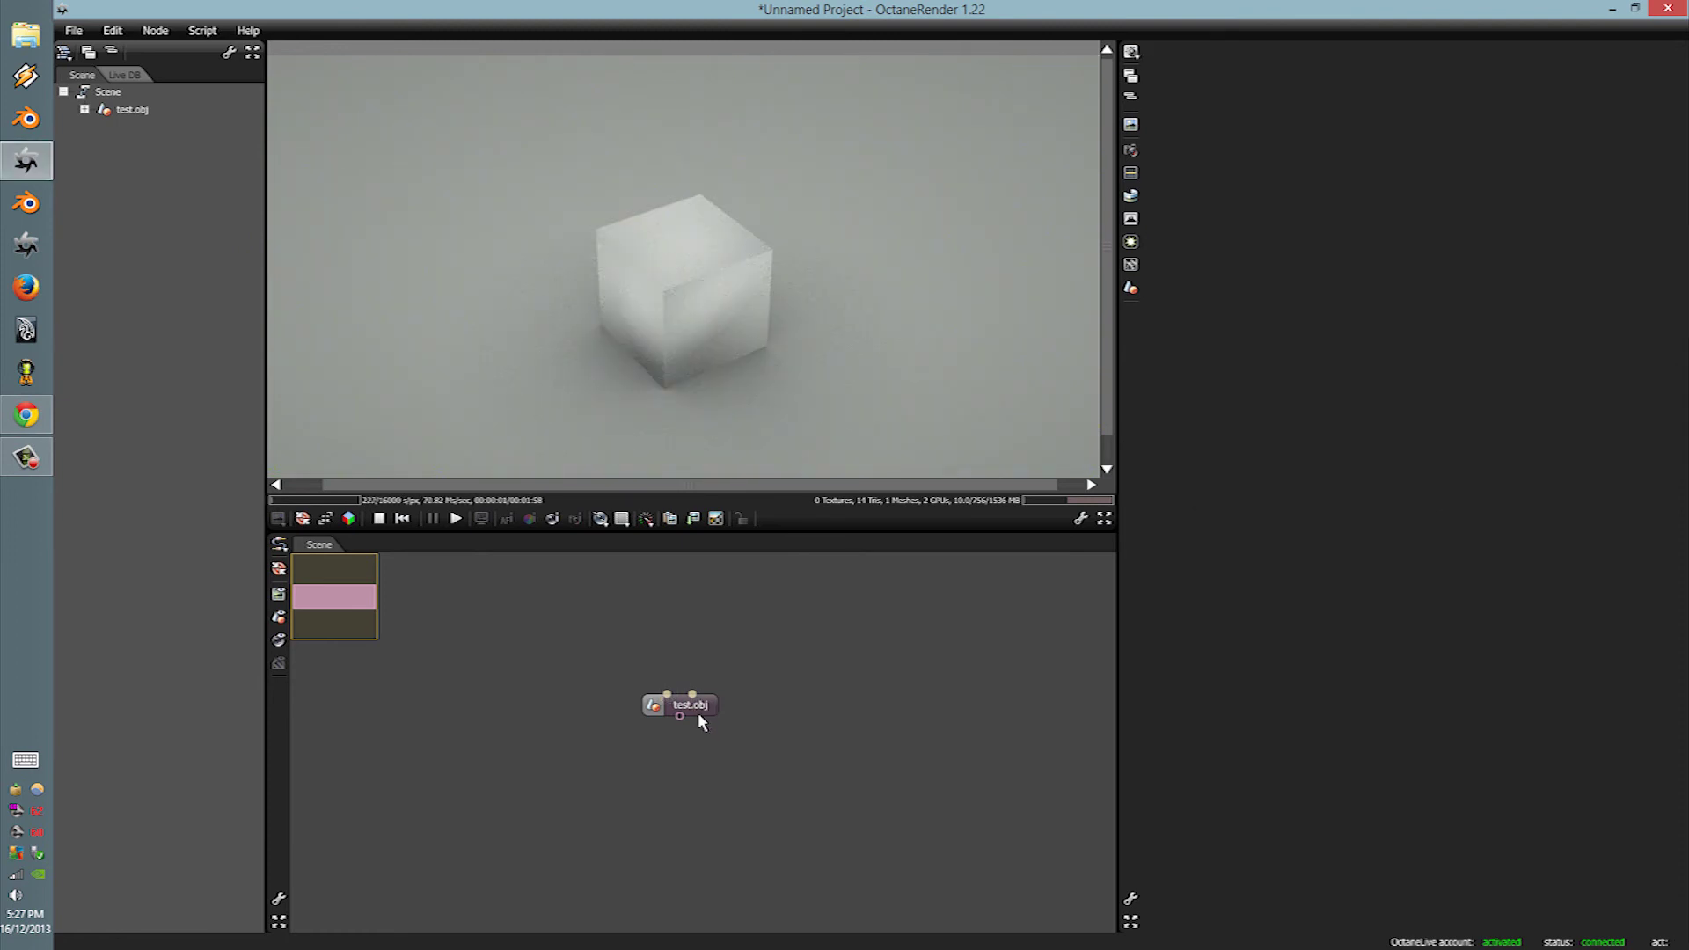
Step: Drag the test.obj node lower in the node graph
left_click_drag(698, 711, 697, 823)
right_click(675, 752)
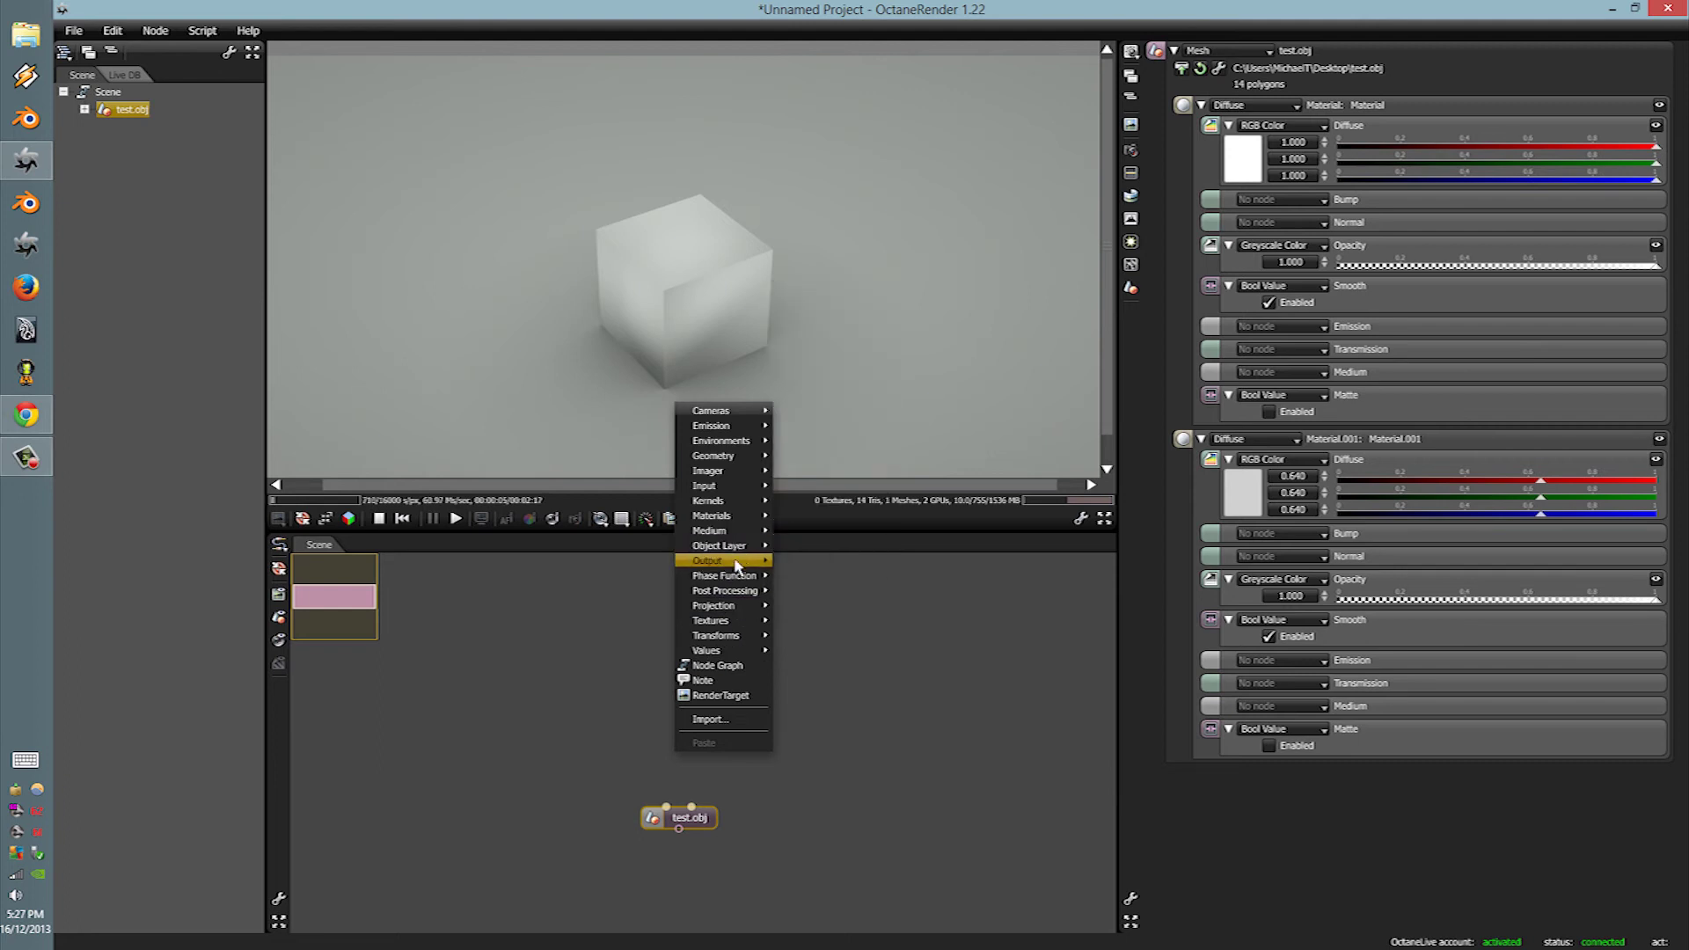
left_click(672, 267)
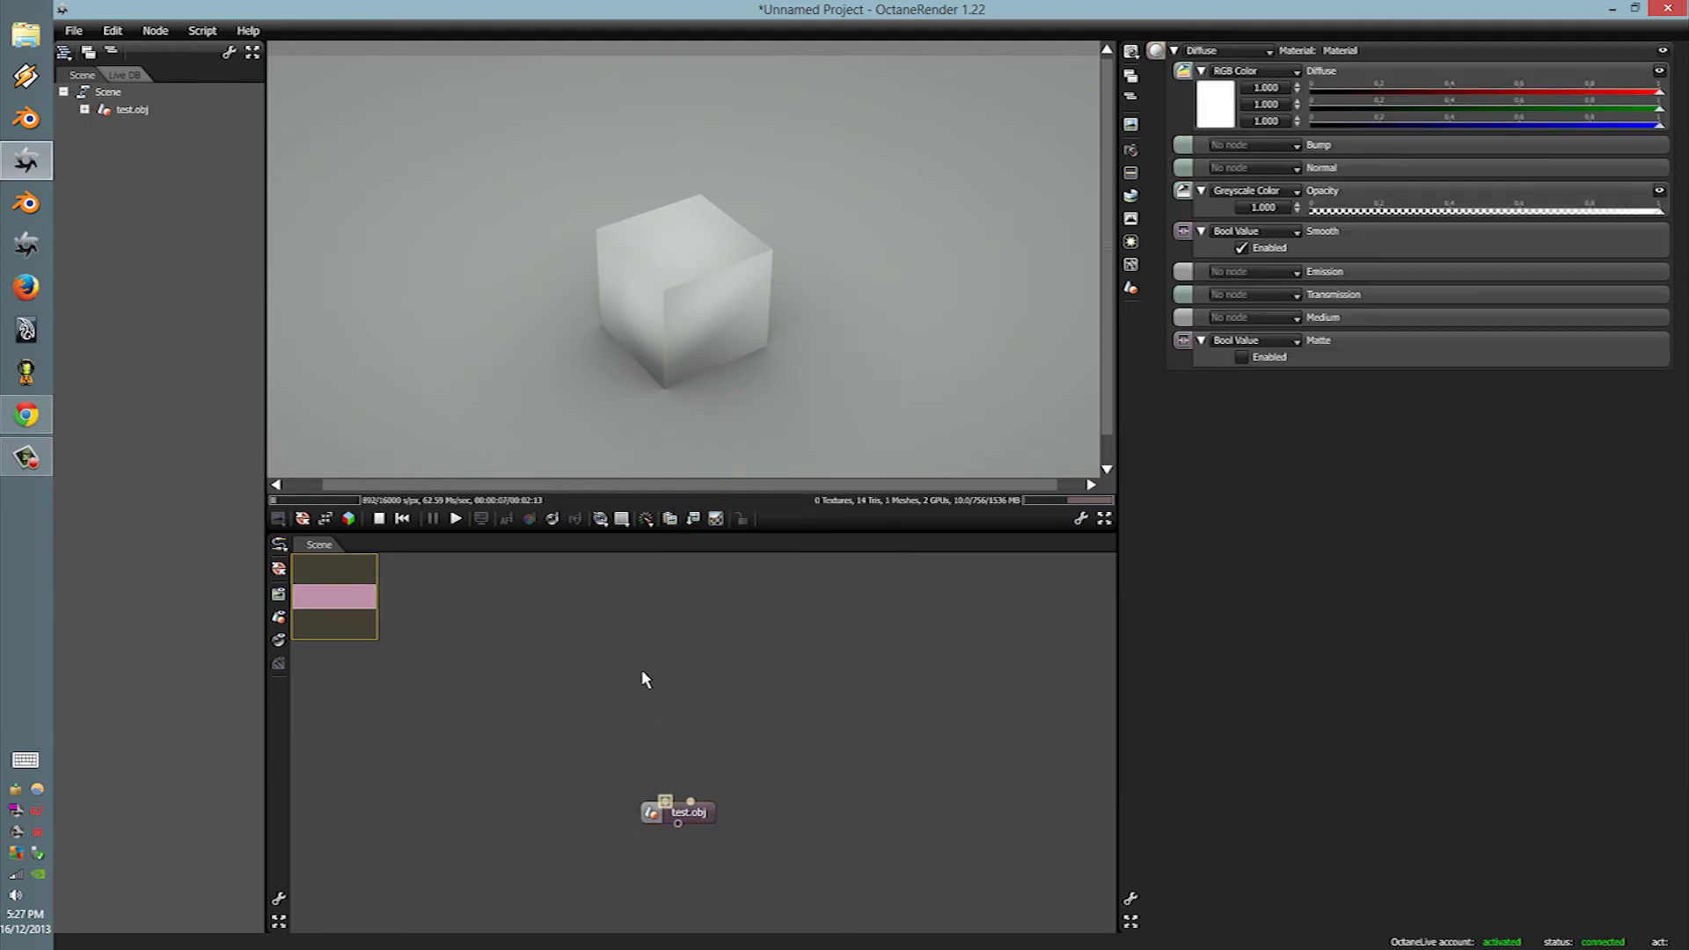
Step: Add an Object Layer Map node by mistake and delete it
right_click(643, 676)
mouse_move(704, 523)
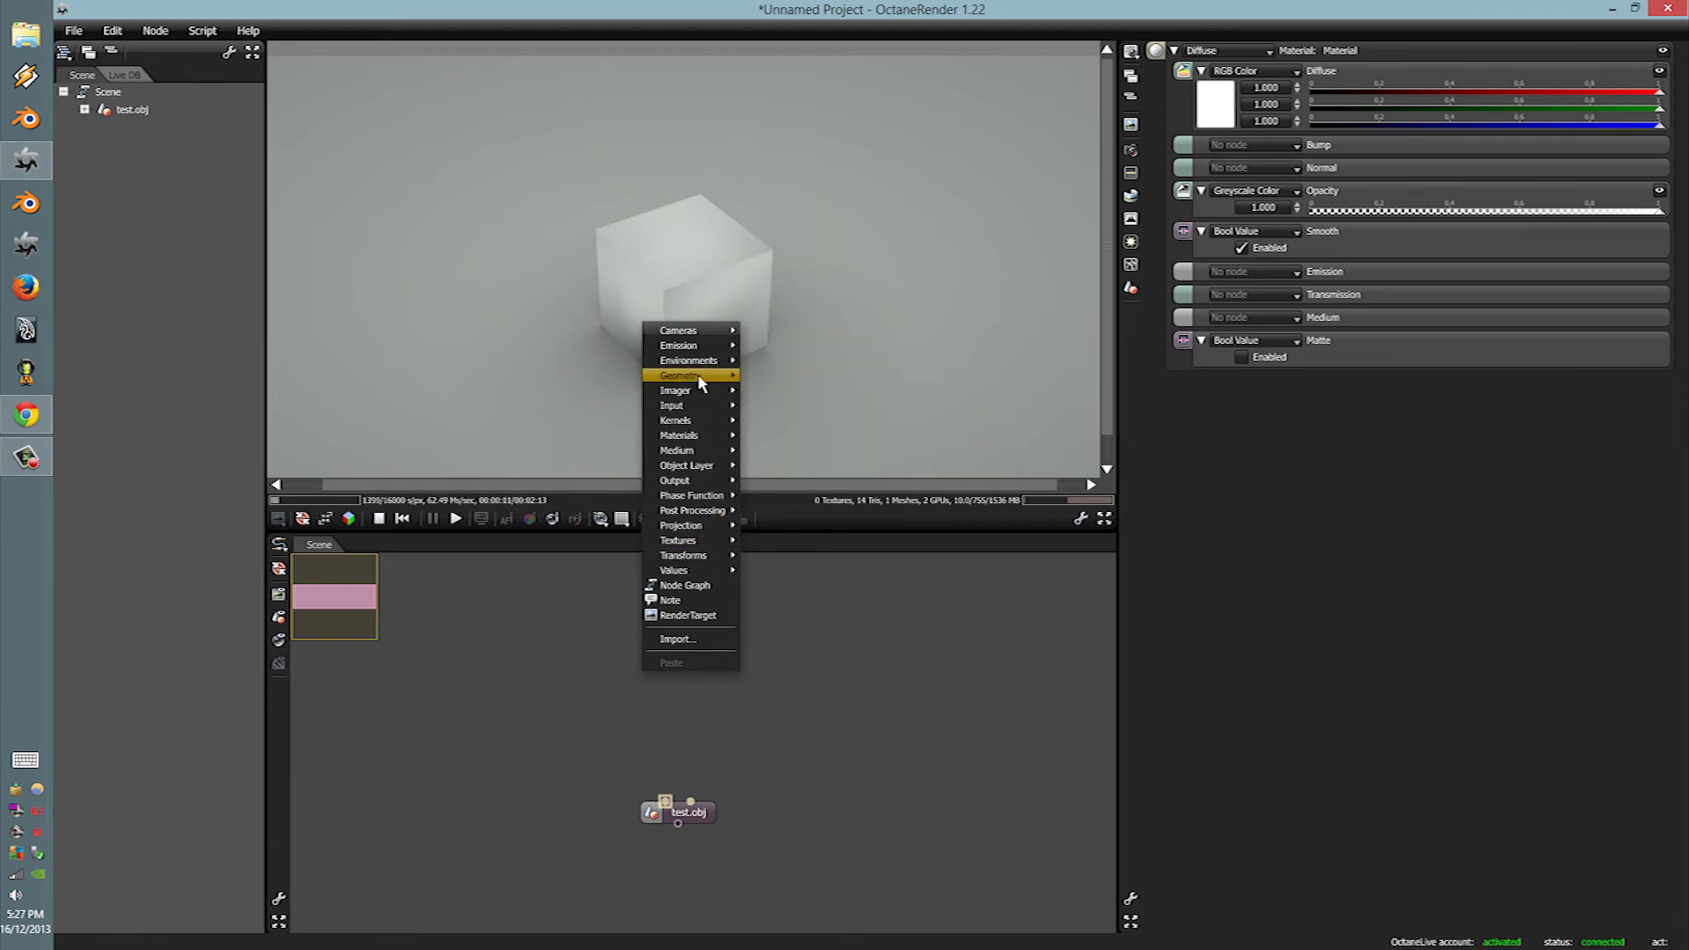
mouse_move(701, 378)
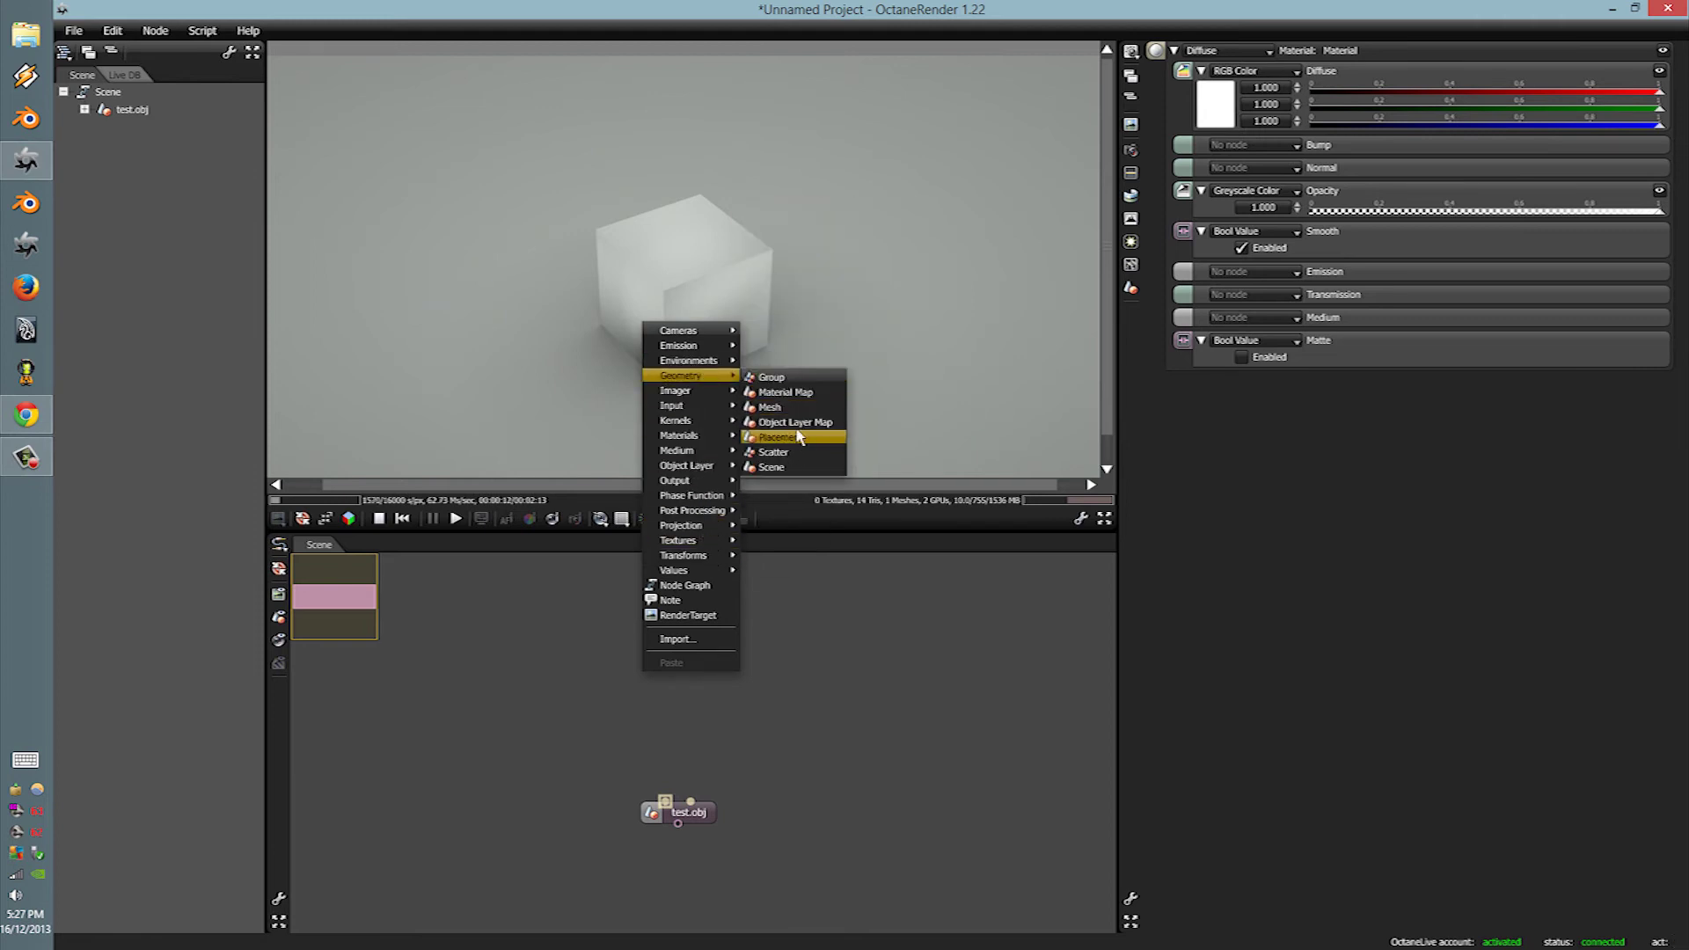
left_click(797, 422)
left_click(666, 679)
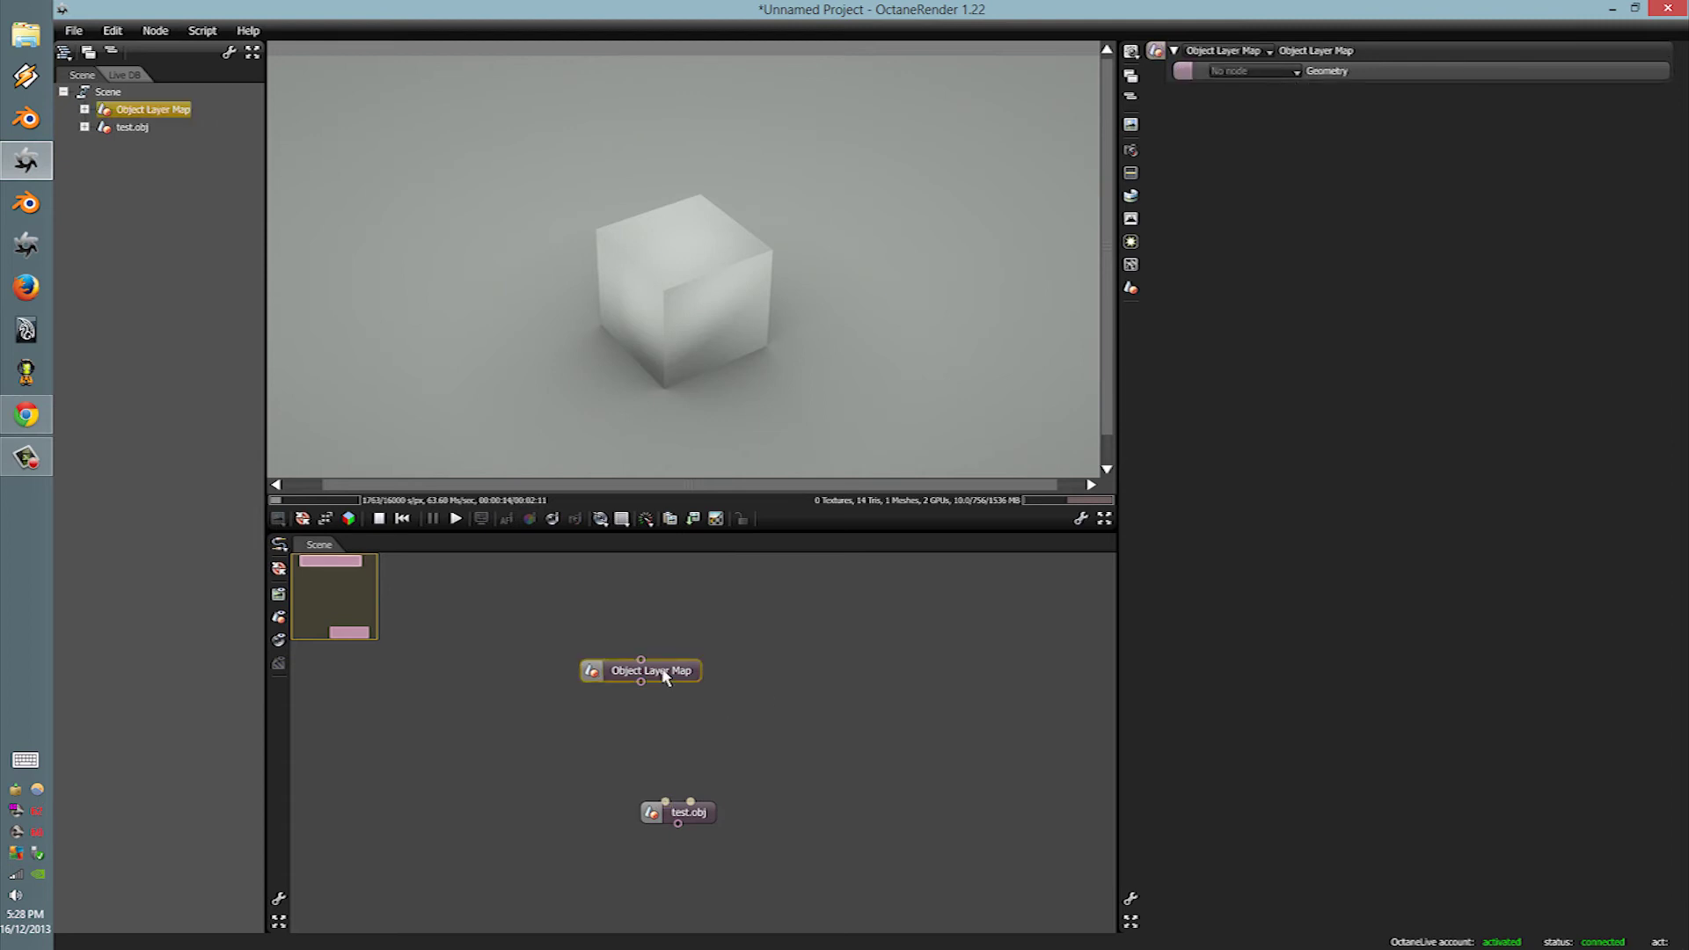
key("Delete")
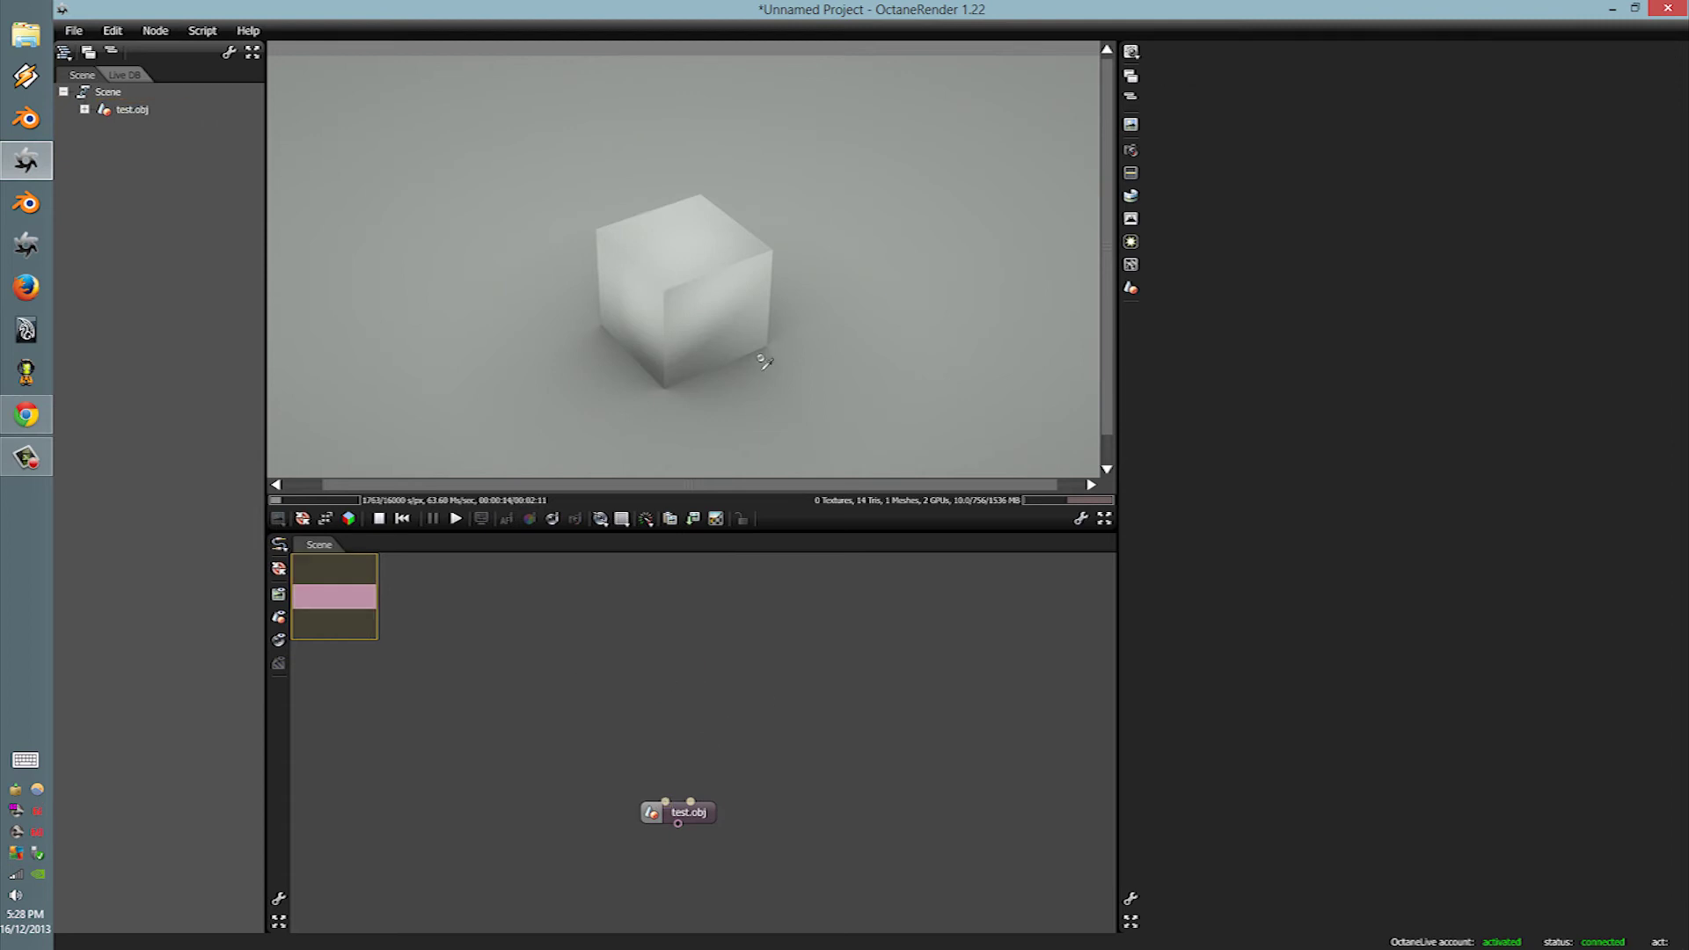
Step: Add a Diffuse Material node and wire it into test.obj's material input
right_click(717, 751)
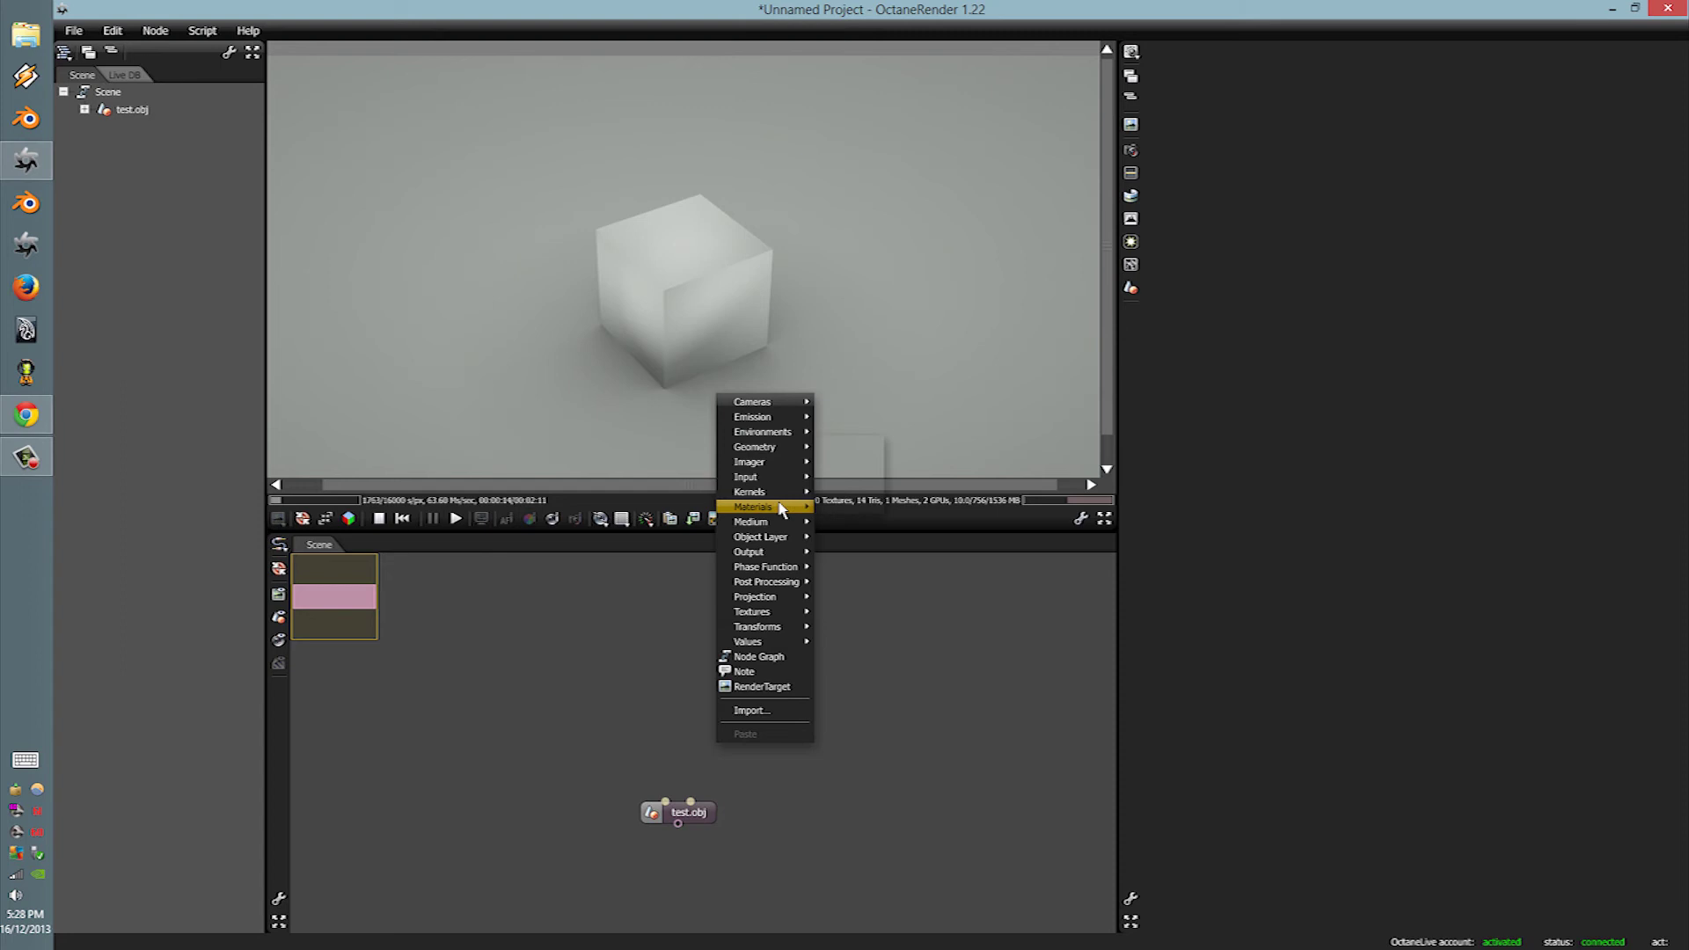
mouse_move(797, 507)
left_click(847, 446)
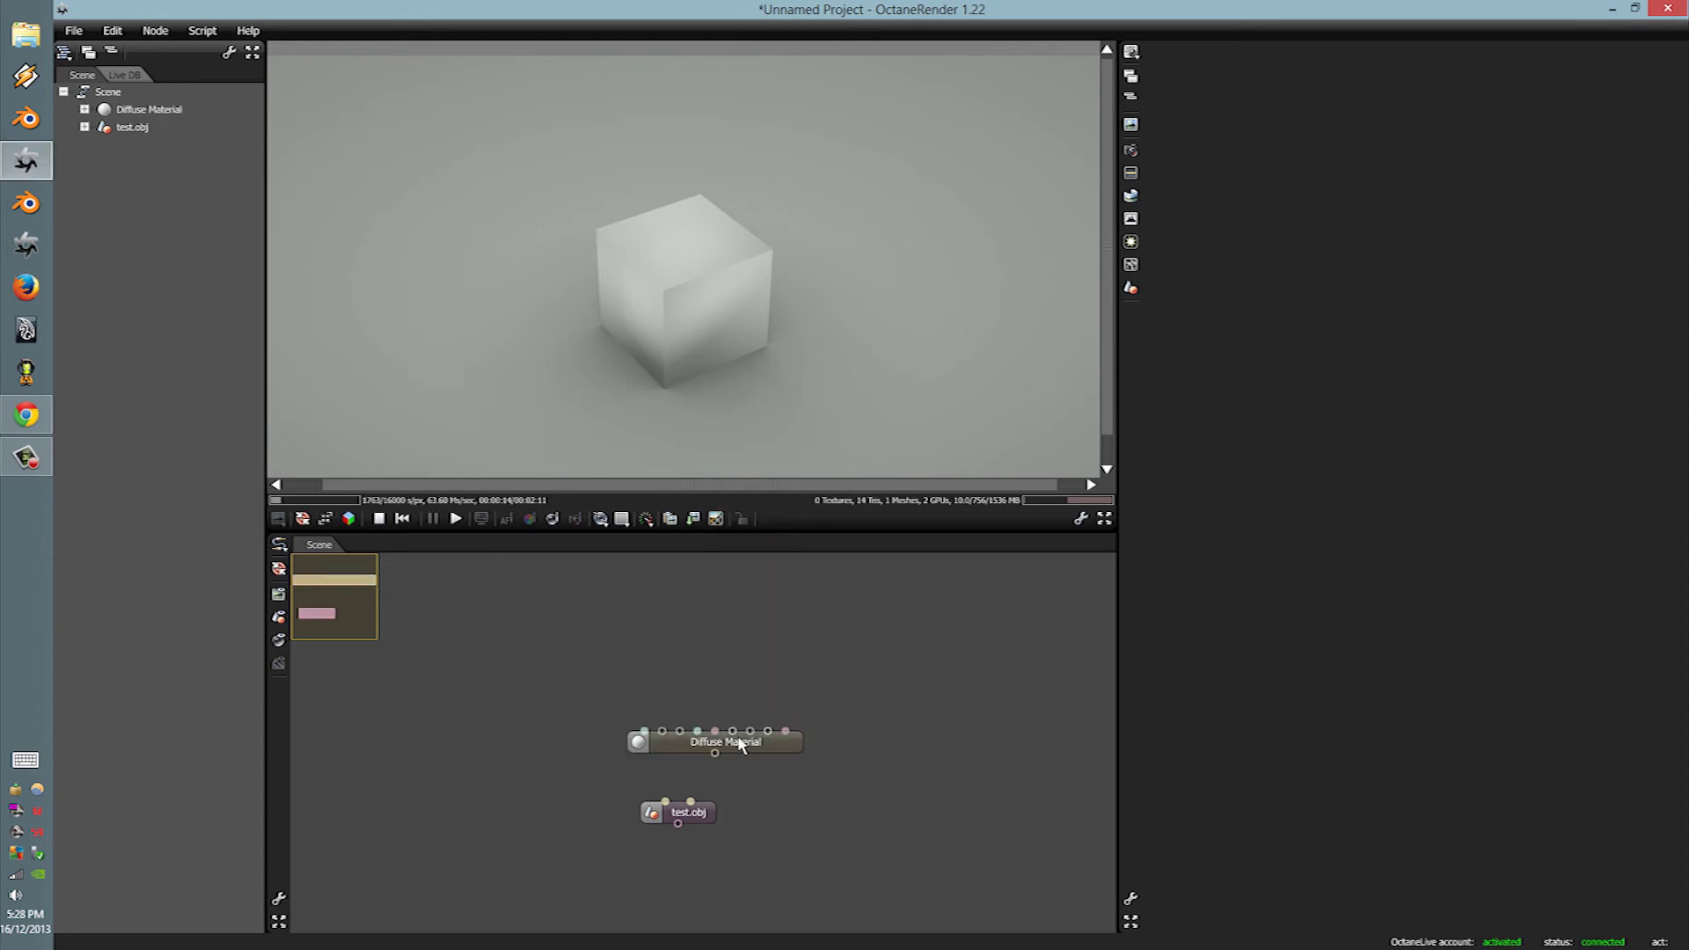
left_click_drag(714, 754, 691, 802)
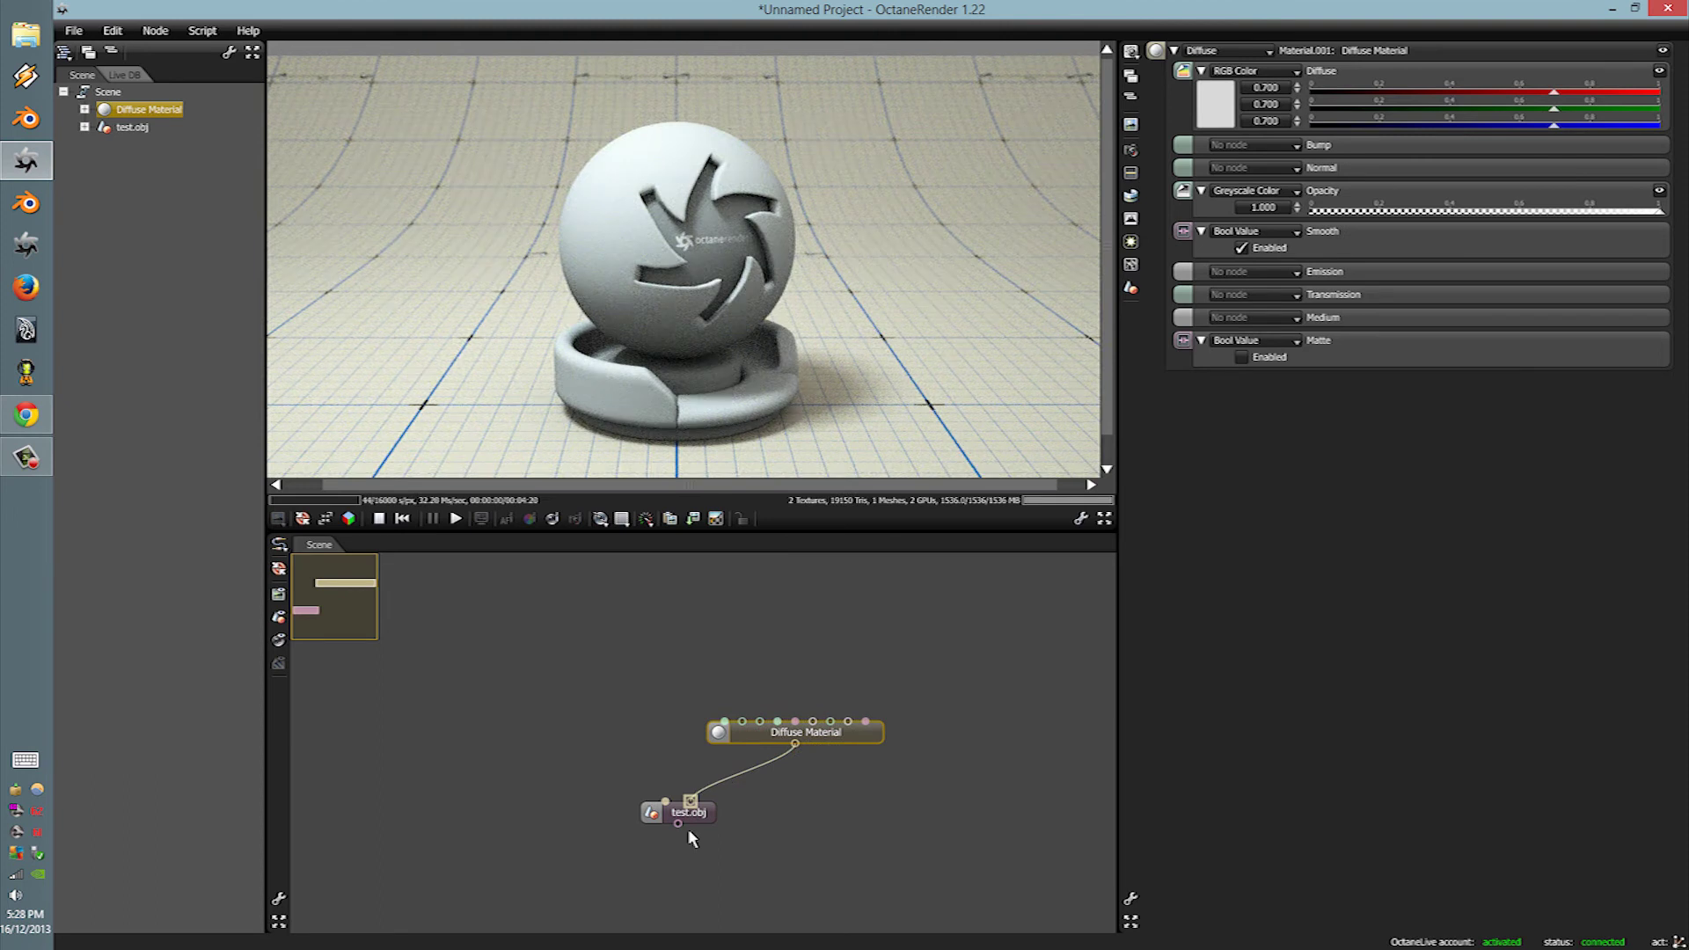
left_click(696, 816)
left_click(691, 293)
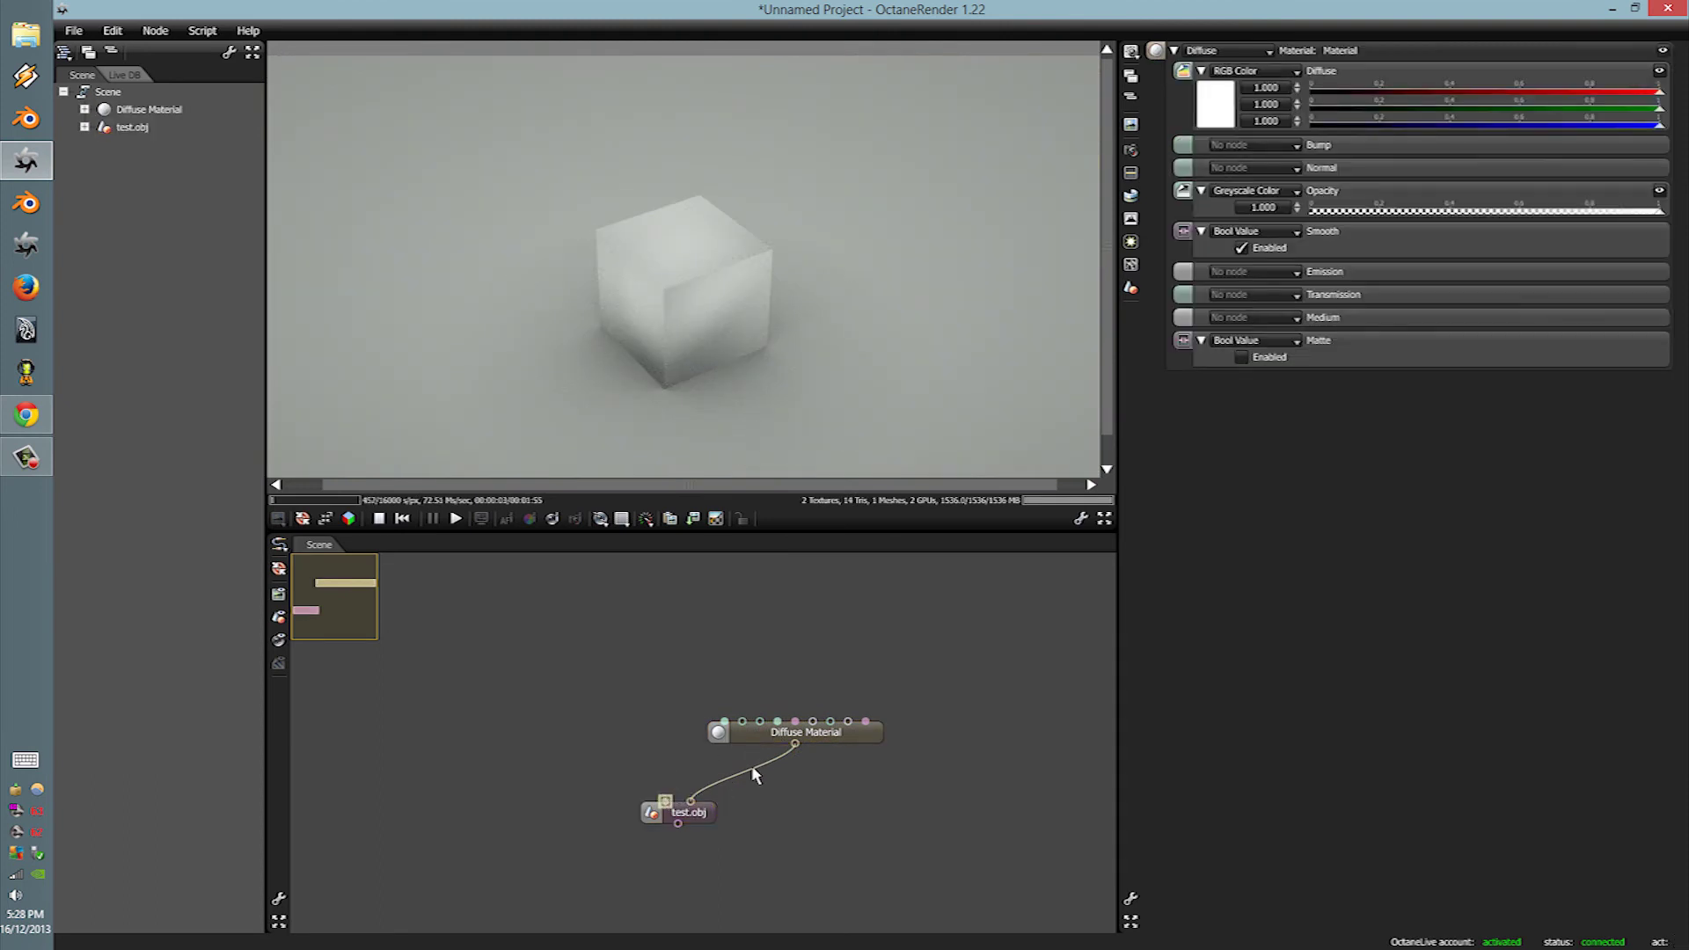
left_click_drag(783, 749, 699, 802)
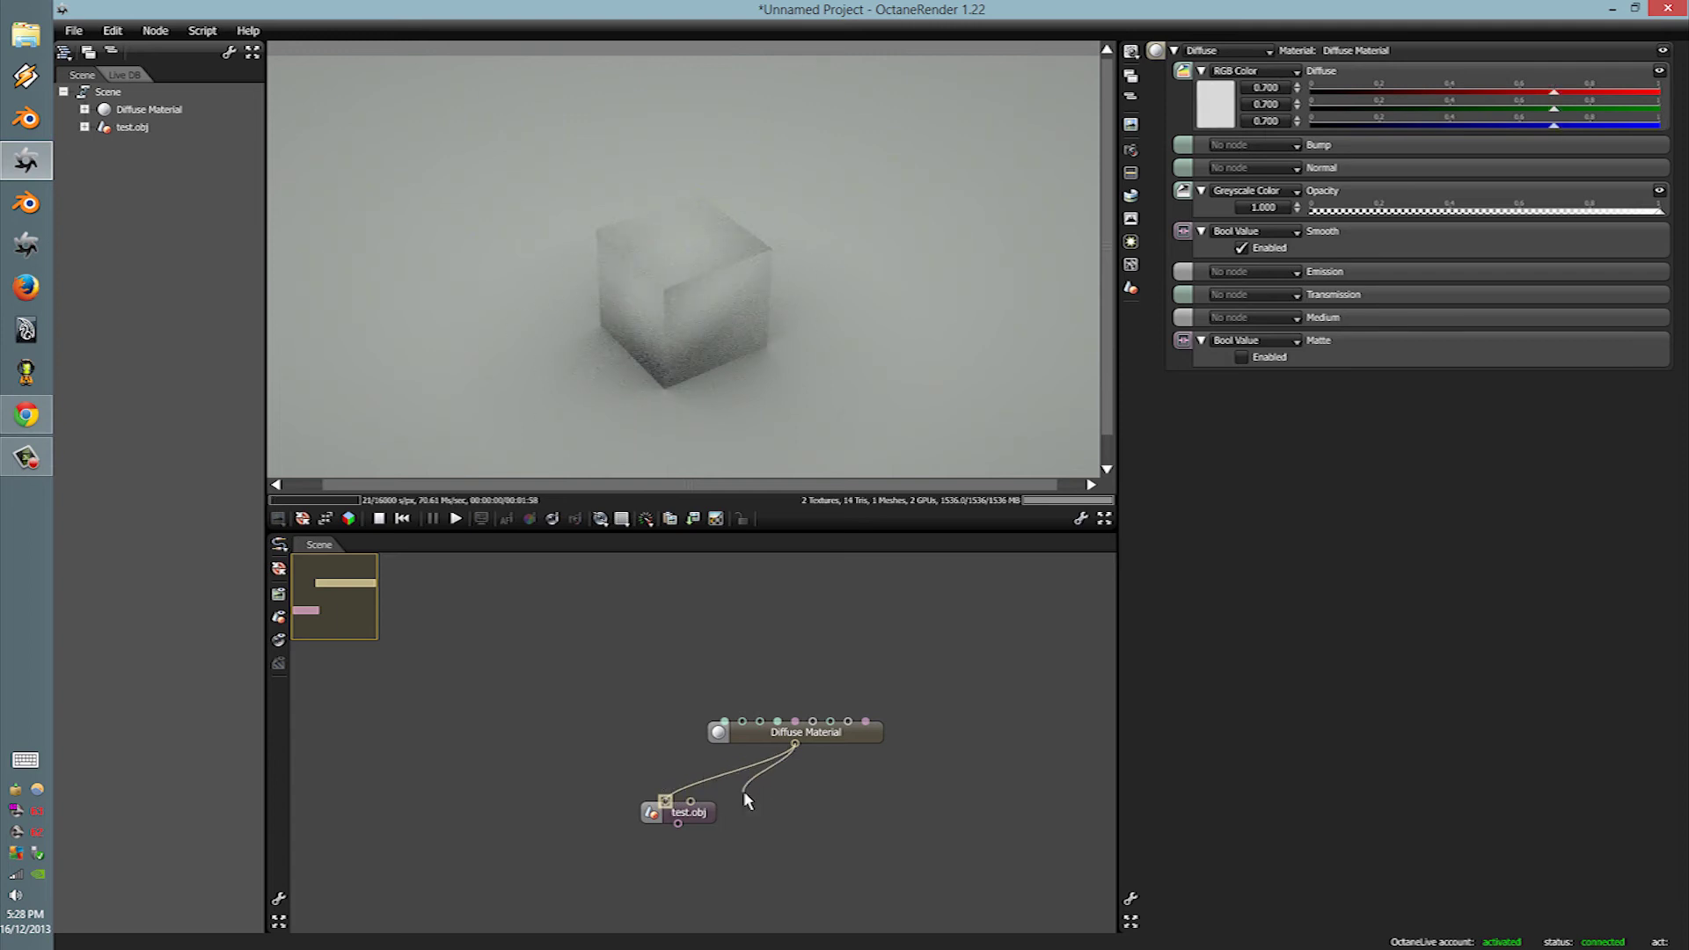
Step: Move the Diffuse Material node up-left and check its 0.700 grey diffuse colour
left_click_drag(762, 741, 667, 715)
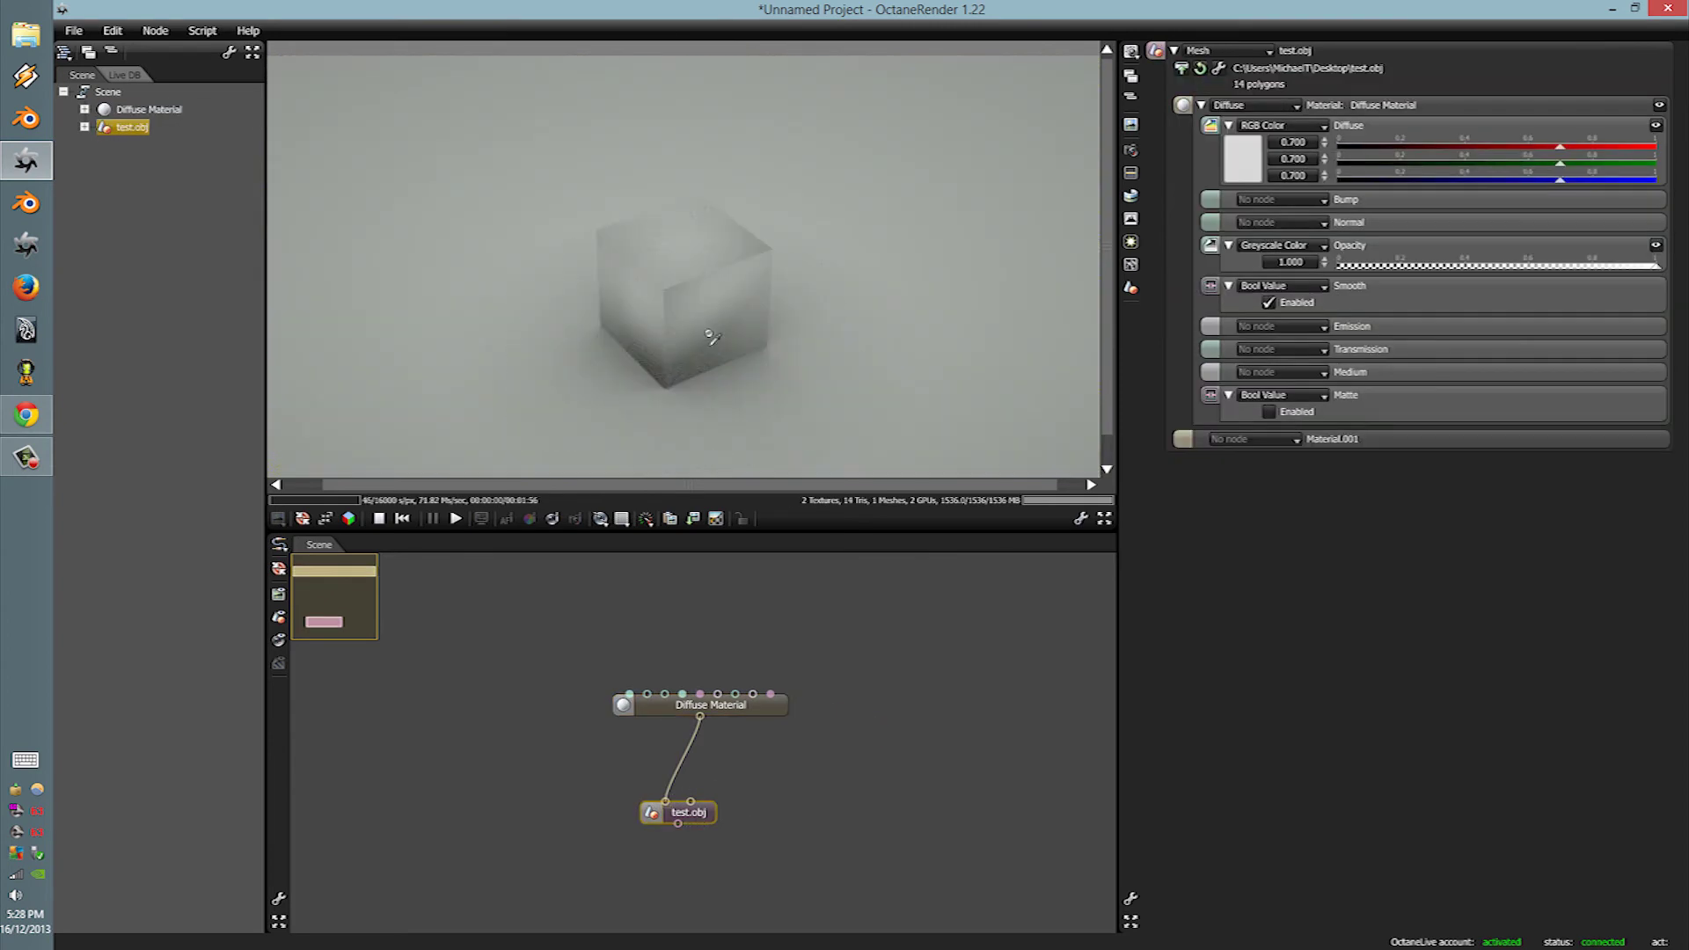
left_click(1219, 119)
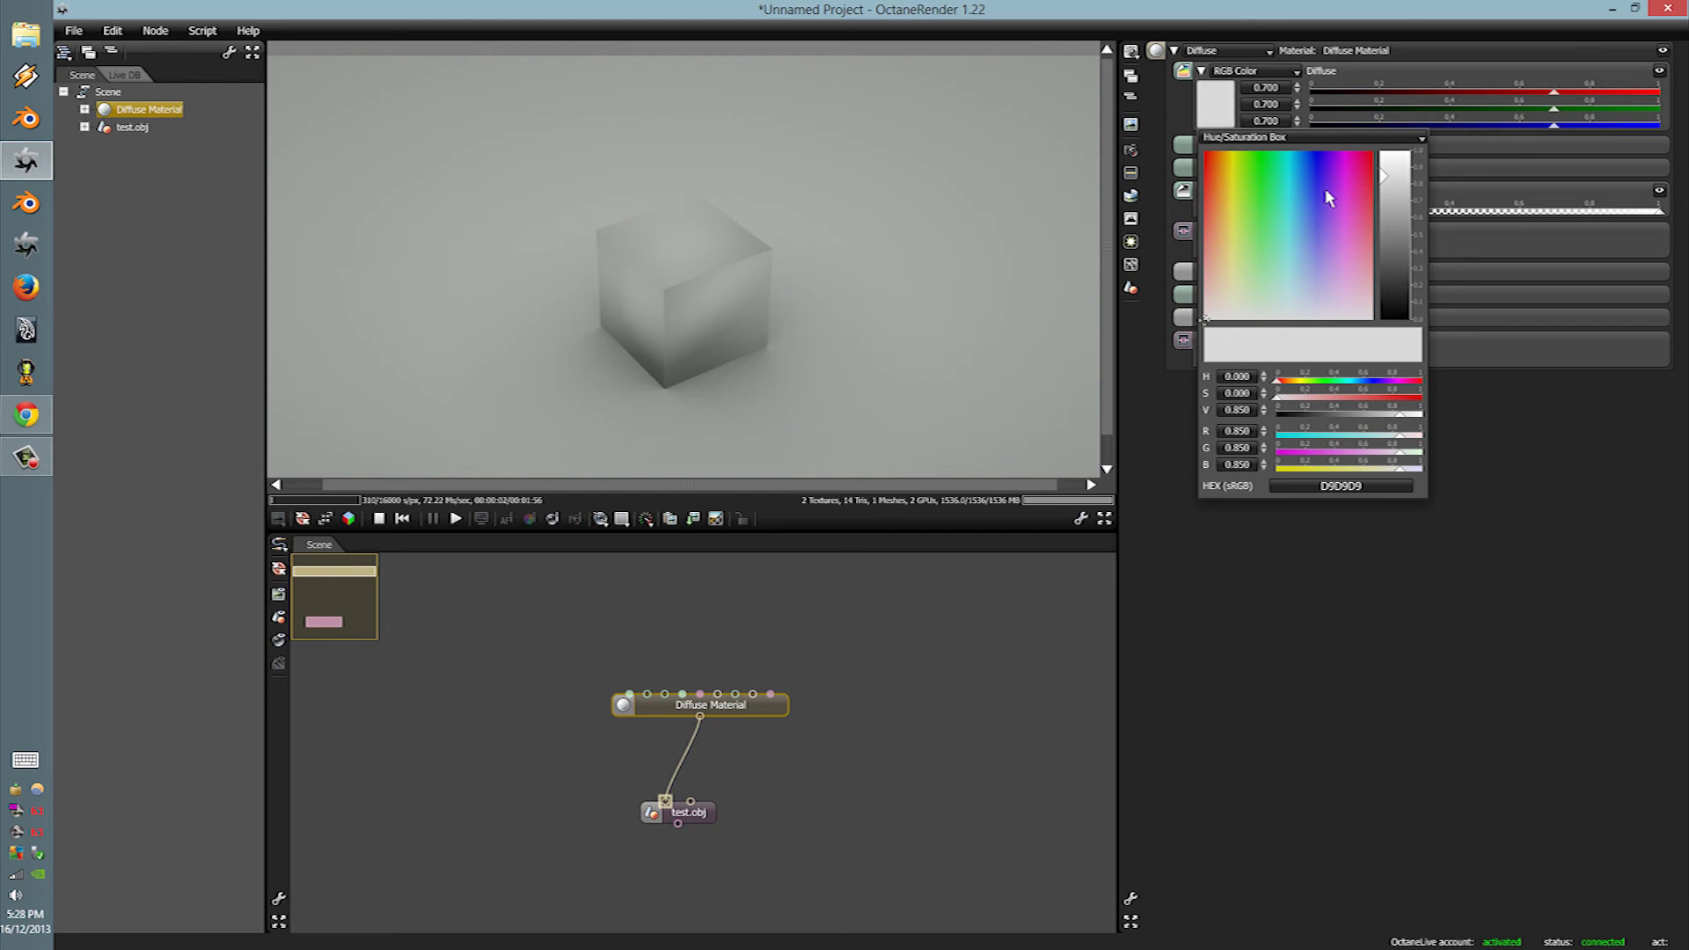
left_click(1258, 72)
Step: Switch the cube's Diffuse input from RGB Color to an RGB Image texture
left_click(1258, 72)
left_click(1249, 74)
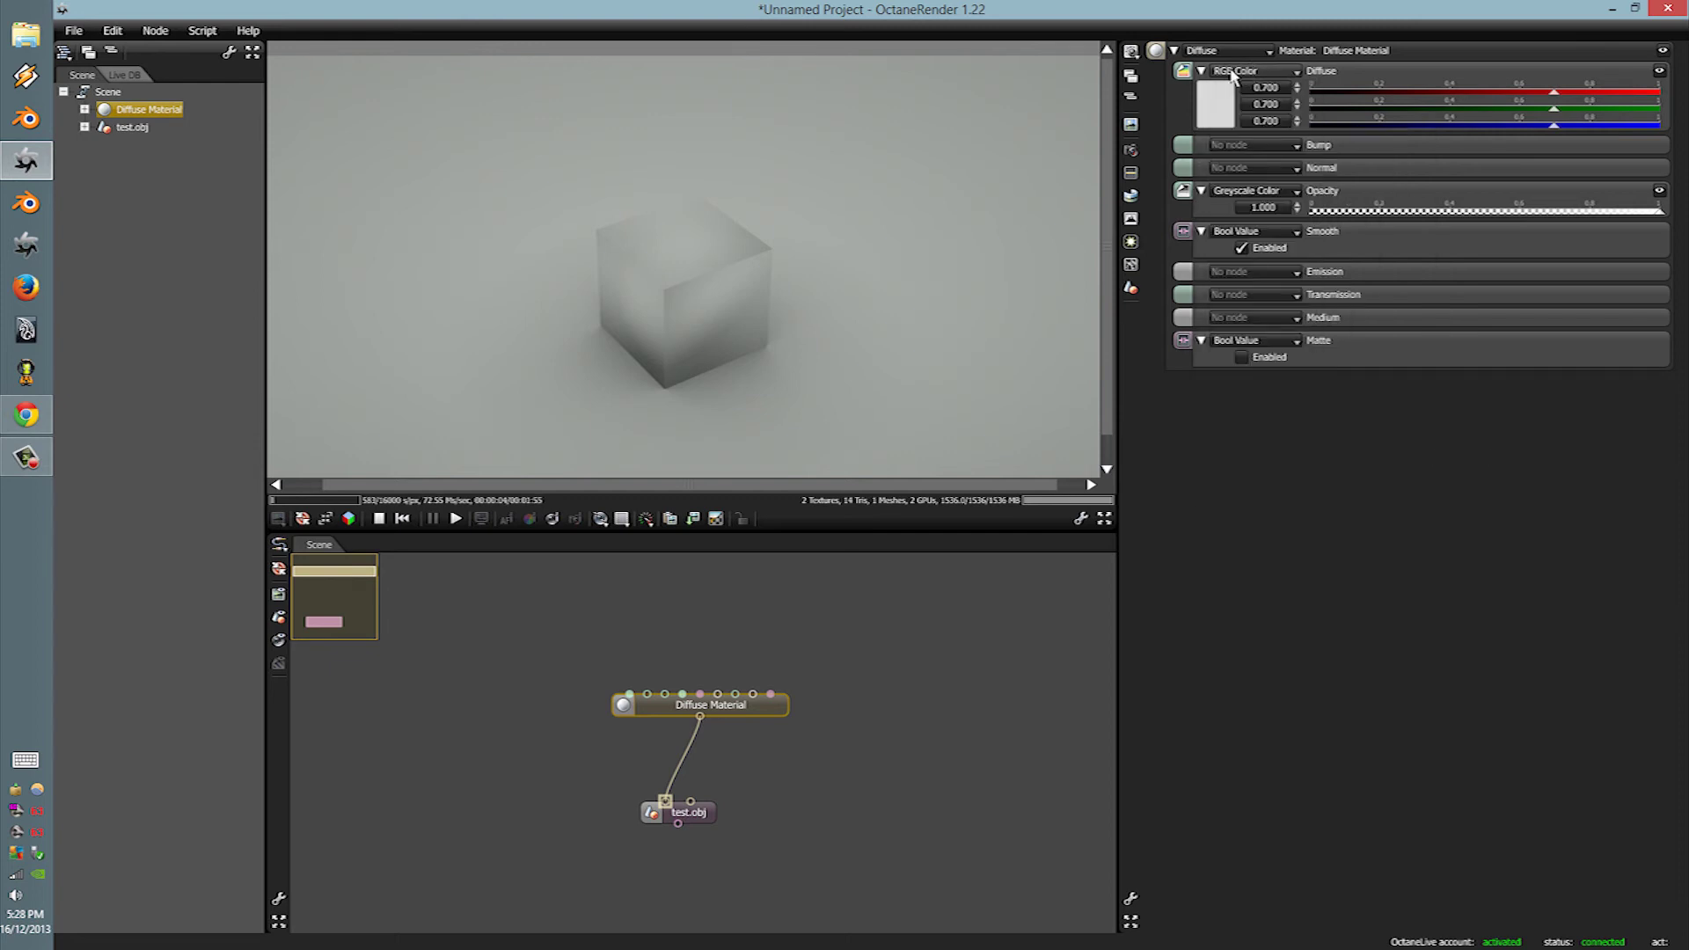
left_click(1249, 74)
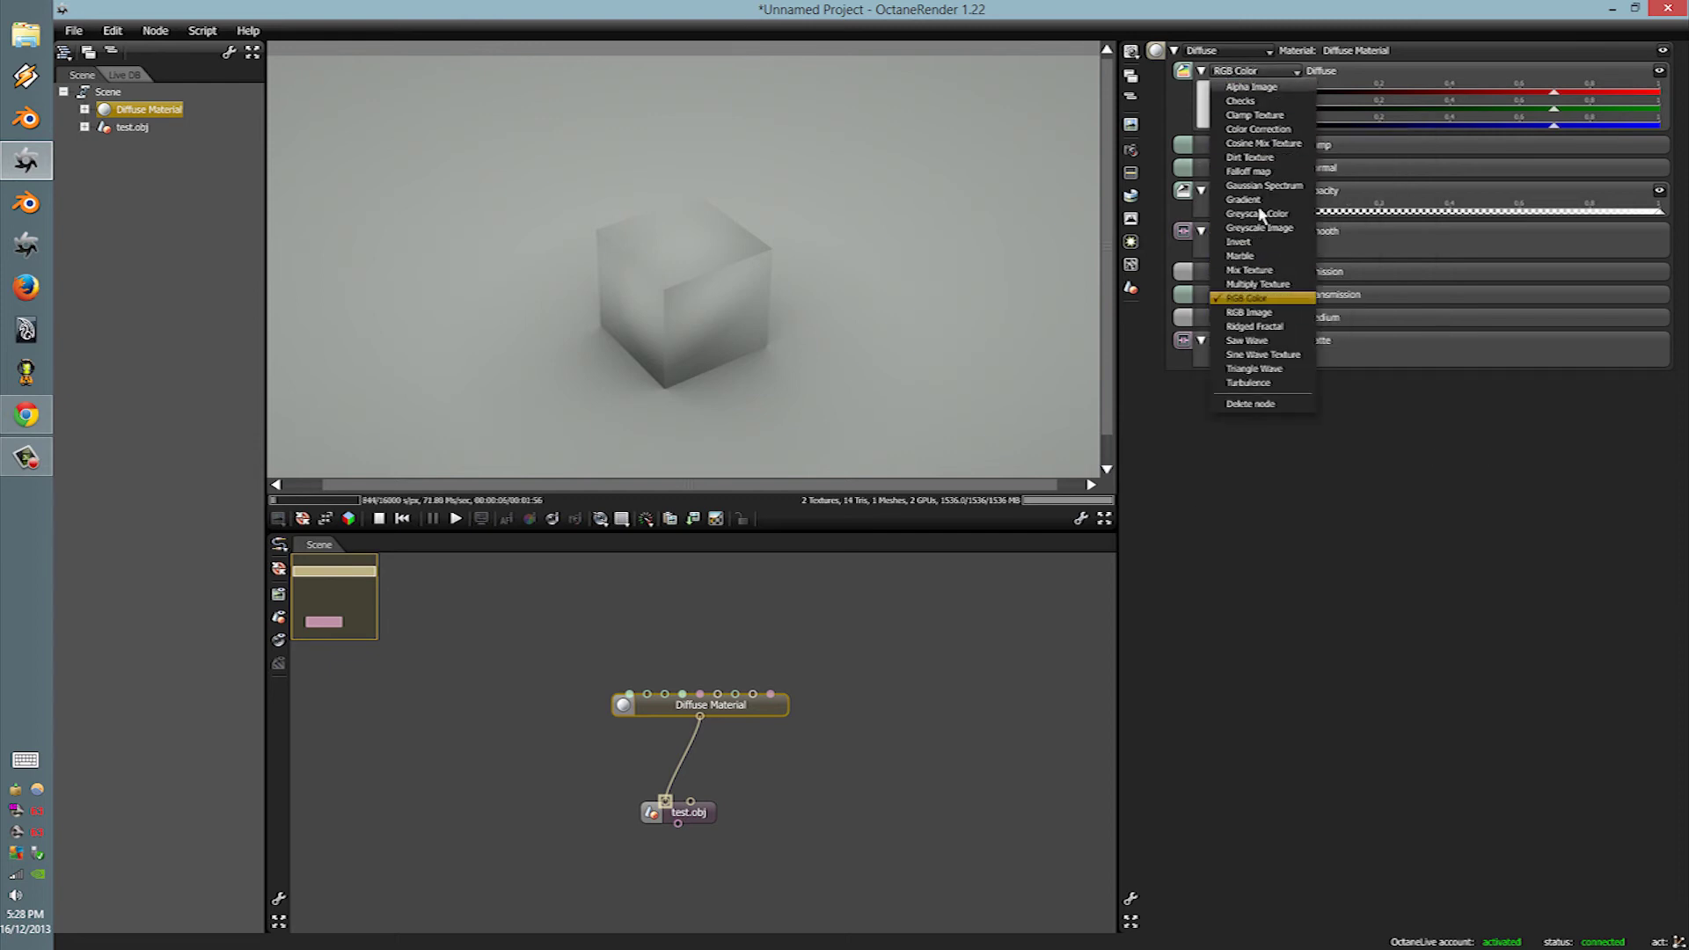
left_click(1276, 313)
Step: Load target col.png as the diffuse image so archery targets wrap the cube
scroll(1000, 475, "down", 2)
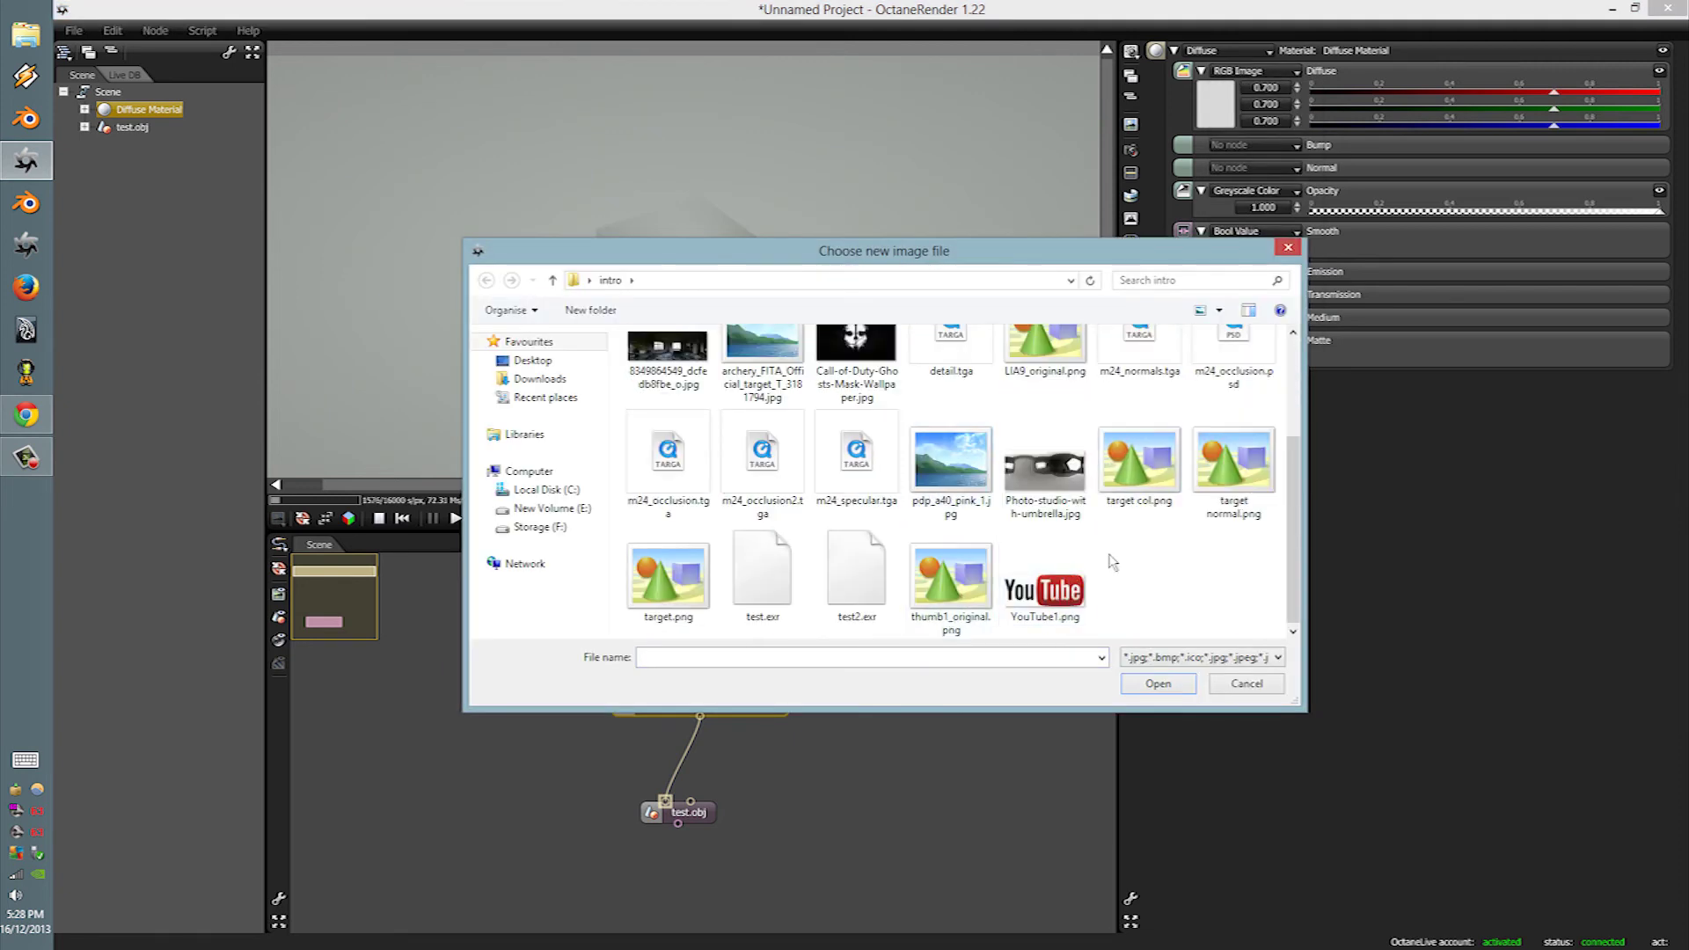
scroll(1112, 574, "up", 1)
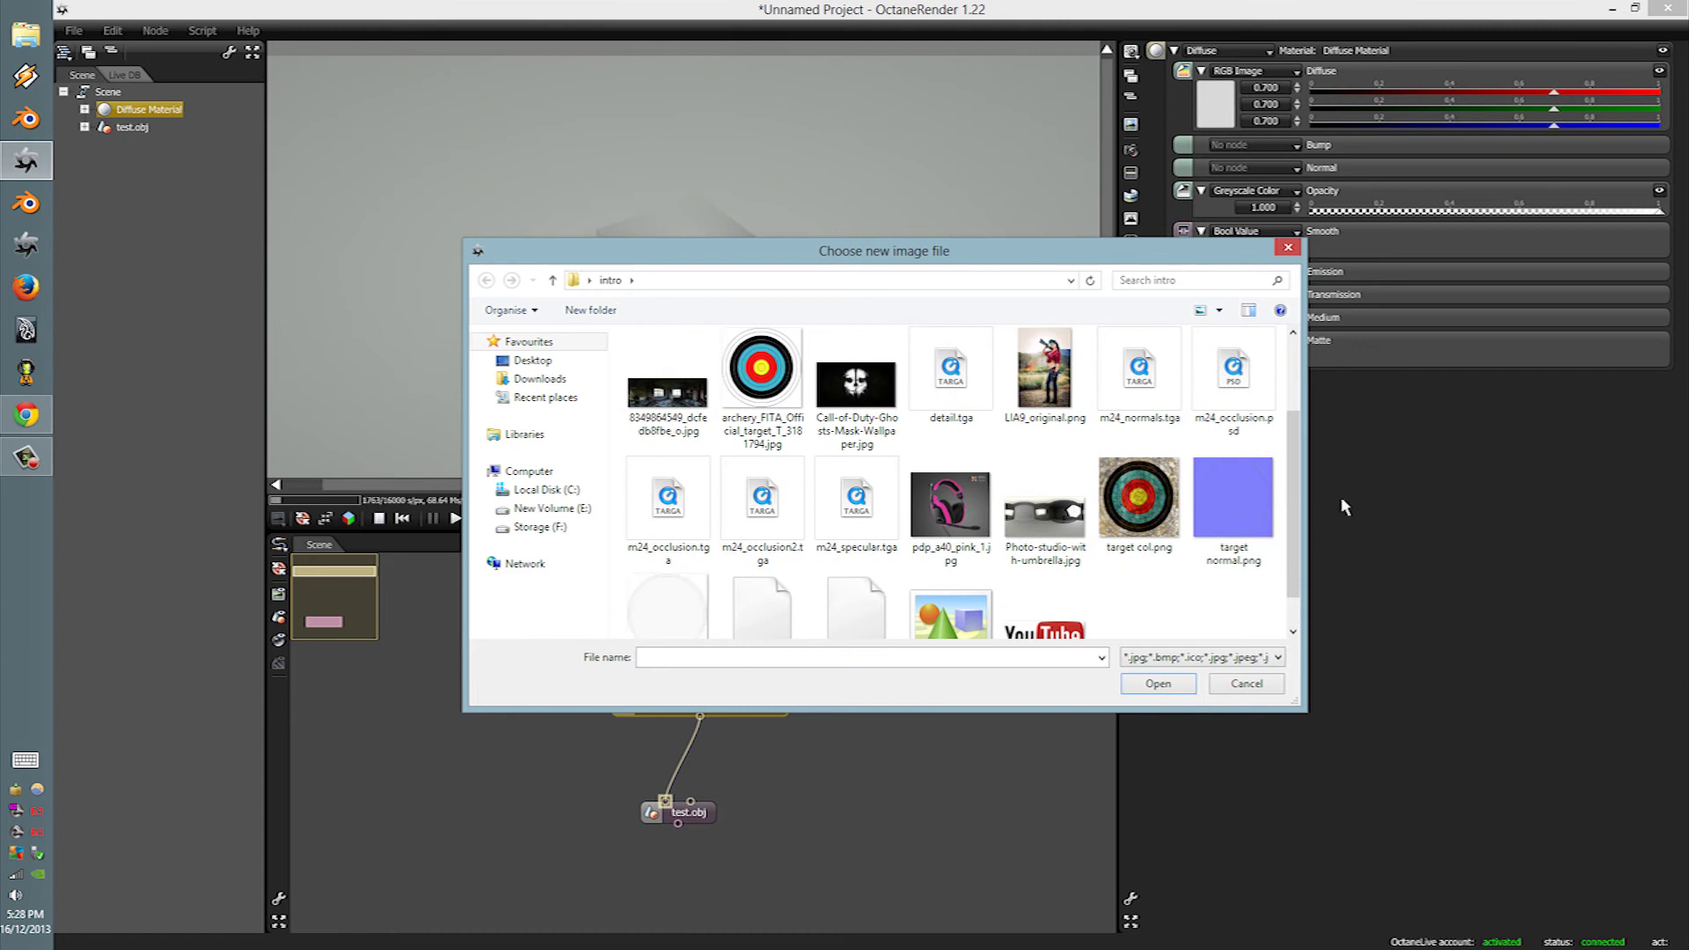
left_click(1144, 503)
left_click(1158, 683)
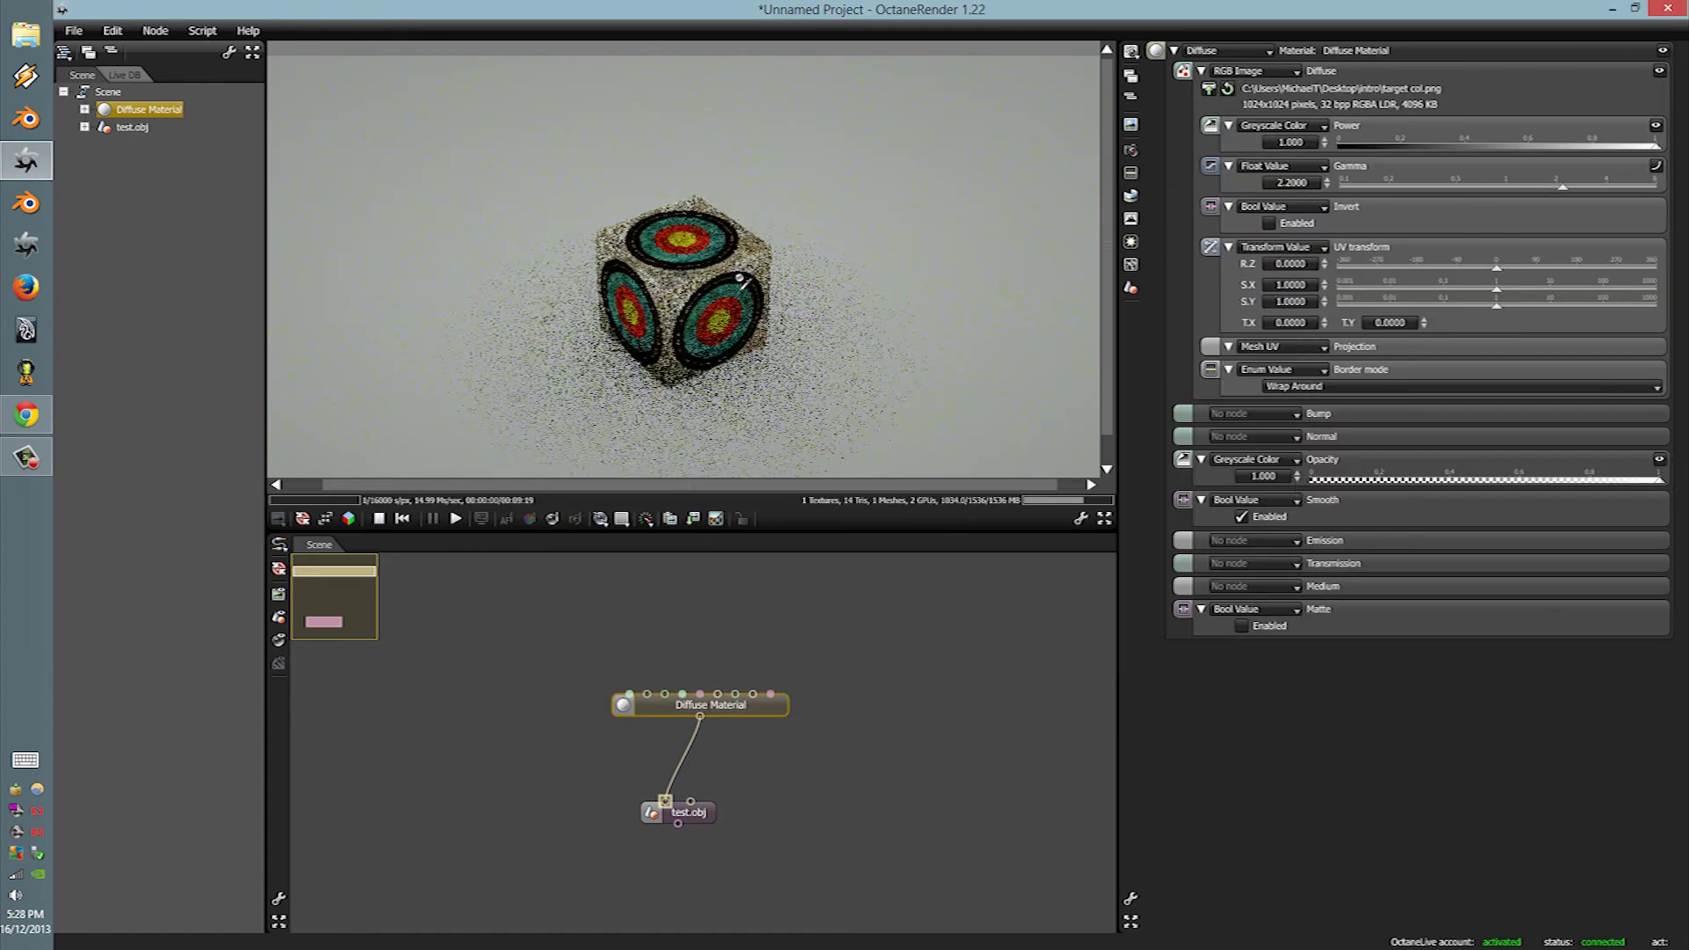
scroll(861, 184, "up", 5)
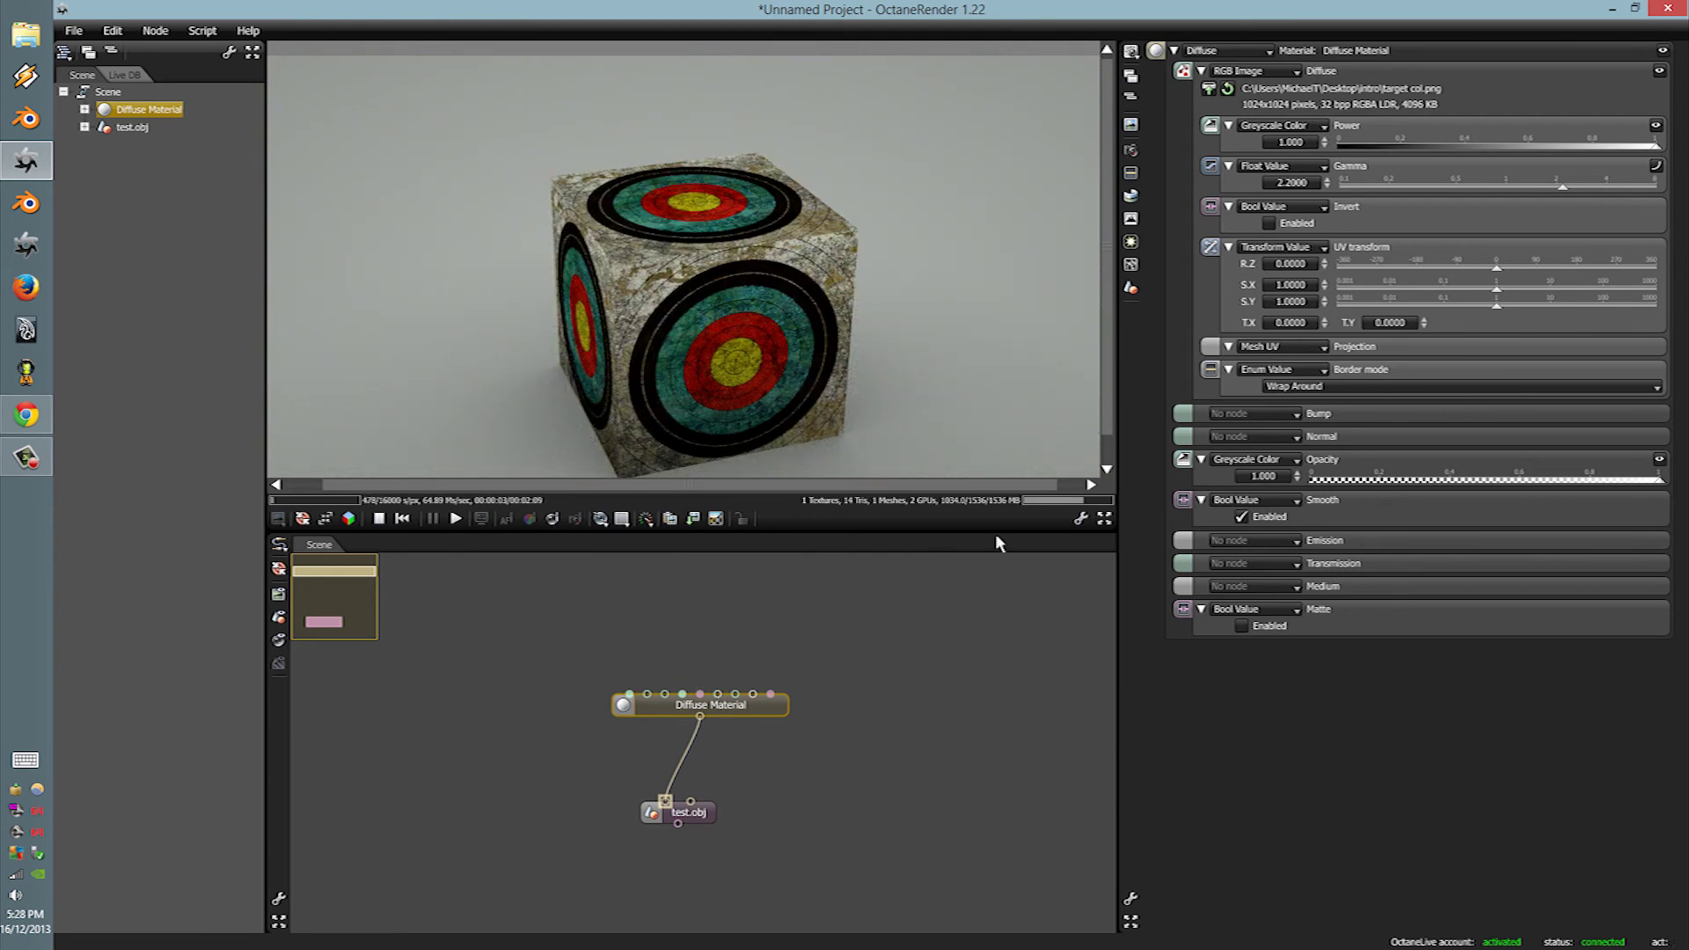
Step: Collapse the Power, Gamma, Invert, UV transform and Border mode parameter groups
left_click(1229, 126)
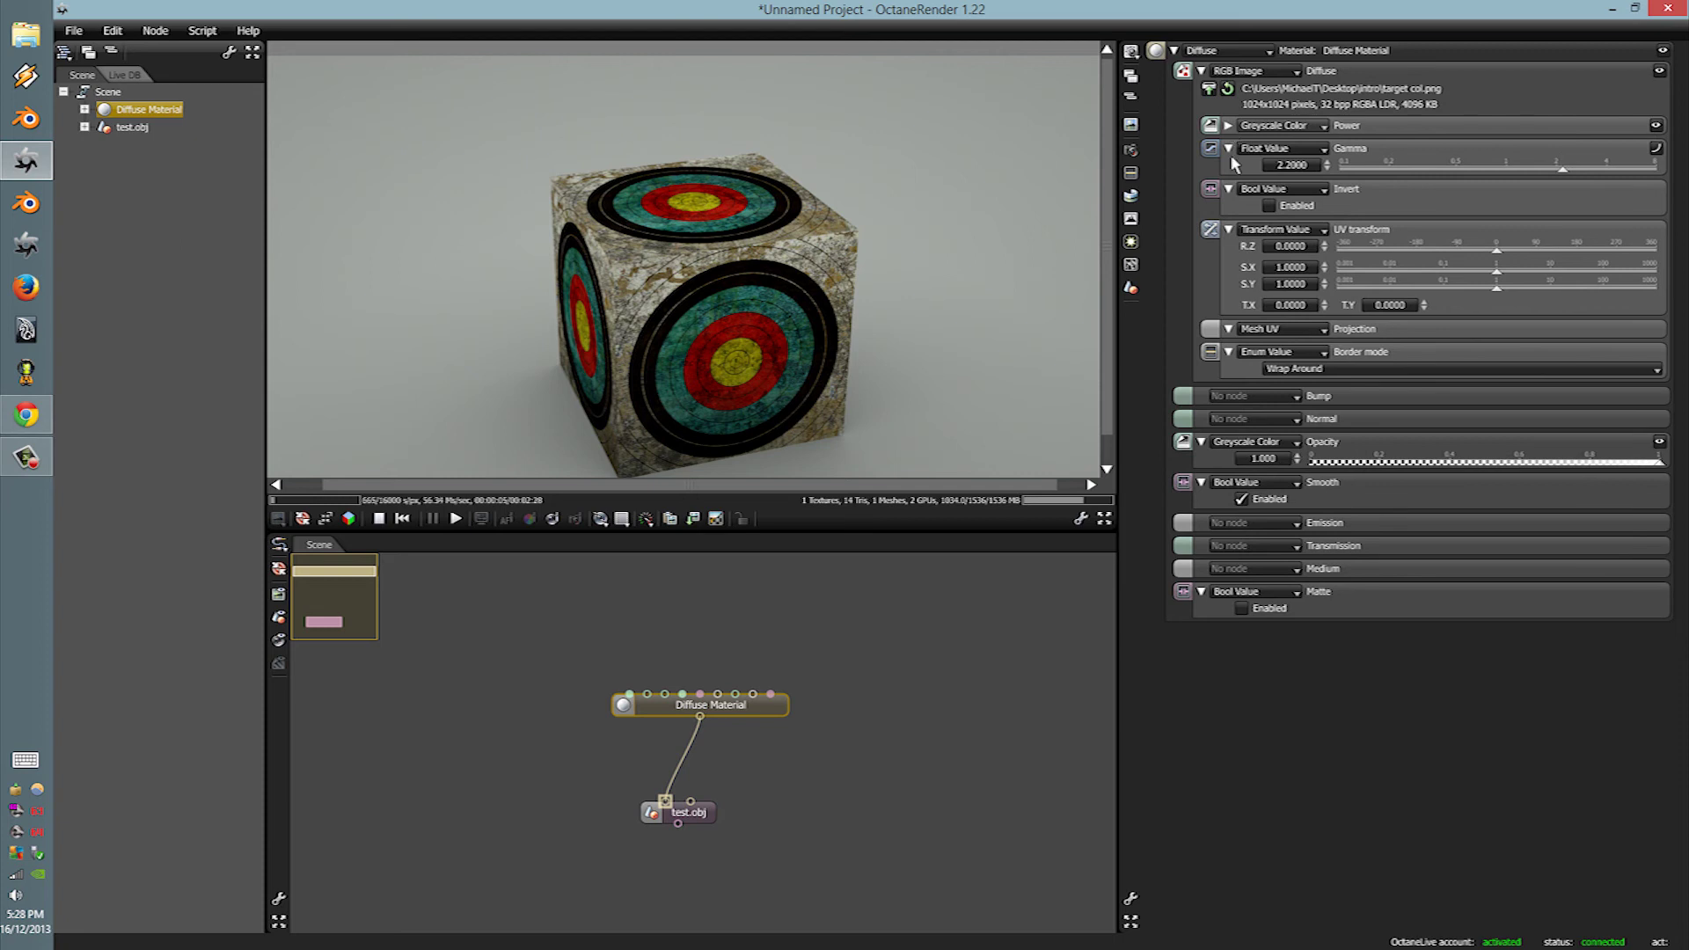
left_click(1229, 148)
left_click(1229, 171)
left_click(1229, 195)
left_click(1229, 241)
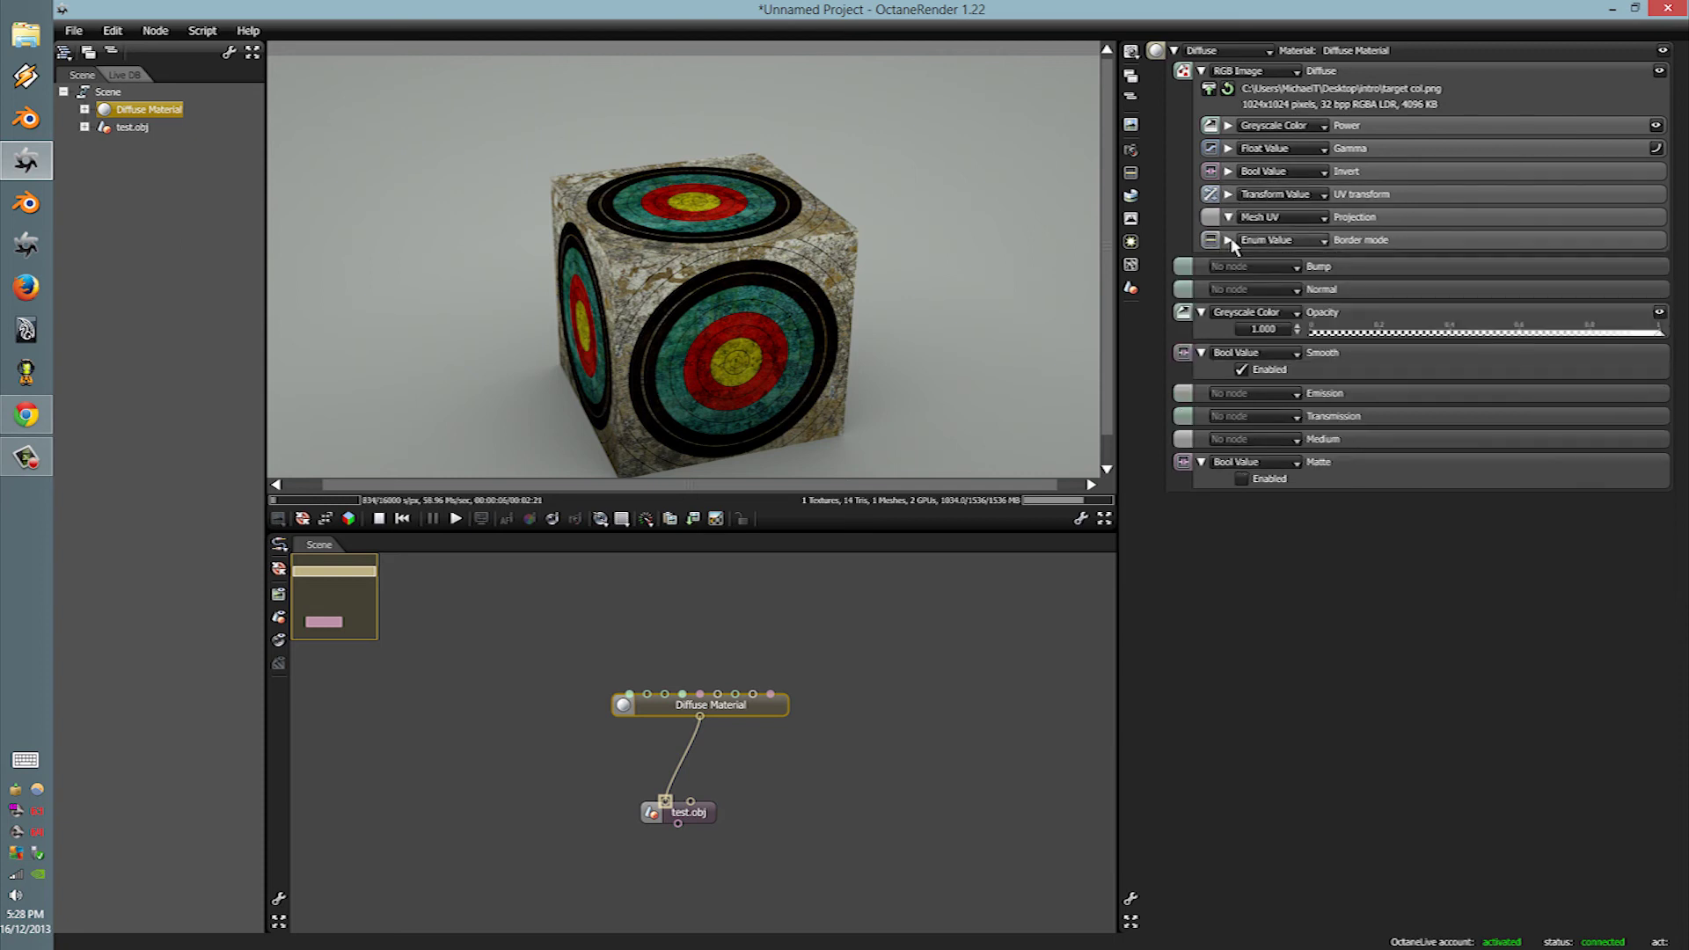
Step: Drop the texture power to 0 and back to 1, then set gamma to 1.5397
left_click(1229, 128)
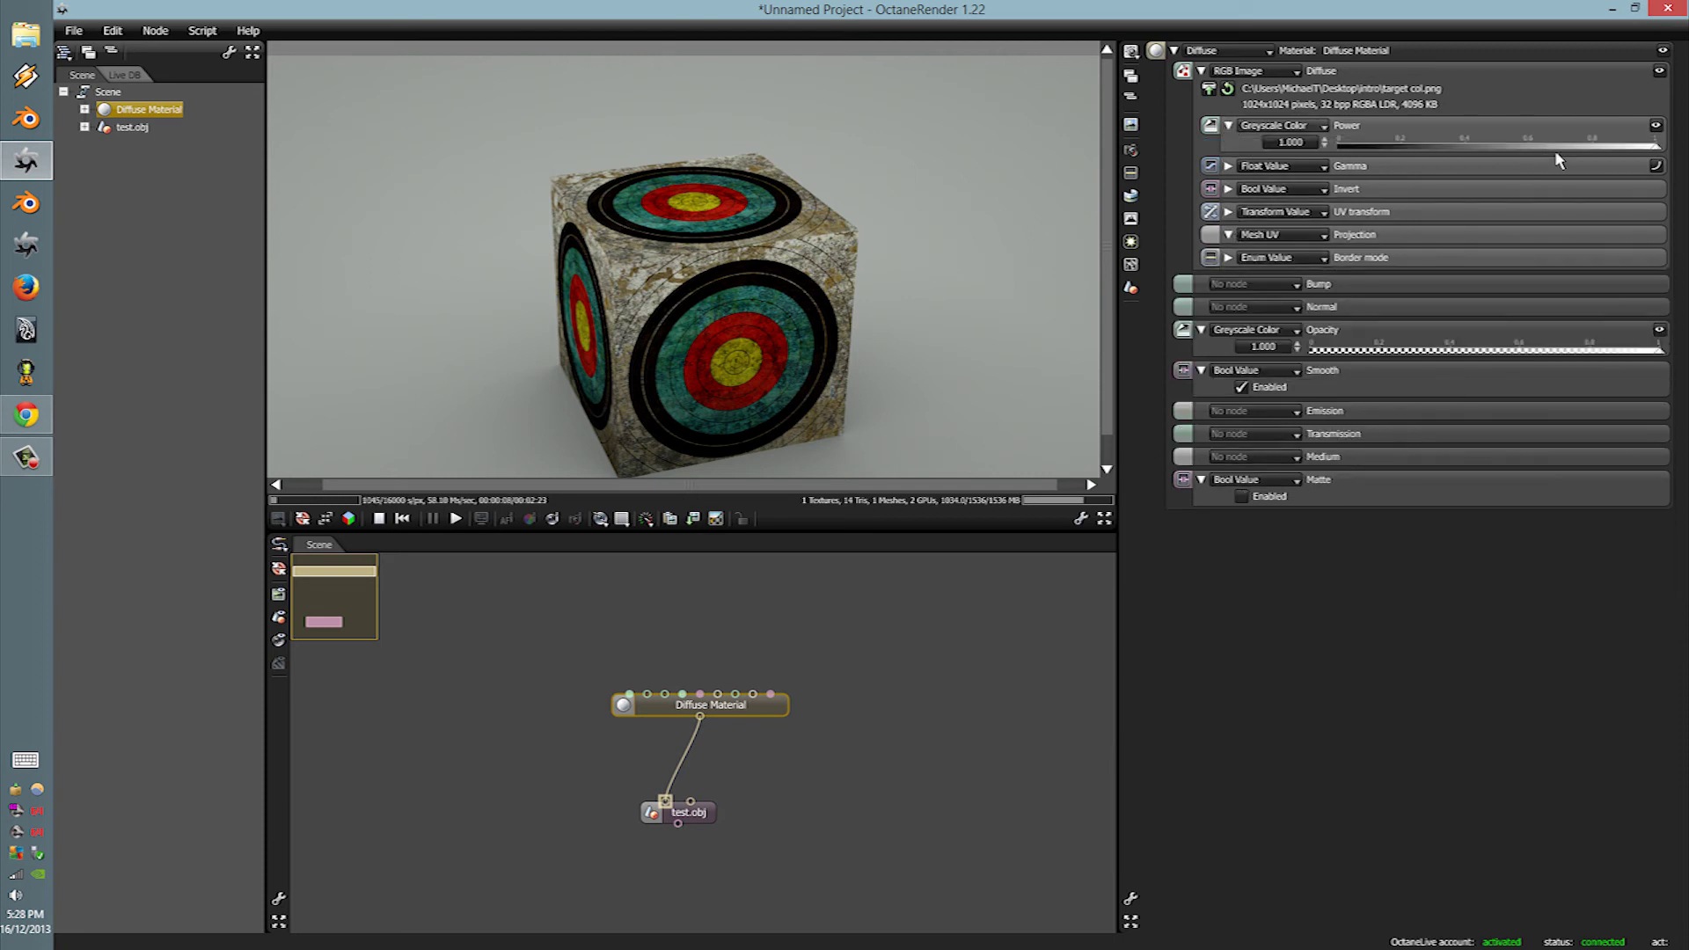
left_click_drag(1557, 155, 1417, 156)
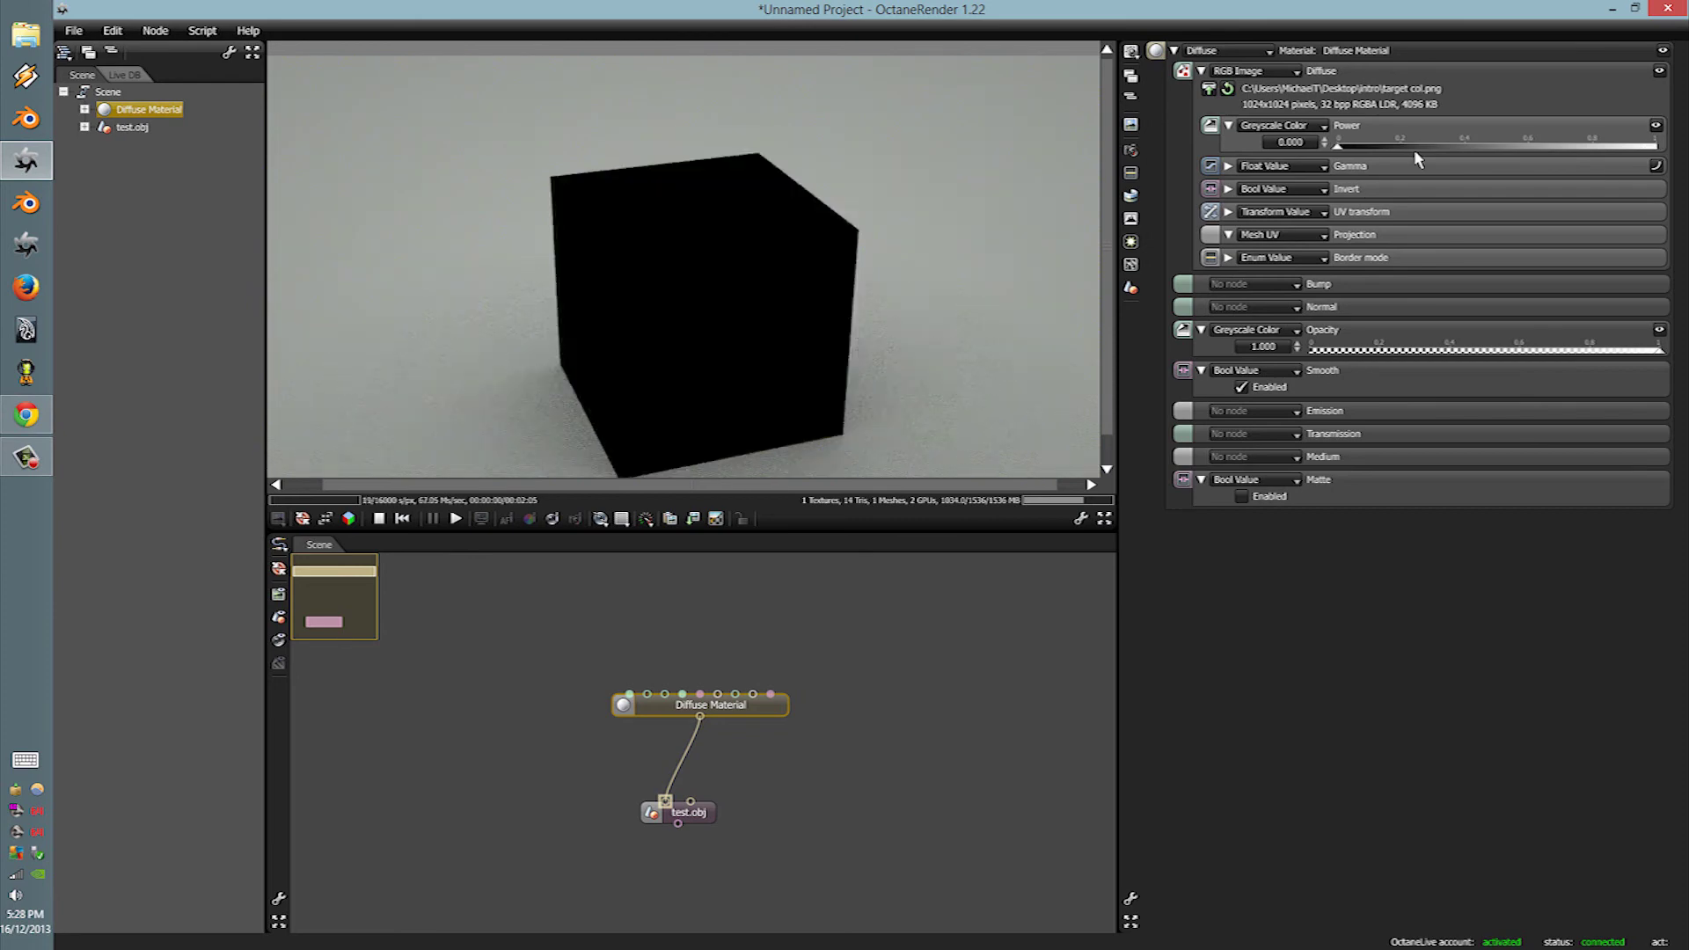
left_click(1300, 128)
left_click(1300, 127)
left_click(1229, 166)
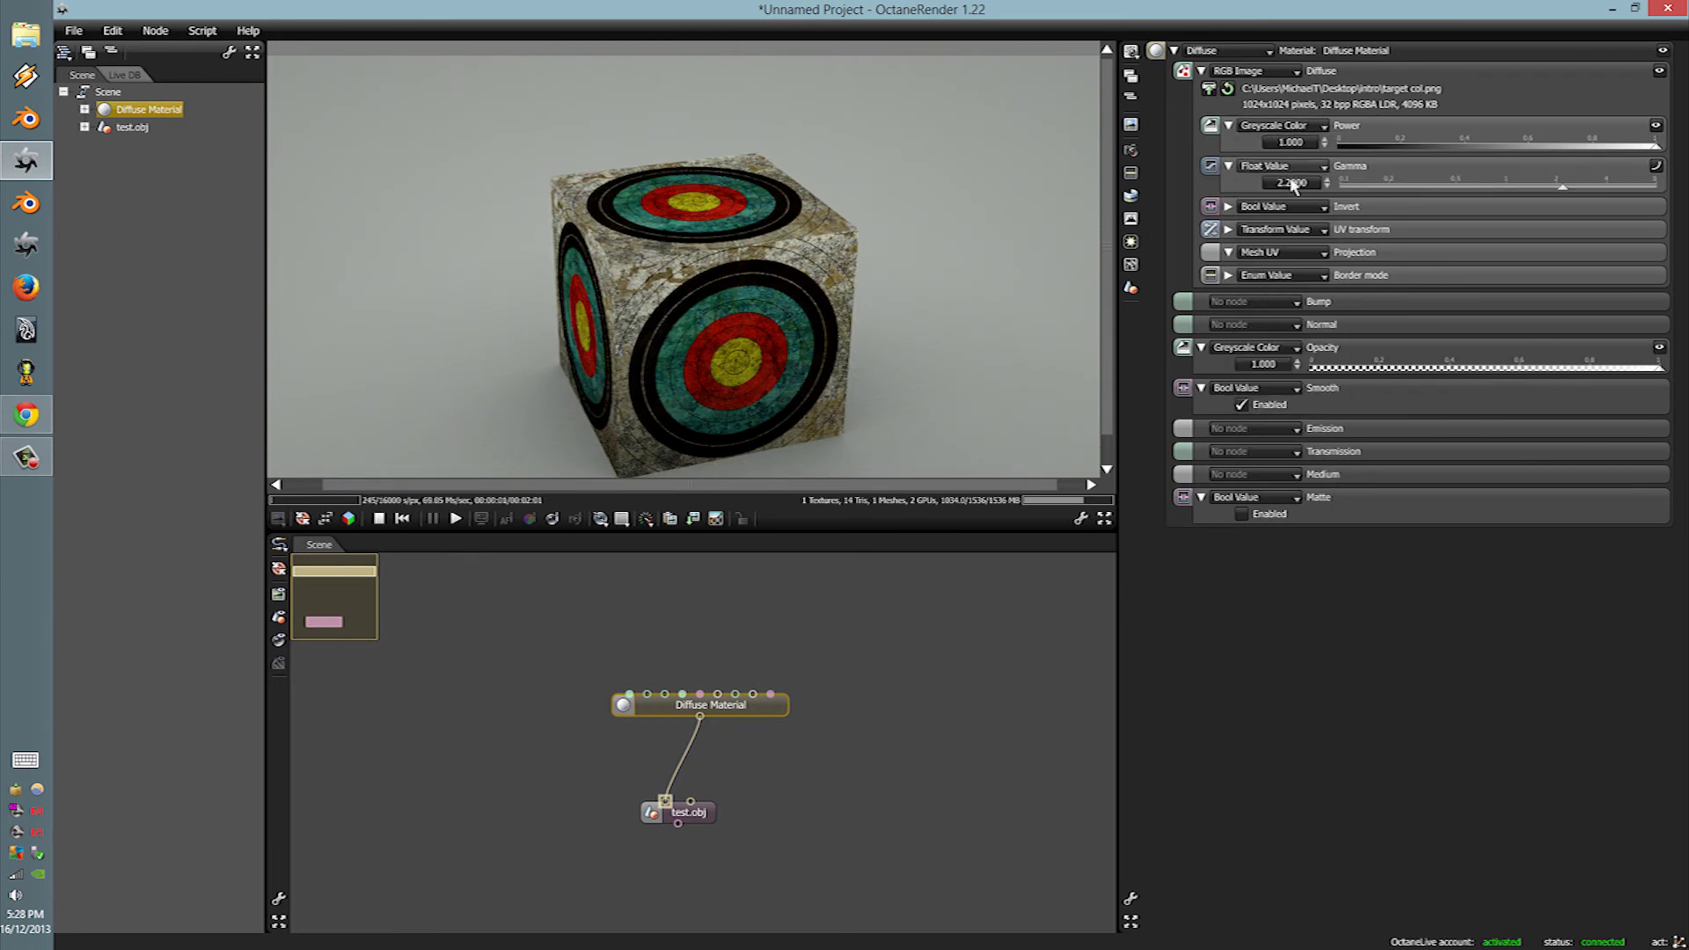
left_click_drag(1292, 183, 1300, 205)
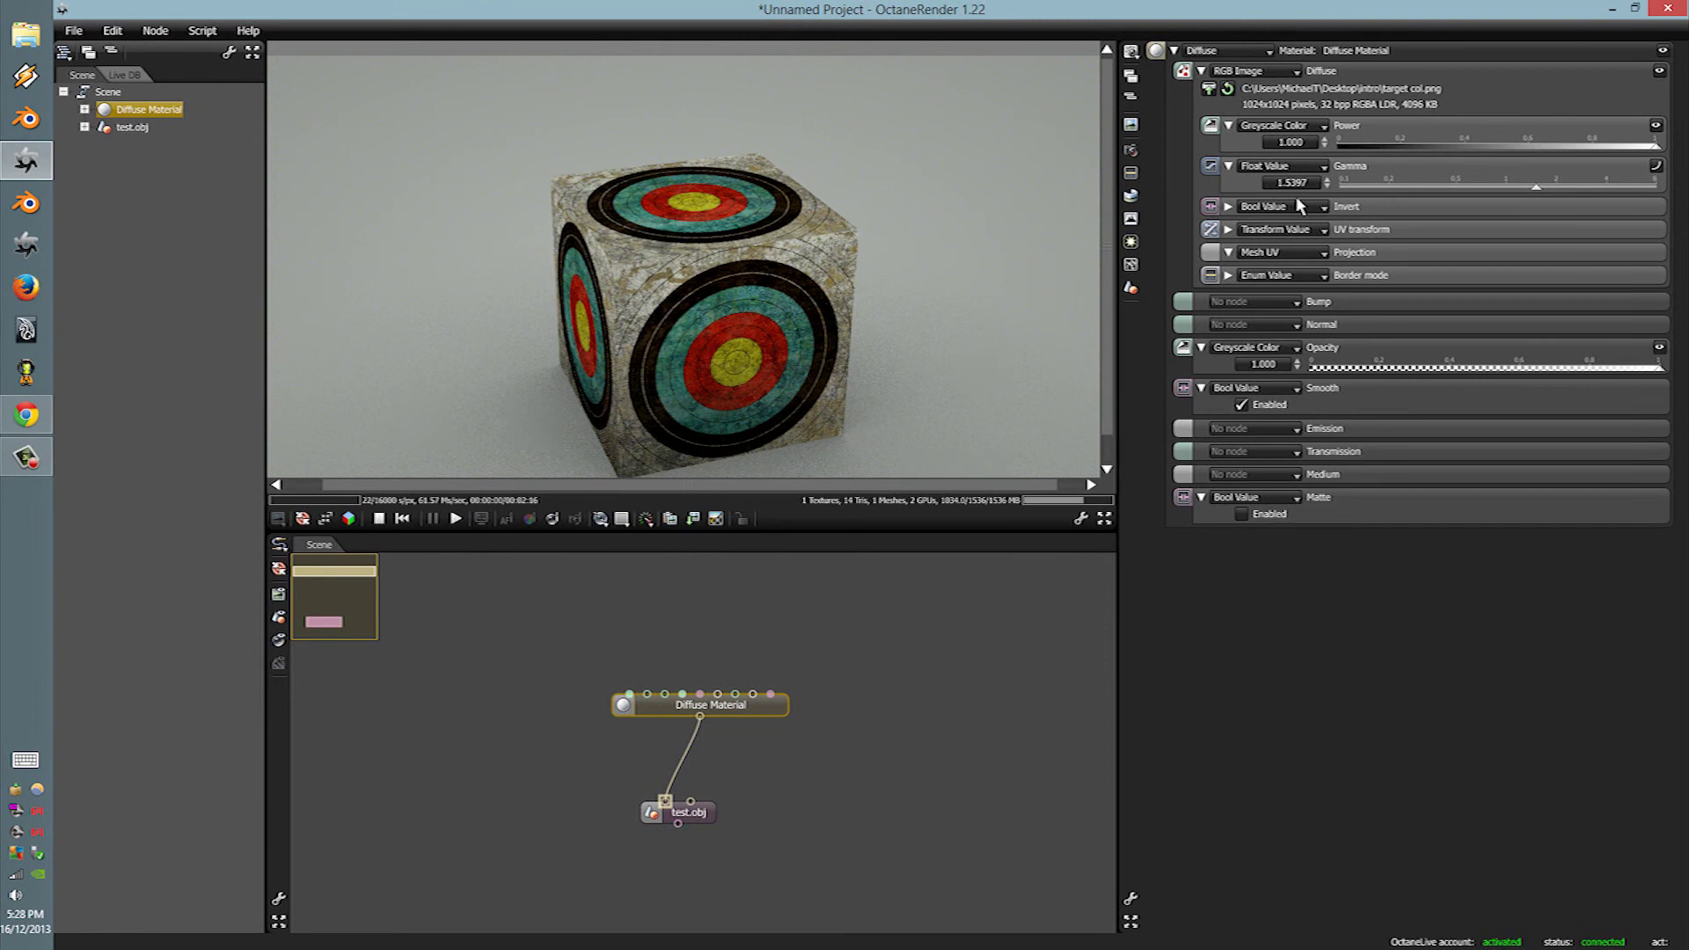
Step: Toggle the texture's Invert on and back off, leaving colours uninverted
left_click(1229, 207)
left_click(1268, 223)
left_click(1268, 223)
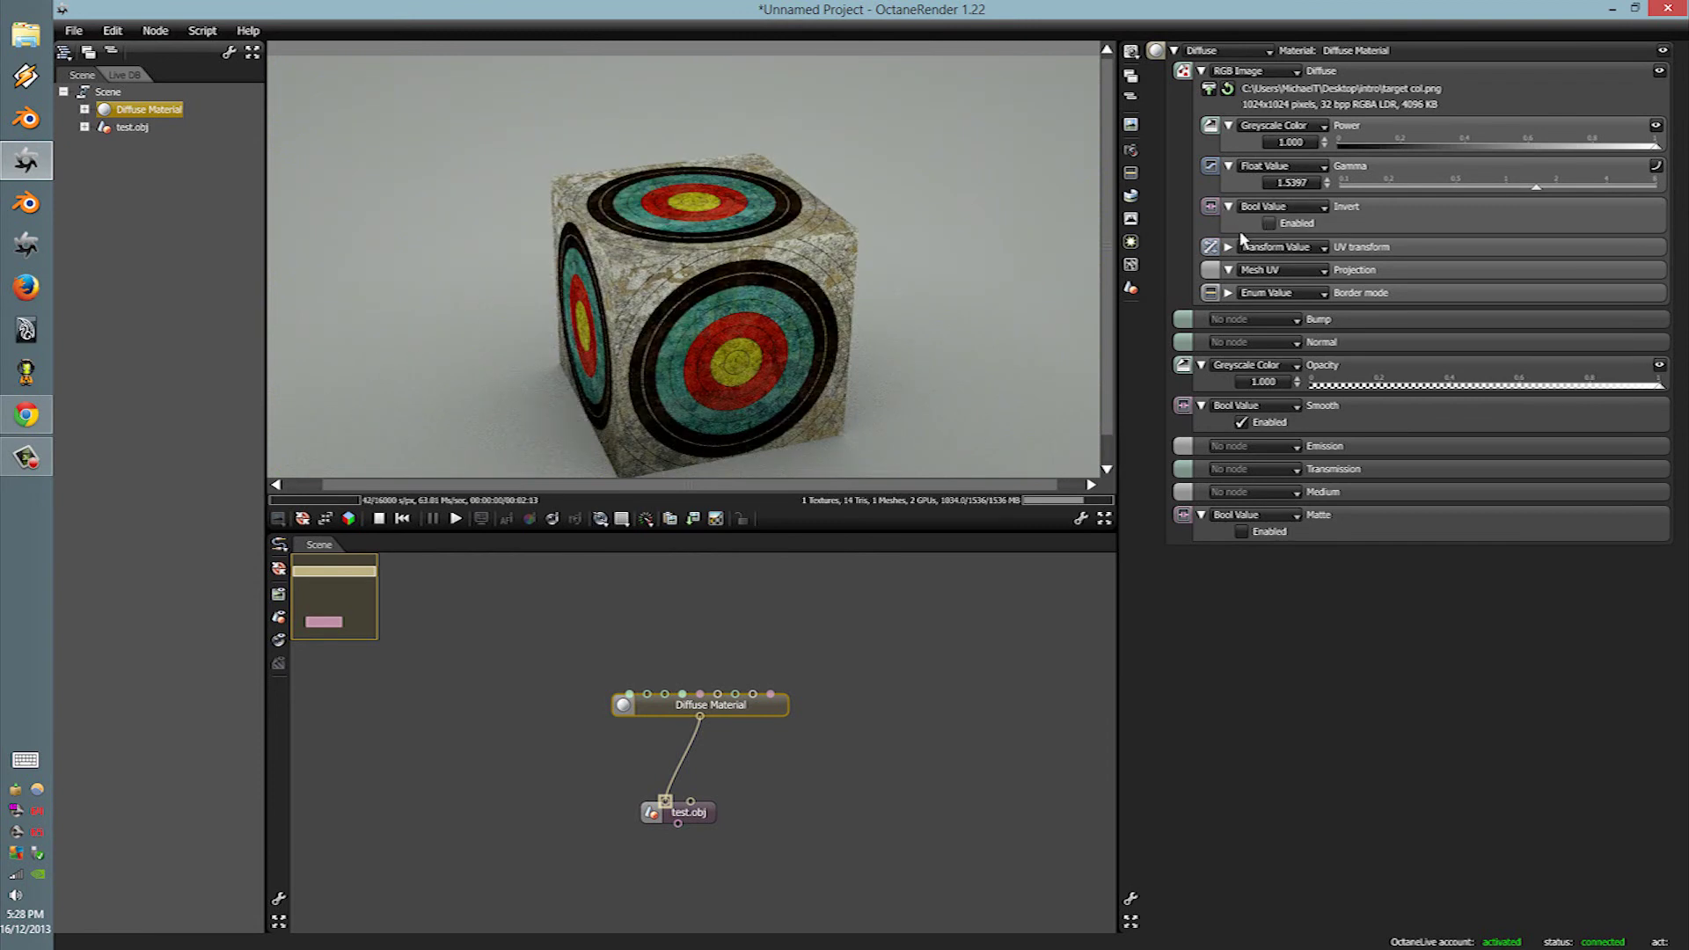
left_click(1228, 209)
left_click(1229, 229)
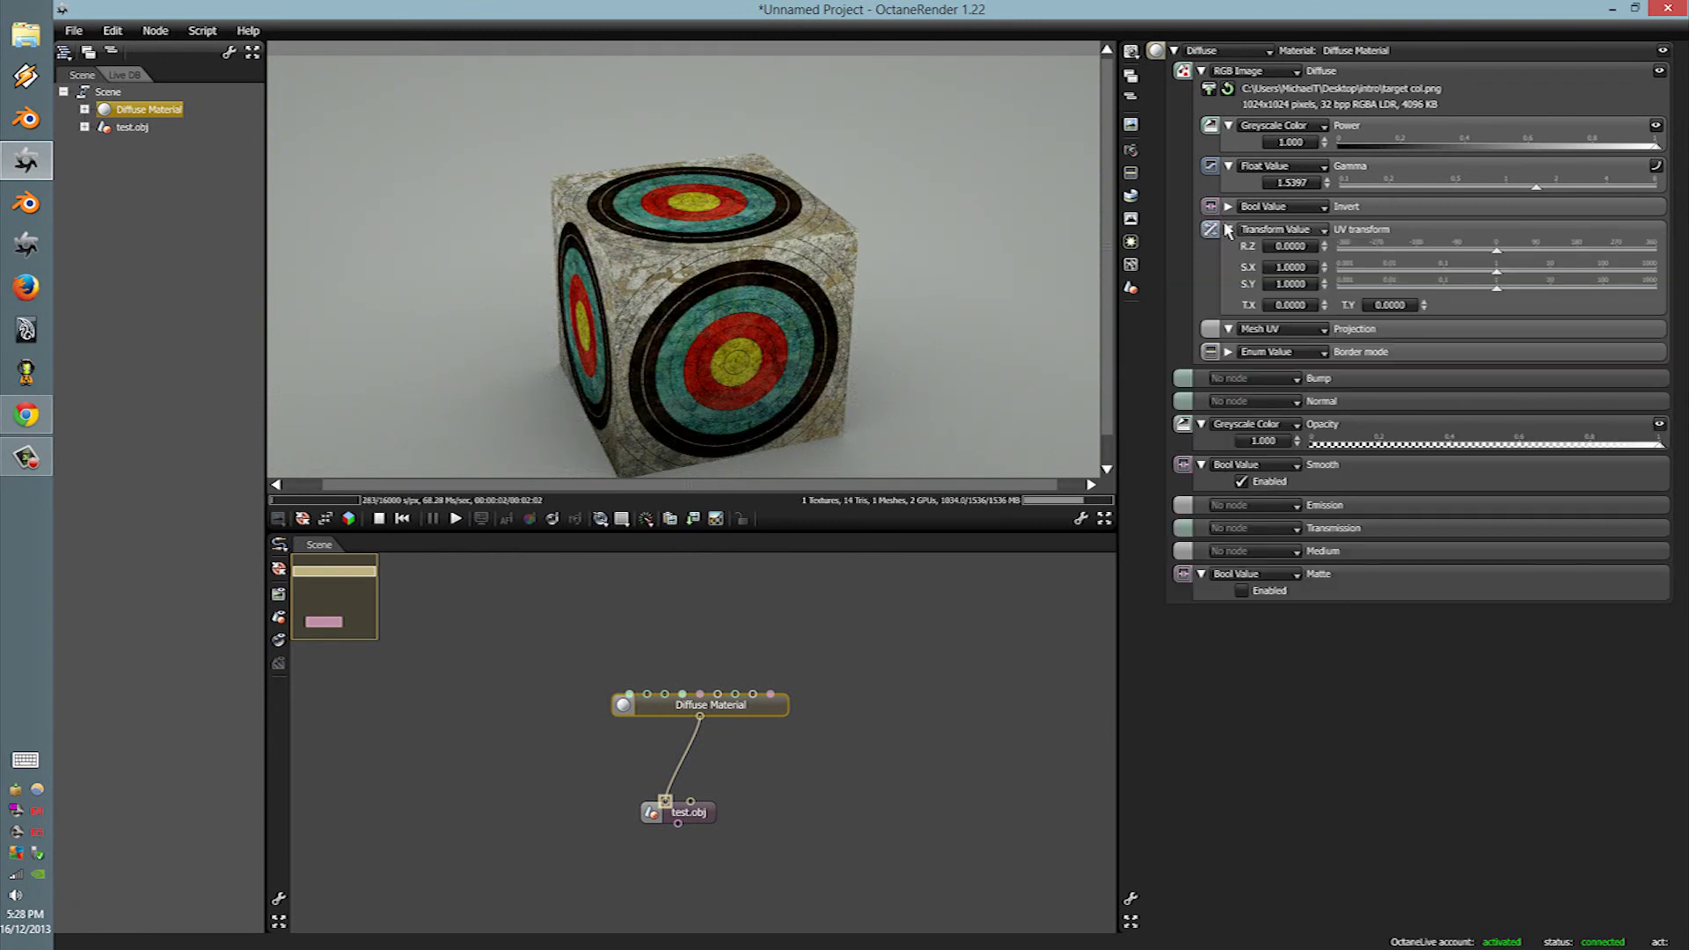
Step: Try Box and Cylindrical projection on the target texture, then return to Mesh UV
left_click(1228, 352)
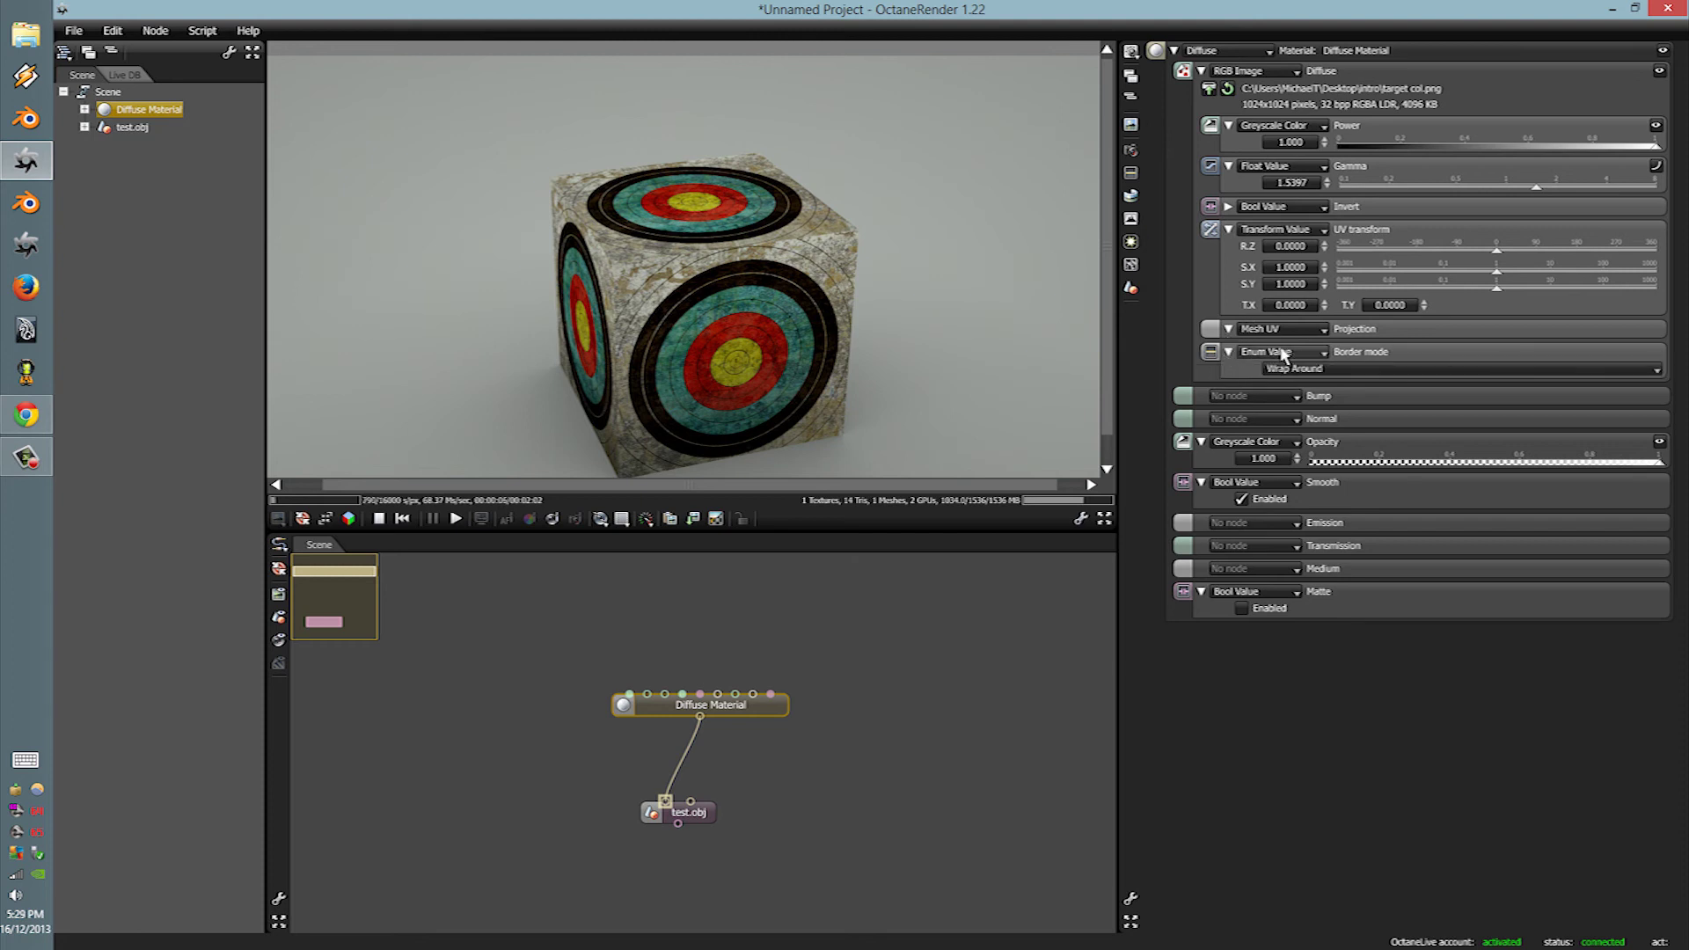
left_click(1304, 330)
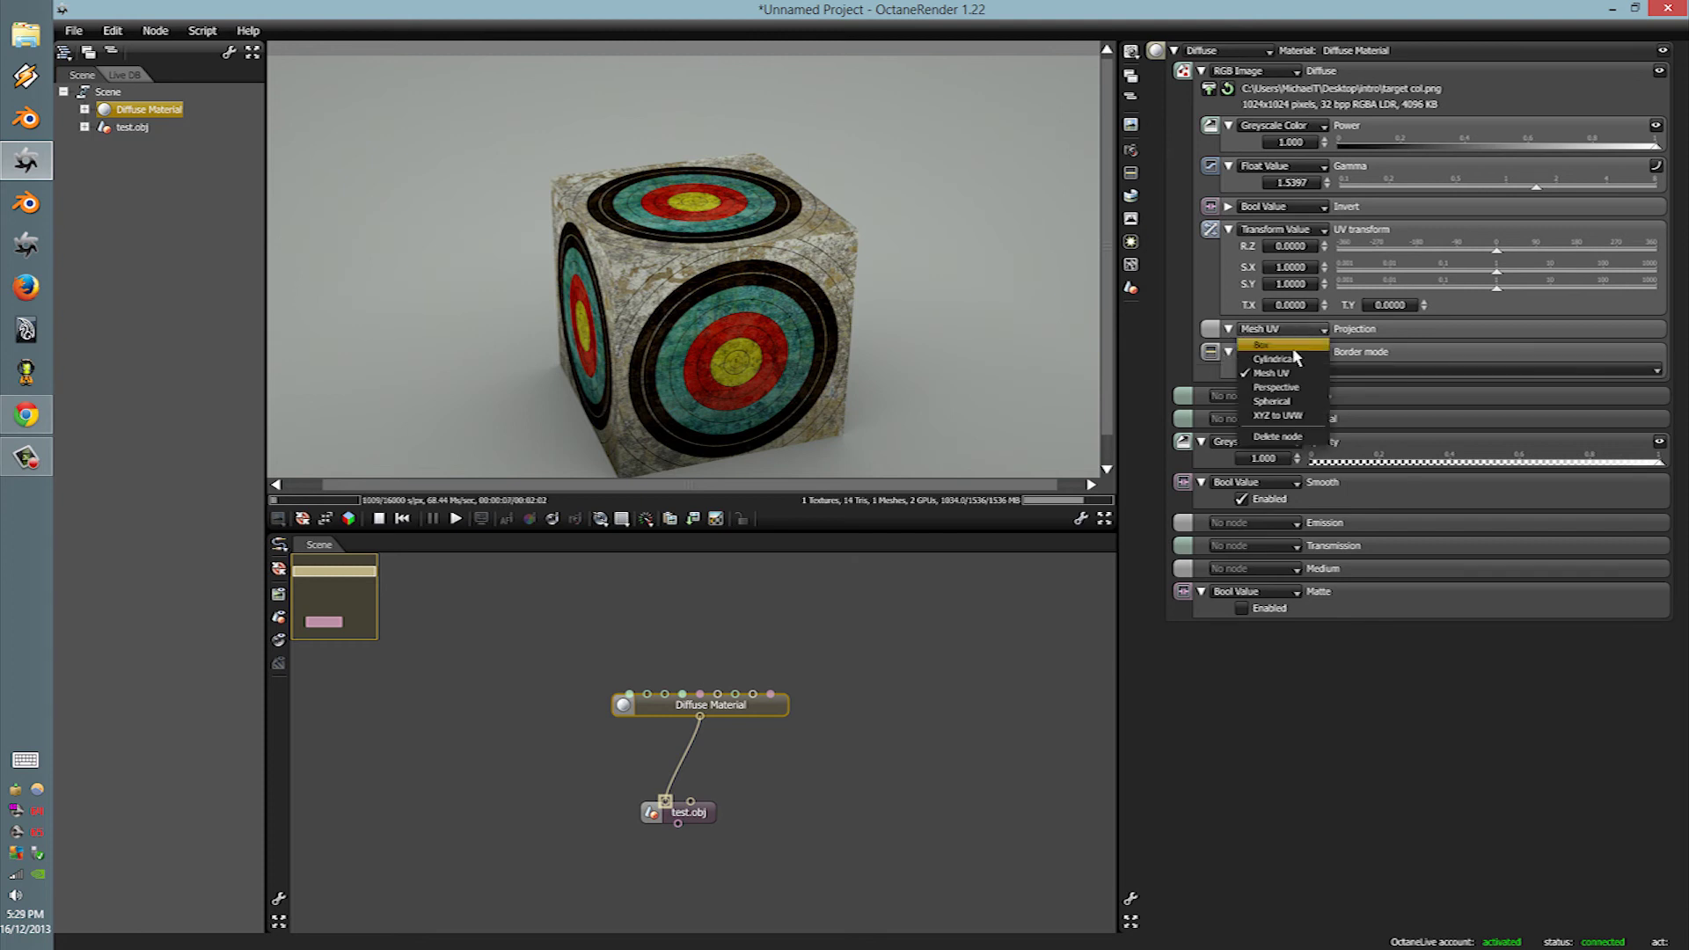
left_click(1286, 354)
left_click(1289, 331)
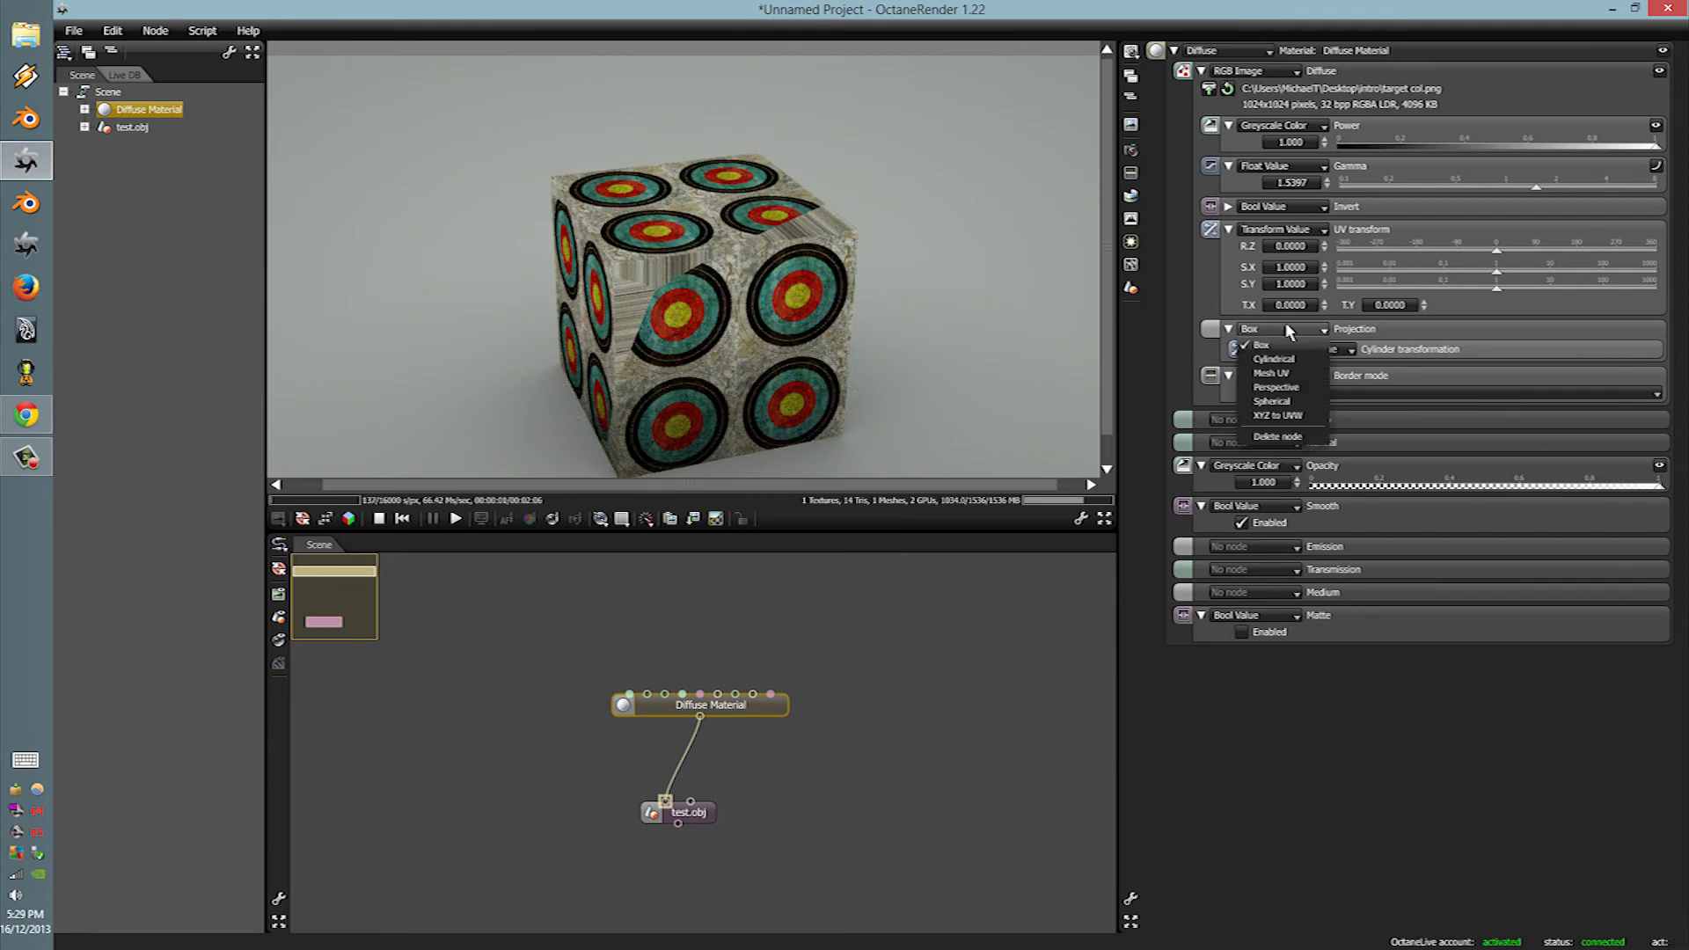
left_click(1274, 359)
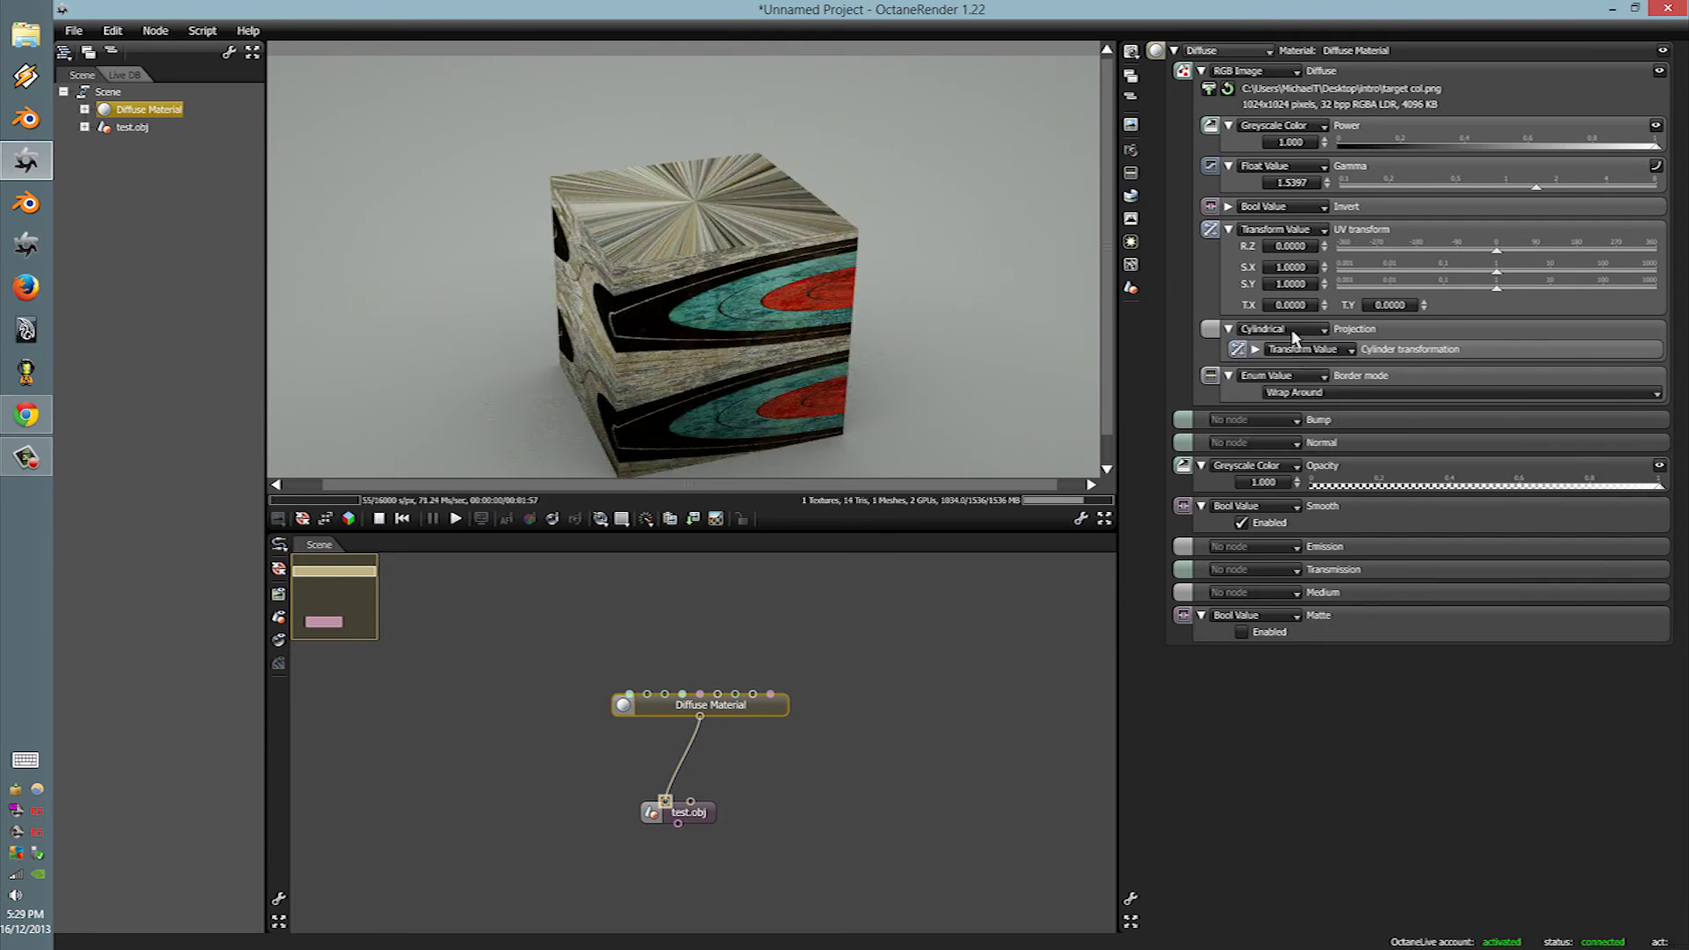
left_click(1295, 334)
left_click(1290, 373)
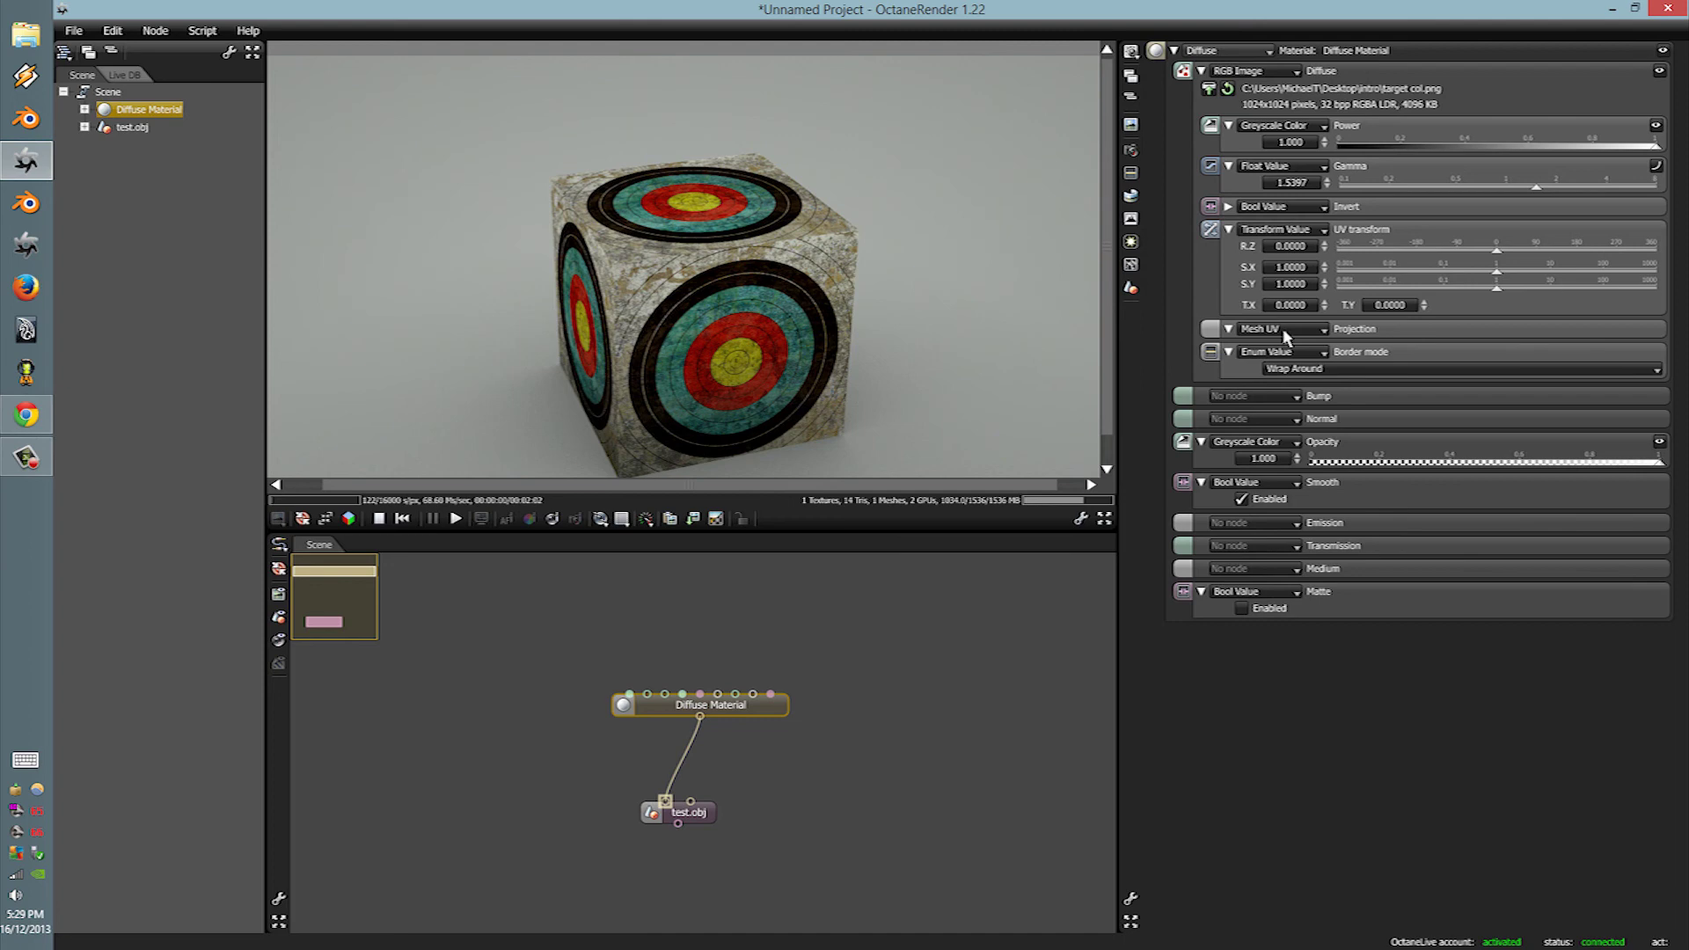
Step: Preview Perspective, Spherical and XYZ to UVW projections while orbiting around the cube
left_click_drag(796, 246, 765, 251)
left_click(1271, 331)
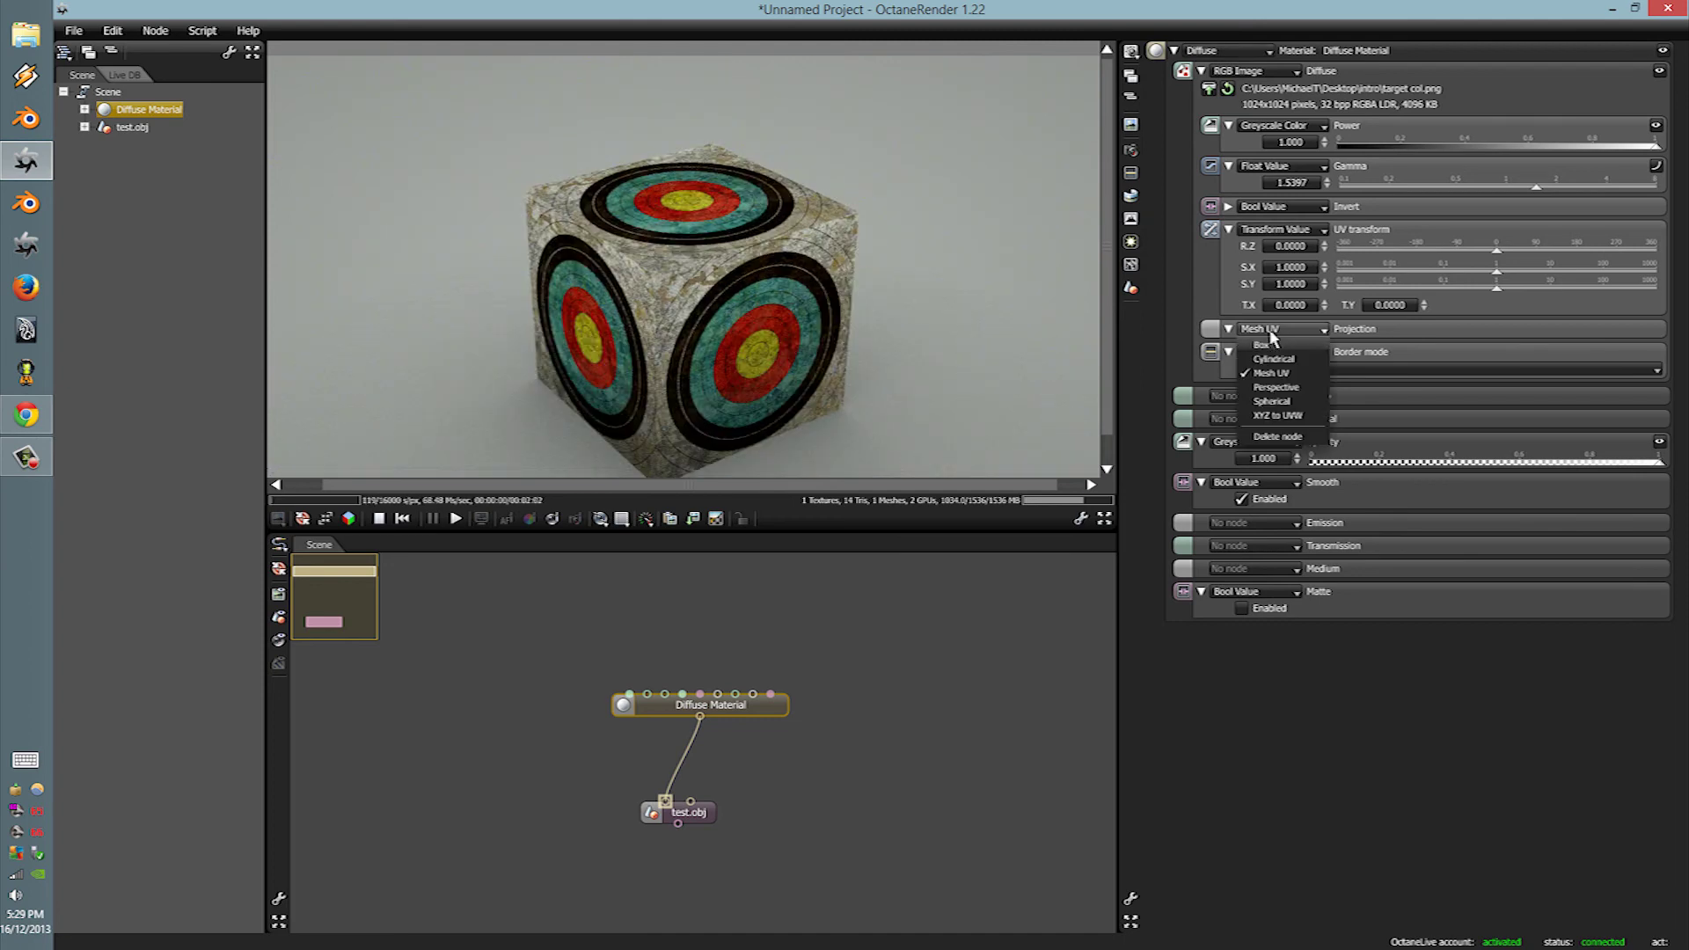
left_click(1277, 388)
left_click_drag(827, 343, 448, 312)
left_click(1271, 332)
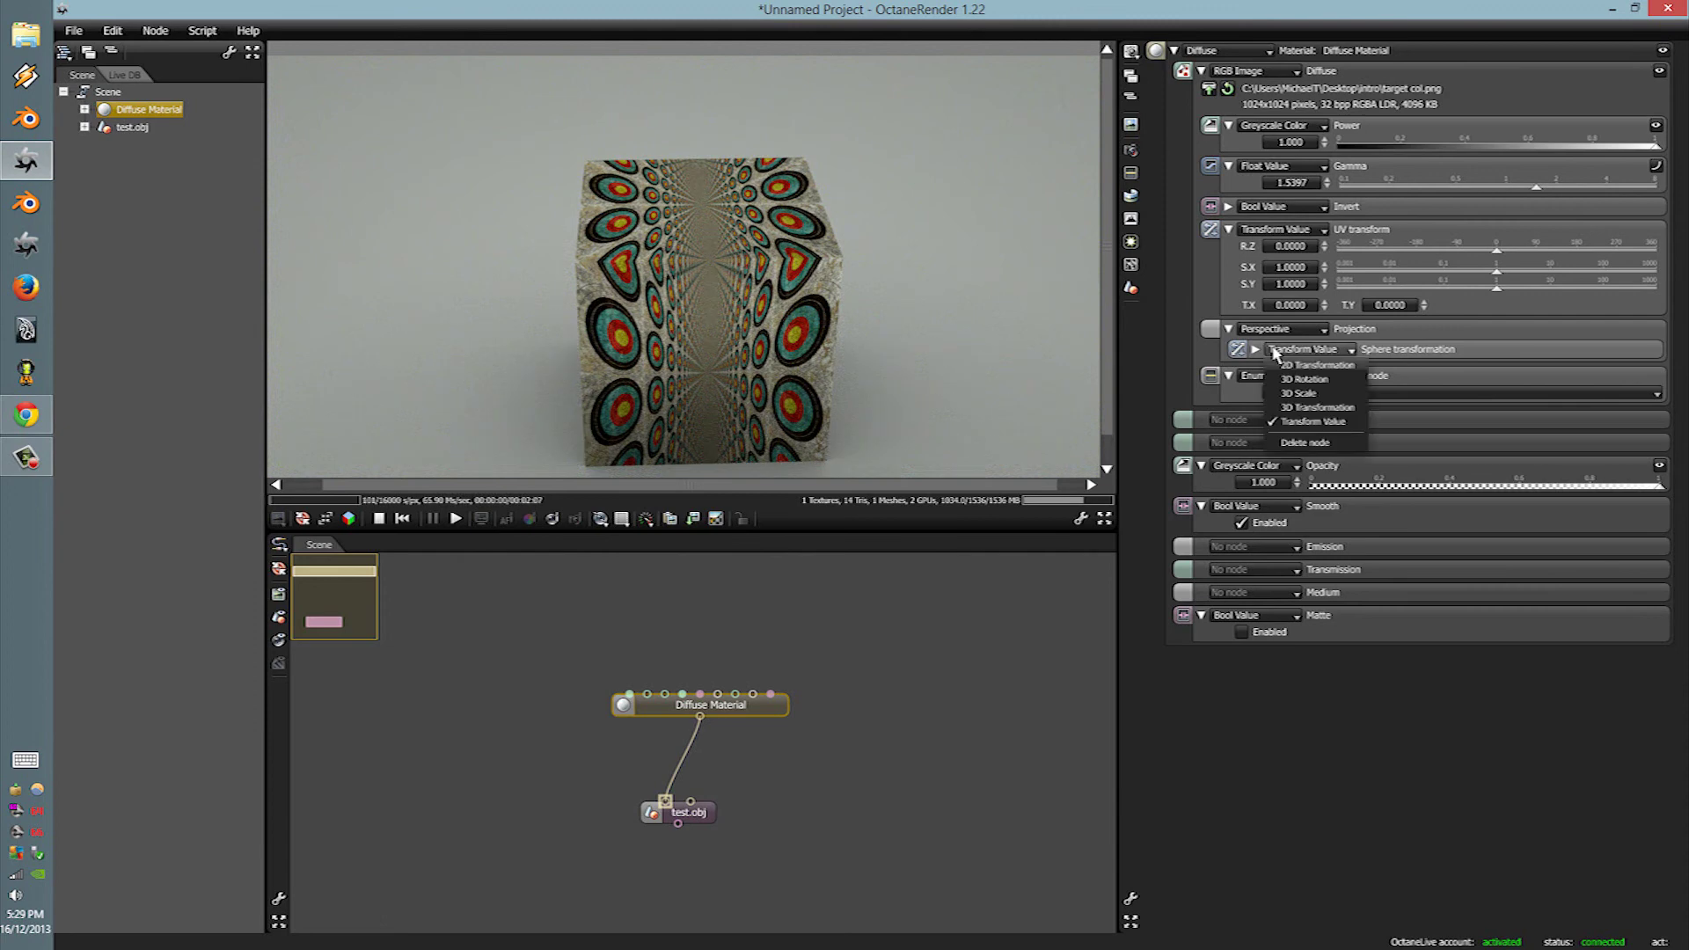
left_click(1272, 401)
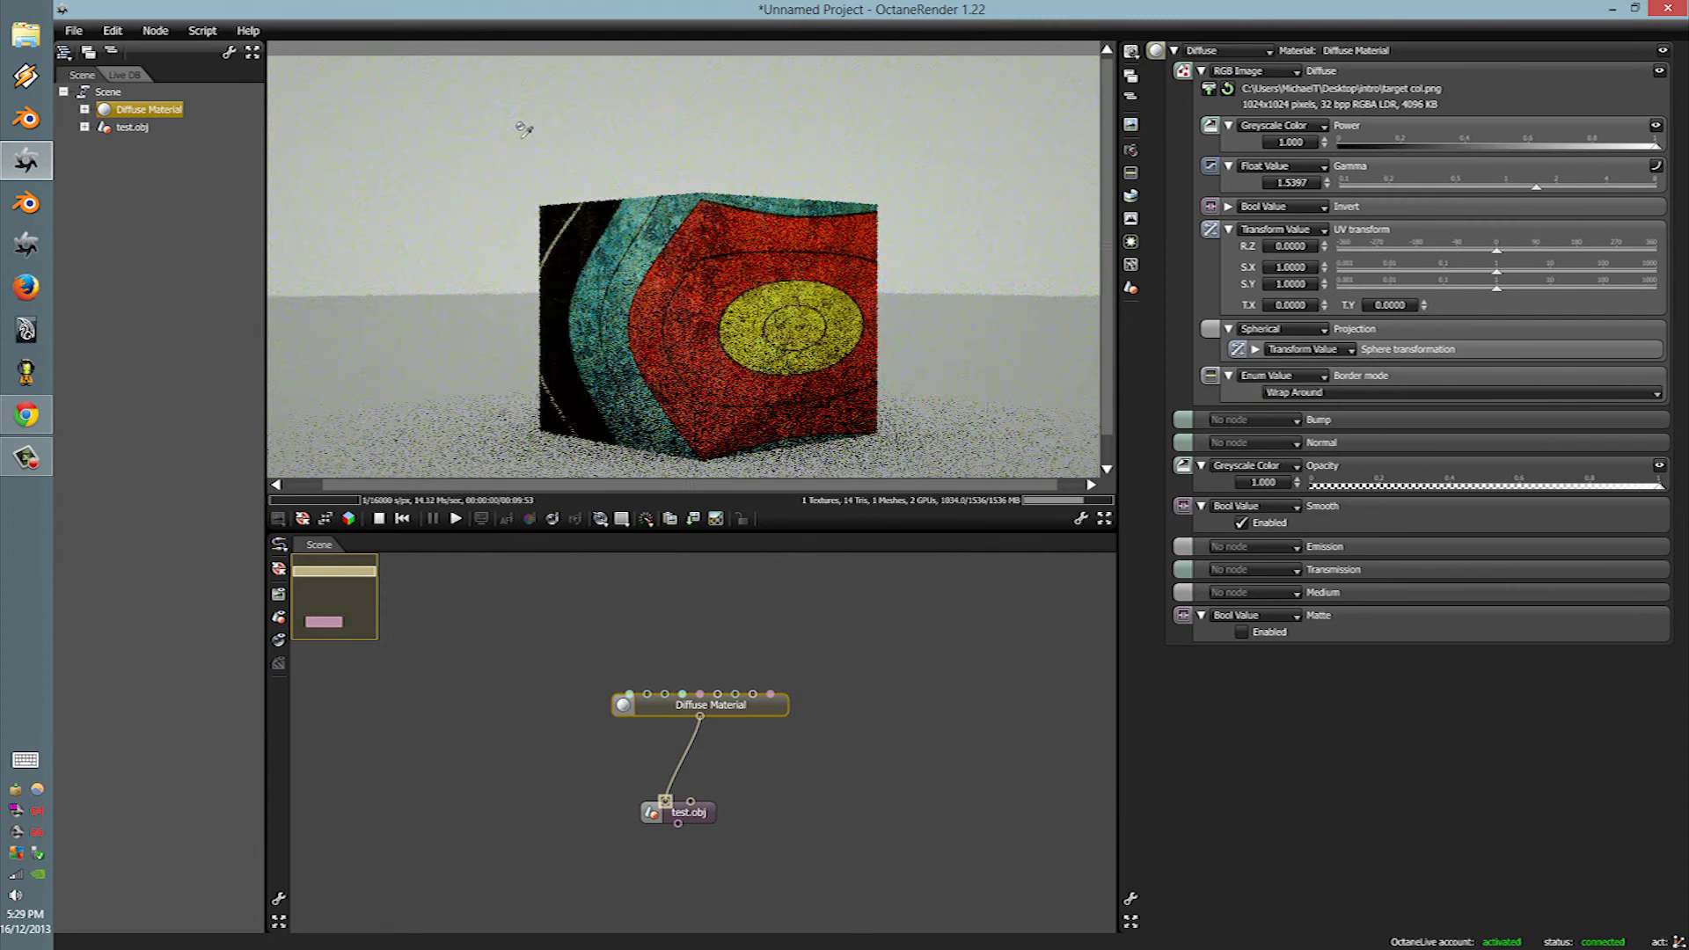
left_click_drag(524, 129, 581, 132)
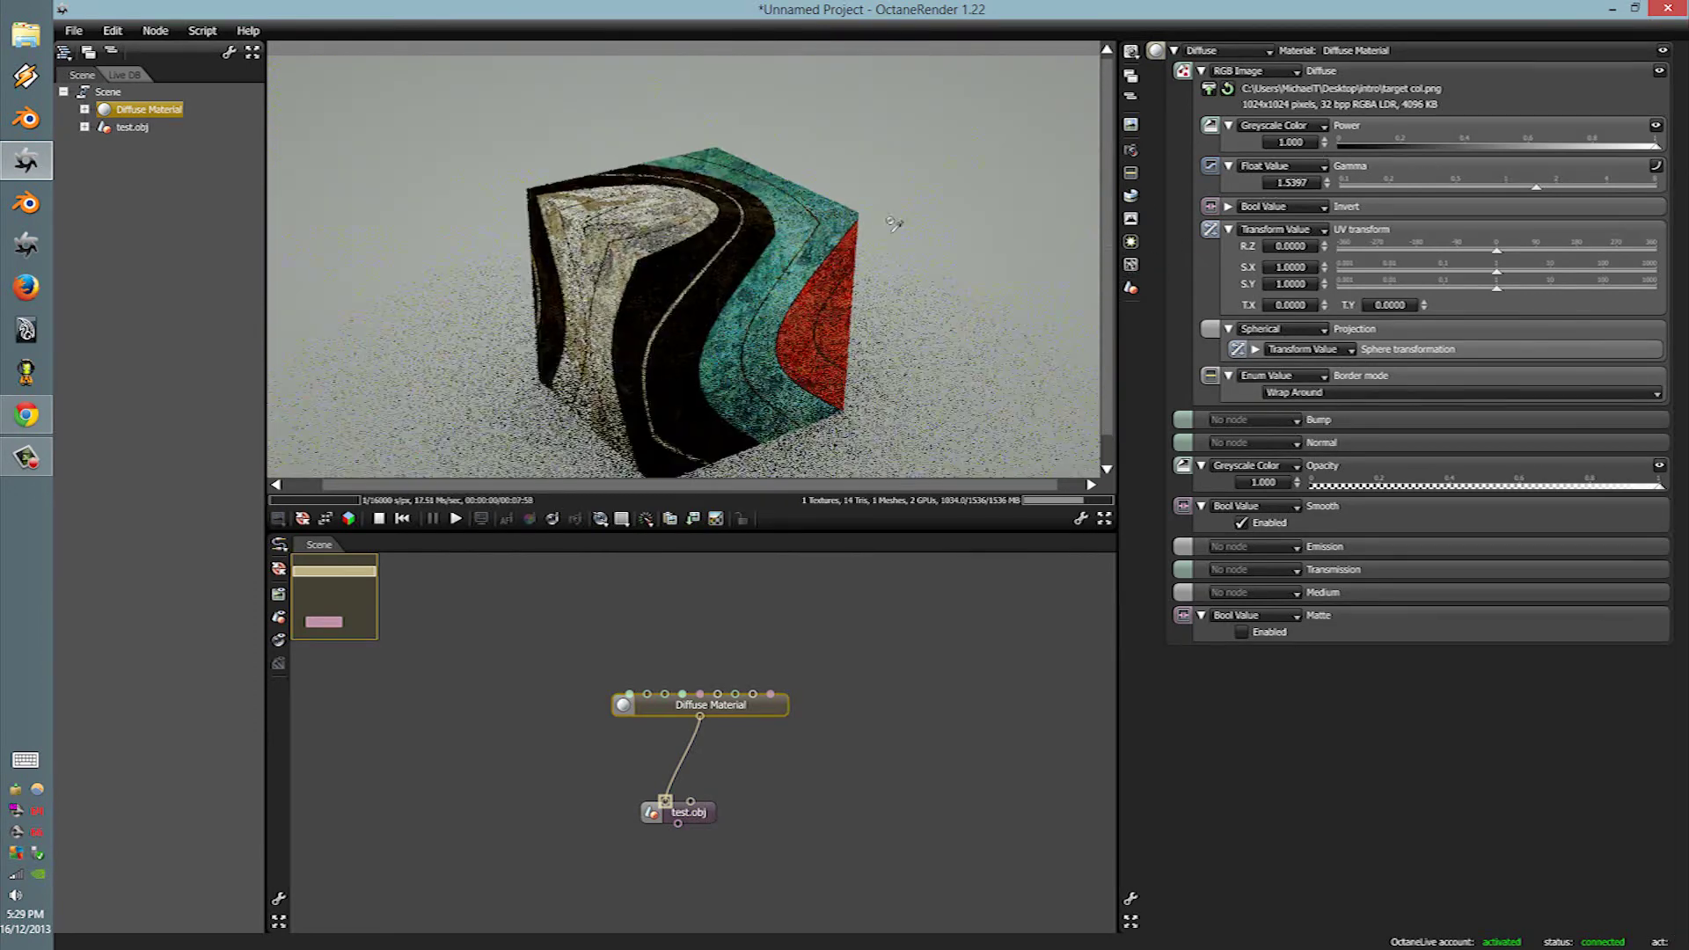
left_click(1293, 330)
left_click(1280, 426)
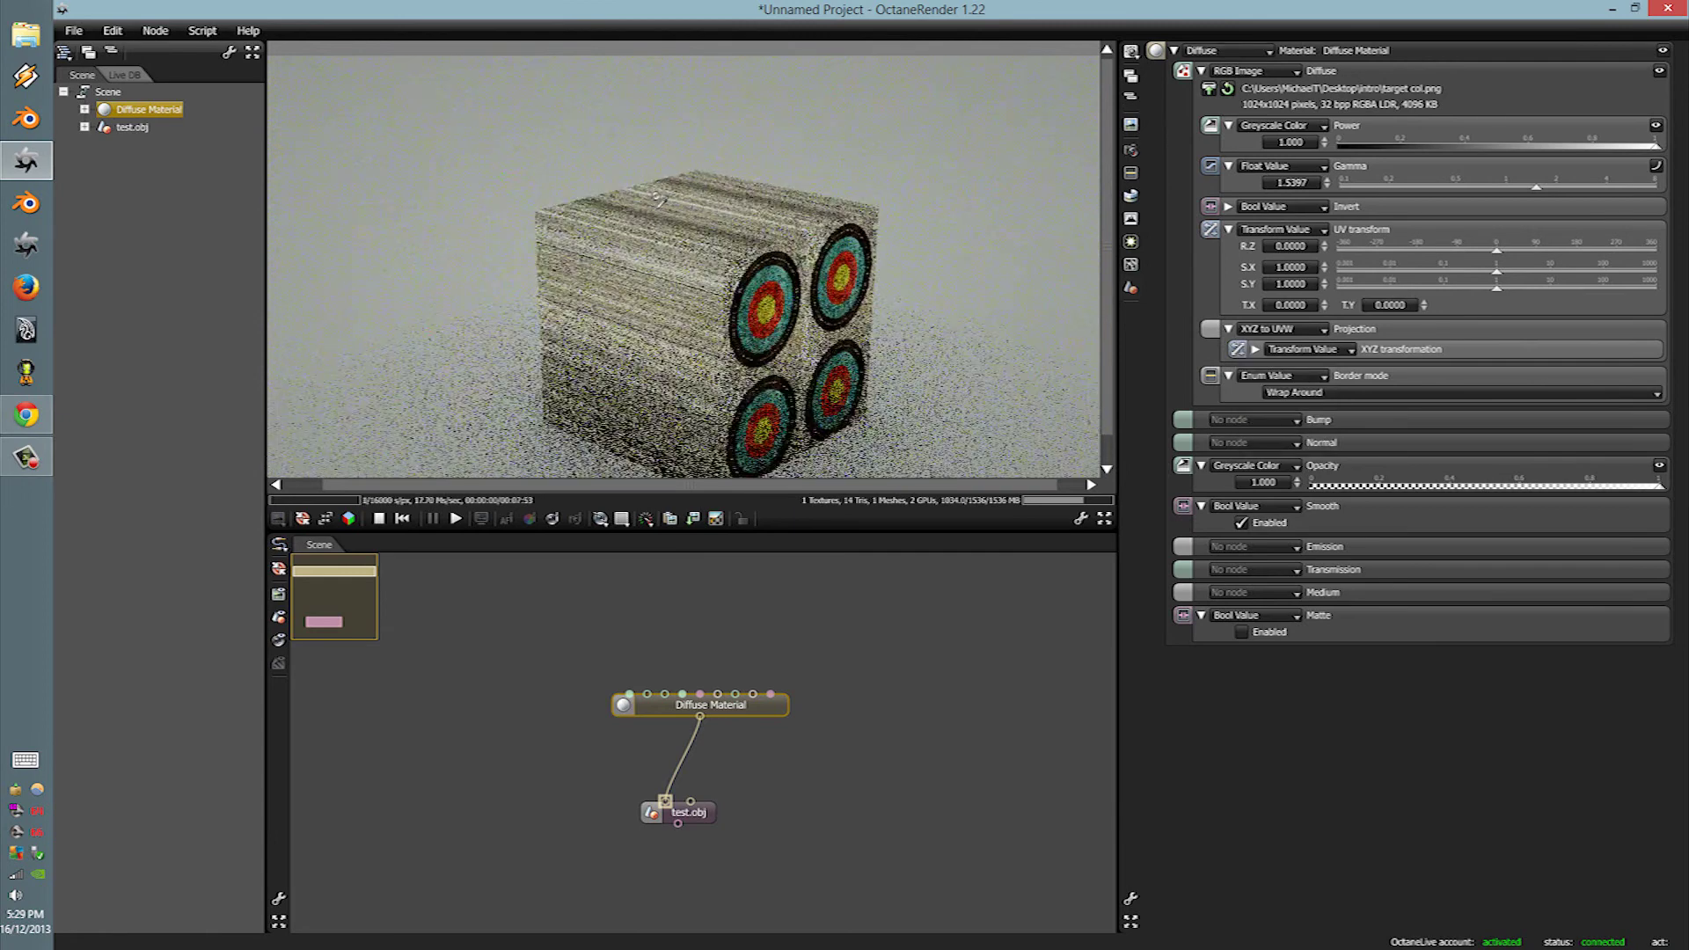
Step: Settle on Box projection after rechecking Cylindrical, with its transformation values shown
left_click(1256, 350)
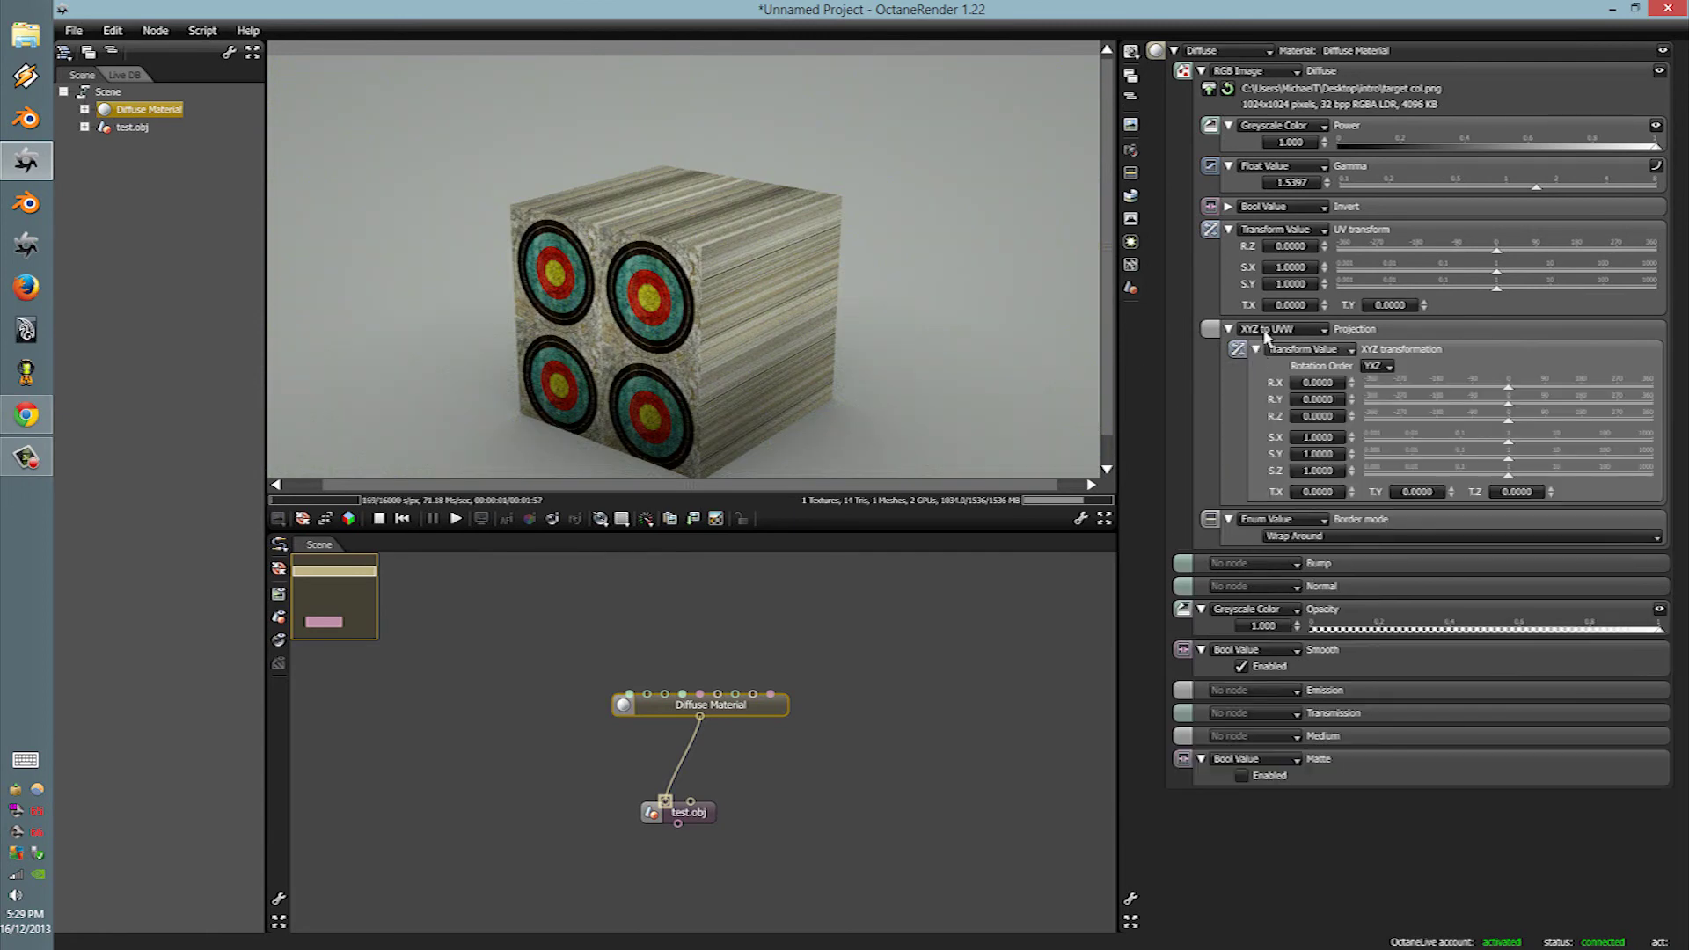
left_click(1269, 330)
left_click(1278, 347)
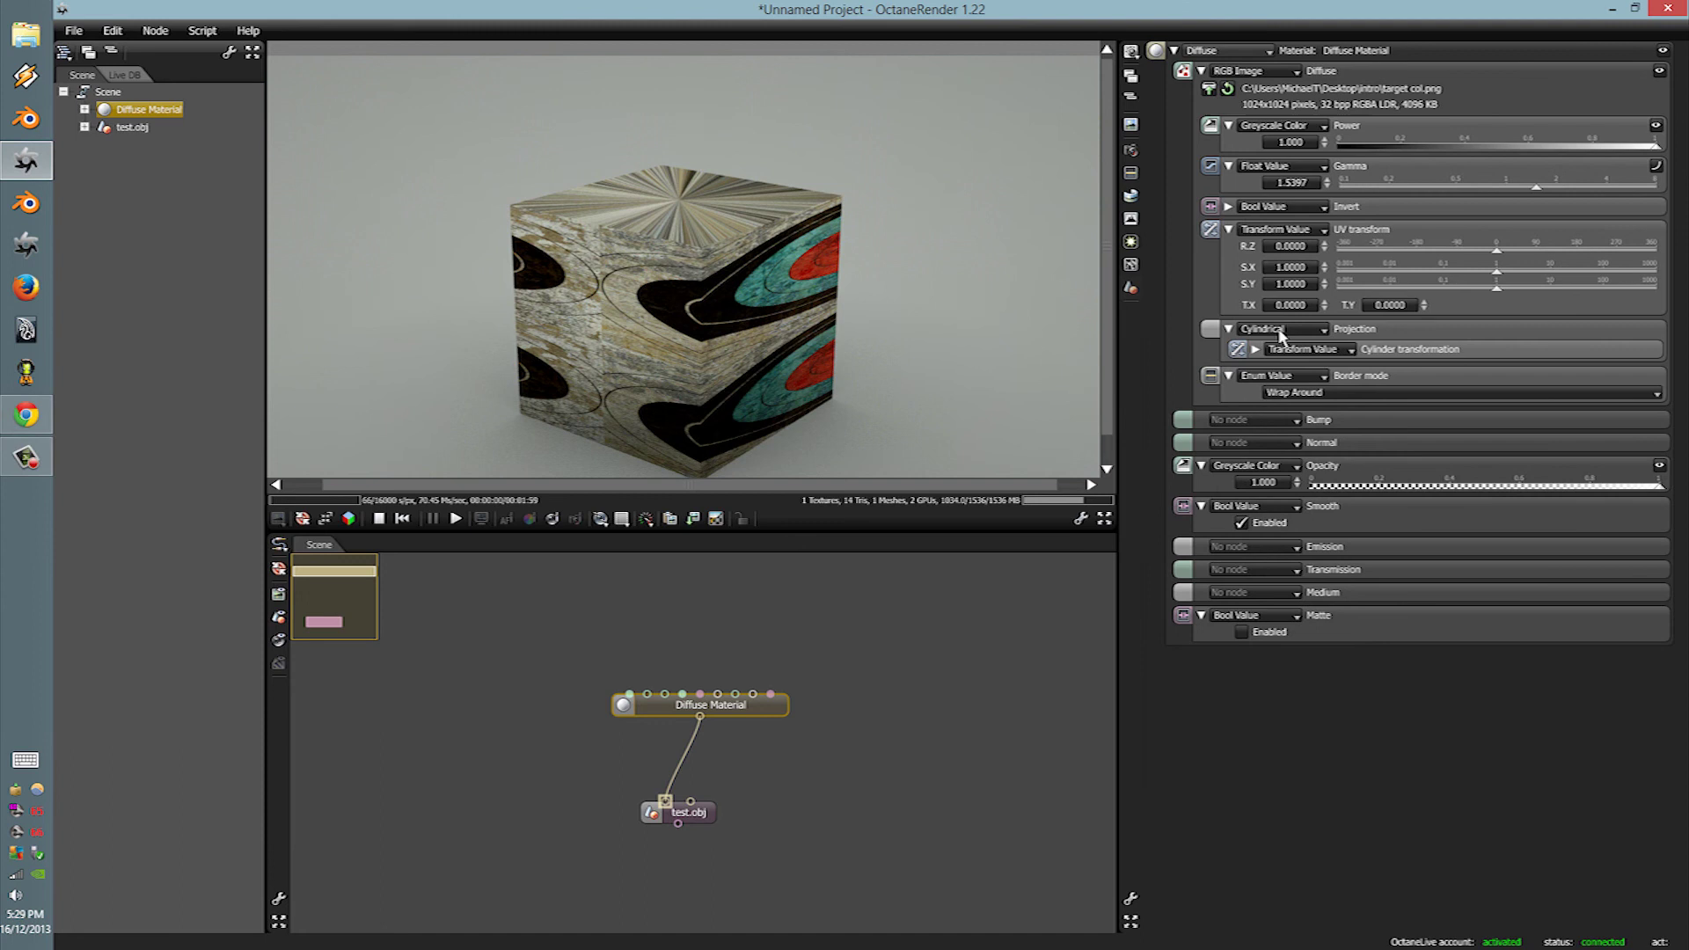
left_click(1256, 351)
left_click(1288, 329)
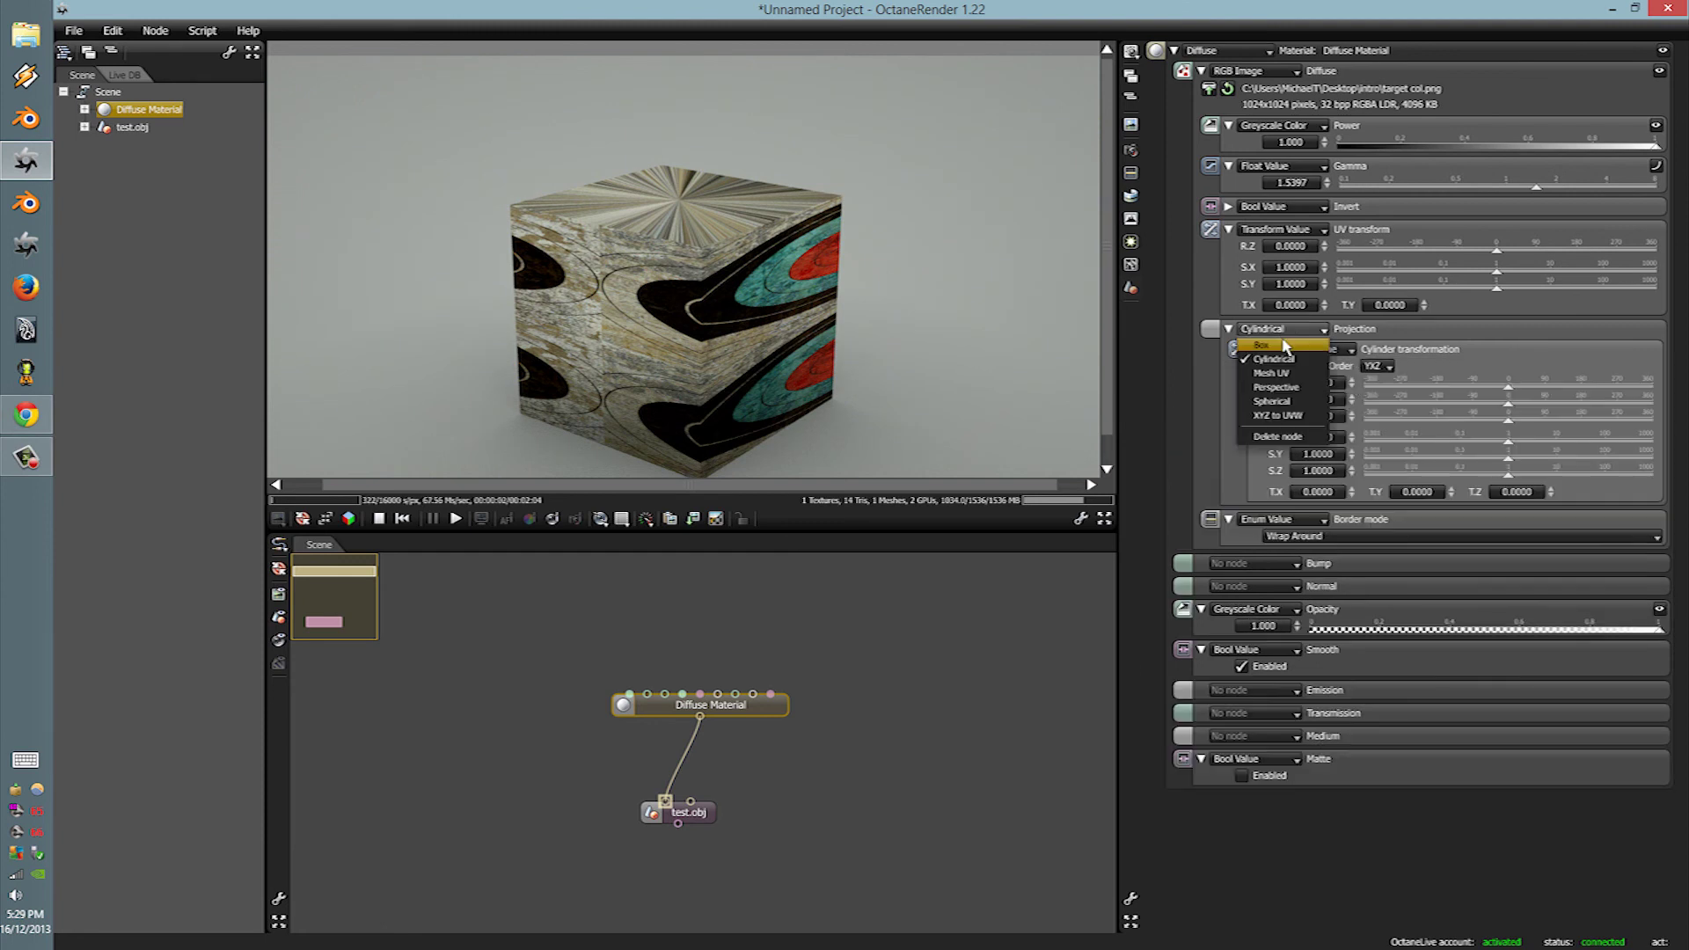
left_click(1285, 345)
left_click(1256, 350)
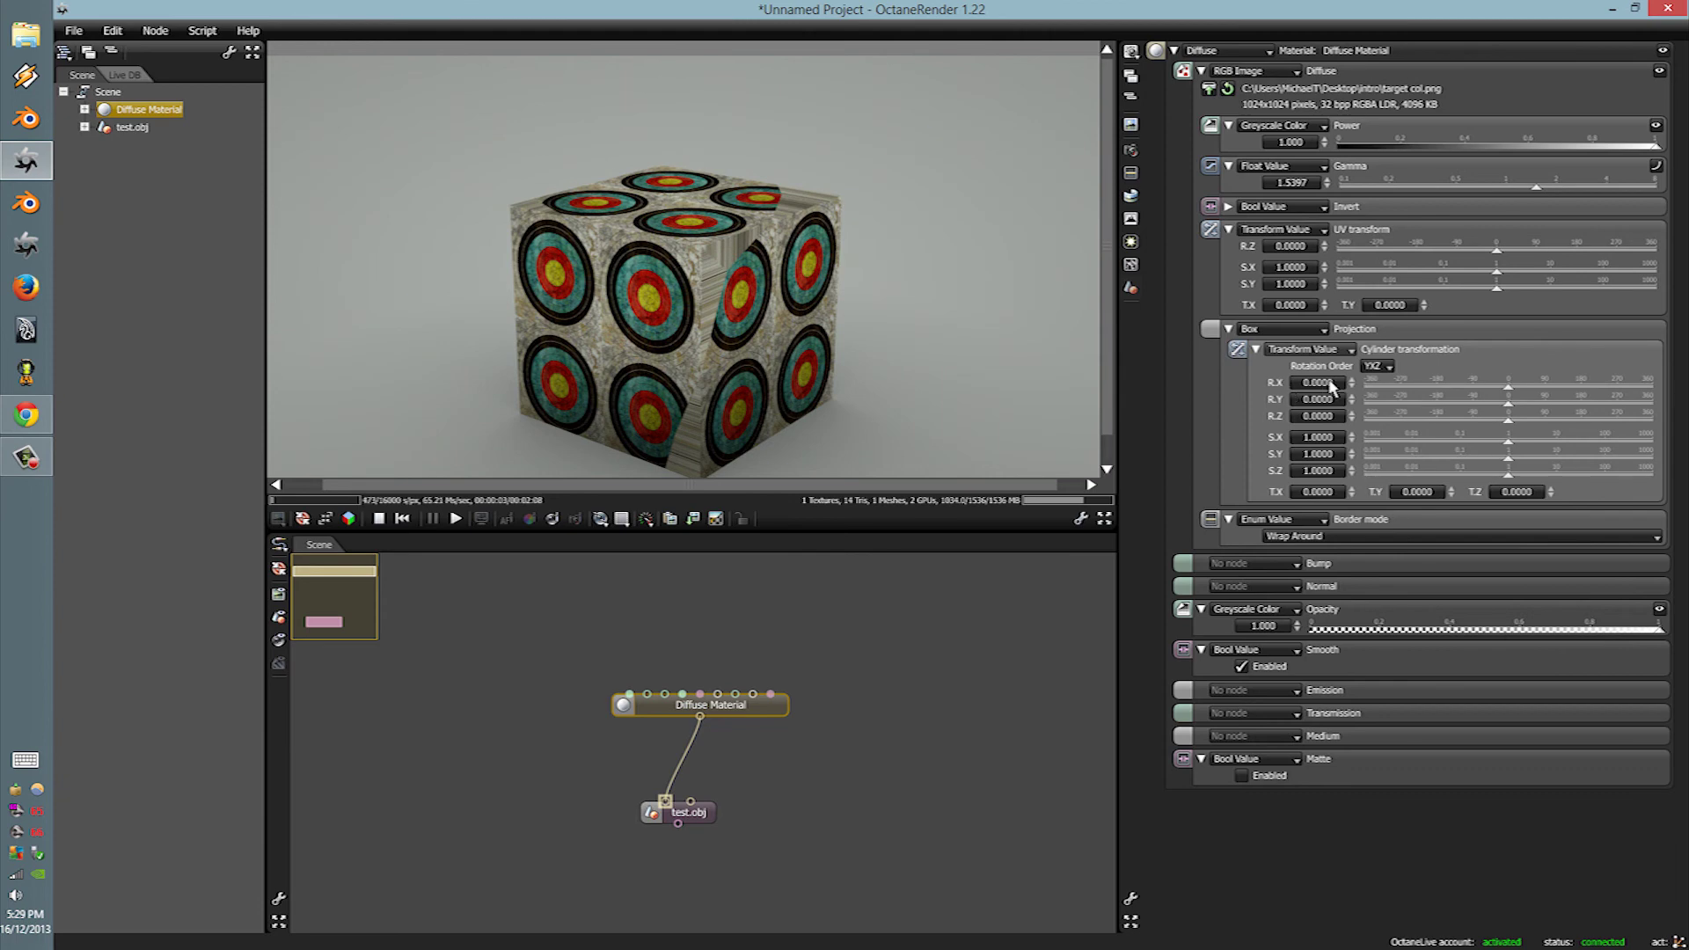
Step: Rotate and scale the box projection (S.Z 2.1850), set UV rotation -79.5580 and UV scales 5.1607/1.3571
left_click_drag(1509, 391, 1527, 491)
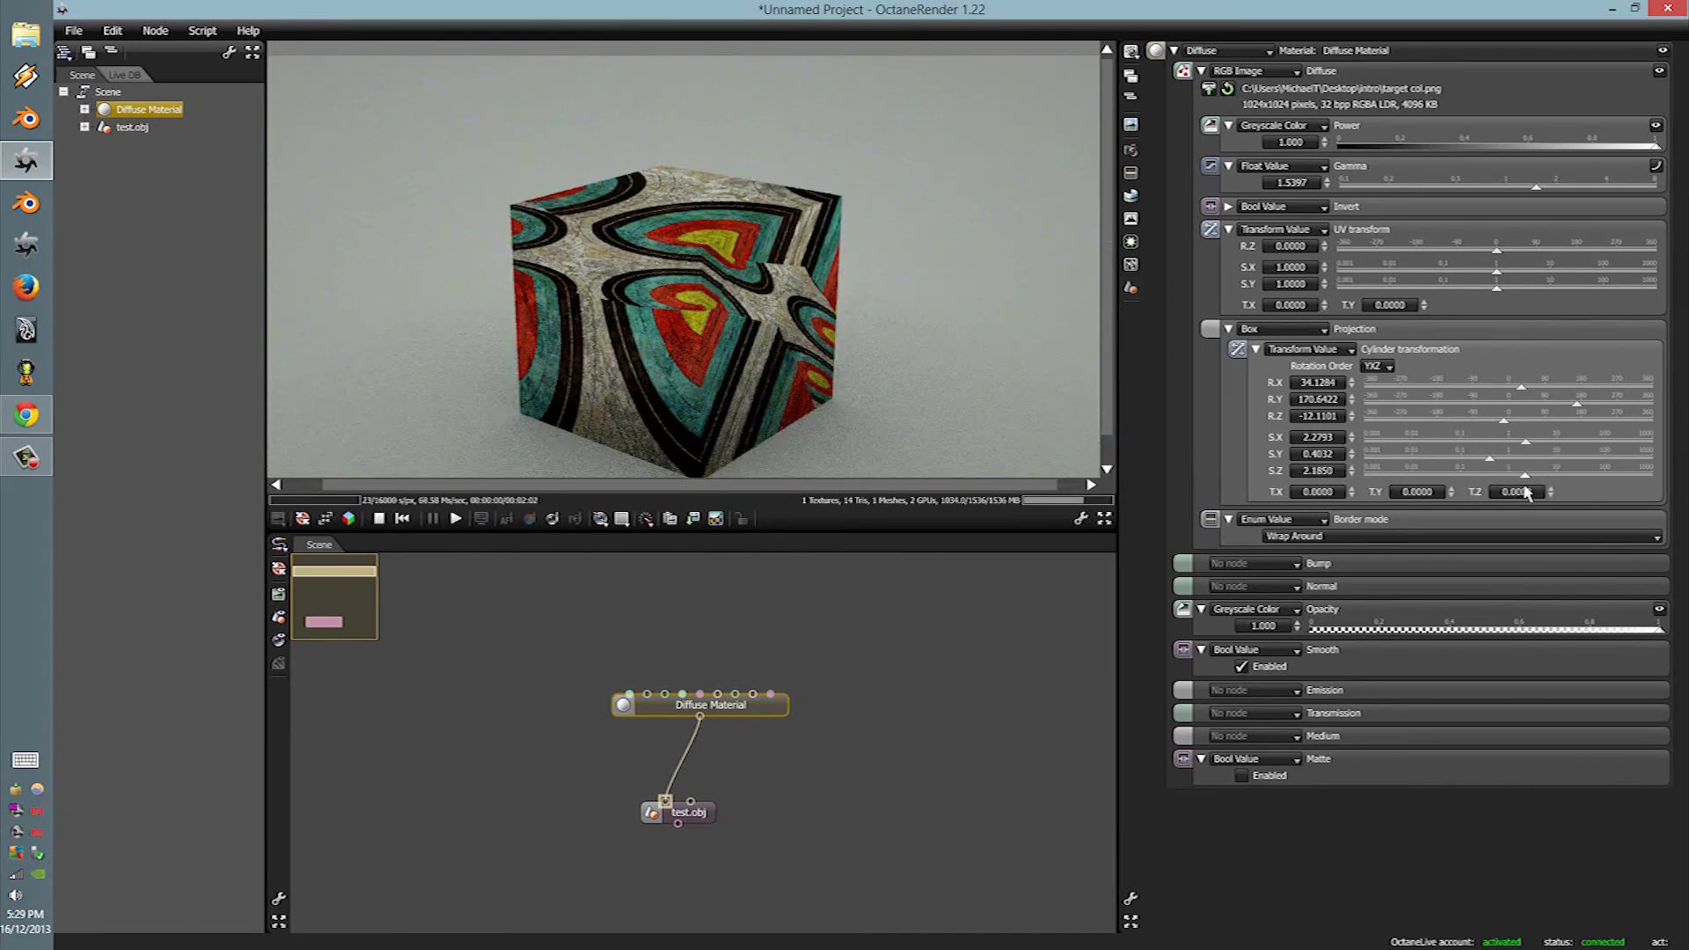
left_click_drag(1496, 249, 1503, 291)
left_click_drag(1003, 290, 967, 281)
Step: Preview Mirror, Black Color, White Color and Clamp Value border modes on the texture
left_click(1302, 536)
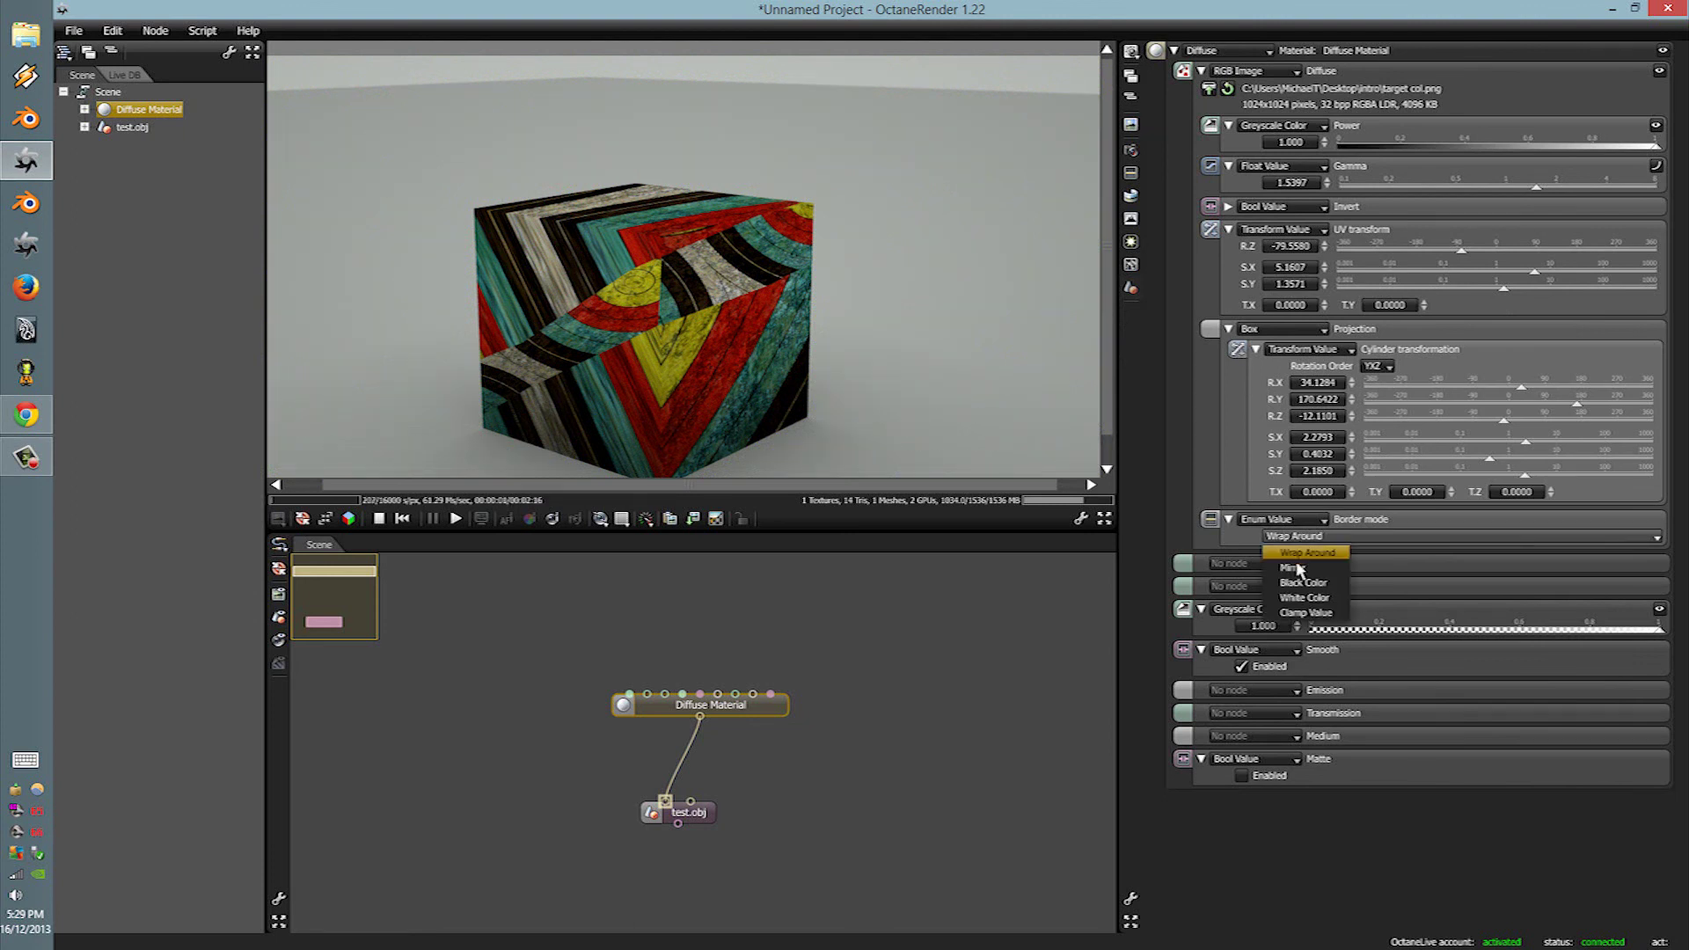
left_click(1298, 570)
left_click(1300, 537)
left_click(1303, 582)
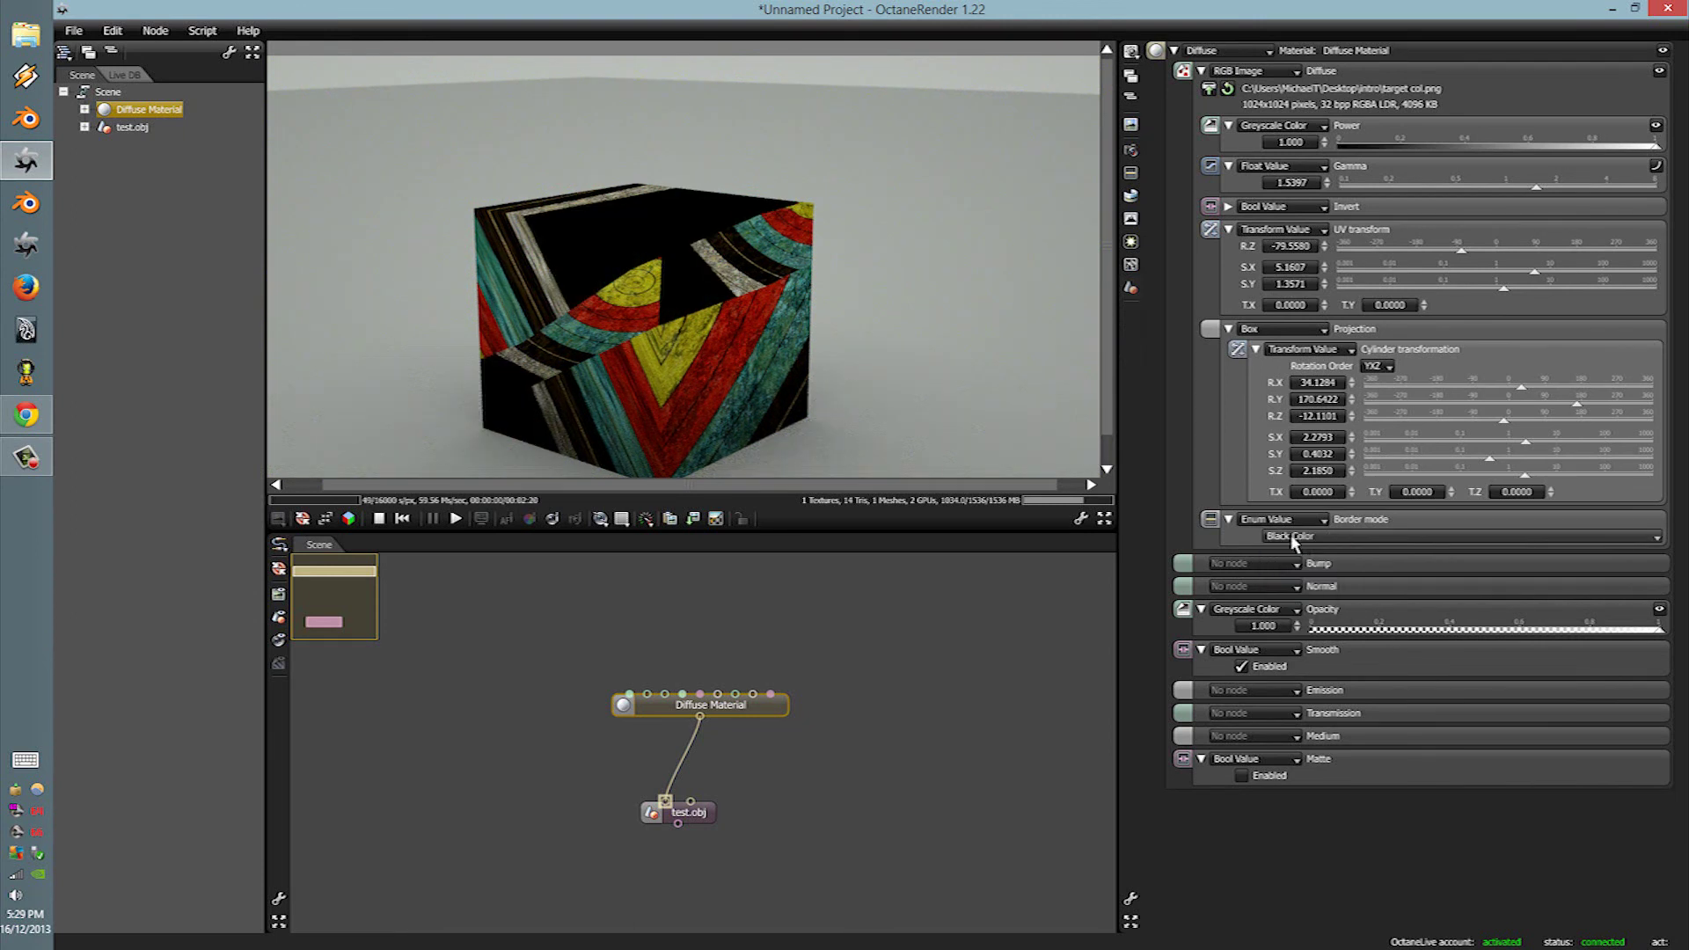
left_click(1294, 538)
left_click(1302, 595)
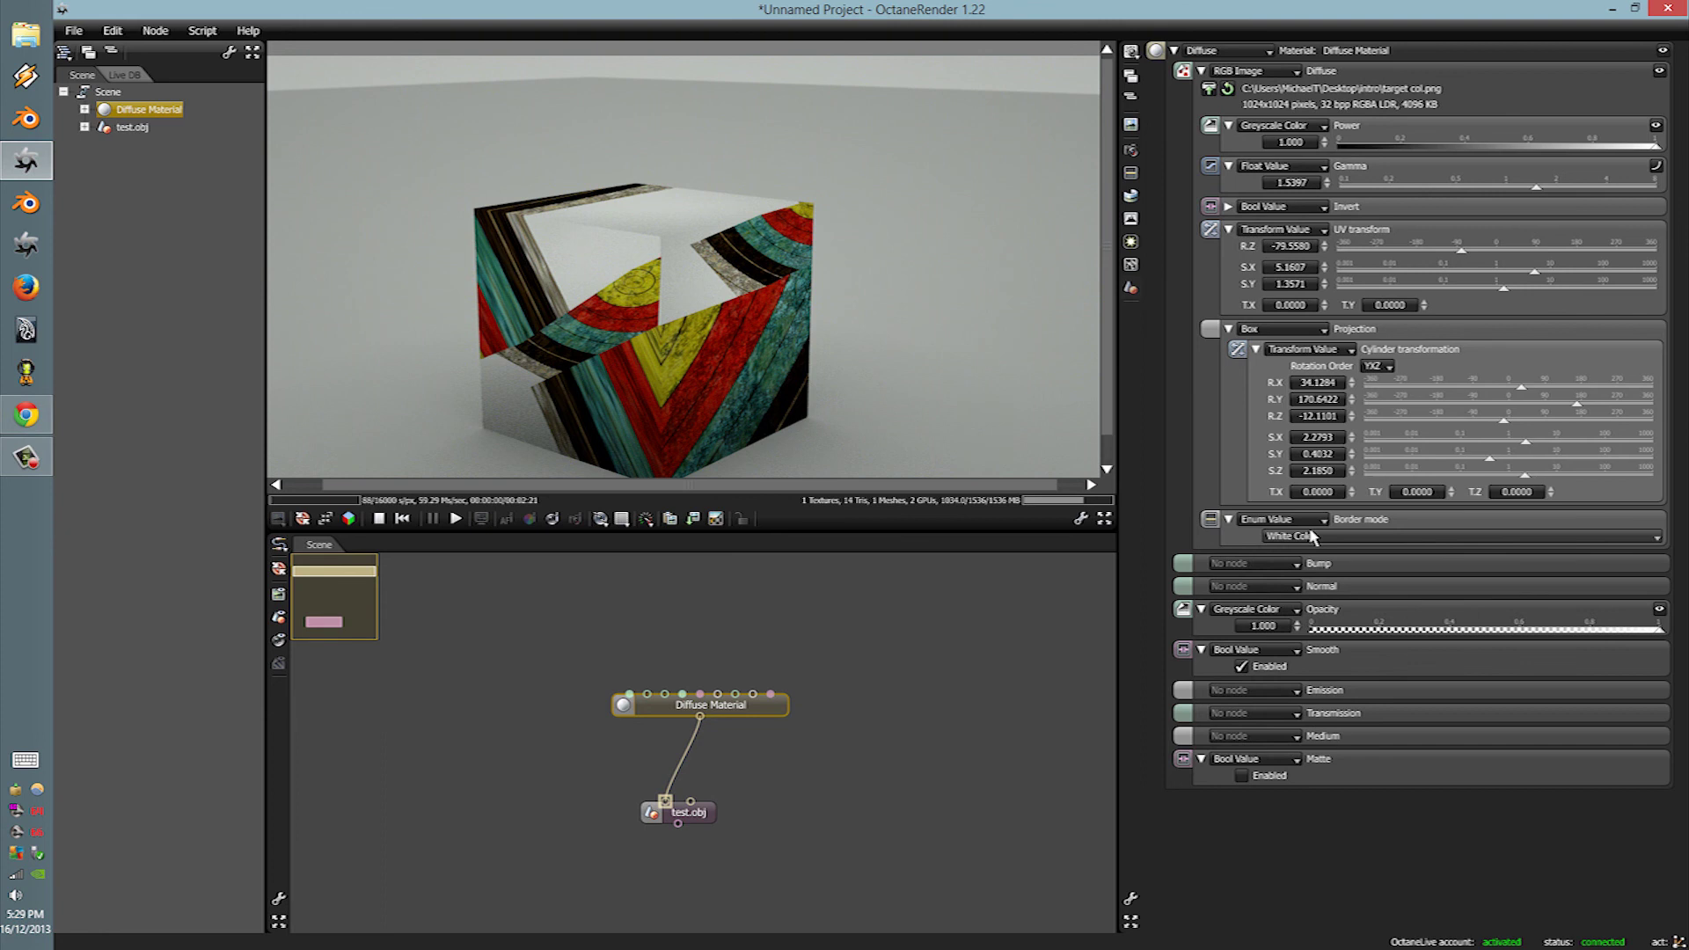
left_click(1311, 537)
left_click(1306, 612)
left_click(1311, 536)
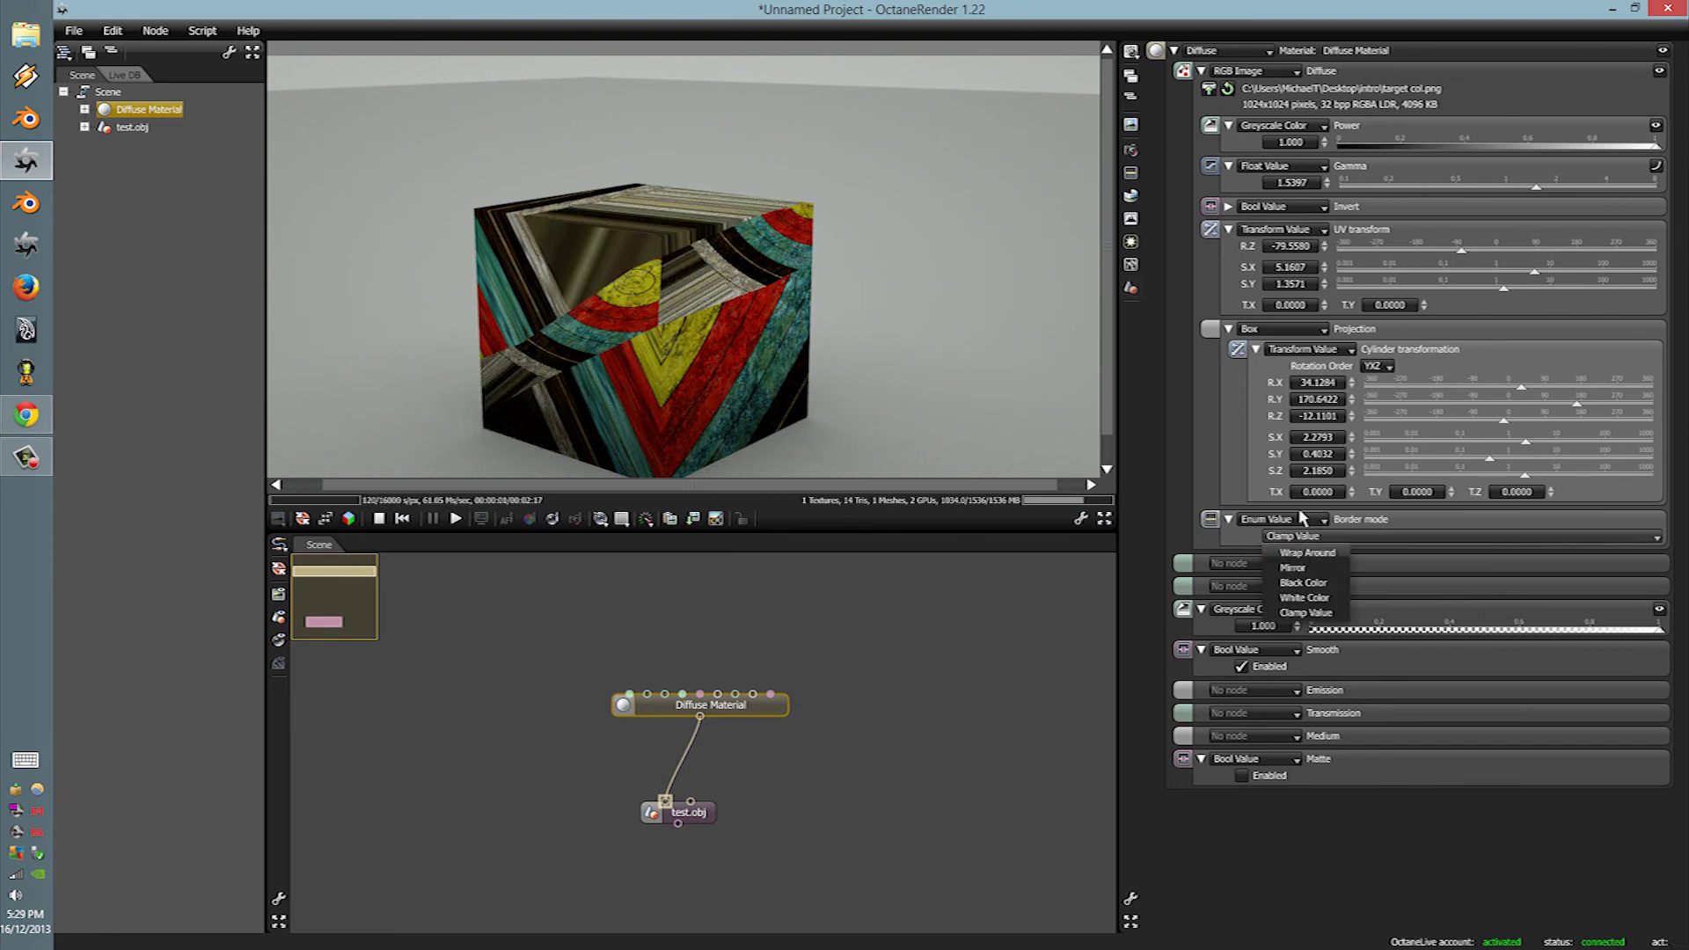
left_click(1307, 553)
Step: Recheck Mirror, Black Color and White Color, then restore Wrap Around and orbit the cube
left_click(1306, 537)
left_click(1293, 568)
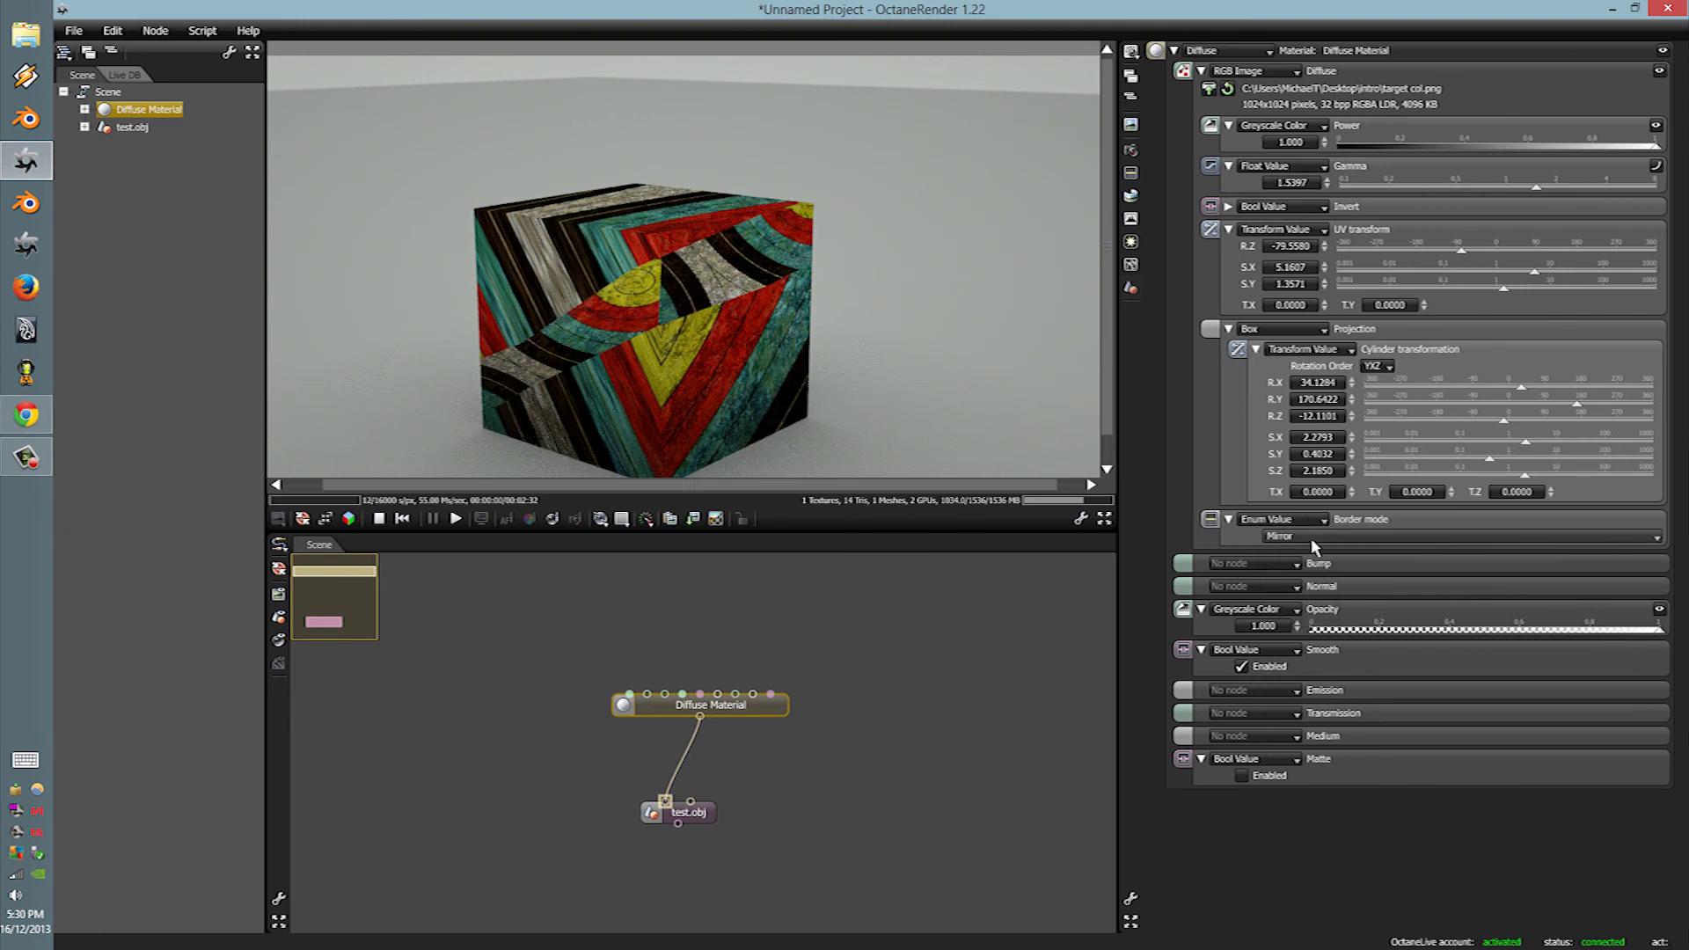
left_click(1312, 537)
left_click(1304, 582)
left_click(1315, 538)
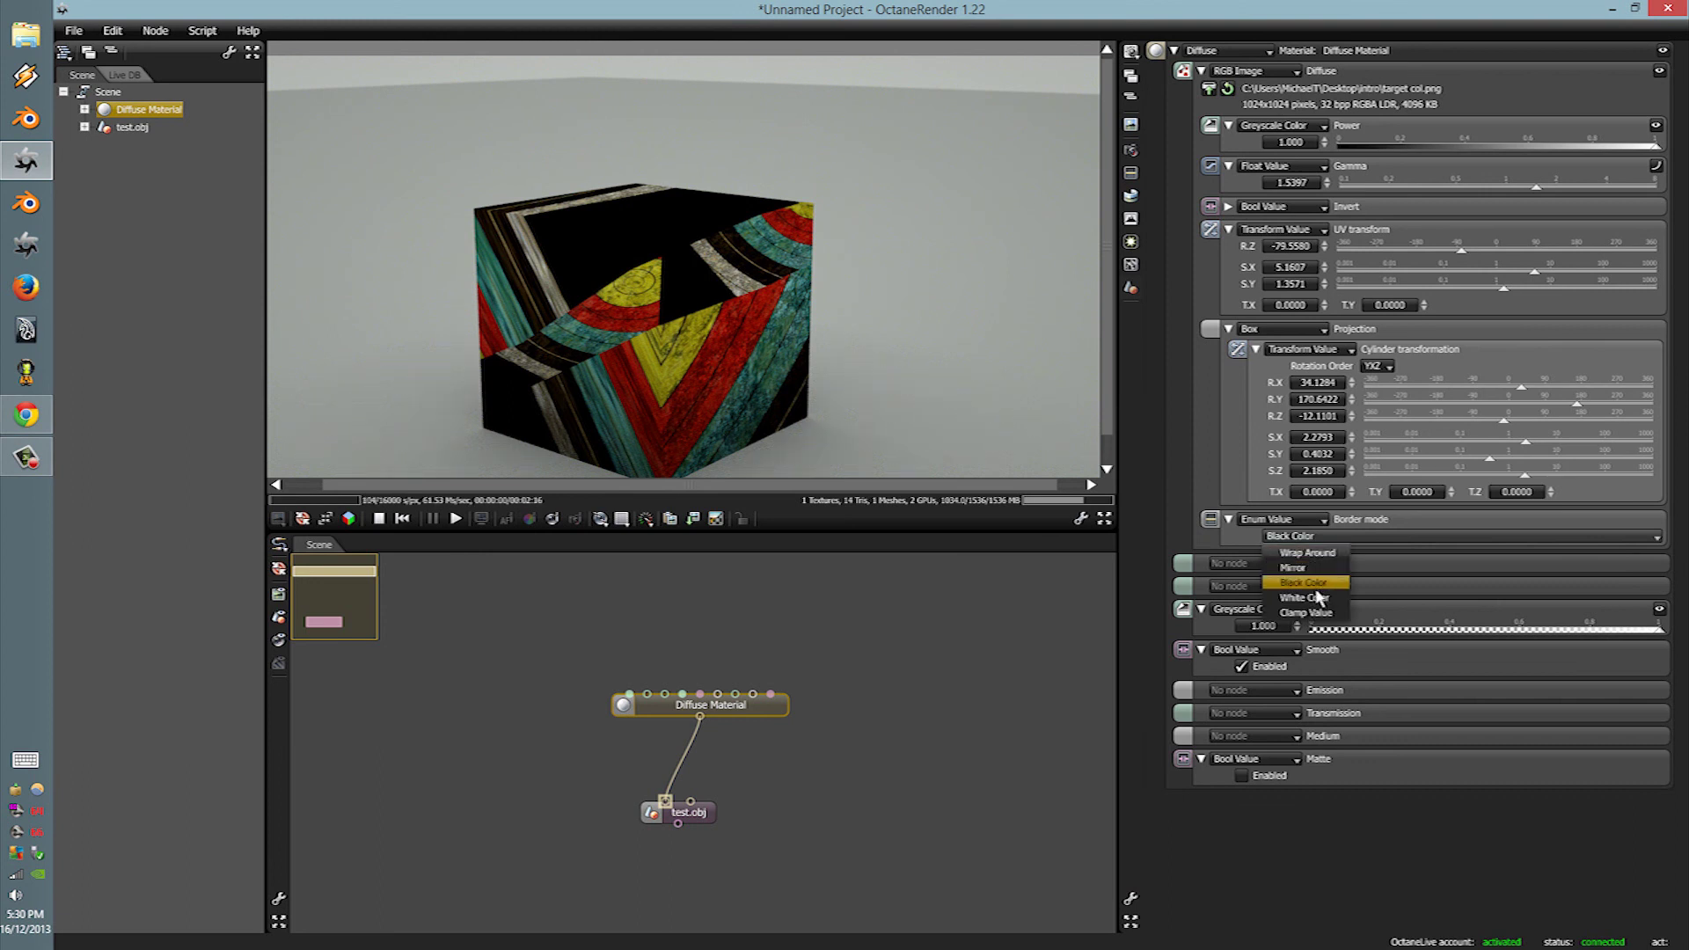
left_click(1306, 597)
left_click(1311, 537)
left_click(1302, 552)
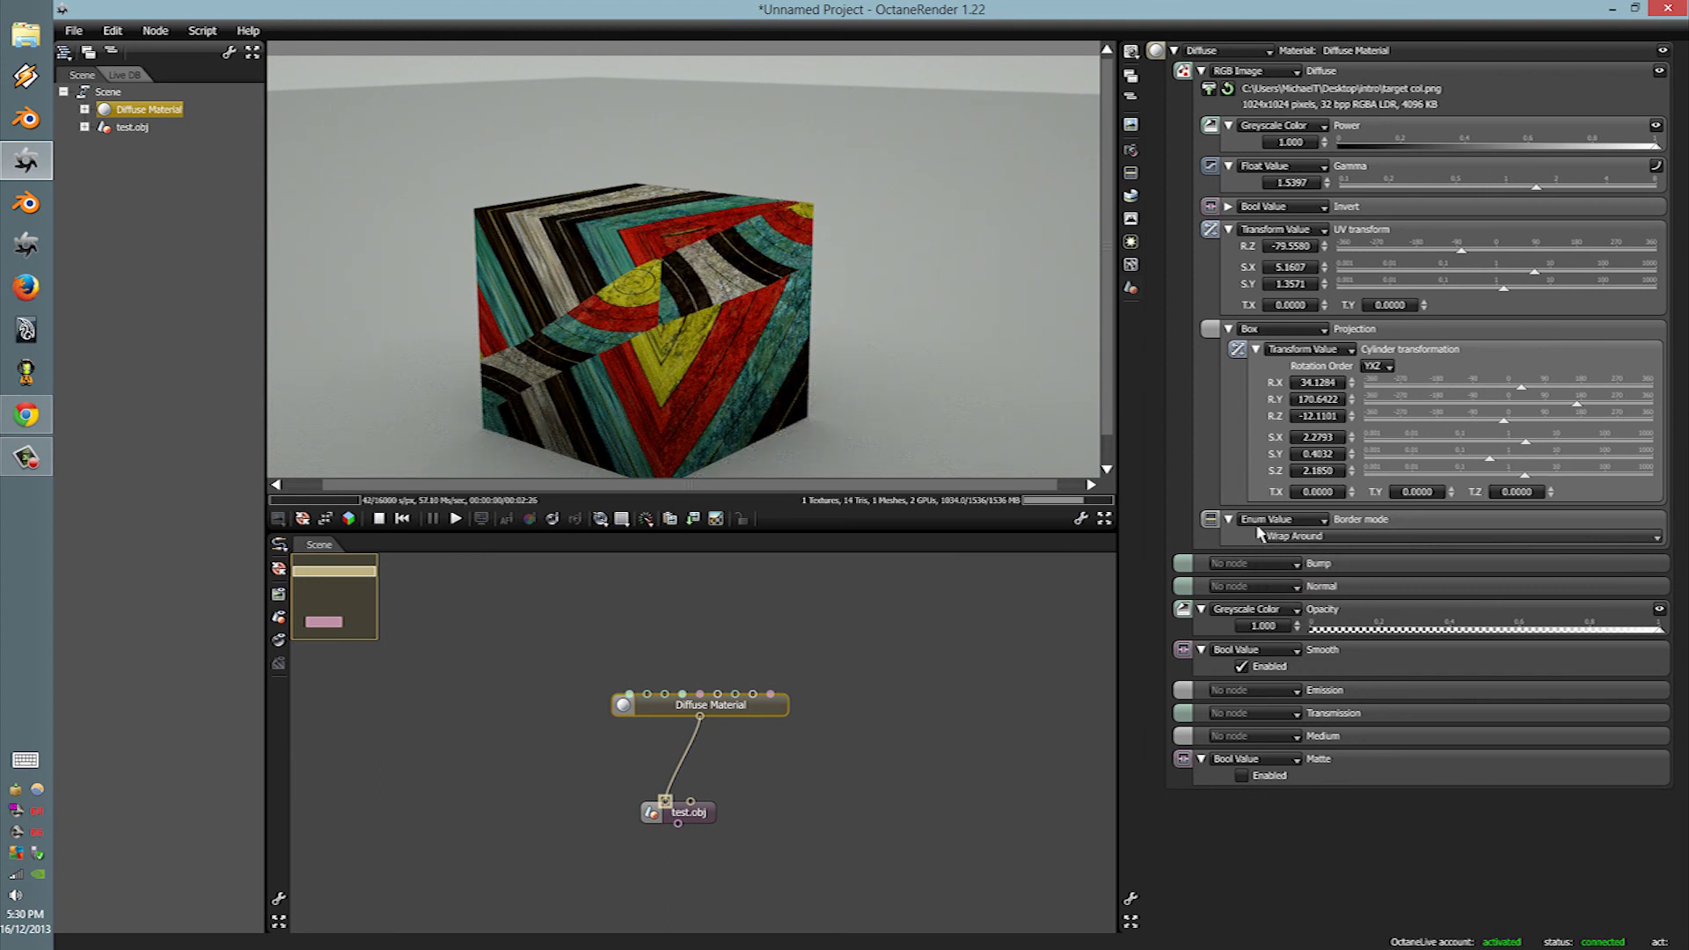
left_click_drag(862, 176, 700, 274)
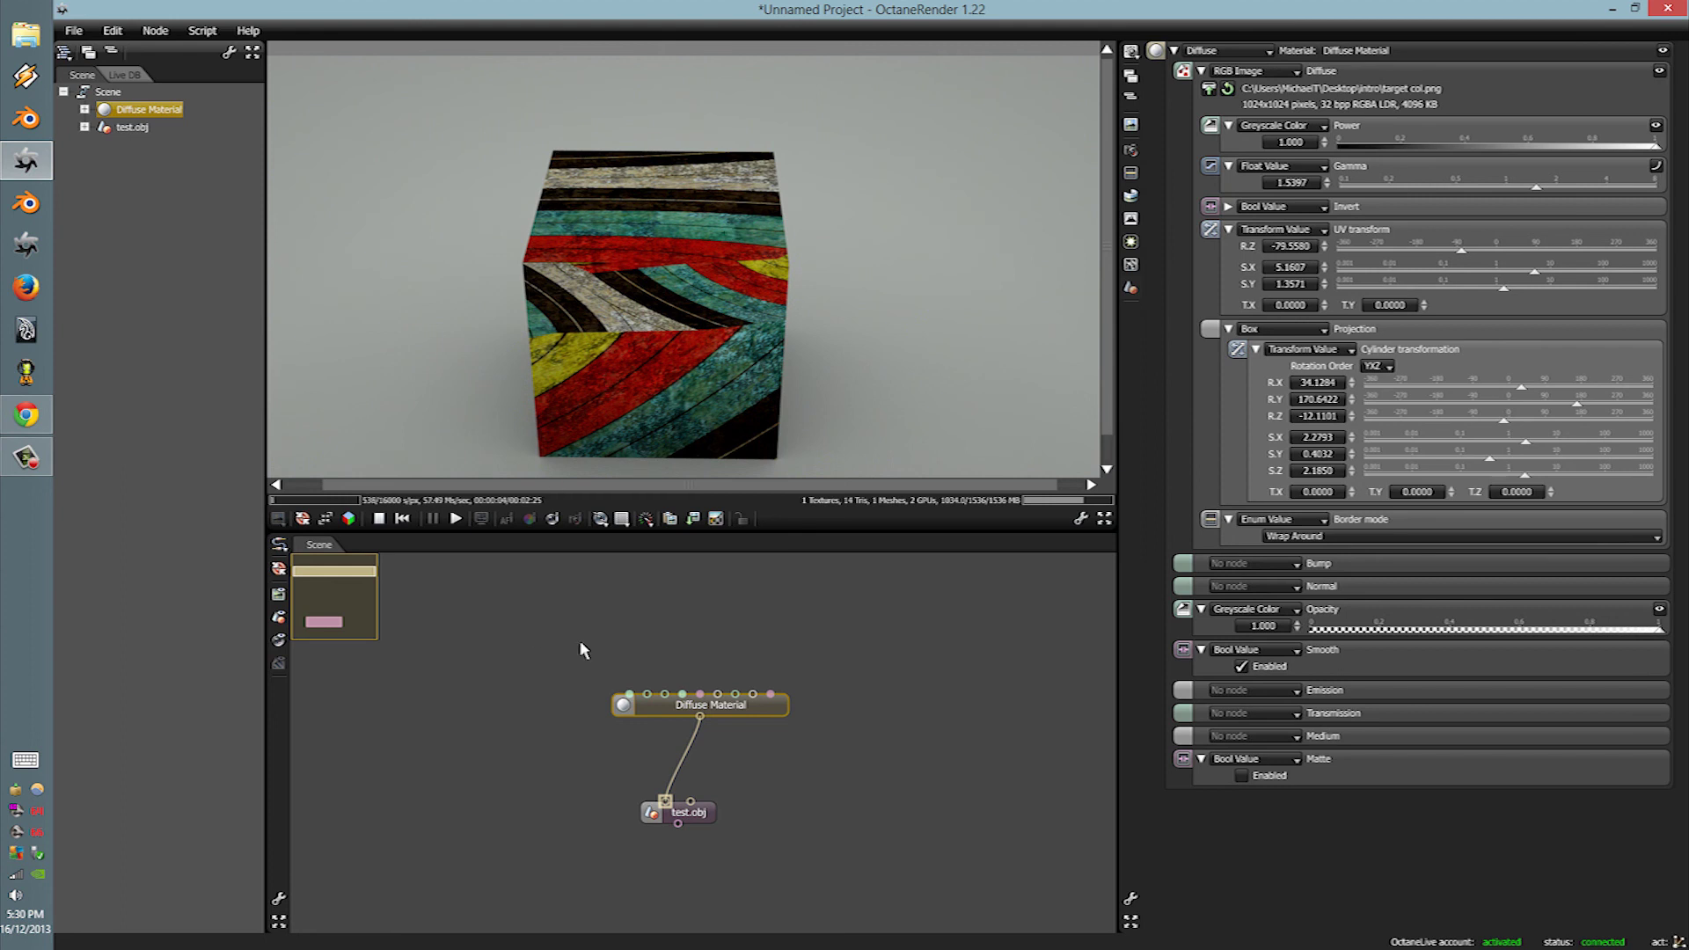
Step: Browse the node graph's Projection node types, closing the menu without adding one
right_click(753, 607)
mouse_move(824, 469)
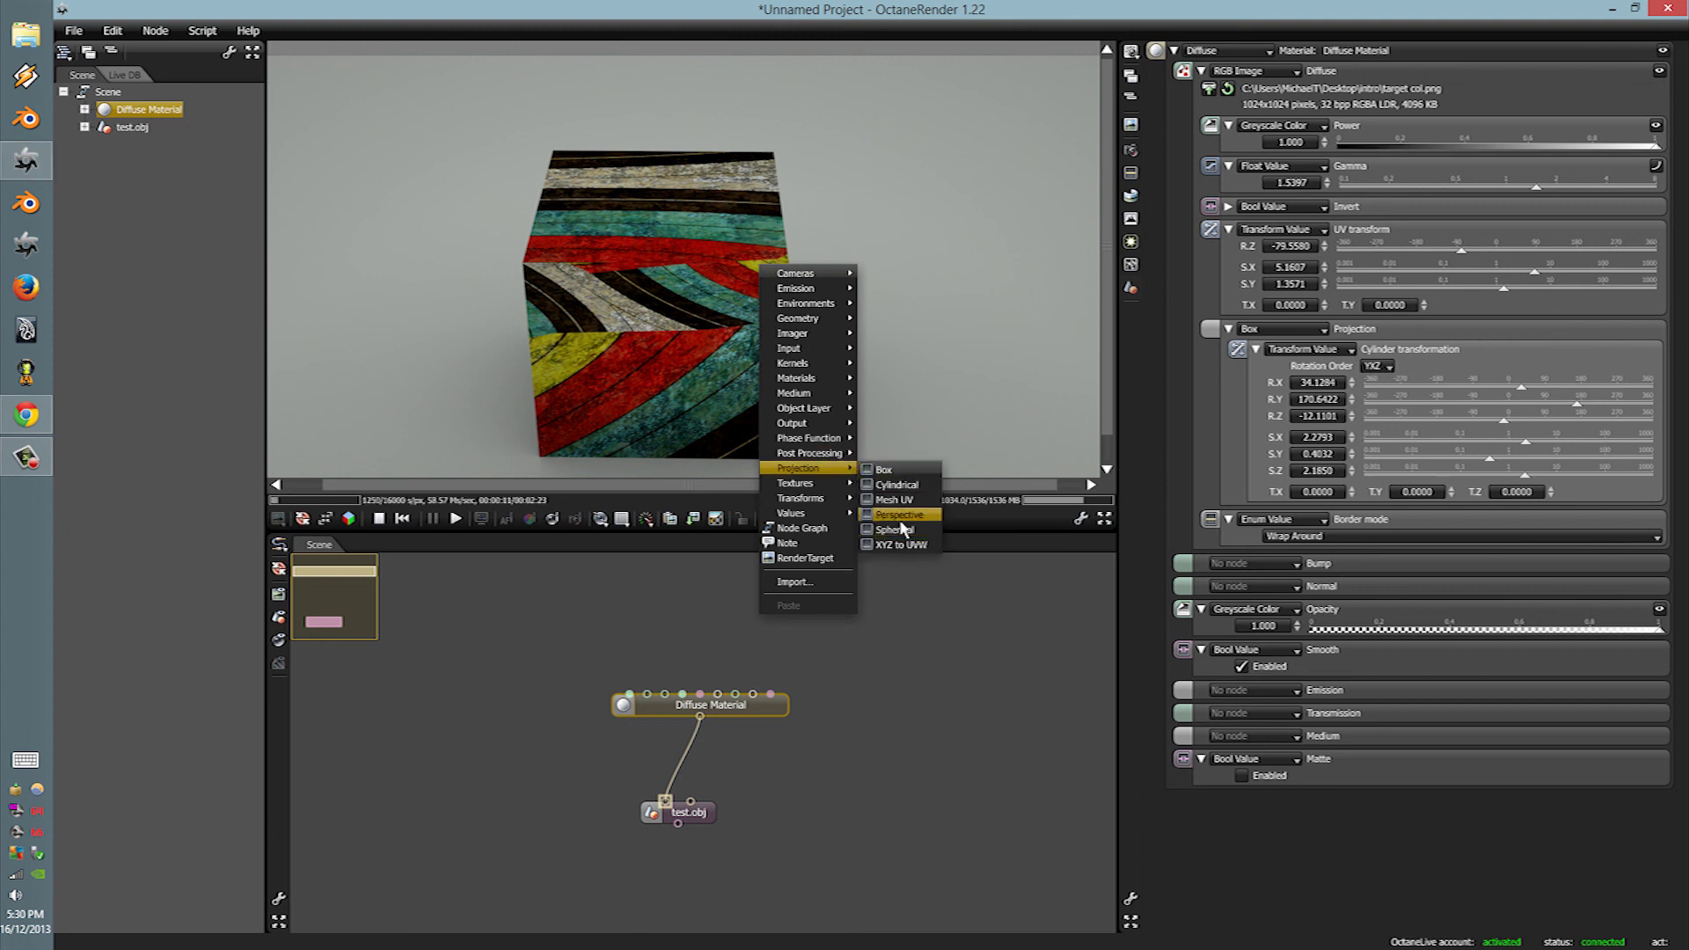
left_click(976, 691)
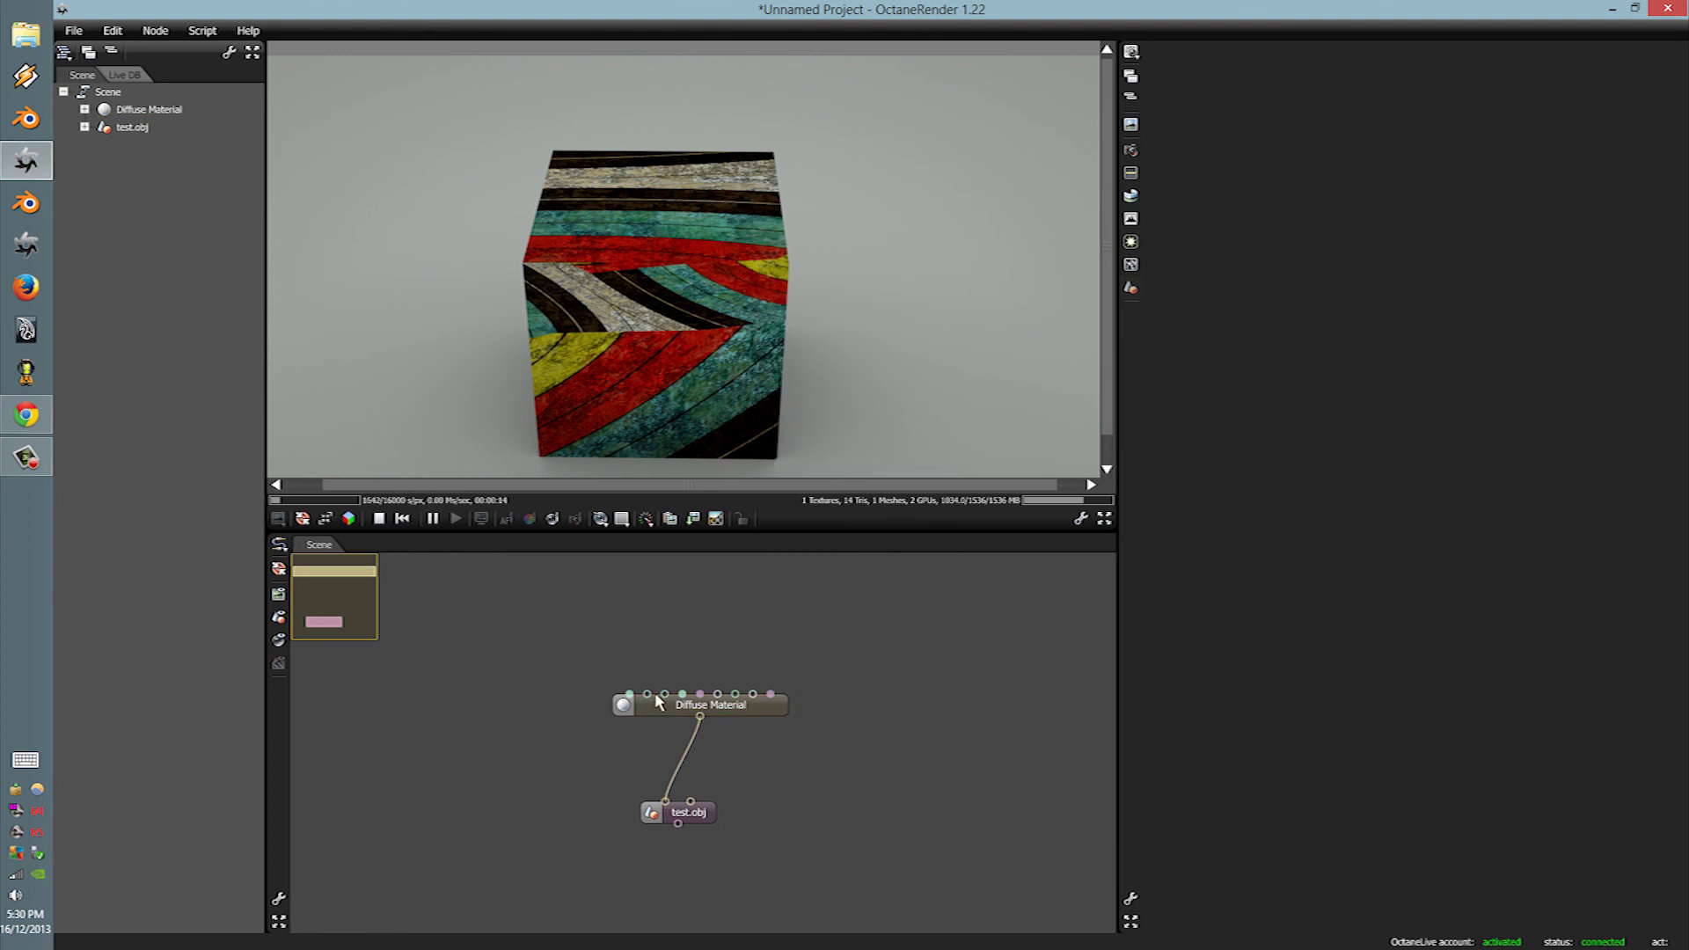
Step: Browse the Textures and Emission node submenus, then dismiss the menu without adding anything
right_click(613, 635)
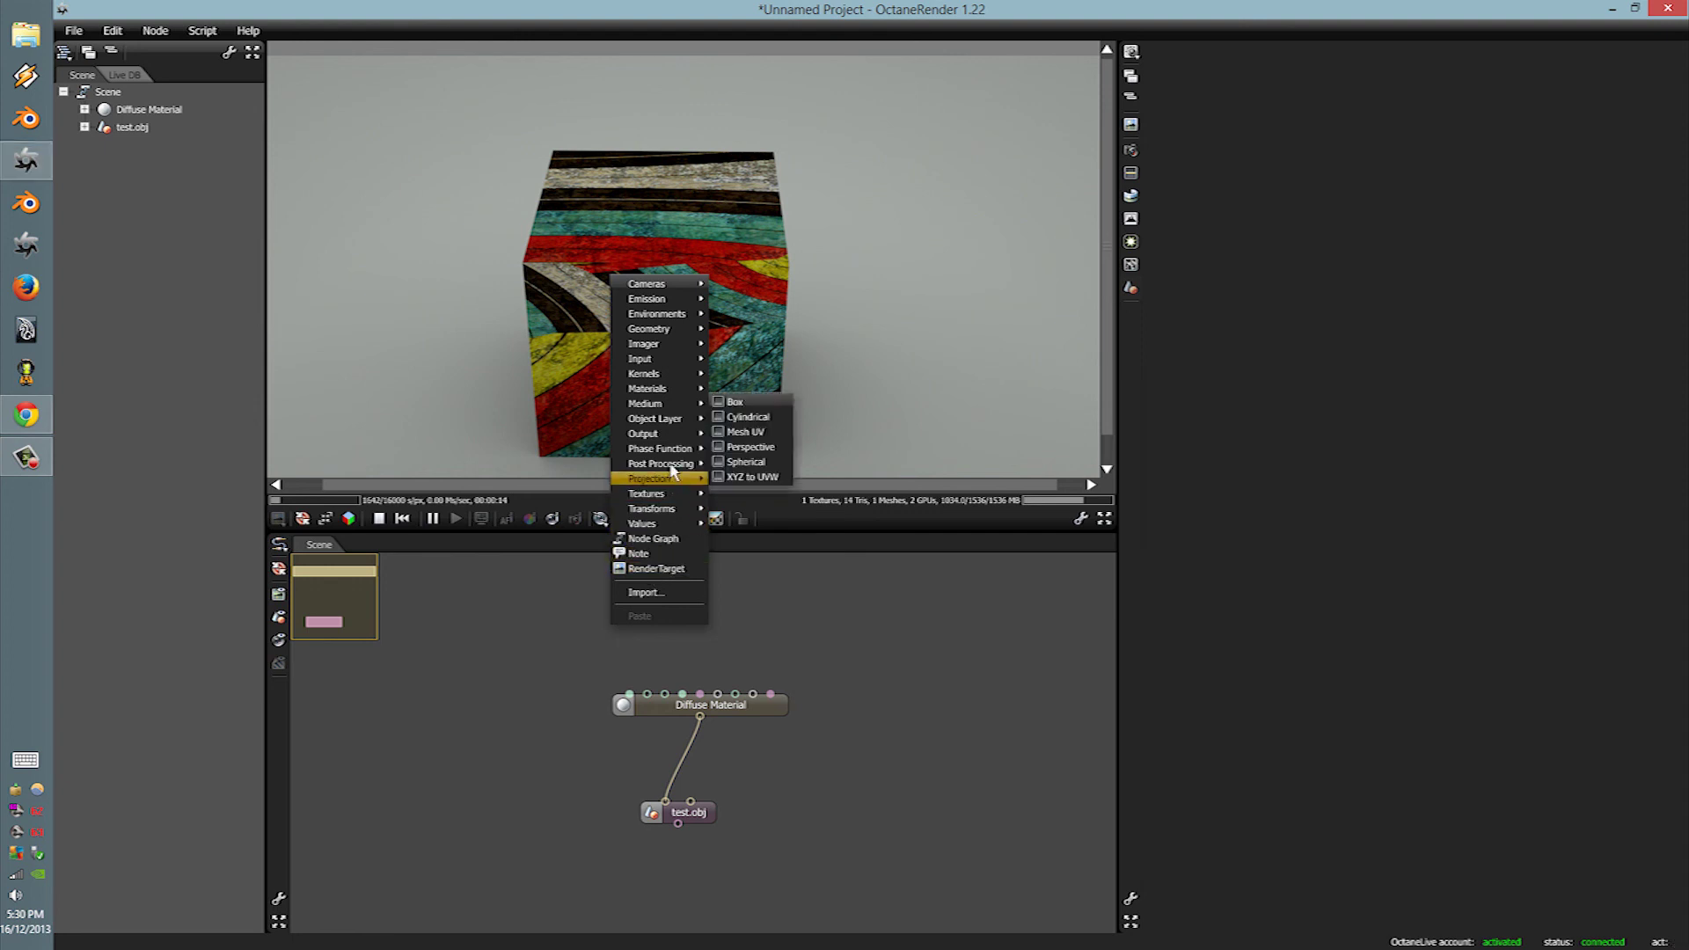
mouse_move(673, 493)
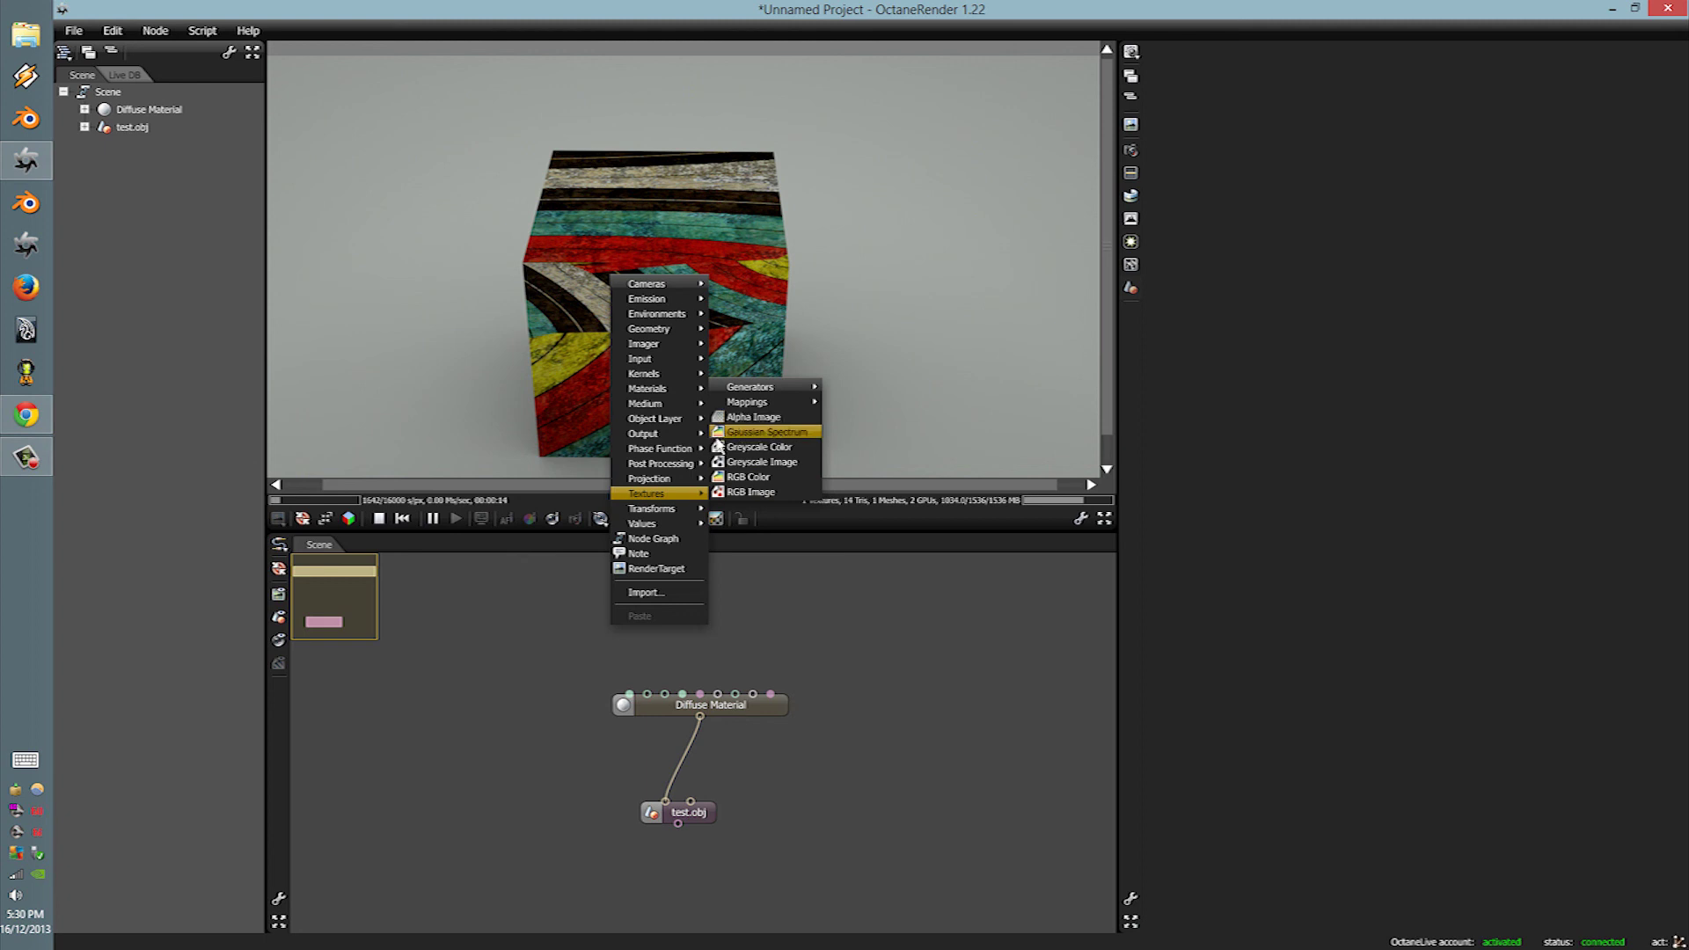
mouse_move(655, 306)
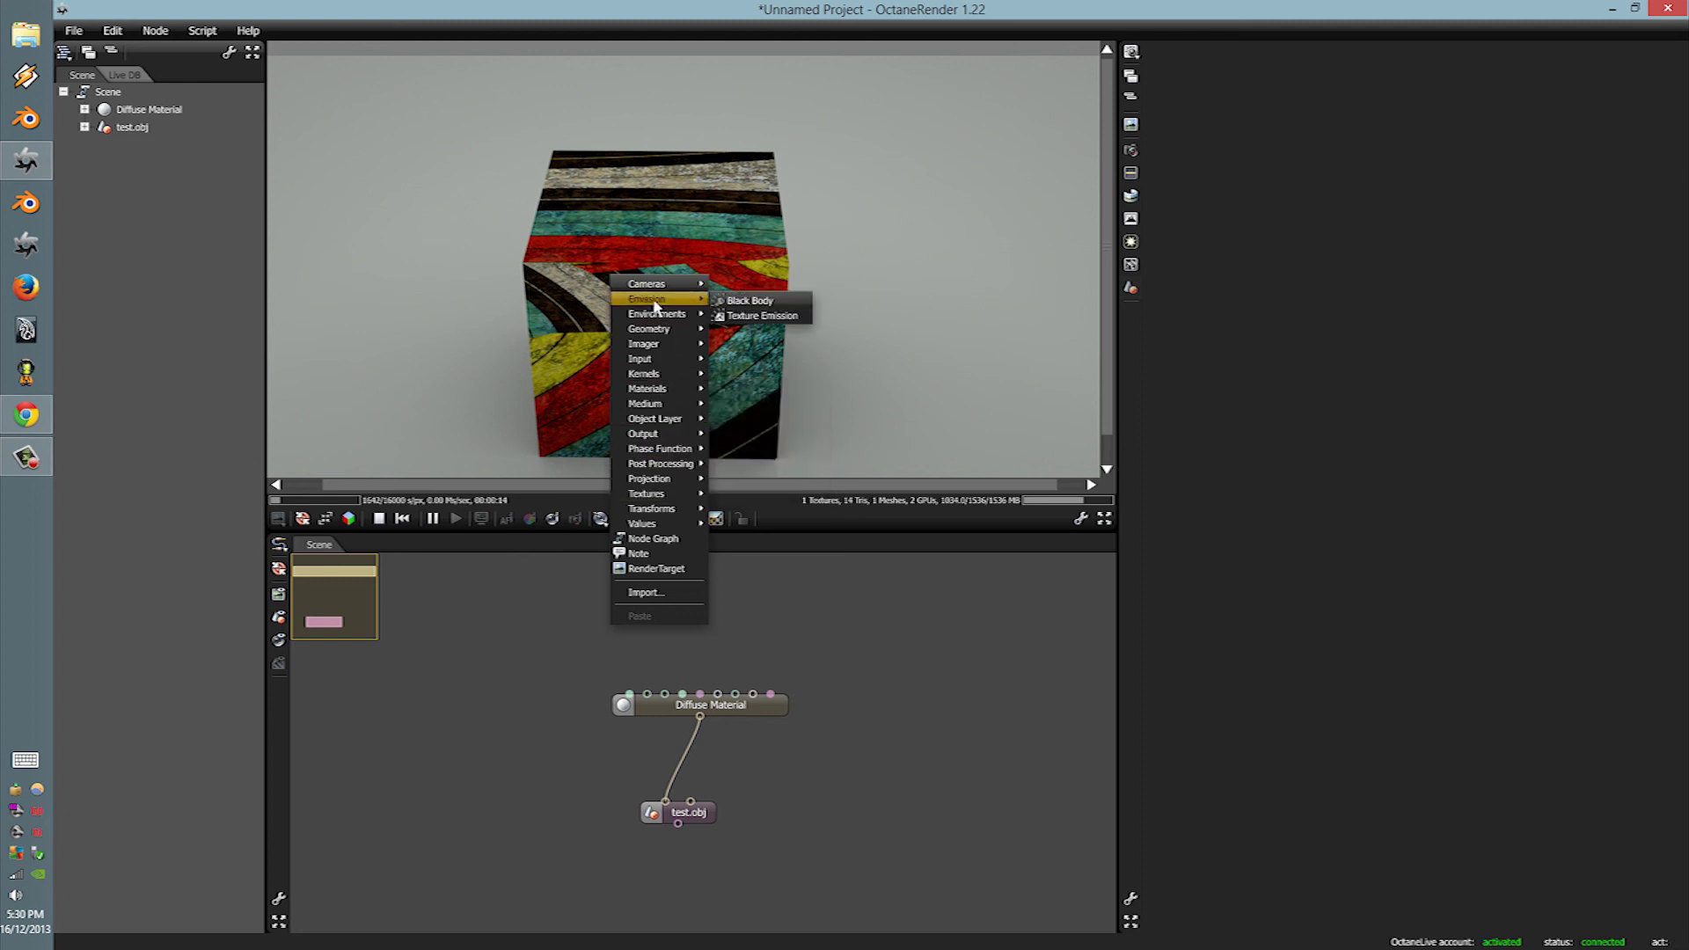
left_click(870, 619)
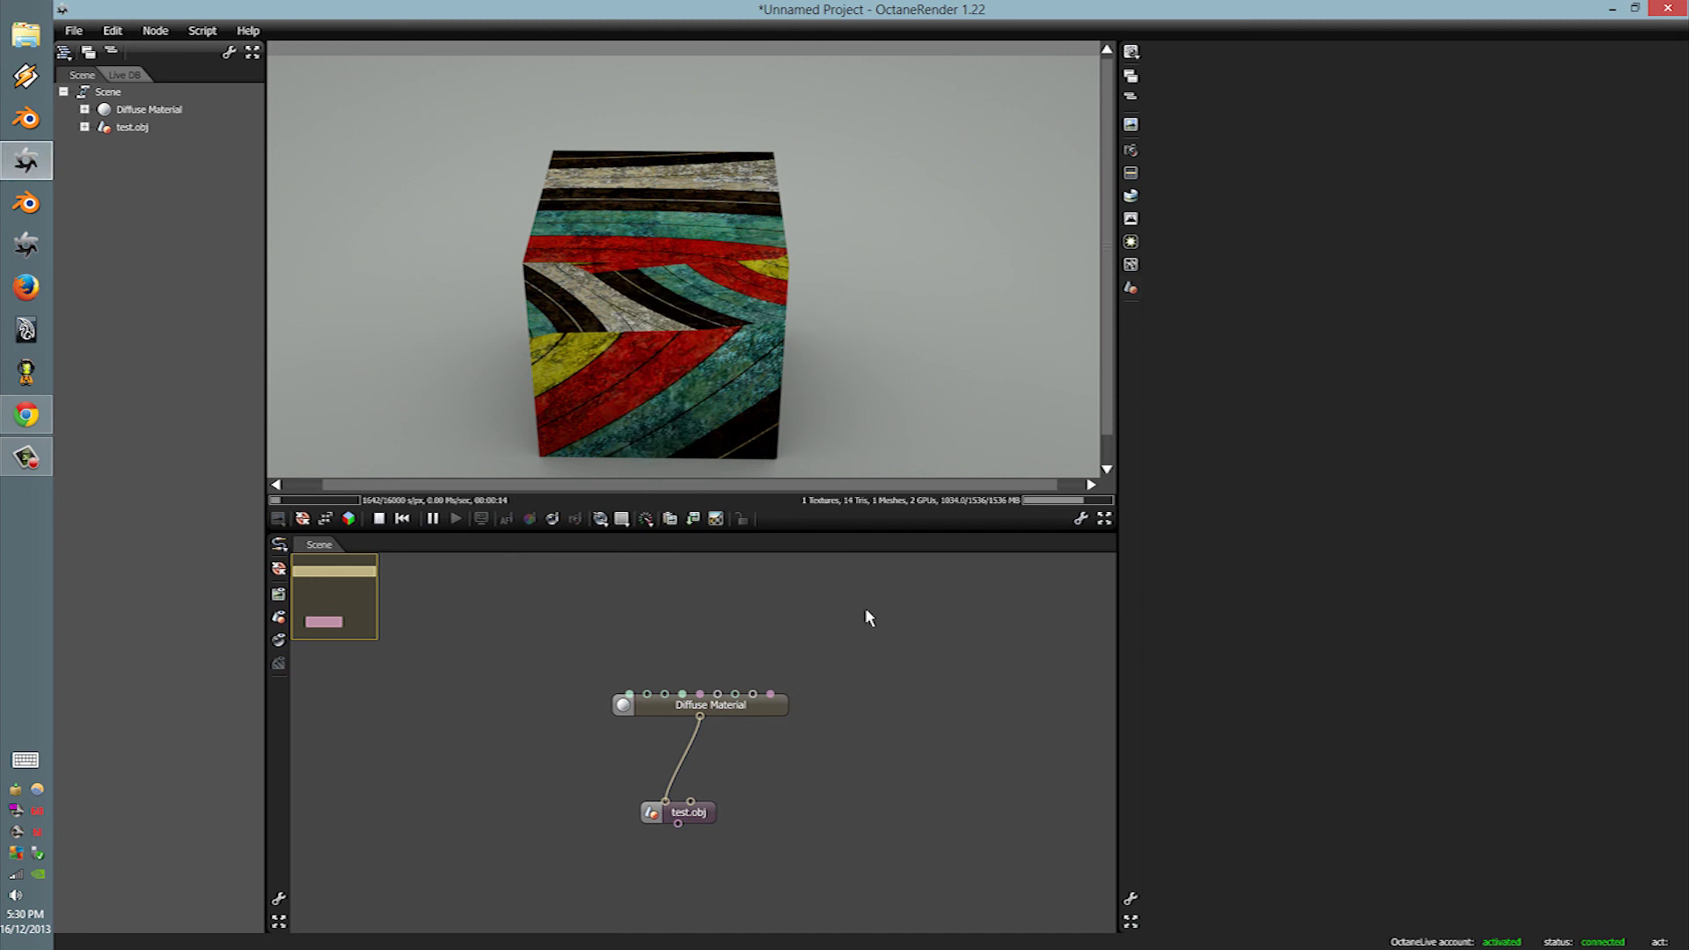